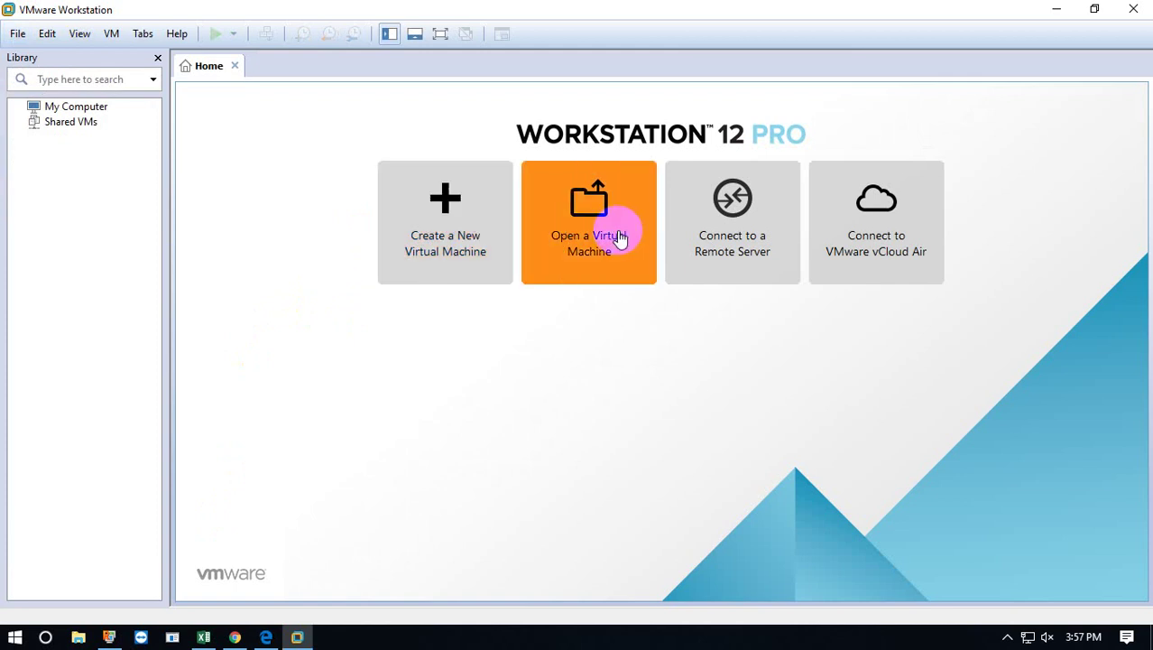
# Start a Typical new VM for RHEL 6 64-bit, installing the OS later, named dba131.
pyautogui.click(457, 196)
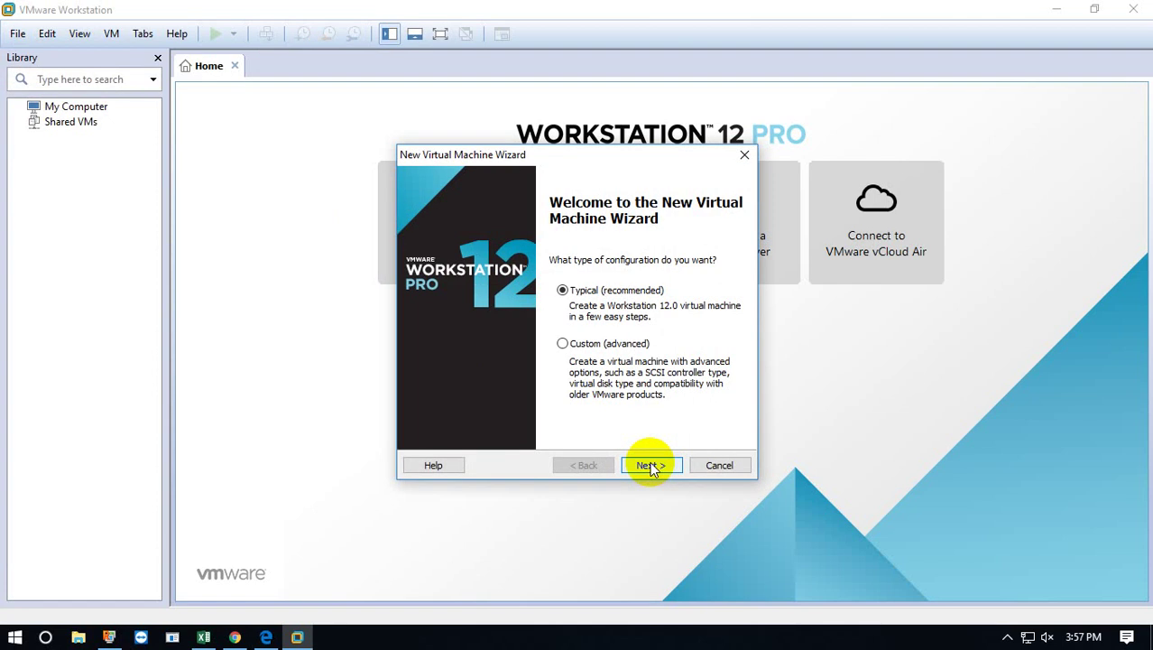
pyautogui.click(651, 466)
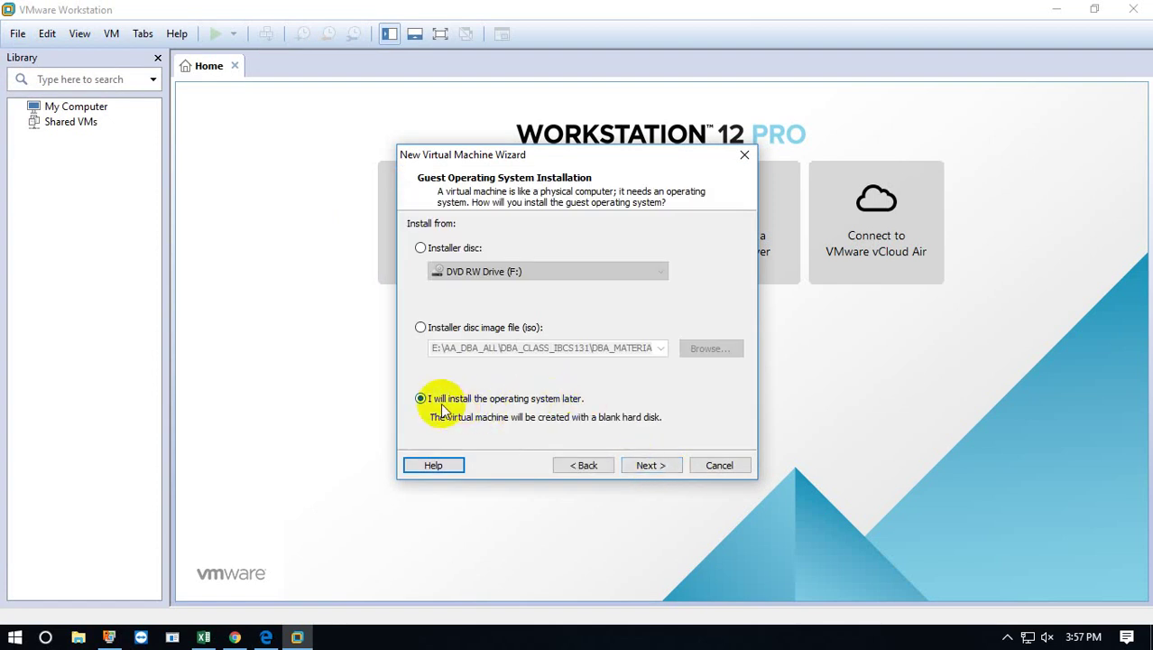
pyautogui.click(652, 466)
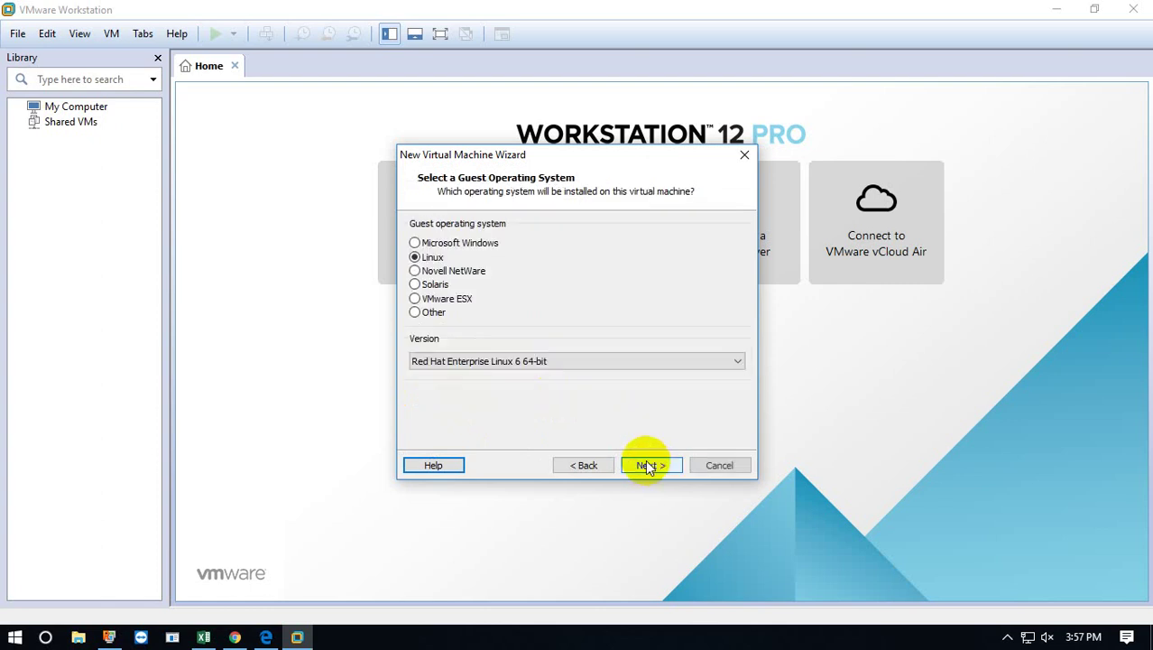
pyautogui.click(533, 370)
pyautogui.click(533, 370)
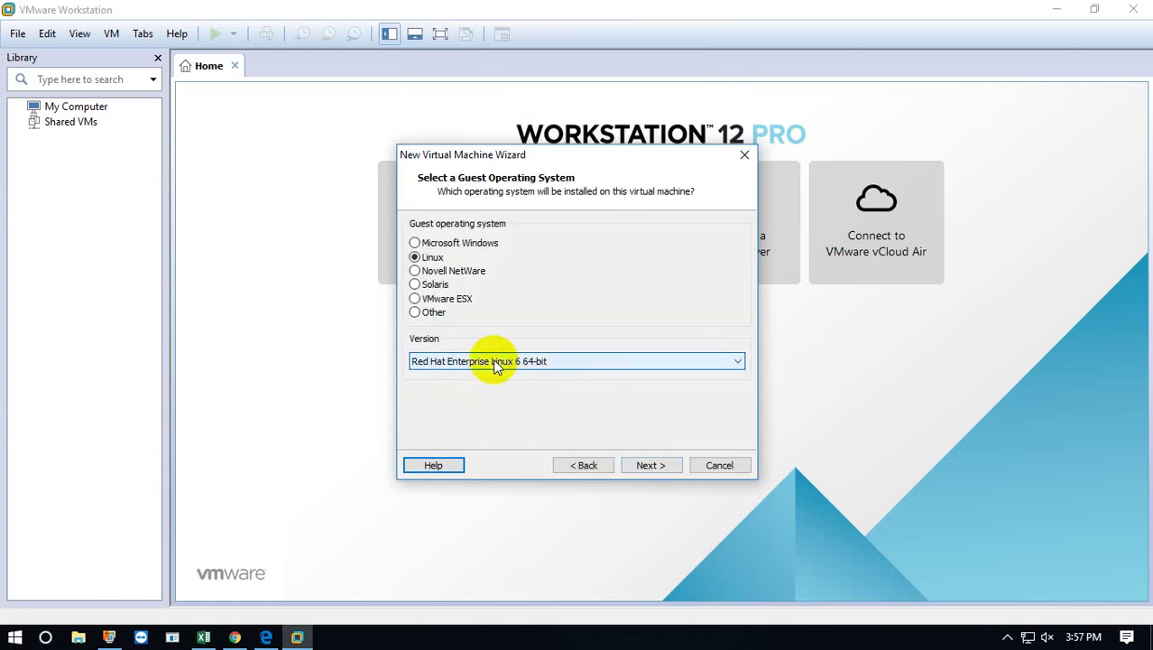
pyautogui.click(650, 466)
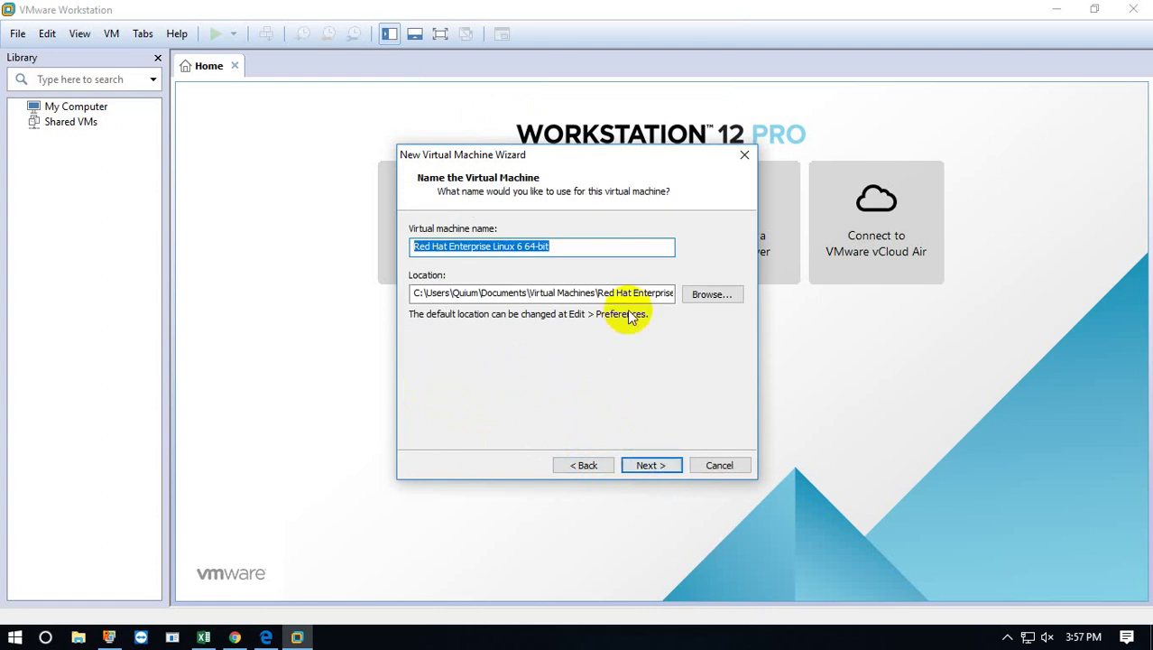
pyautogui.write('dba131')
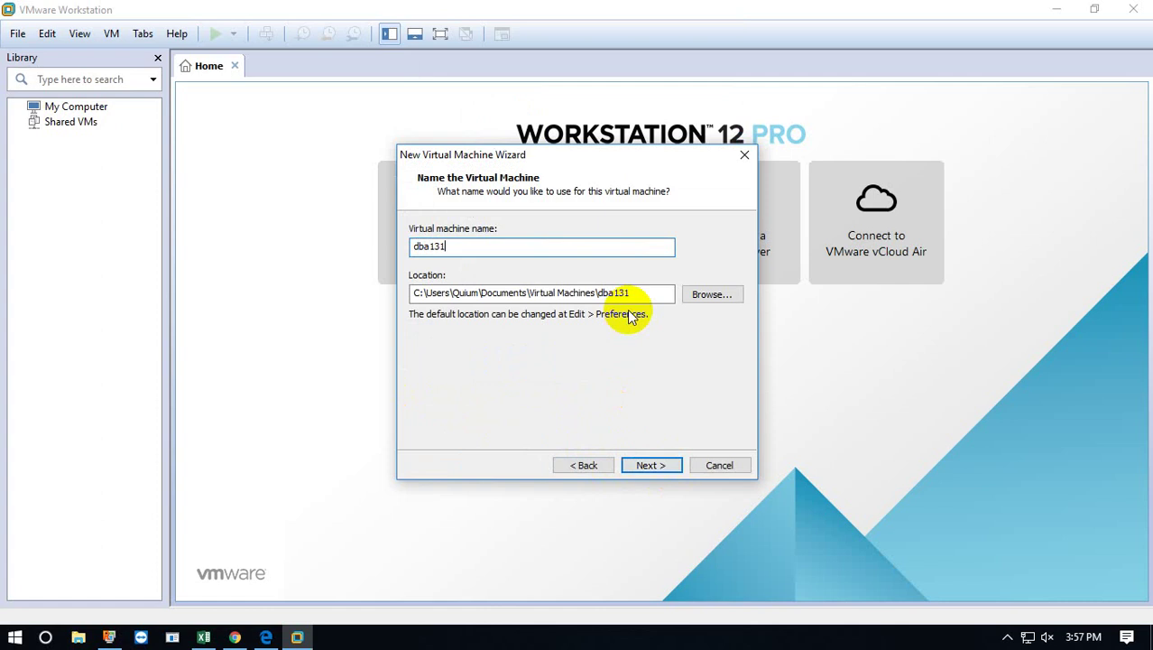
pyautogui.click(137, 627)
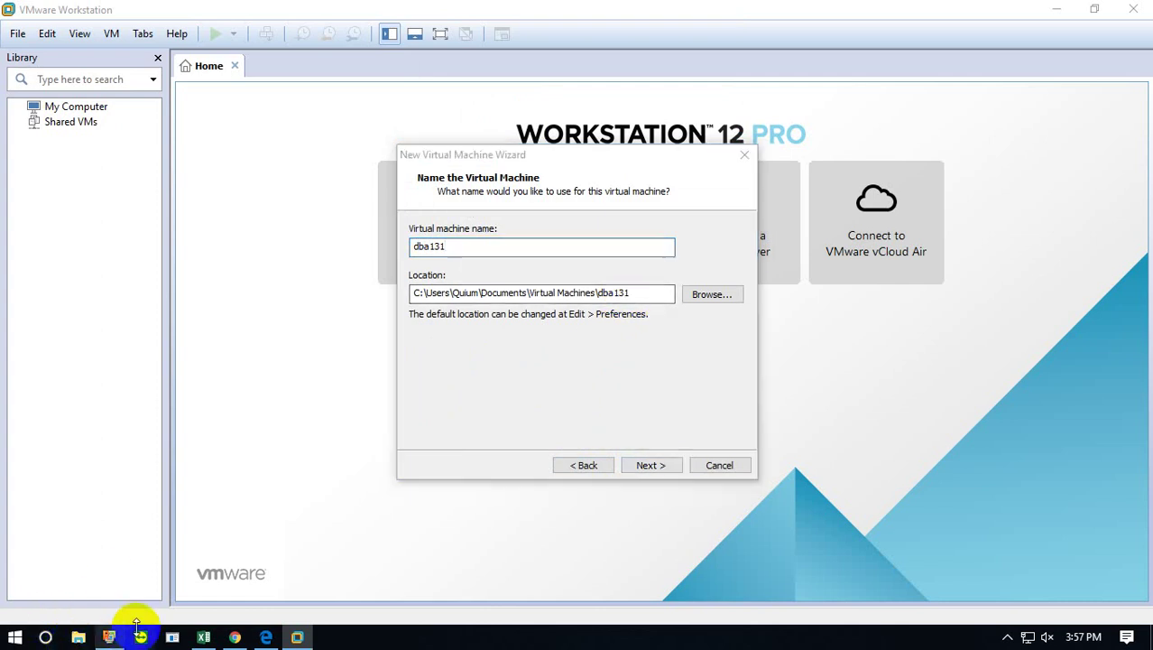
# Copy the path of the E:\dba131\dba131mv folder in File Explorer, then minimize Explorer.
pyautogui.click(169, 381)
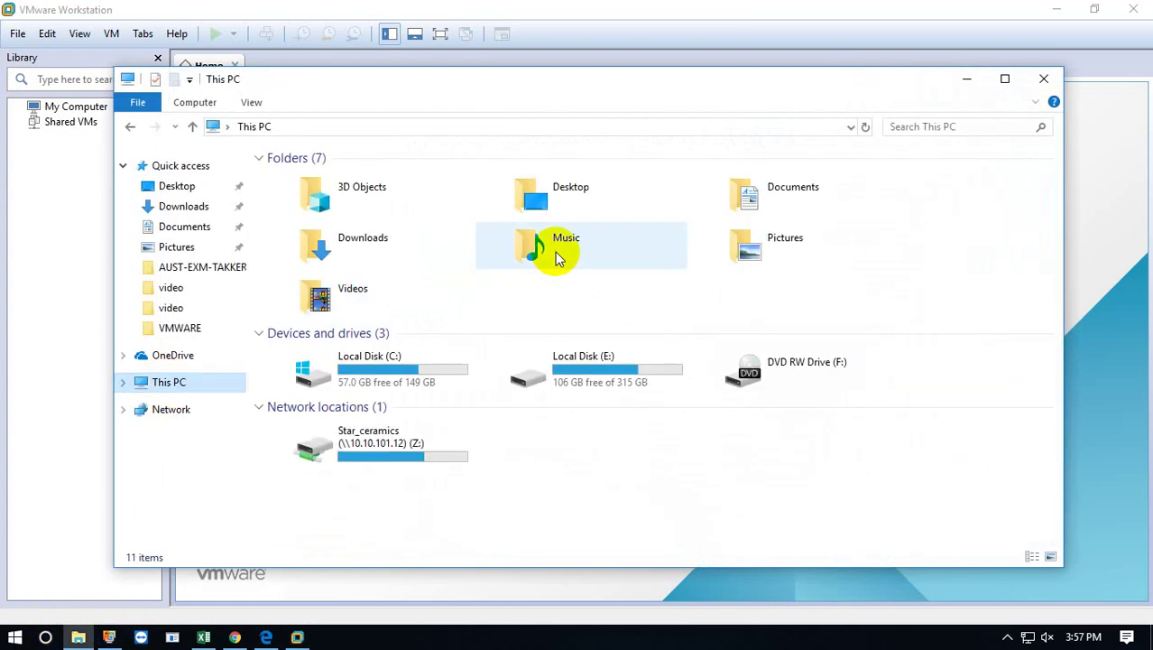
pyautogui.doubleClick(595, 384)
pyautogui.click(299, 286)
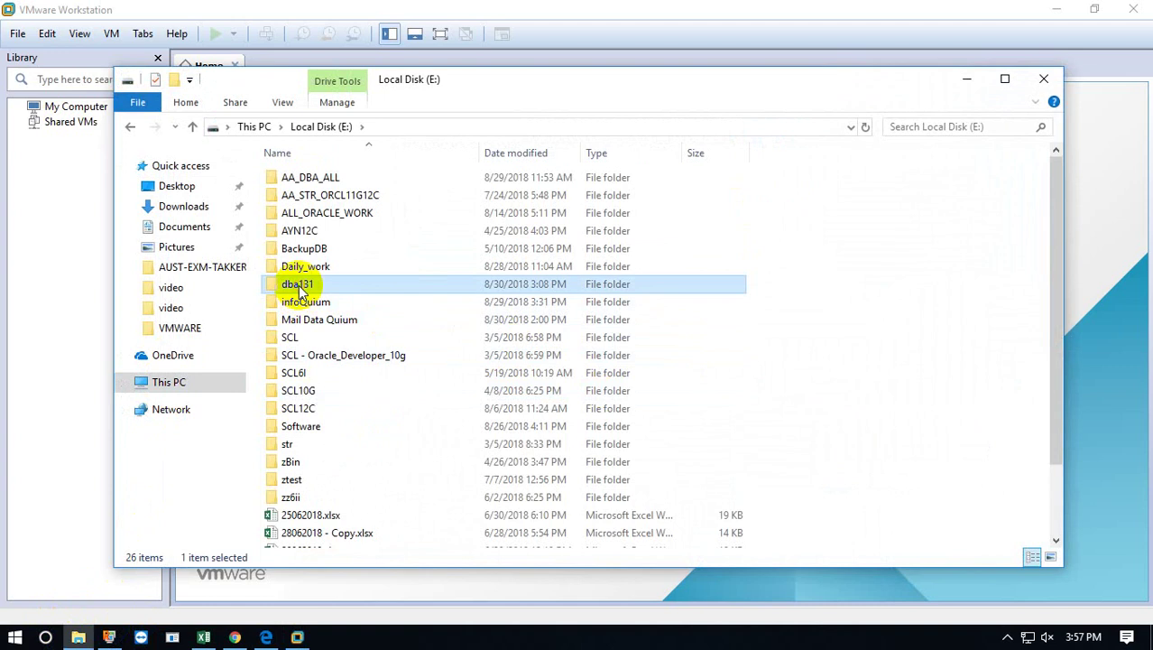
pyautogui.doubleClick(299, 286)
pyautogui.doubleClick(330, 177)
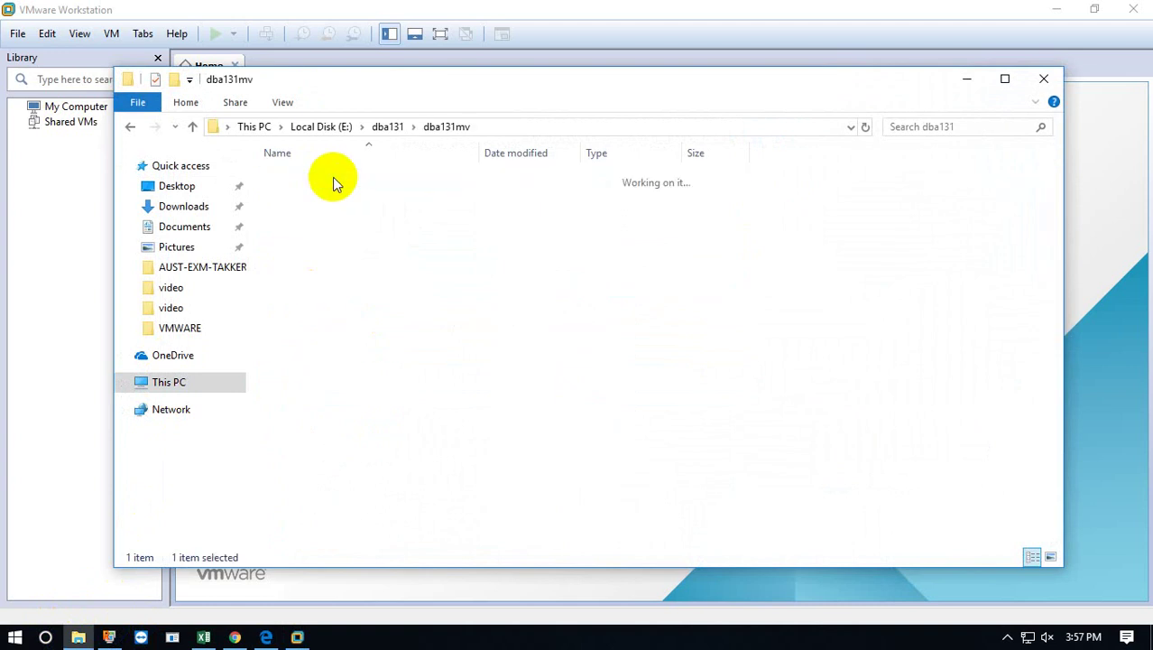
pyautogui.click(525, 131)
pyautogui.hotkey('ctrl', 'c')
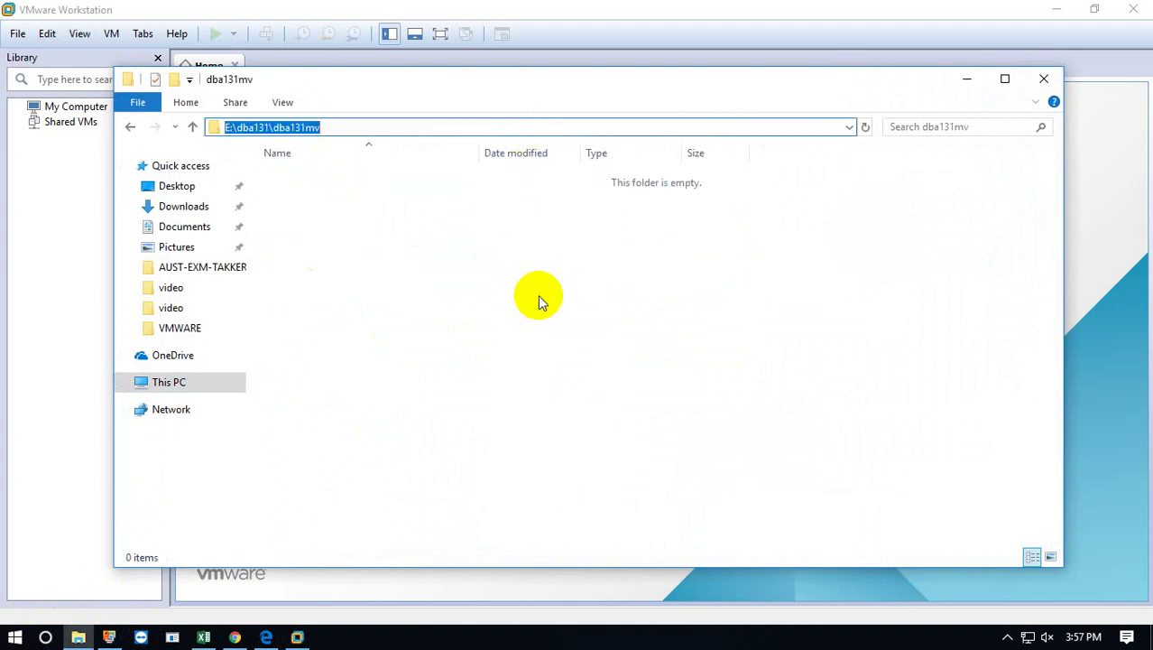
pyautogui.click(539, 297)
pyautogui.click(961, 81)
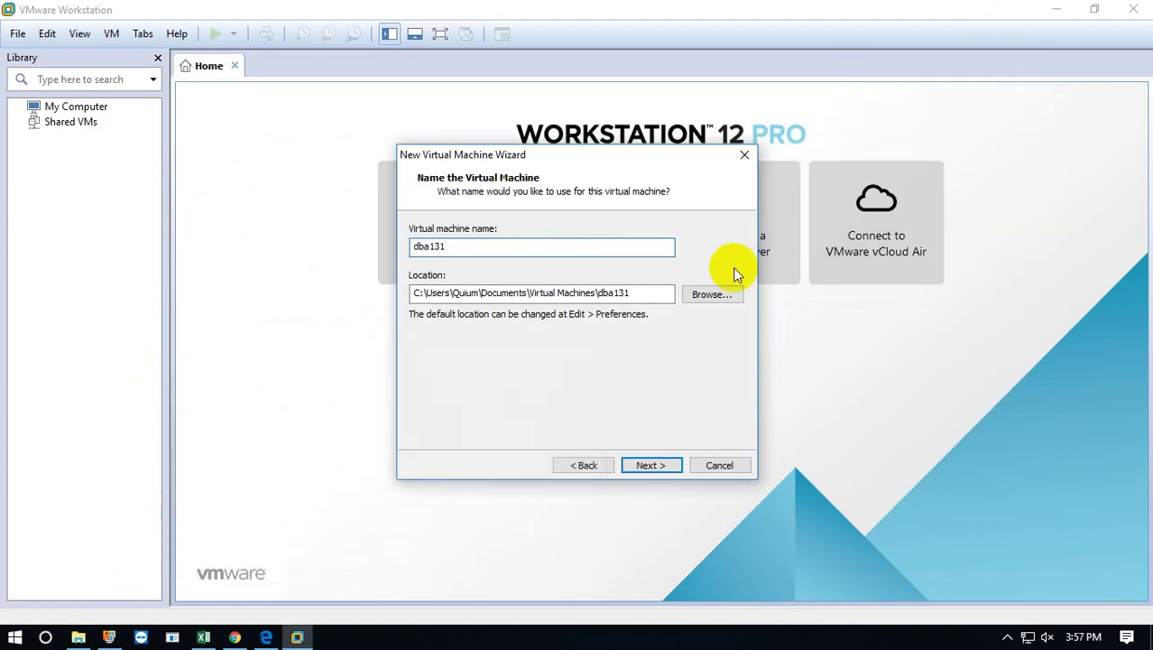
# Paste E:\dba131\dba131mv as the virtual machine's location.
pyautogui.moveTo(633, 292); pyautogui.dragTo(330, 286)
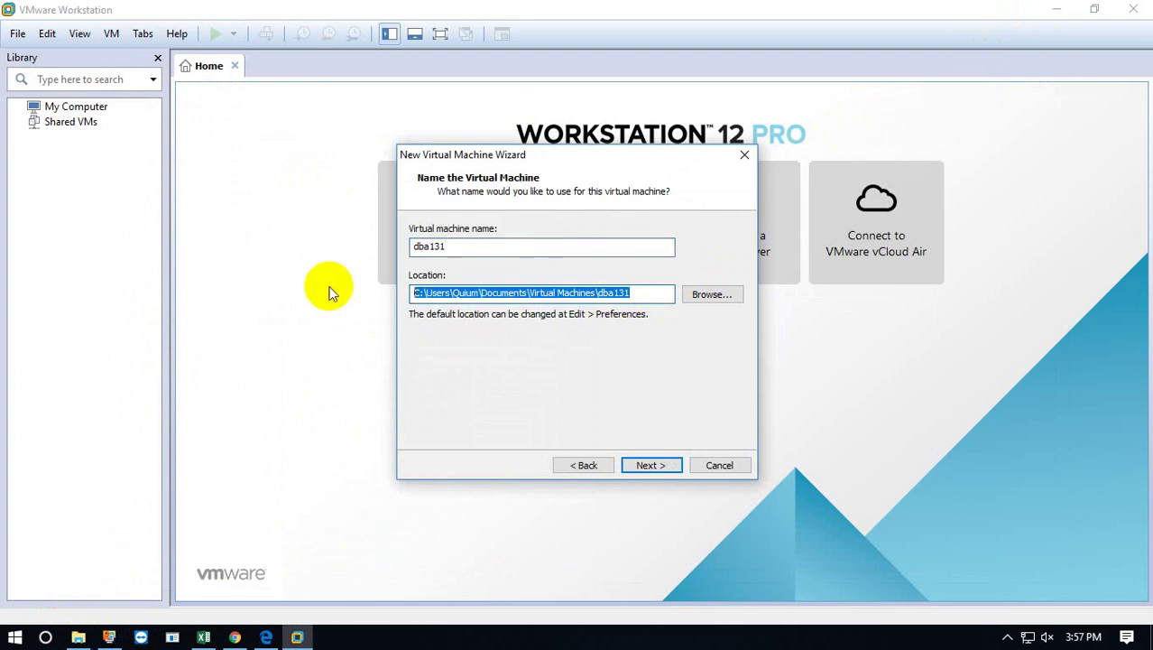
pyautogui.hotkey('ctrl', 'v')
pyautogui.click(649, 464)
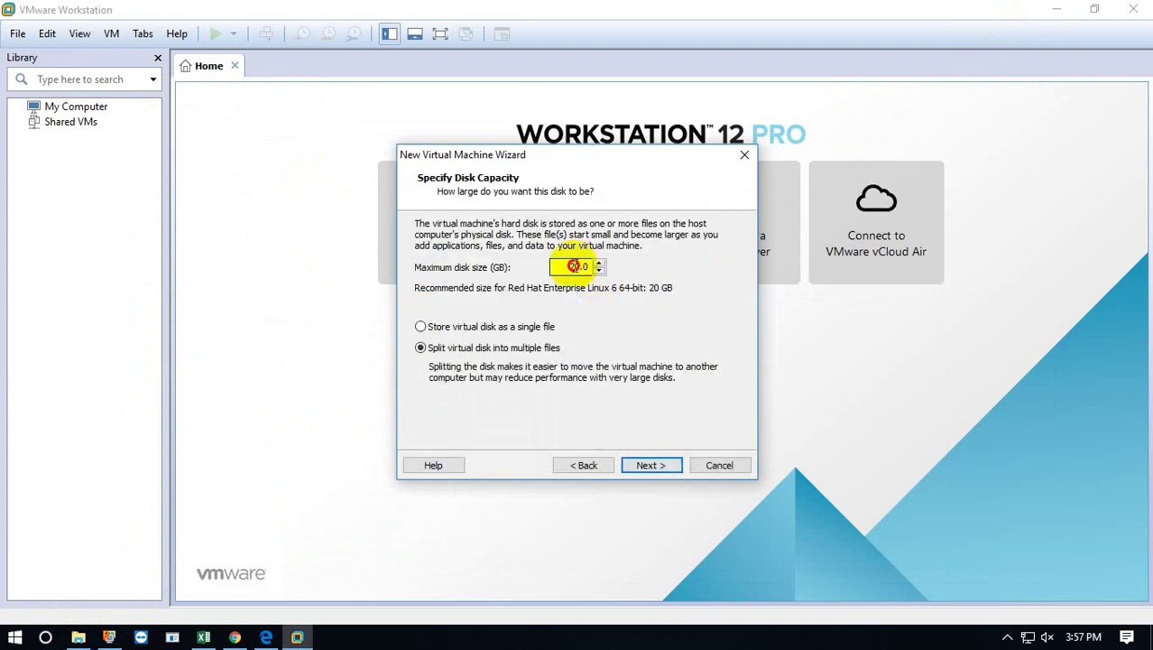
# Set a 50 GB disk stored as a single file and create the machine.
pyautogui.write('5')
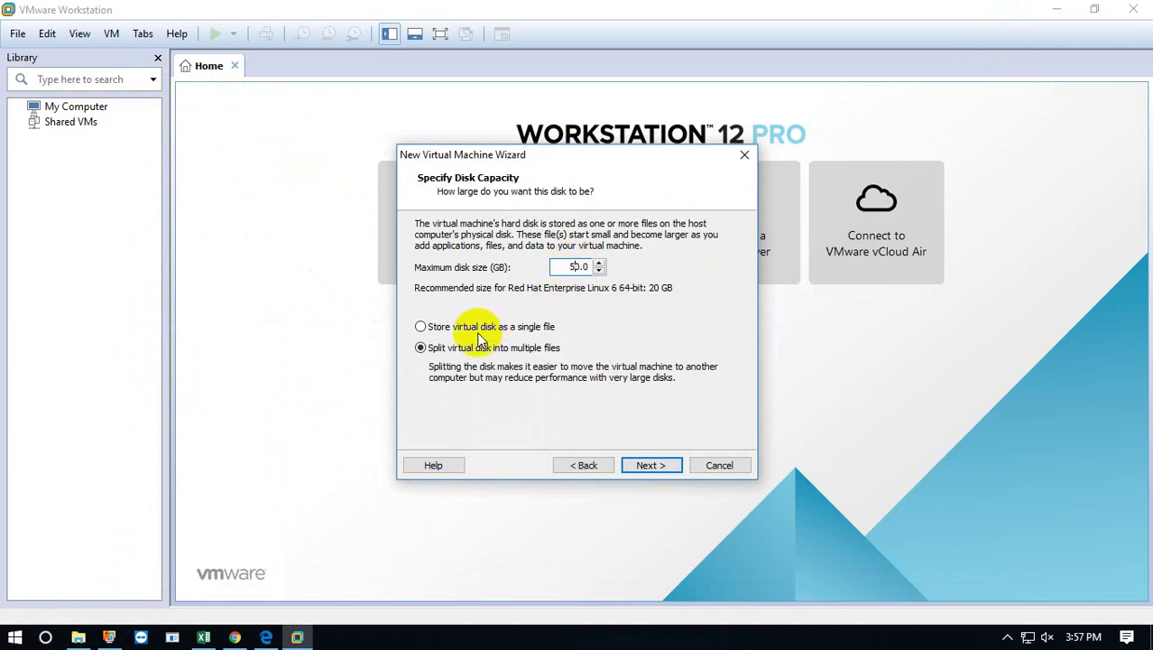
pyautogui.click(421, 327)
pyautogui.click(650, 465)
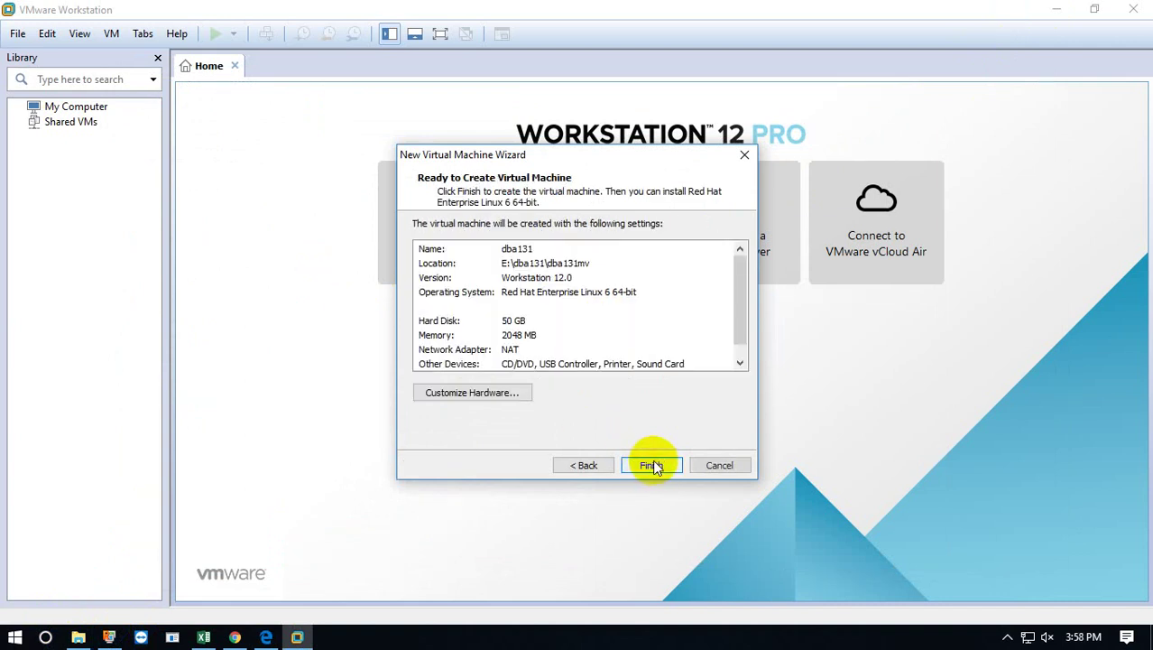
pyautogui.click(587, 466)
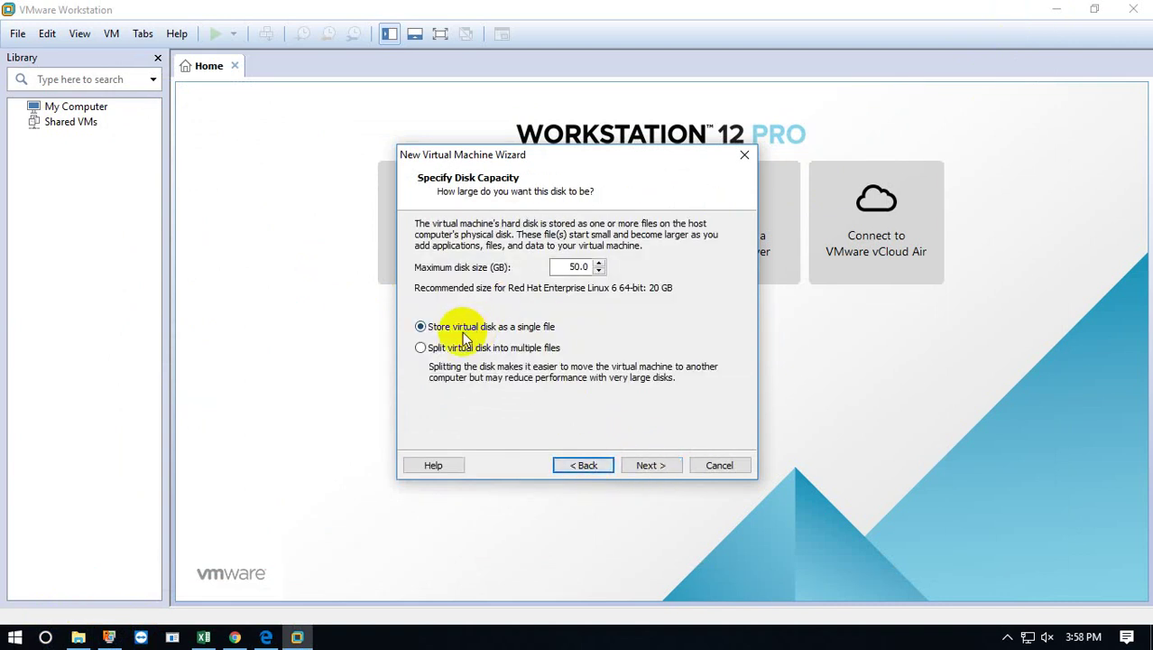
pyautogui.click(646, 466)
pyautogui.click(649, 466)
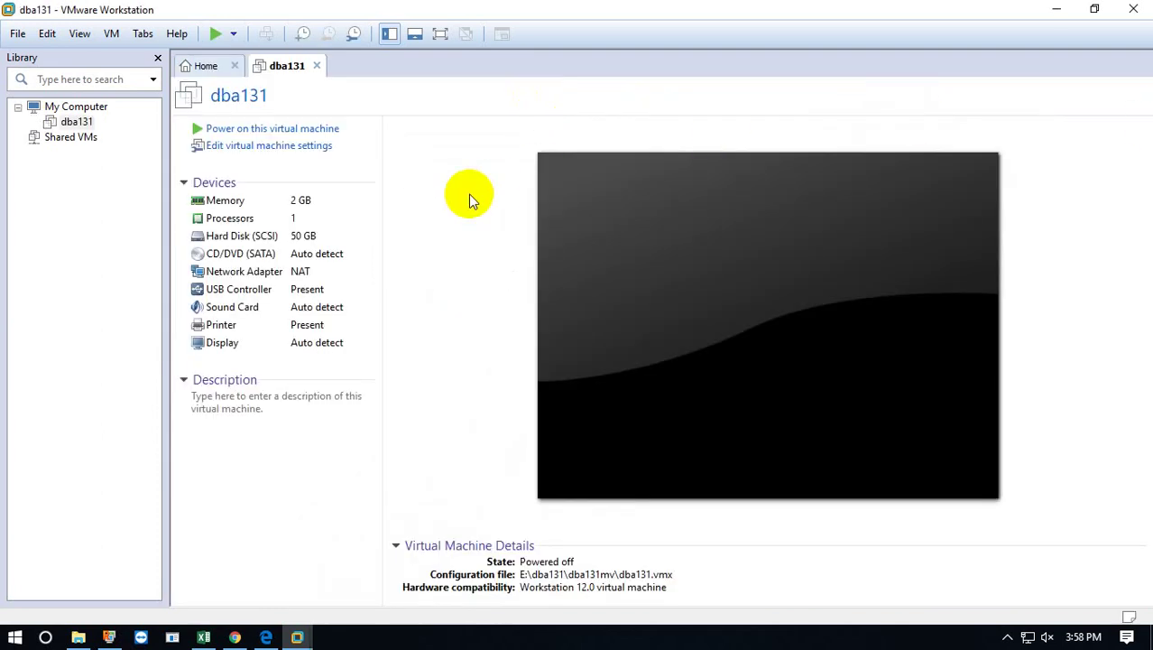
# Give dba131 5000 MB of memory and 2 cores per processor.
pyautogui.click(221, 202)
pyautogui.doubleClick(221, 202)
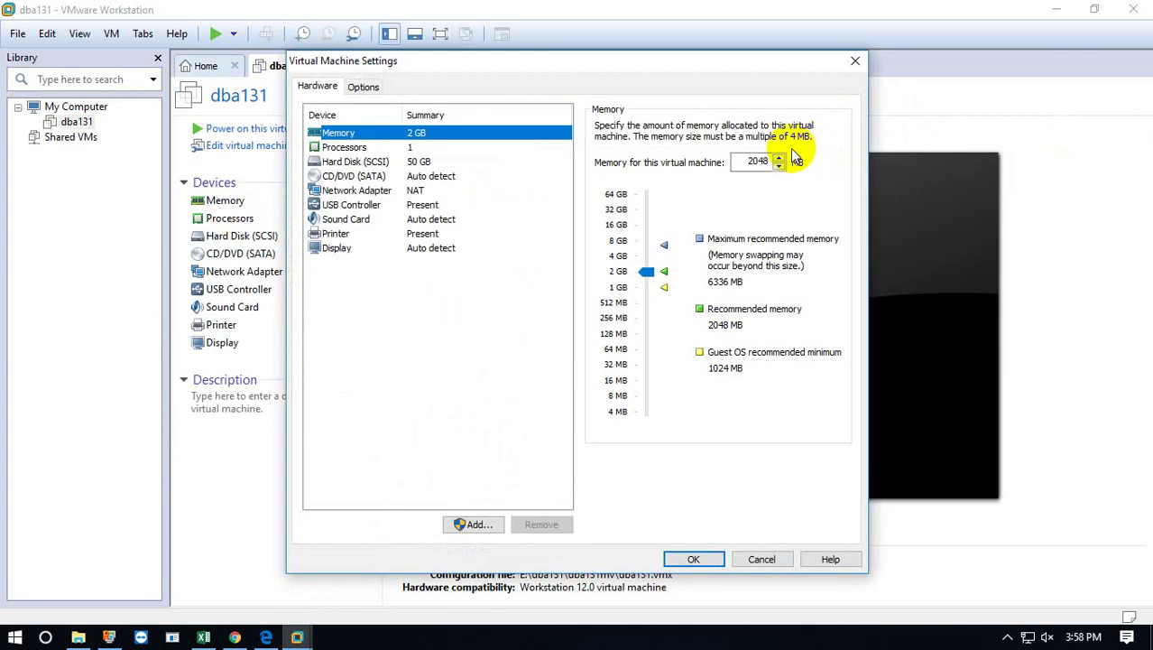
pyautogui.doubleClick(756, 162)
pyautogui.write('5000')
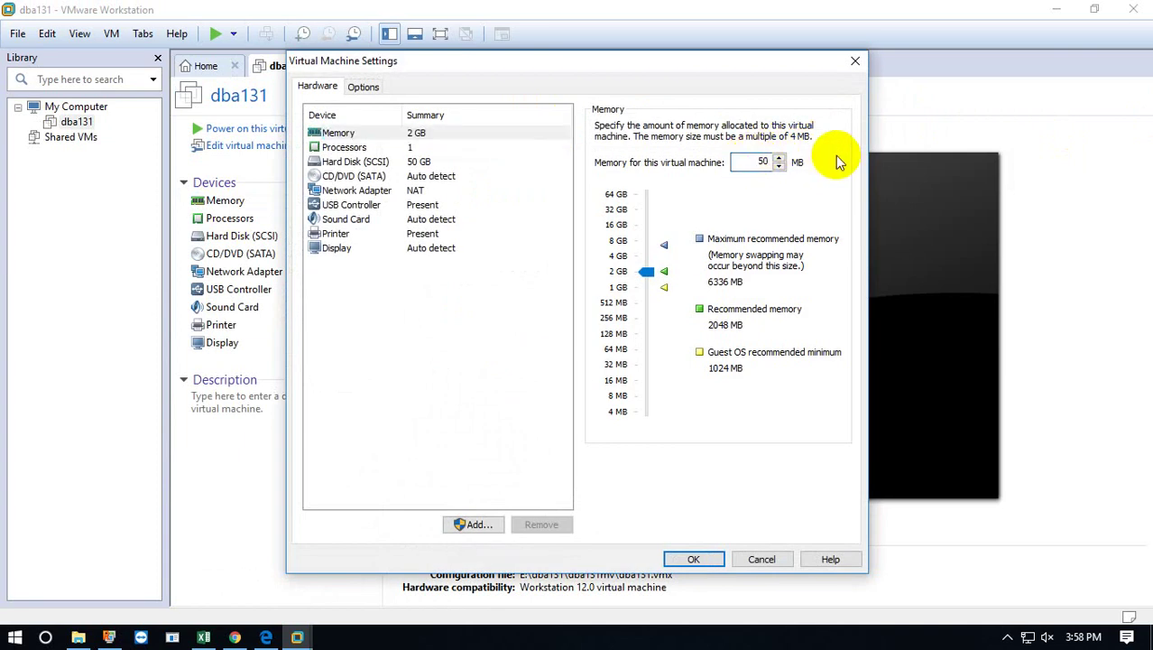
pyautogui.click(348, 135)
pyautogui.click(347, 147)
pyautogui.click(762, 148)
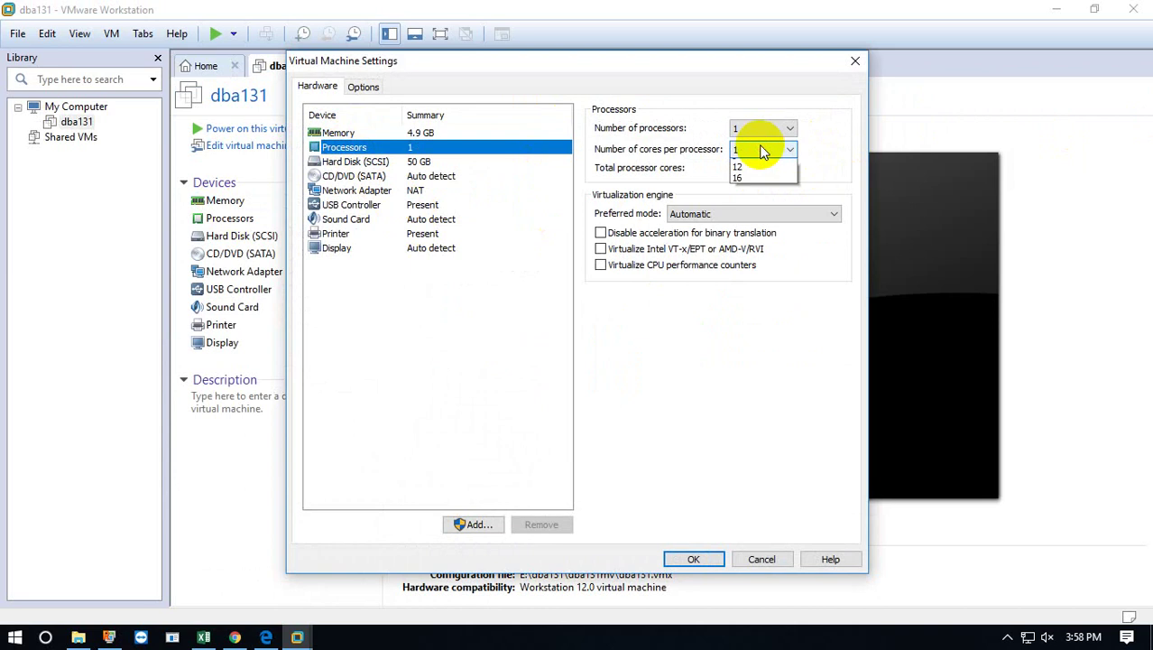
pyautogui.click(758, 172)
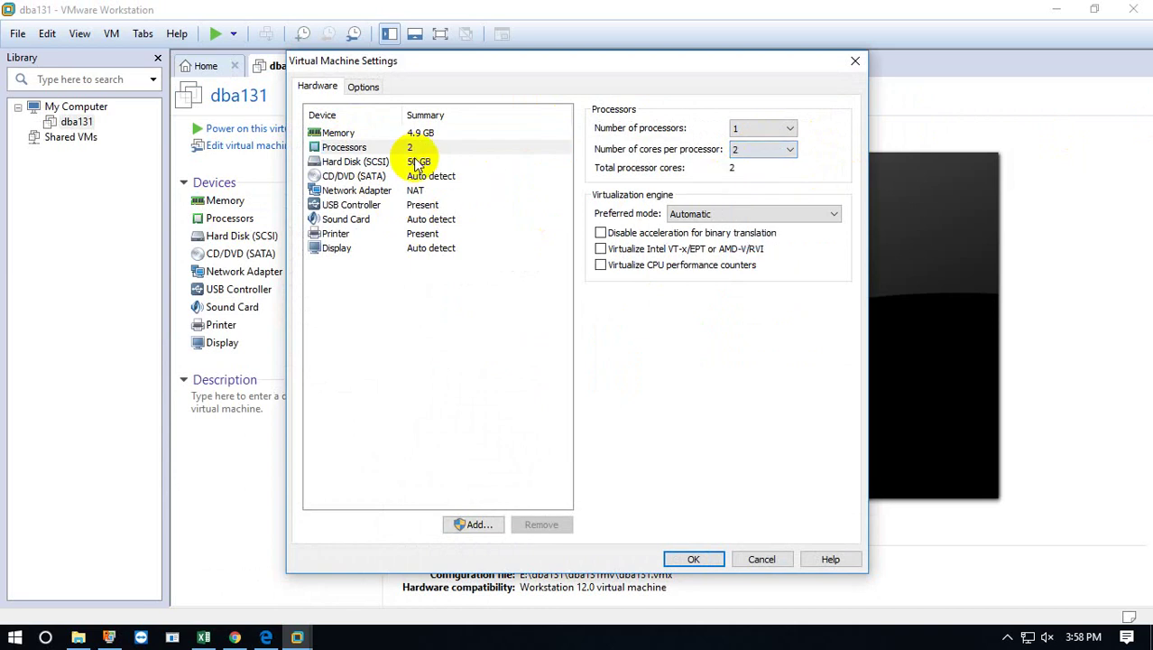
# Attach rhel-server-6.8-x86_64-dvd.iso from the OS folder to the CD/DVD drive.
pyautogui.click(360, 162)
pyautogui.click(361, 177)
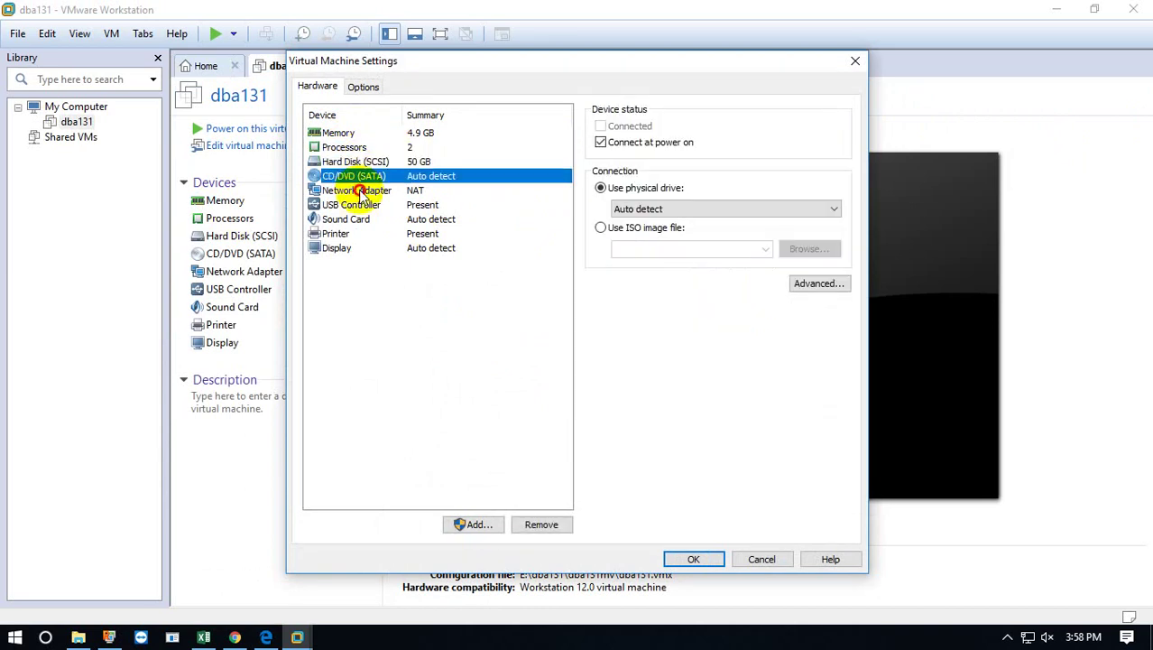
pyautogui.click(361, 192)
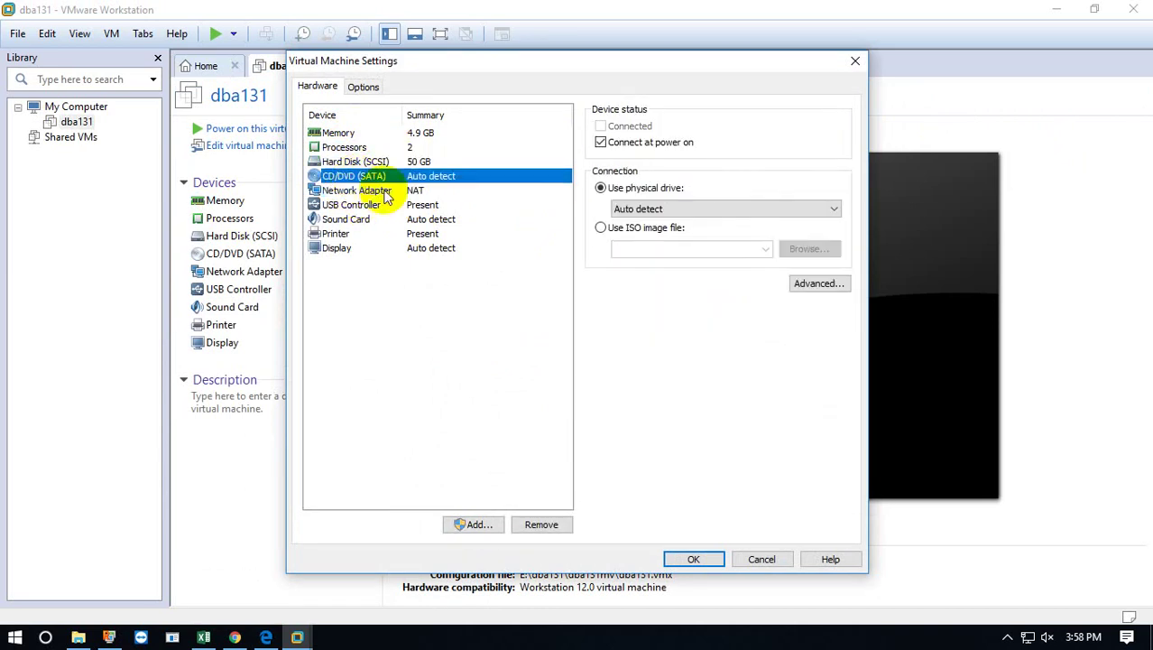
pyautogui.click(668, 229)
pyautogui.click(809, 248)
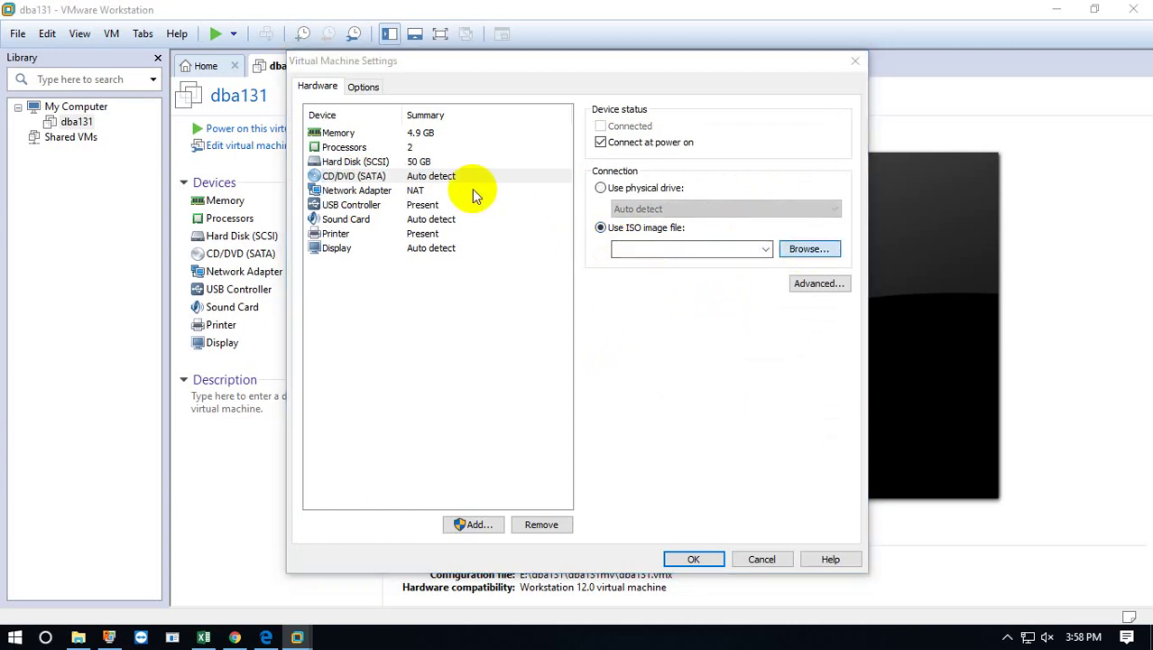
pyautogui.click(460, 112)
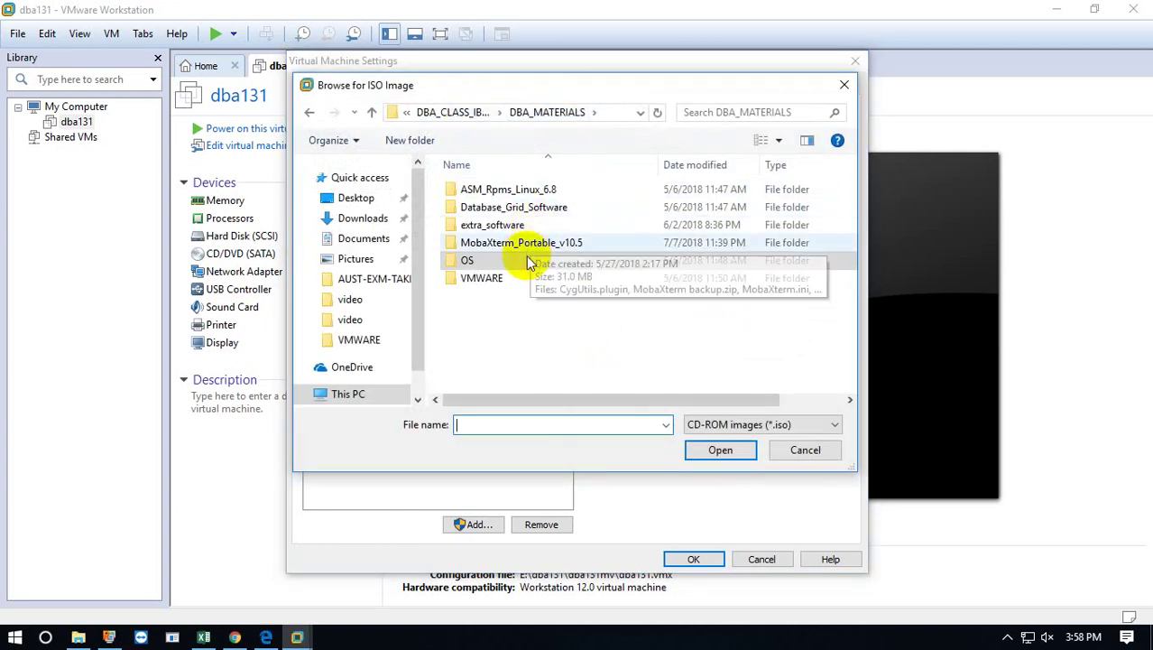
pyautogui.doubleClick(467, 260)
pyautogui.click(497, 189)
pyautogui.click(717, 449)
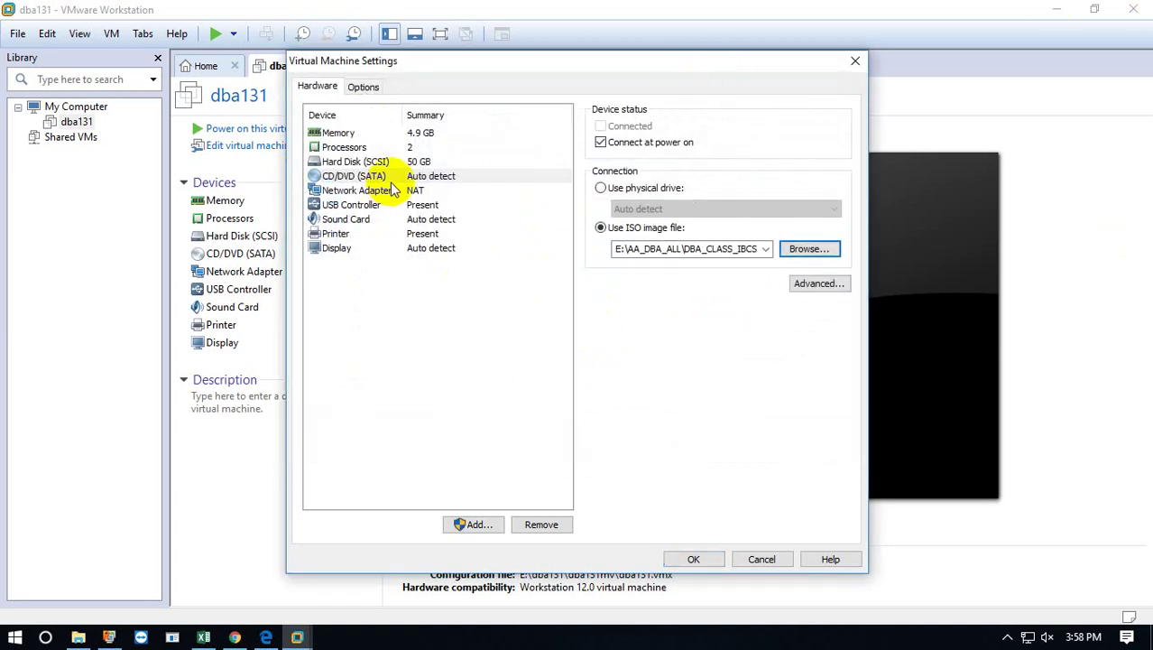
# Review the network, USB, sound, printer and display settings, then confirm VM Settings.
pyautogui.click(359, 191)
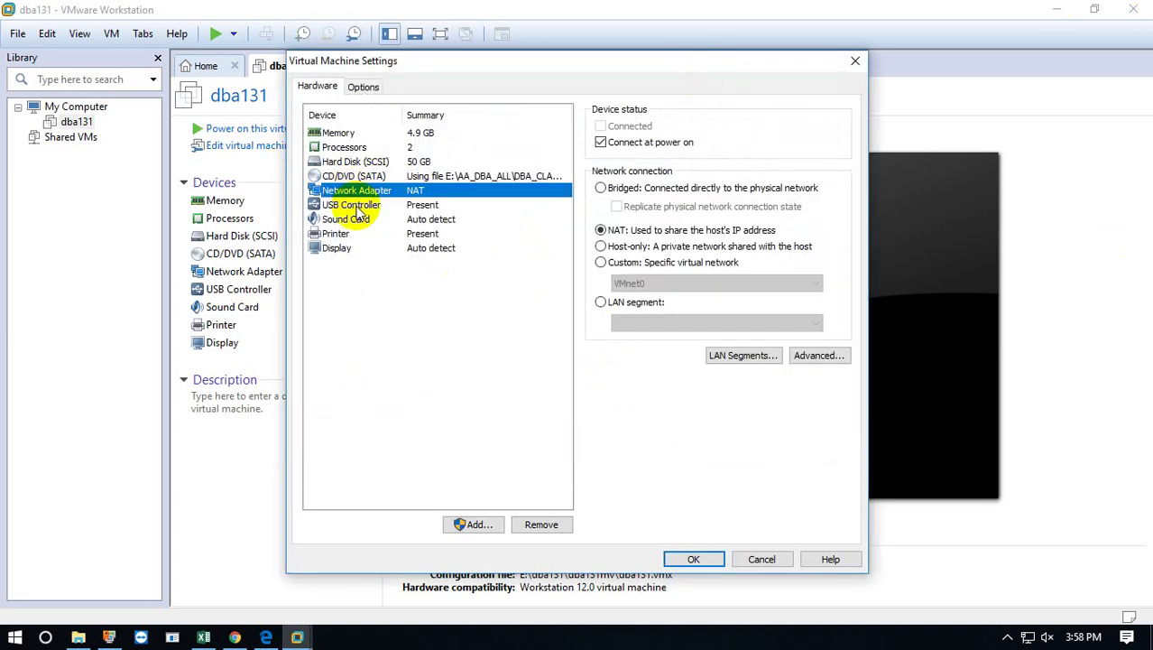
pyautogui.click(360, 206)
pyautogui.click(354, 219)
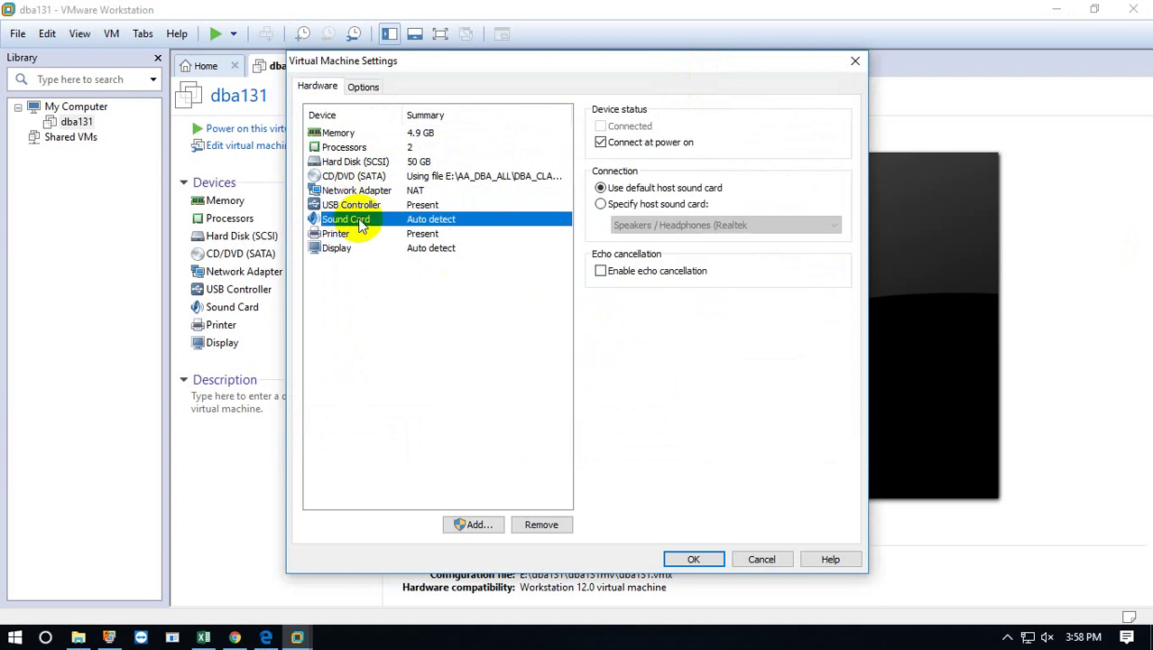
pyautogui.click(352, 205)
pyautogui.click(352, 190)
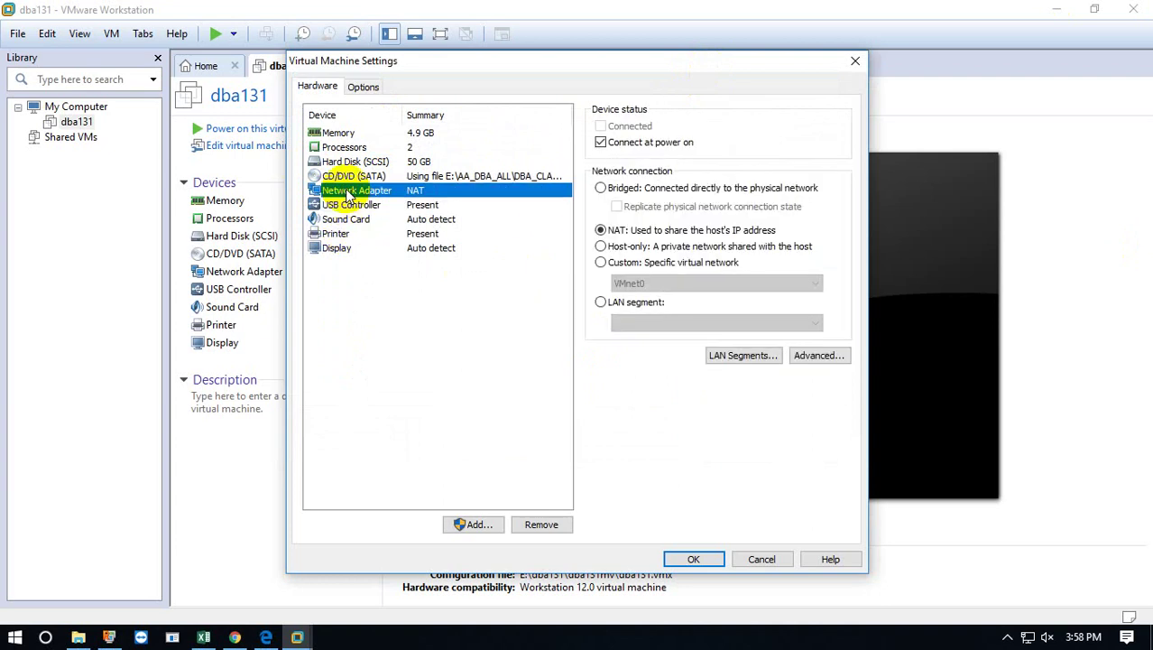
pyautogui.click(350, 206)
pyautogui.click(347, 220)
pyautogui.click(341, 234)
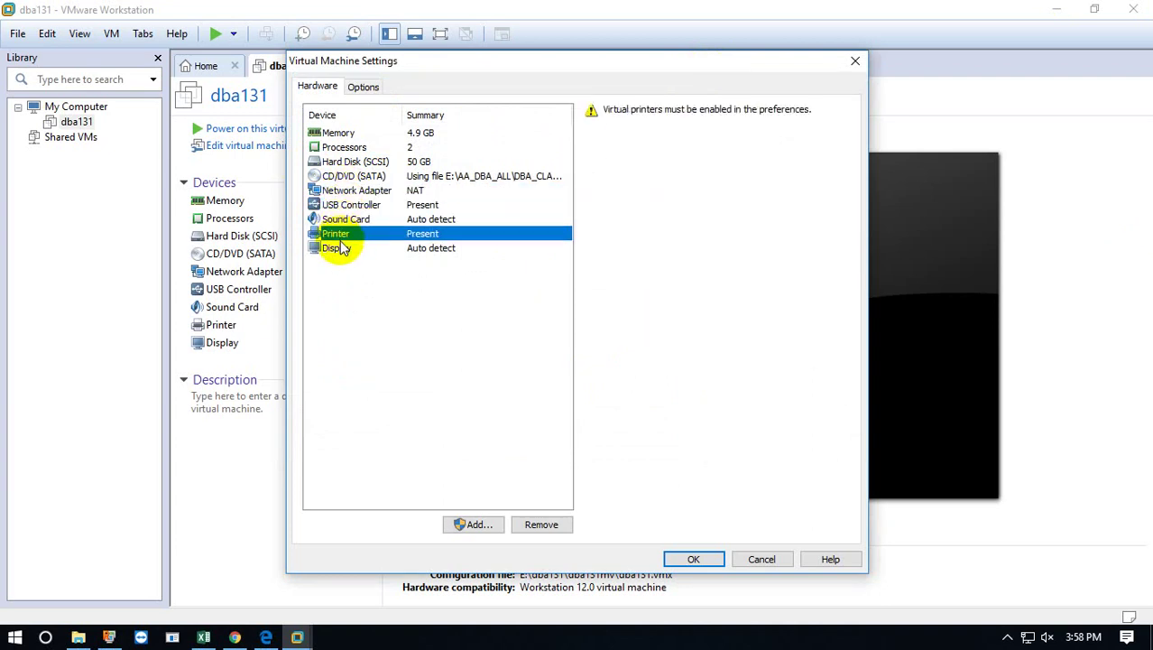
pyautogui.click(342, 249)
pyautogui.click(697, 556)
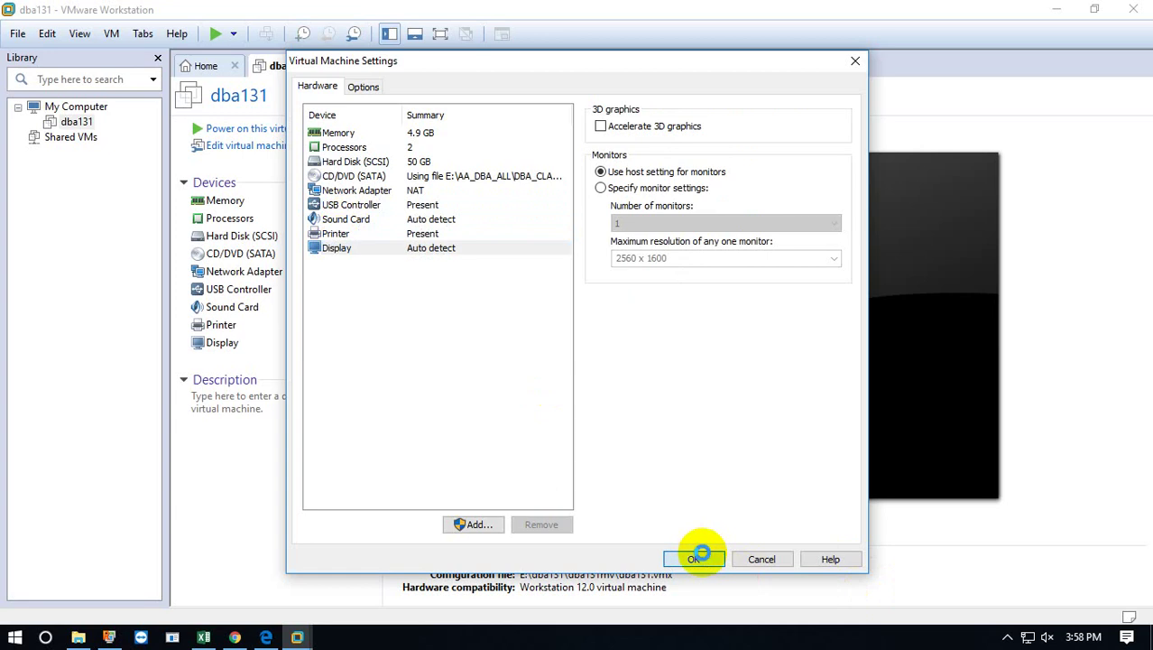
# Reopen and close the VM settings, then power on dba131.
pyautogui.doubleClick(215, 206)
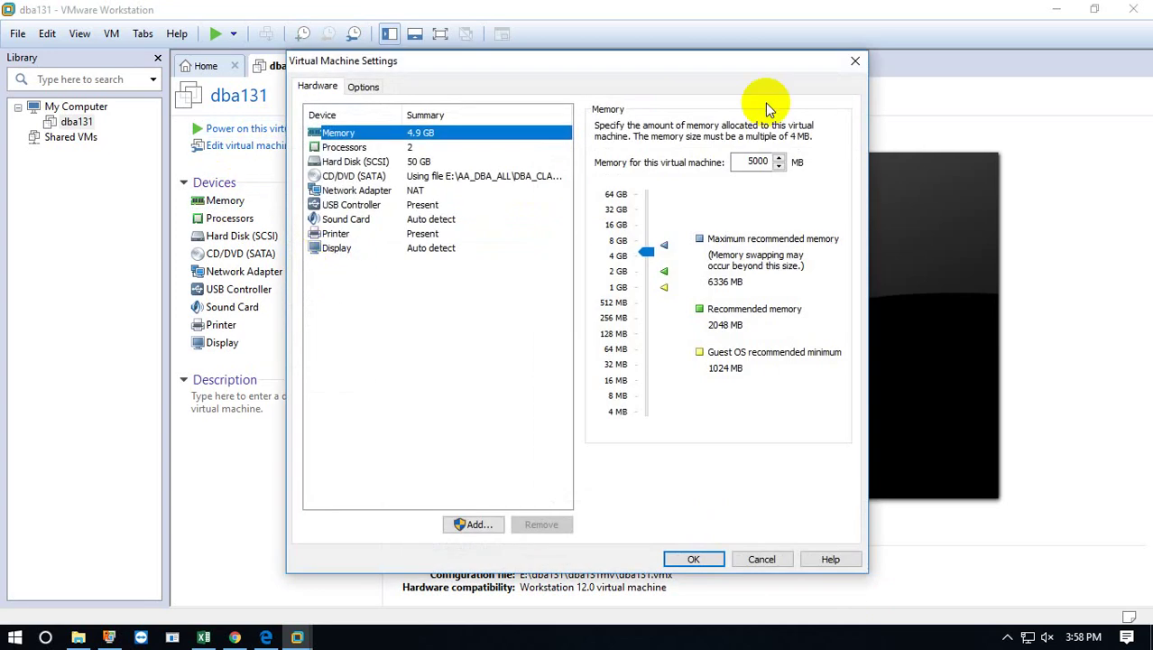
pyautogui.click(857, 63)
pyautogui.click(276, 130)
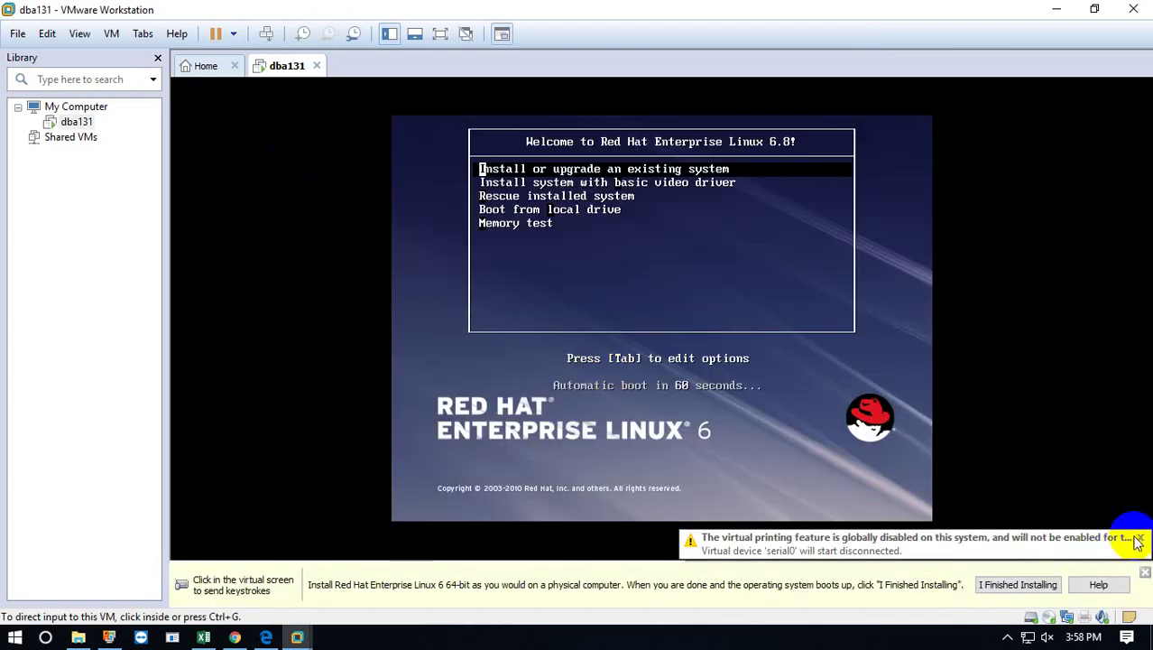
# Dismiss the printing and hint notices and start 'Install or upgrade an existing system'.
pyautogui.click(1142, 539)
pyautogui.click(1145, 573)
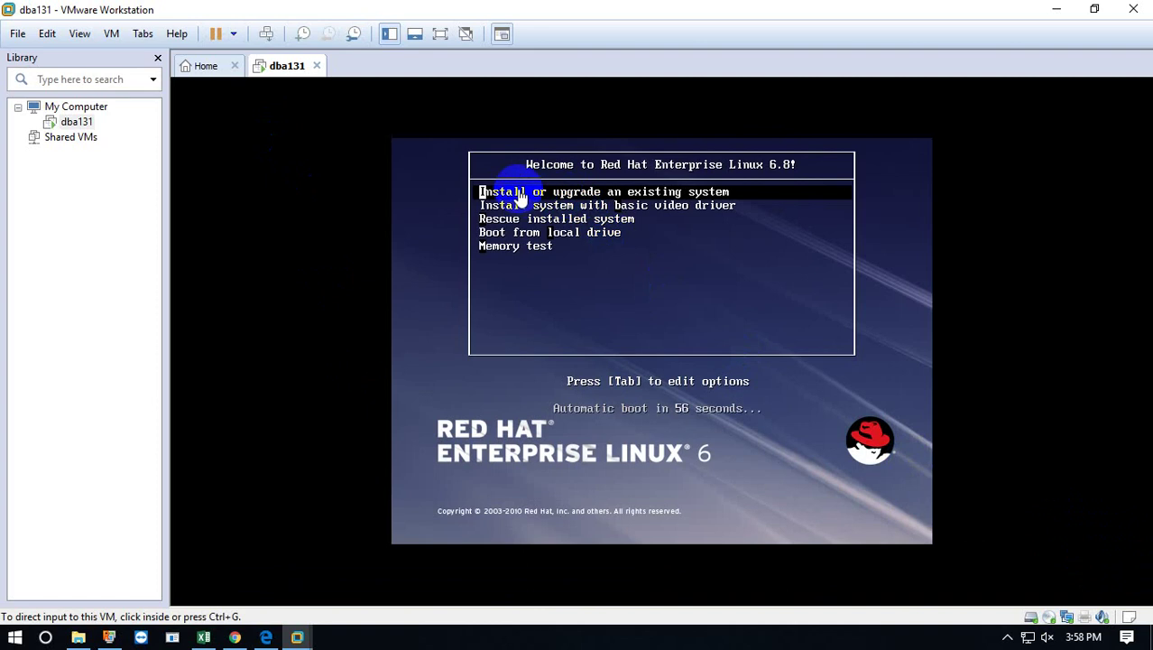
pyautogui.click(519, 193)
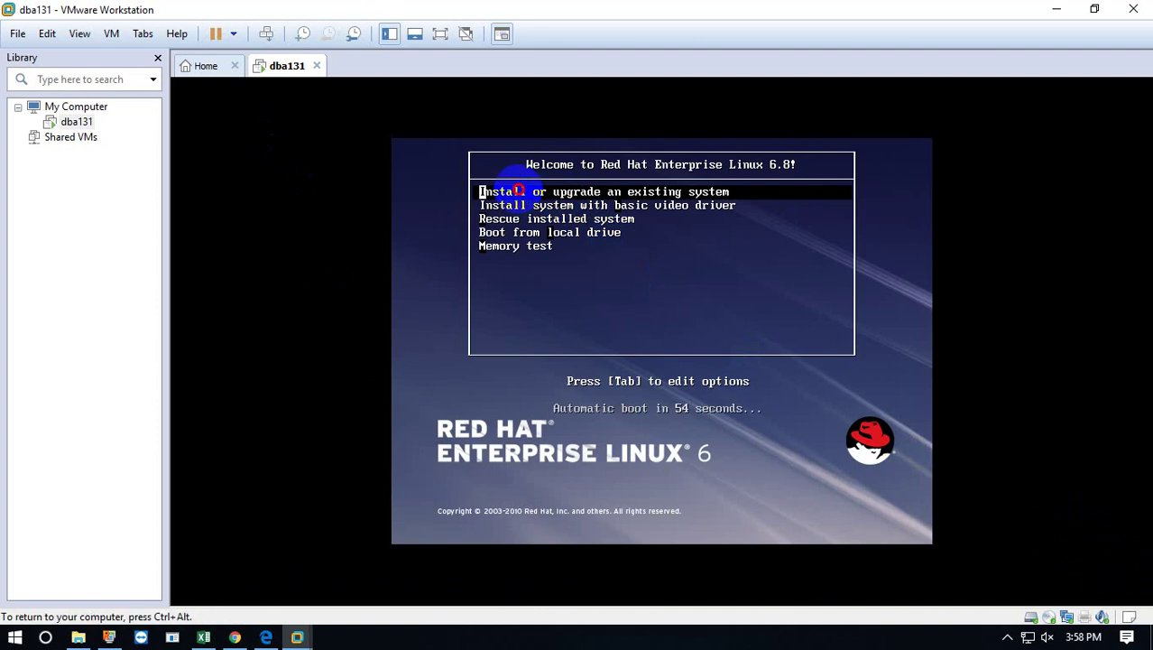
pyautogui.press('Return')
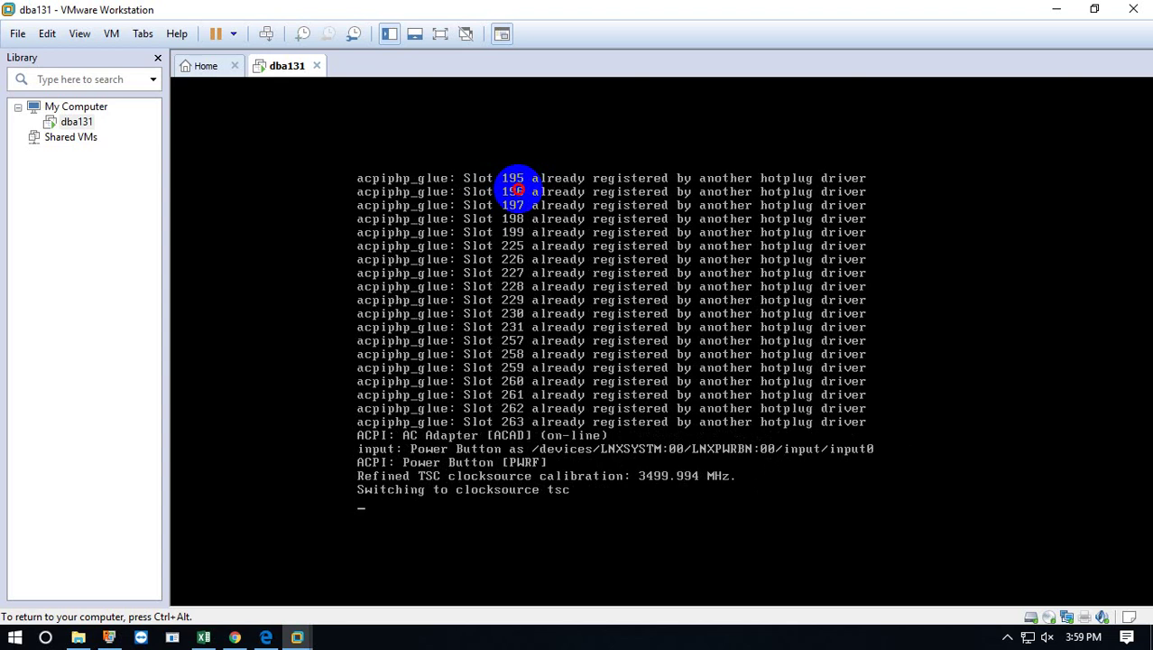
pyautogui.hotkey('ctrl', 'alt')
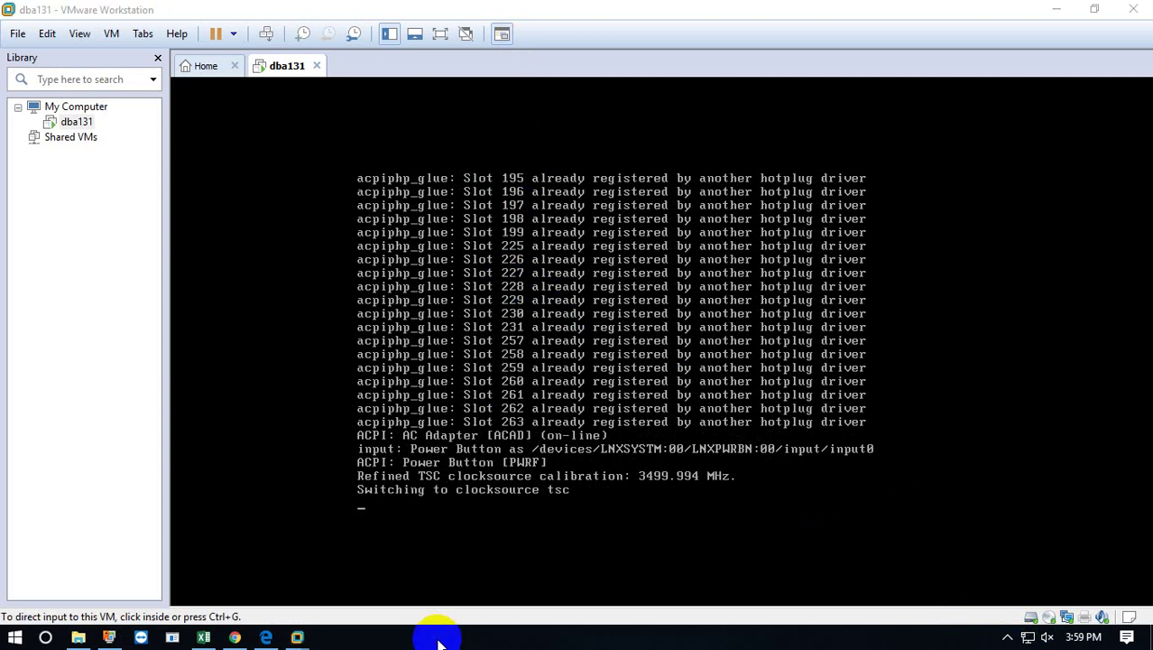
# Launch Notepad and write the note 'press : ctrl+alt for visible cursor'.
pyautogui.press('super+r')
pyautogui.write('n')
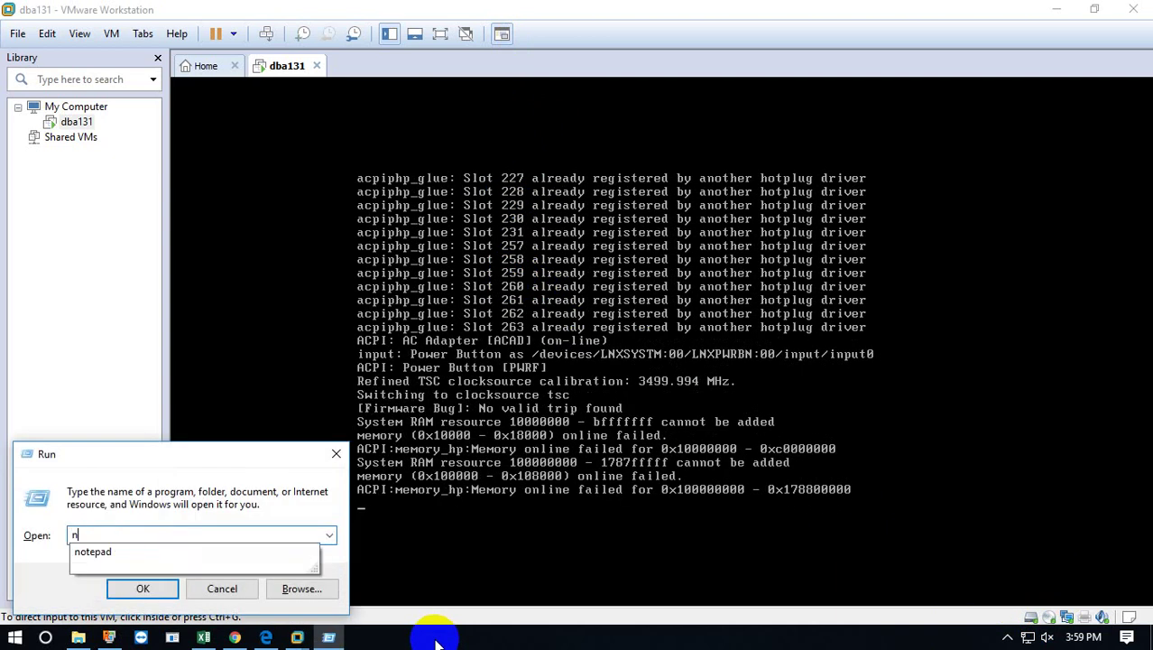
pyautogui.press('Down')
pyautogui.press('Return')
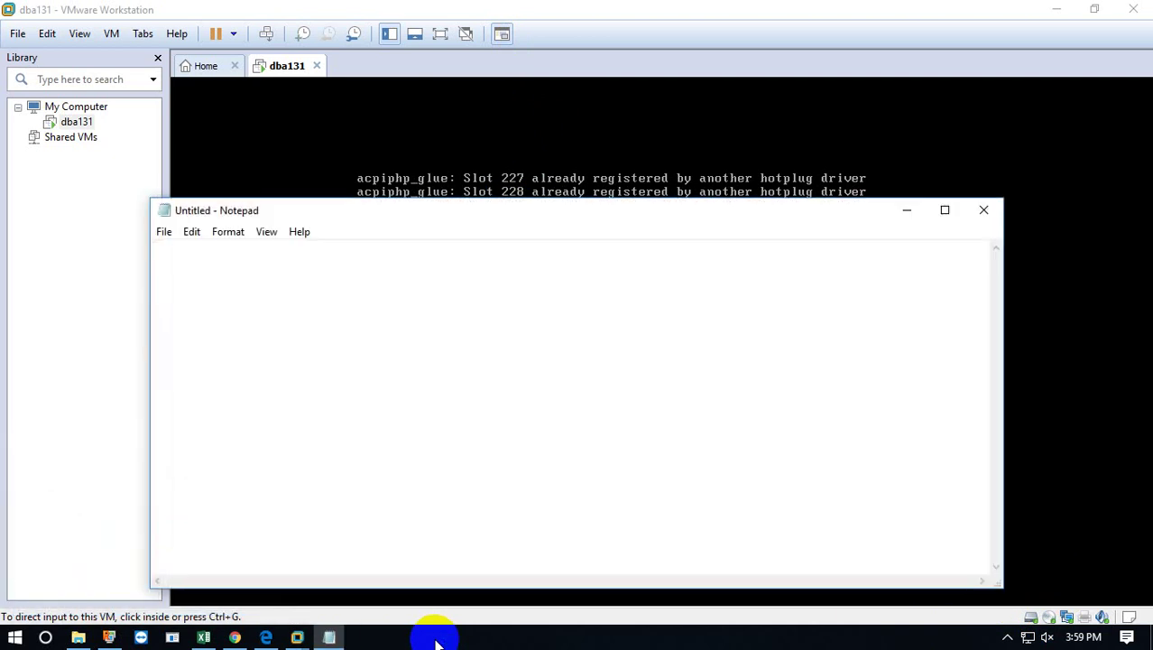
pyautogui.write('c')
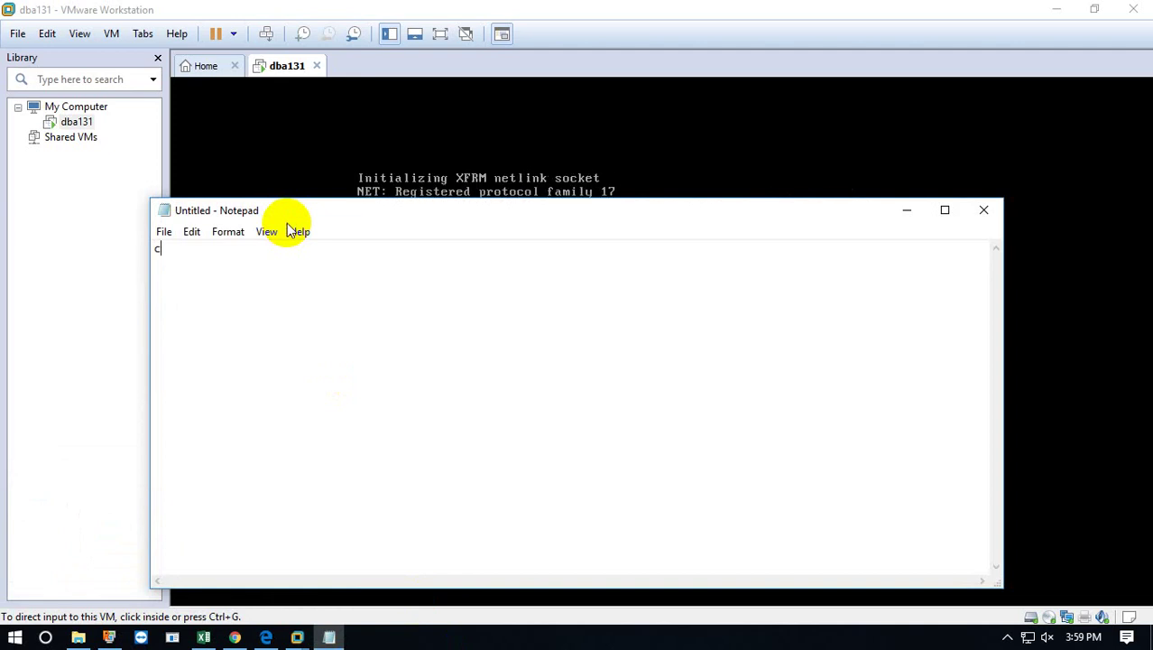
pyautogui.write('trl_alt')
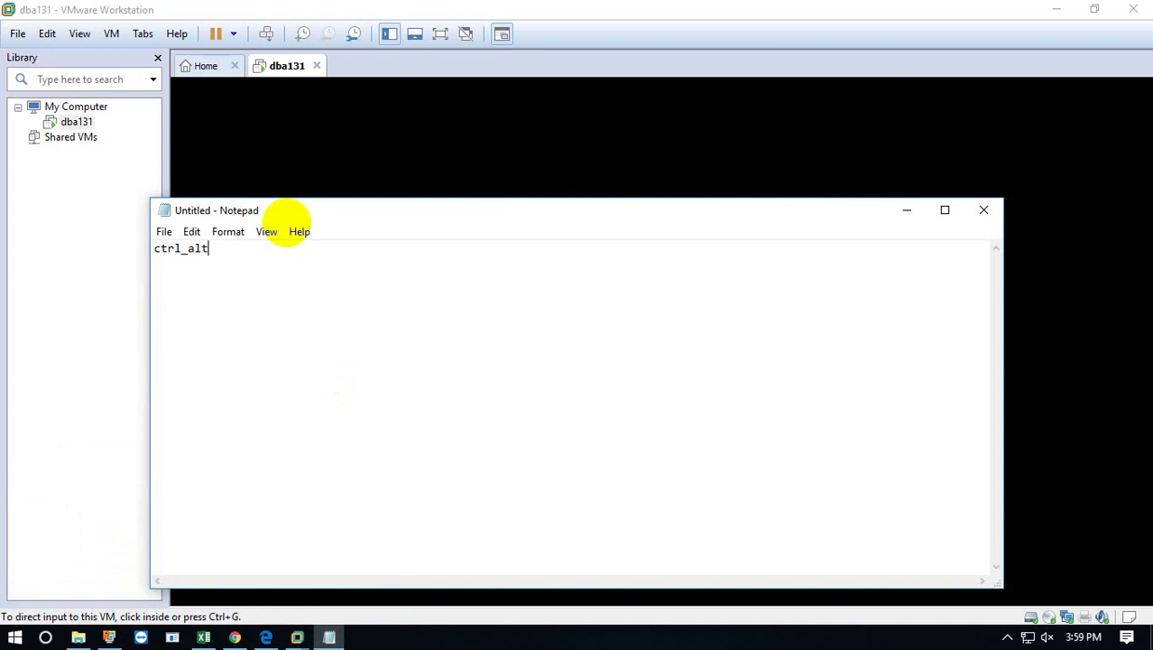
pyautogui.press('Left')
pyautogui.press('BackSpace')
pyautogui.write('+')
pyautogui.press('Home')
pyautogui.write('press ')
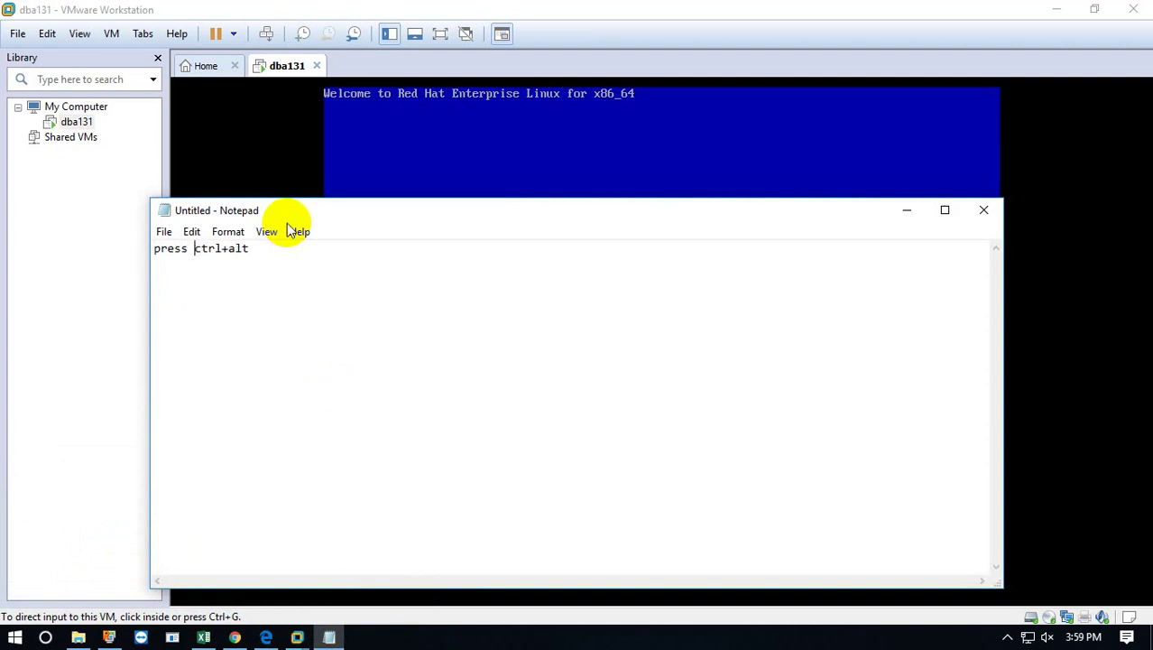
pyautogui.write(':  ctrl+alt f')
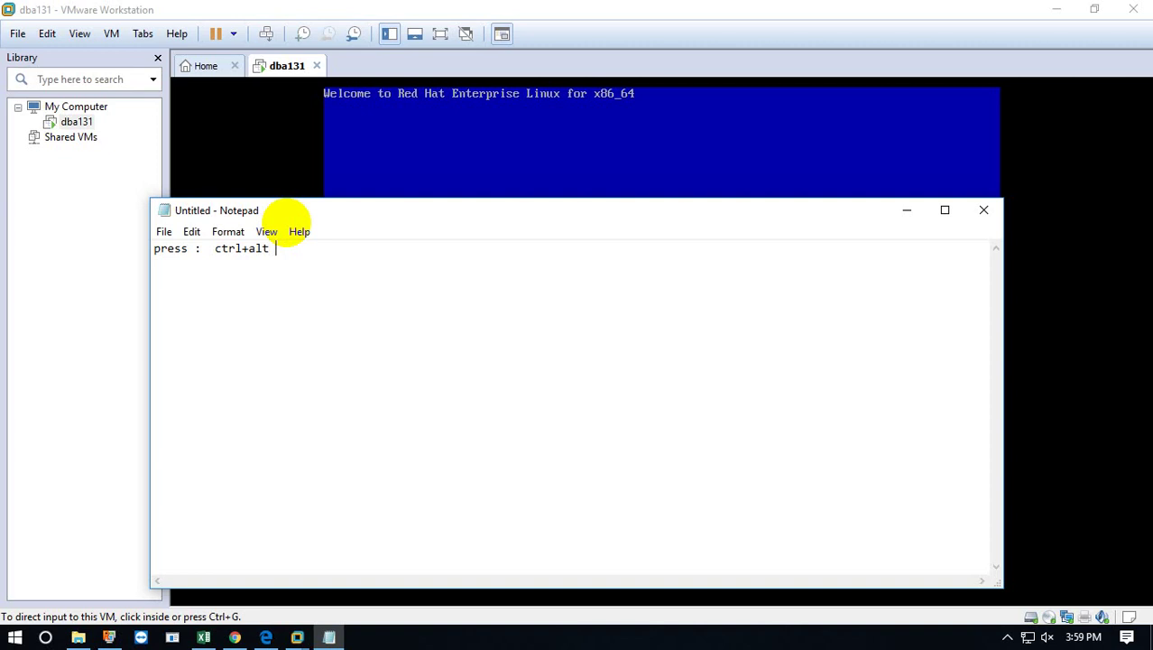
pyautogui.write('or visible curso')
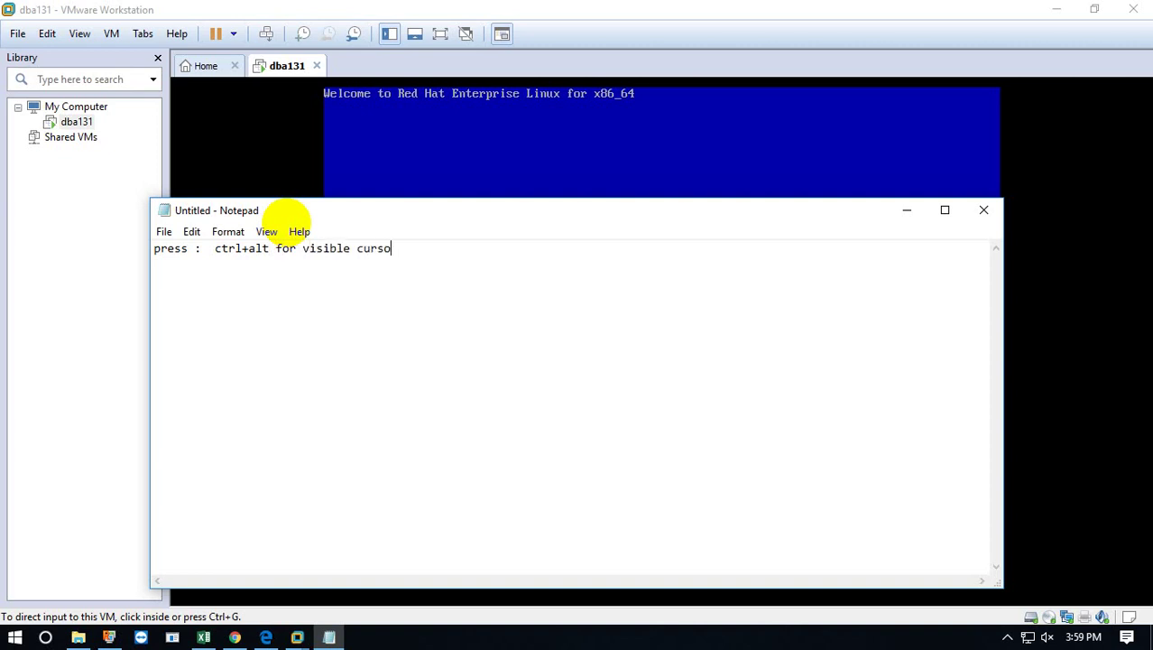
pyautogui.write('r')
# Minimize the note to reveal the installer's Disc Found prompt.
pyautogui.moveTo(290, 214); pyautogui.dragTo(290, 262)
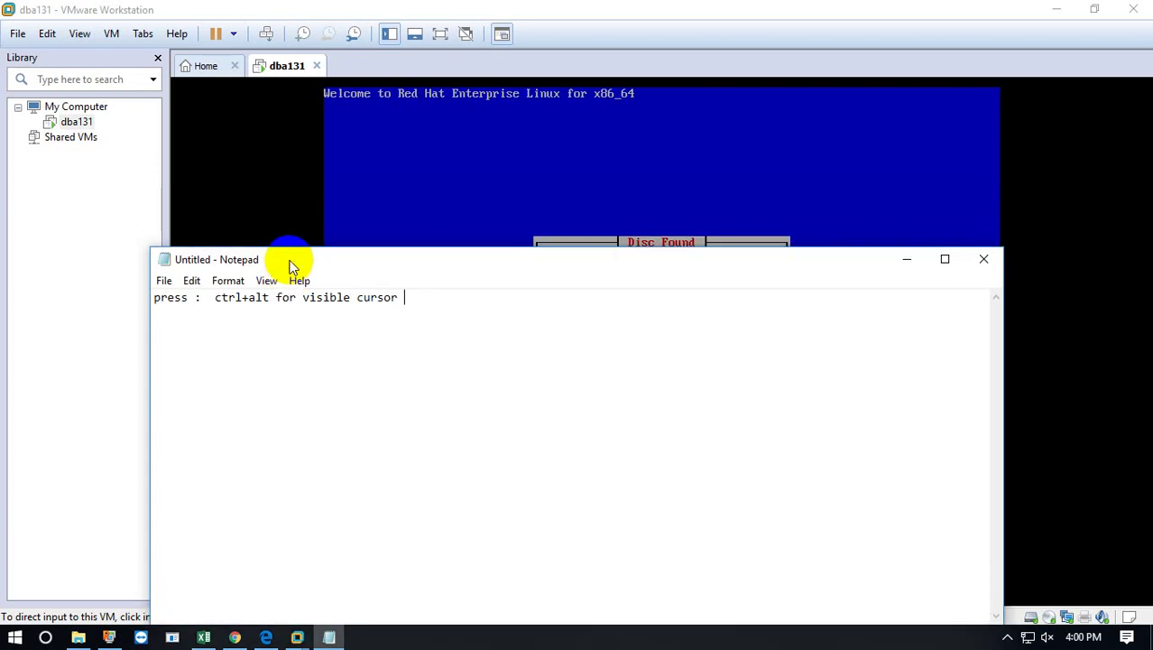
pyautogui.click(905, 260)
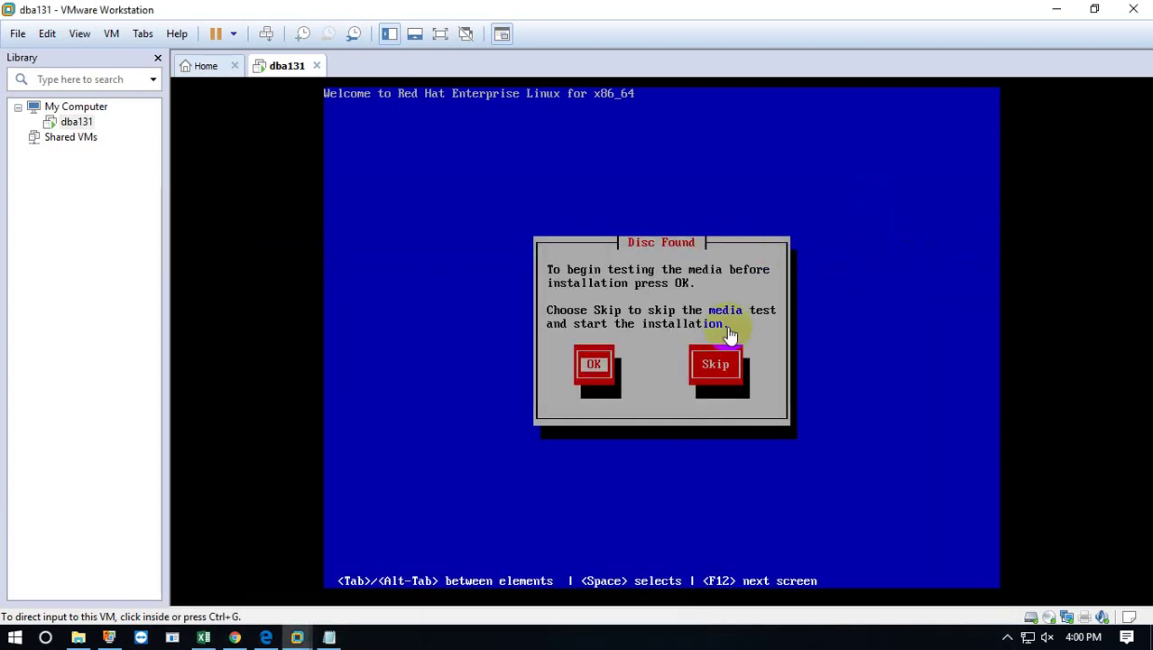
pyautogui.click(612, 307)
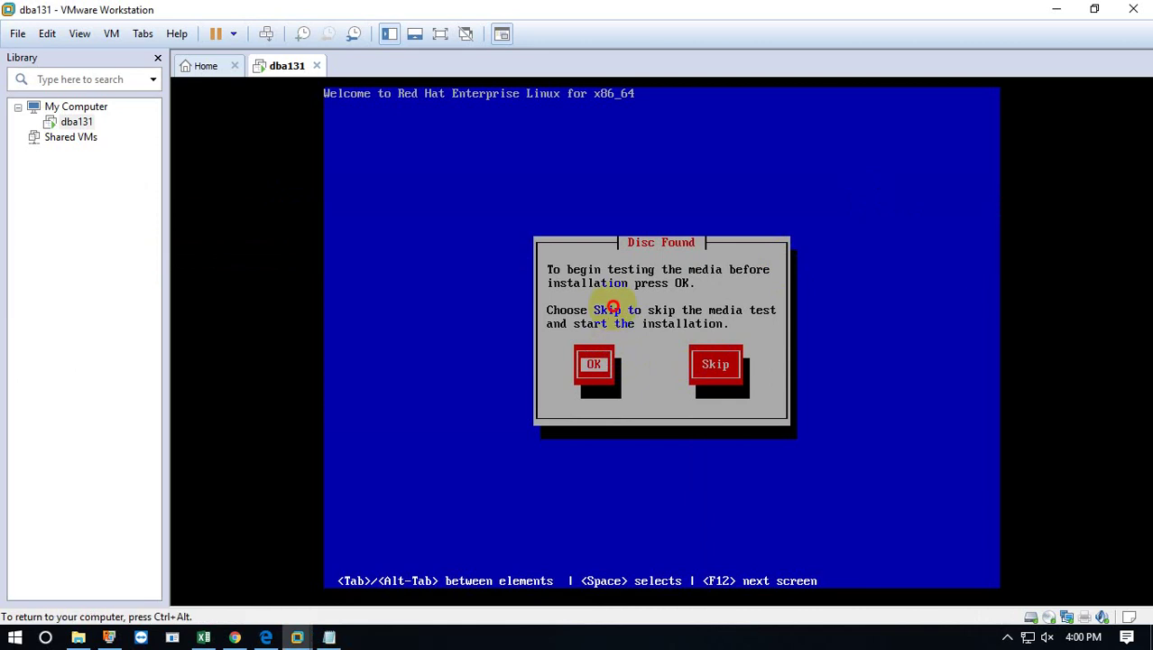
# Skip the installation media test so the graphical RHEL installer loads.
pyautogui.hotkey('ctrl', 'alt')
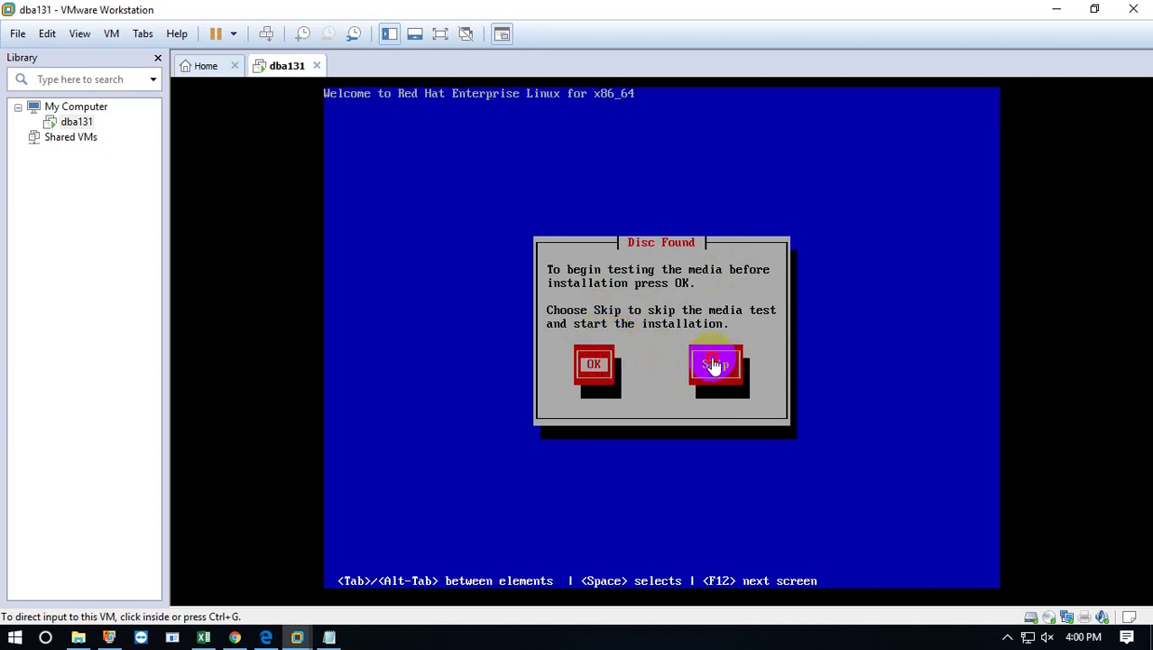
pyautogui.click(665, 401)
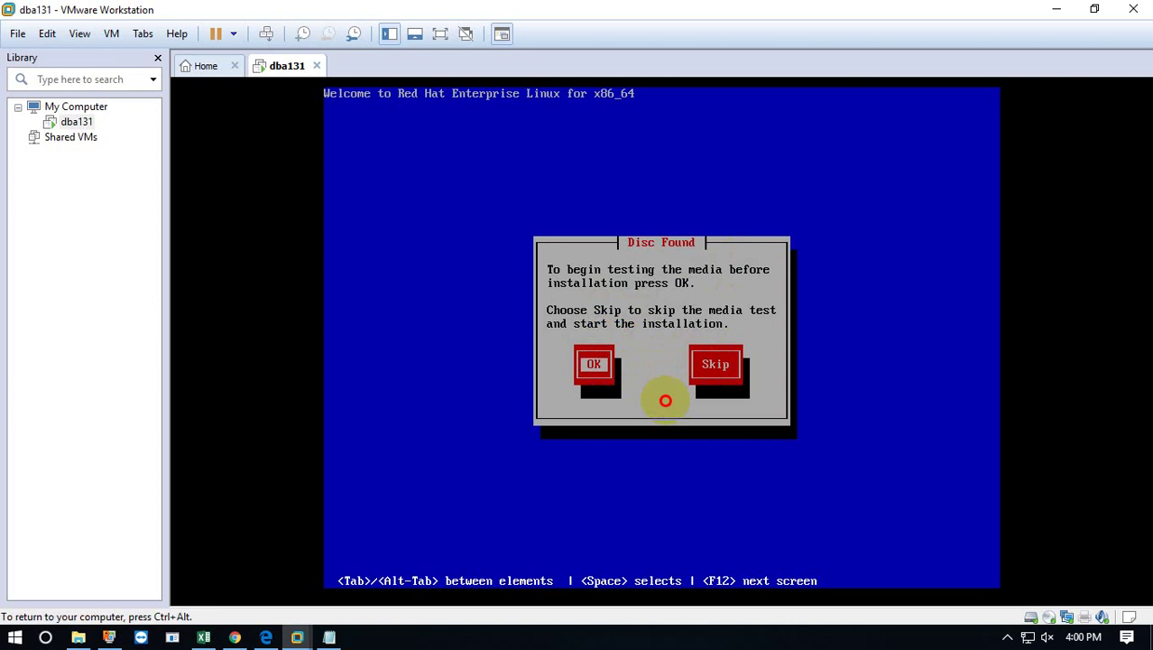
pyautogui.press('Tab')
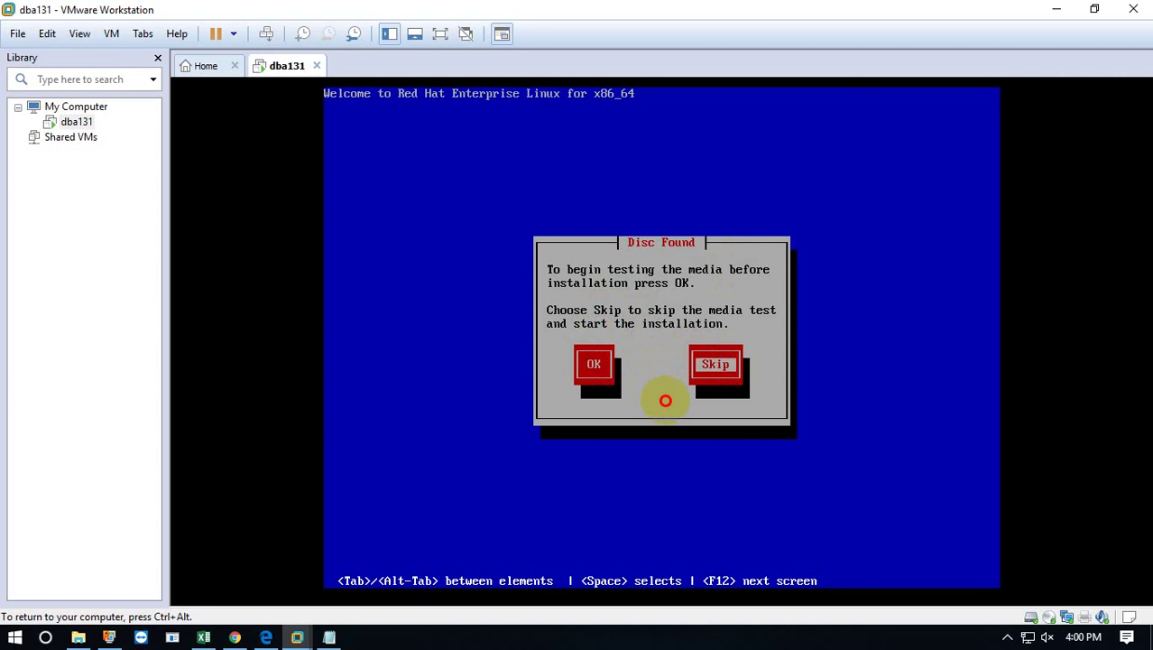
pyautogui.press('Return')
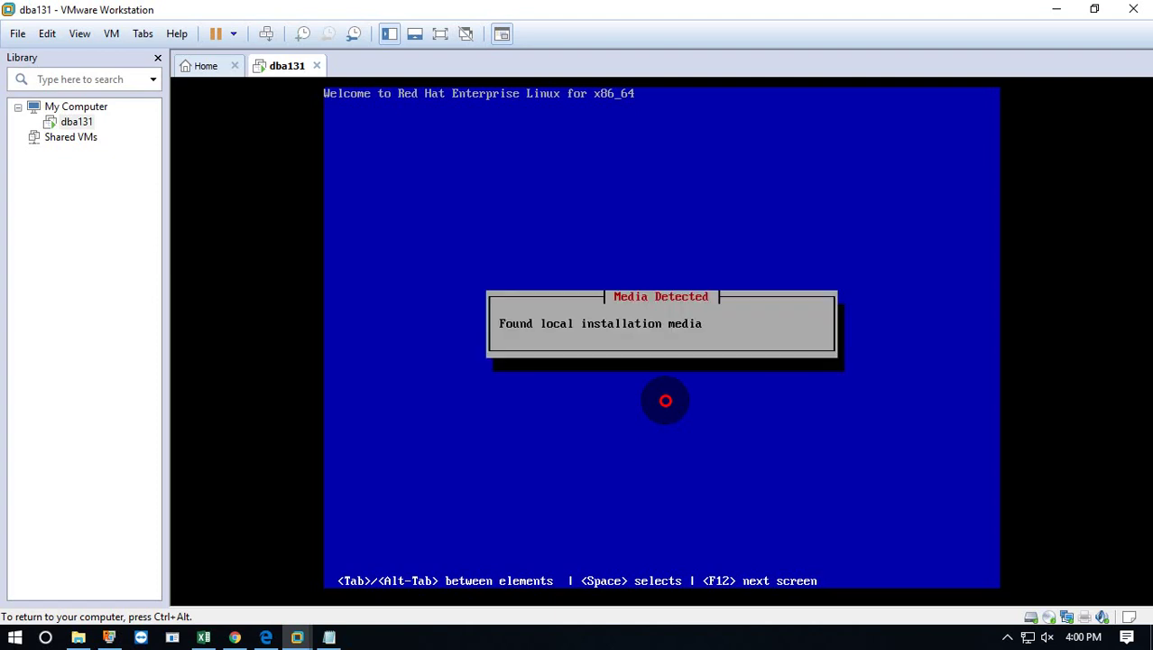
pyautogui.hotkey('ctrl', 'alt')
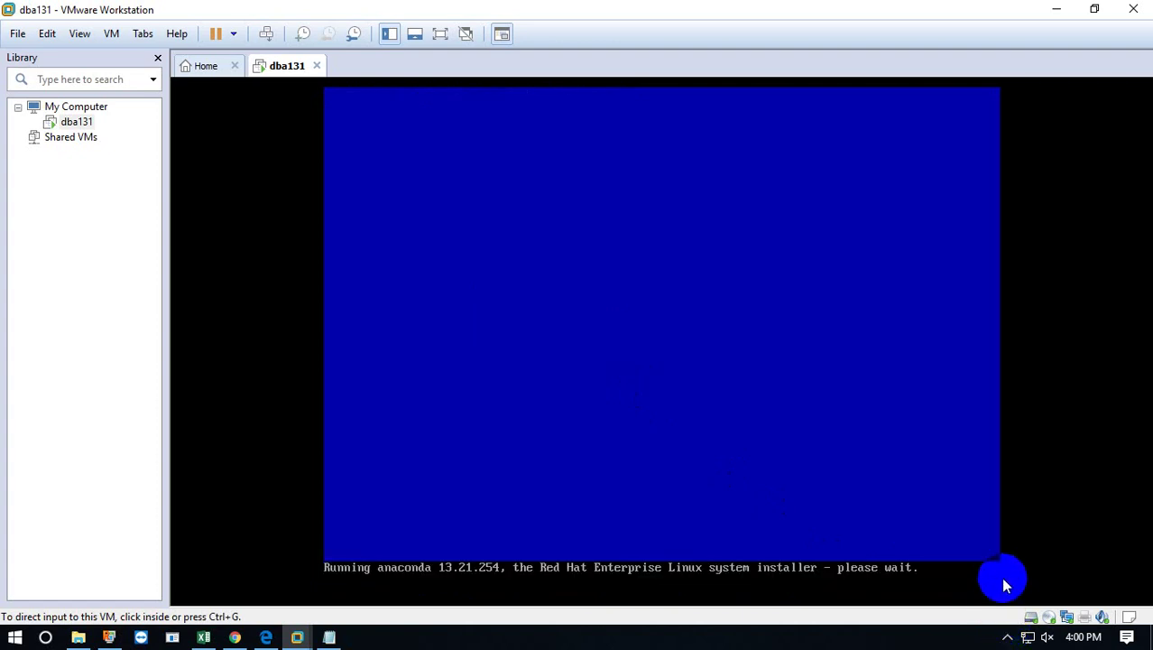
pyautogui.click(1007, 636)
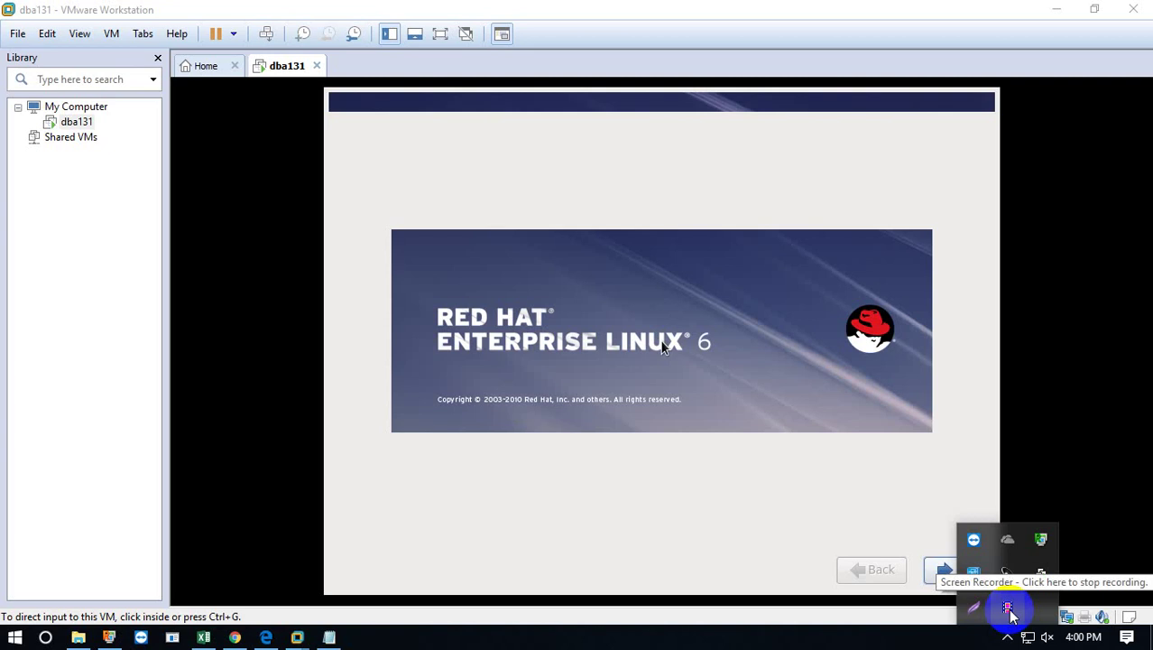
# Accept English language, U.S. English keyboard and Basic Storage Devices, then screenshot the storage warning.
pyautogui.click(962, 570)
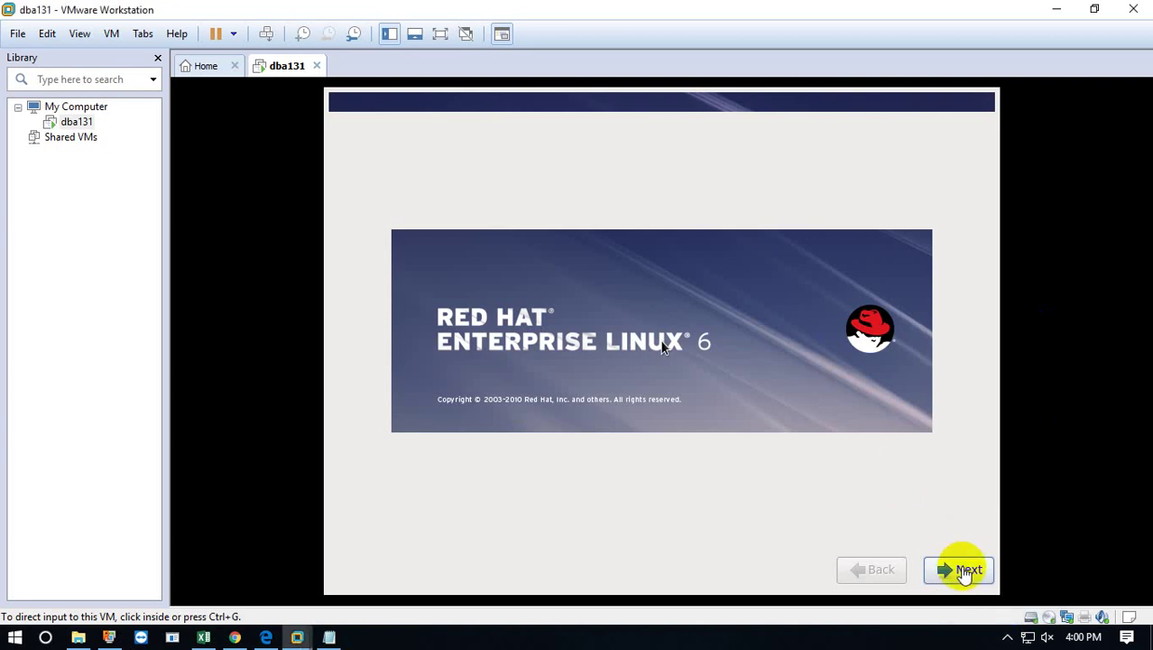
pyautogui.click(962, 570)
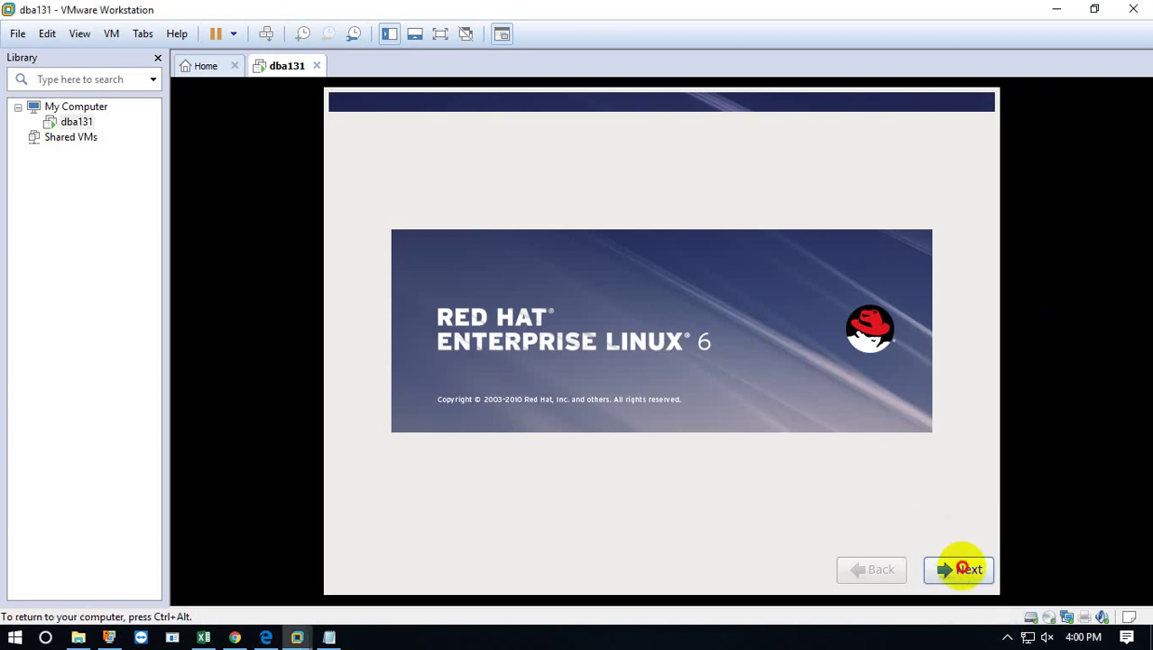
pyautogui.click(962, 568)
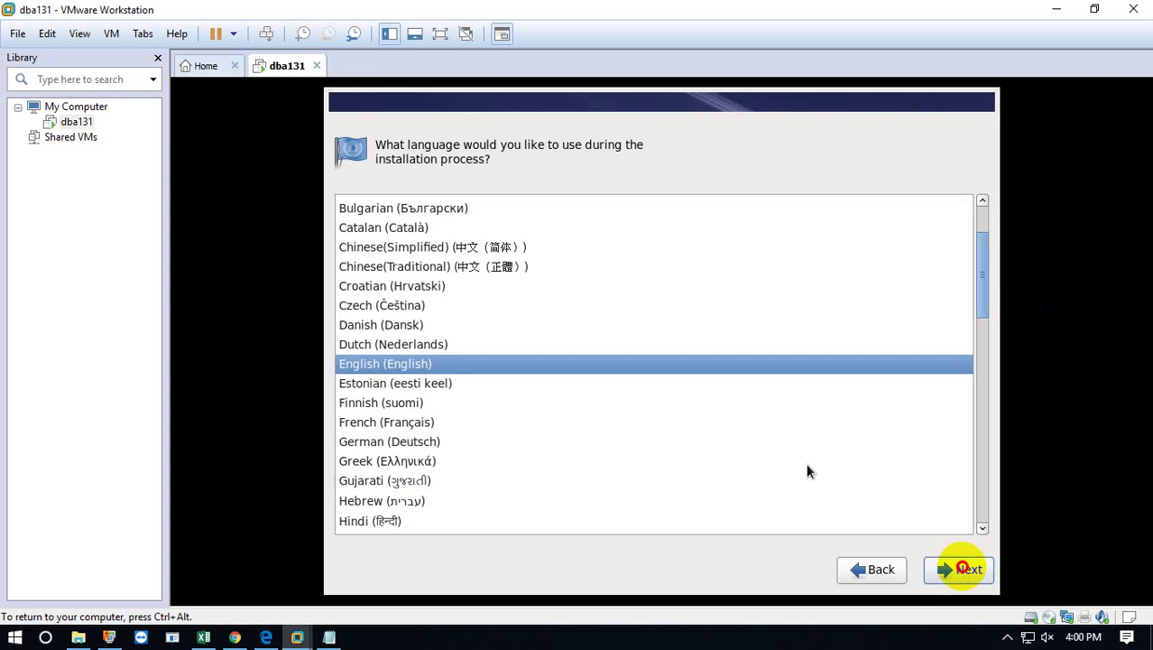
pyautogui.click(964, 575)
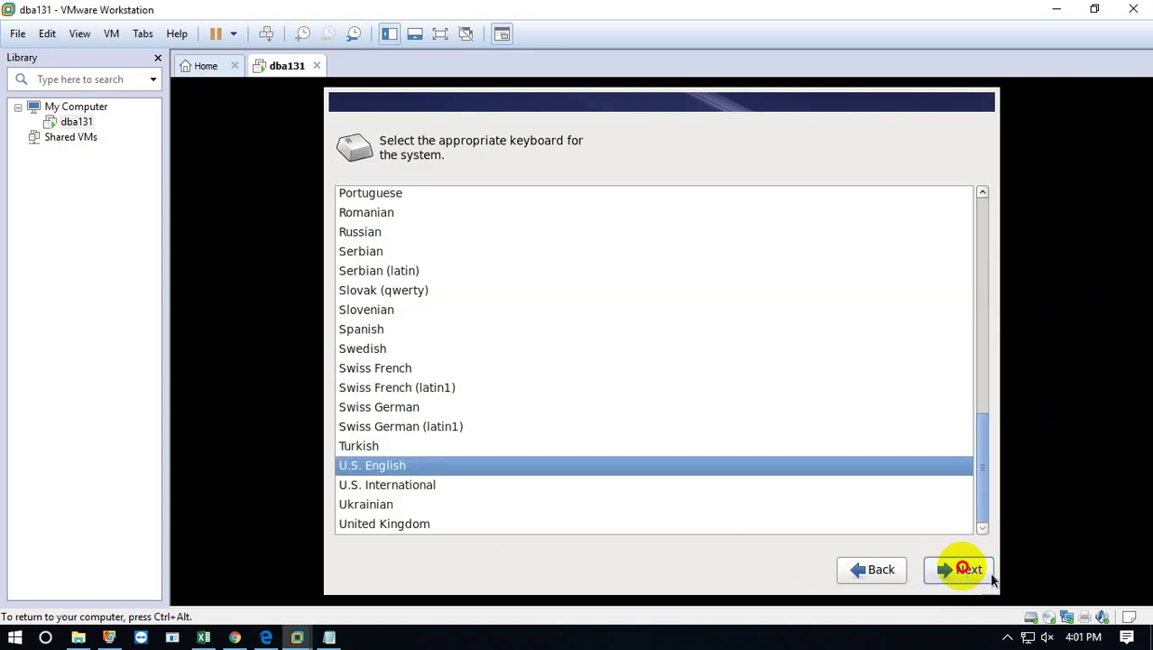
pyautogui.click(965, 568)
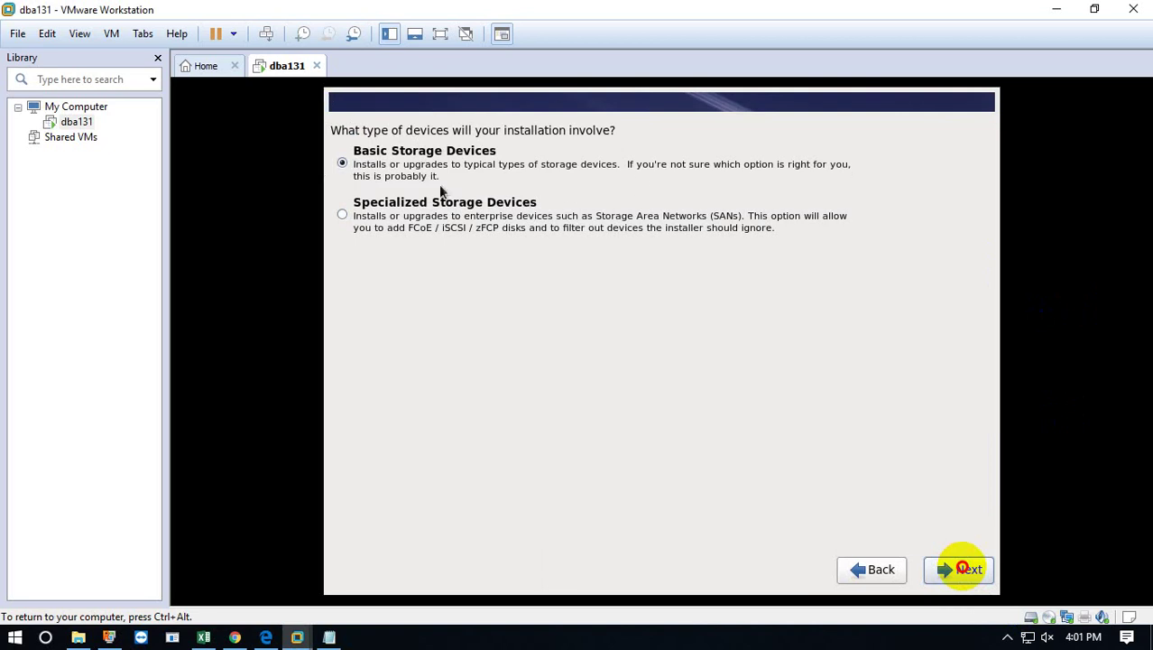
pyautogui.click(963, 569)
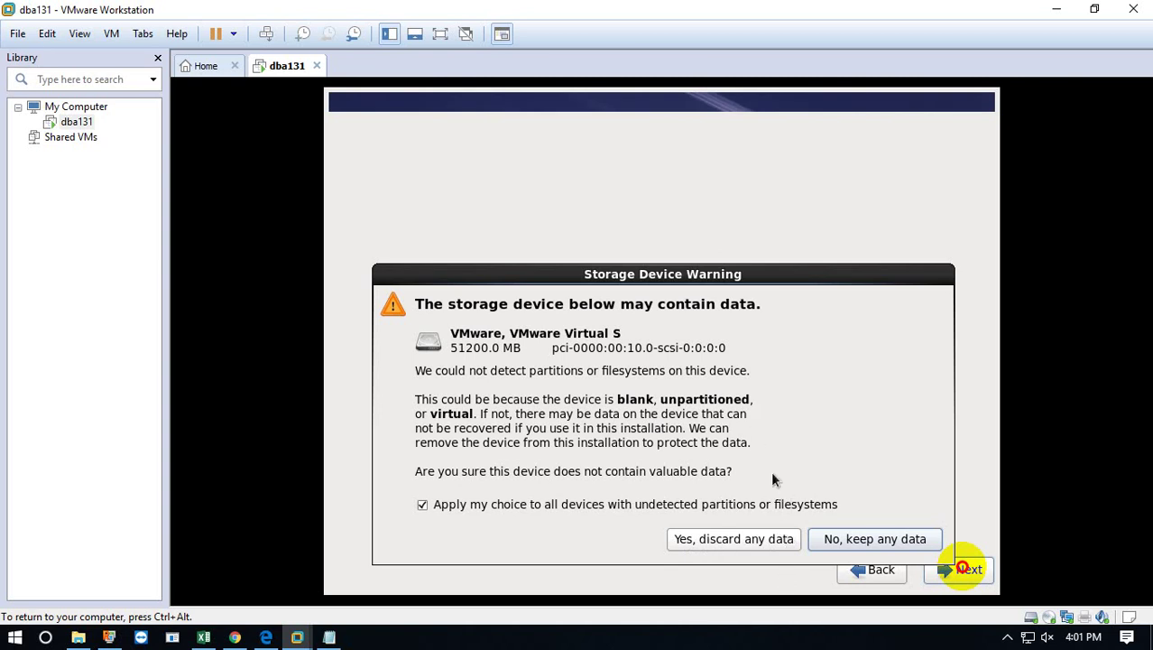
pyautogui.press('Print')
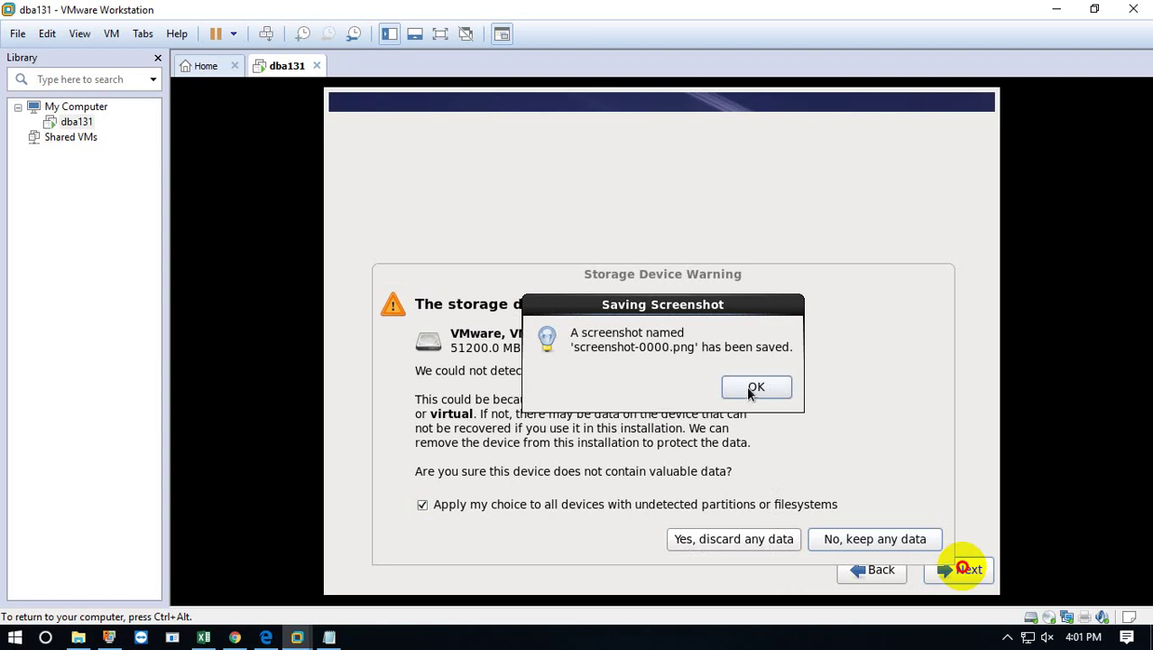
# Dismiss the screenshot notice, choose Yes discard, then go Back and Next to the warning again.
pyautogui.click(755, 387)
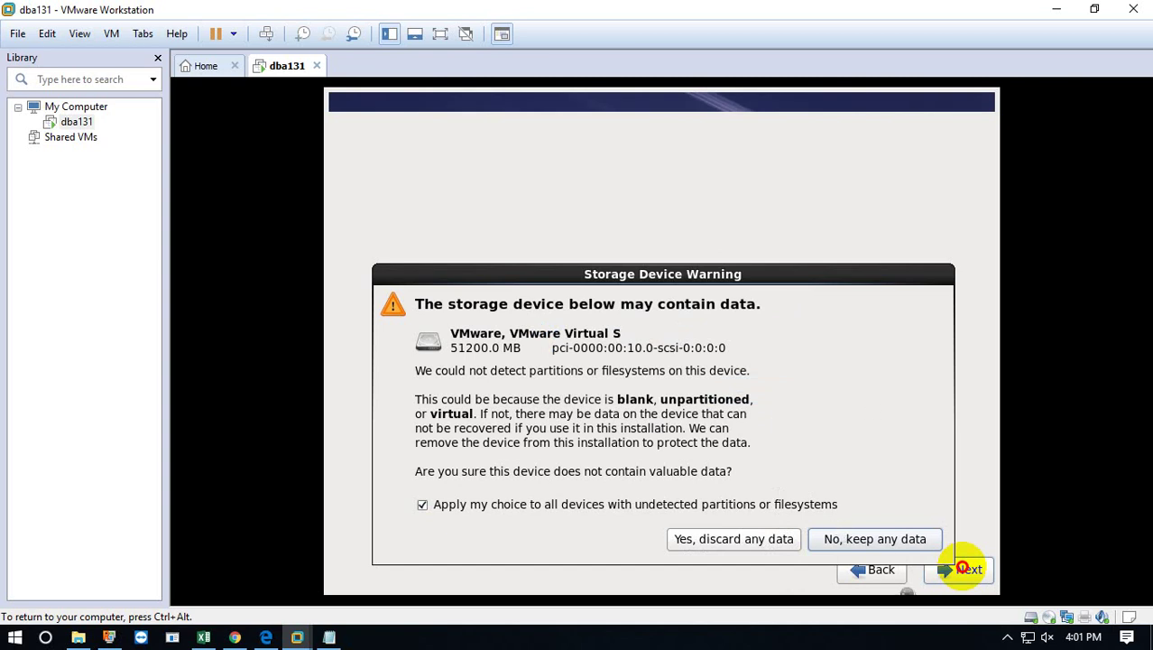
pyautogui.hotkey('ctrl', 'alt')
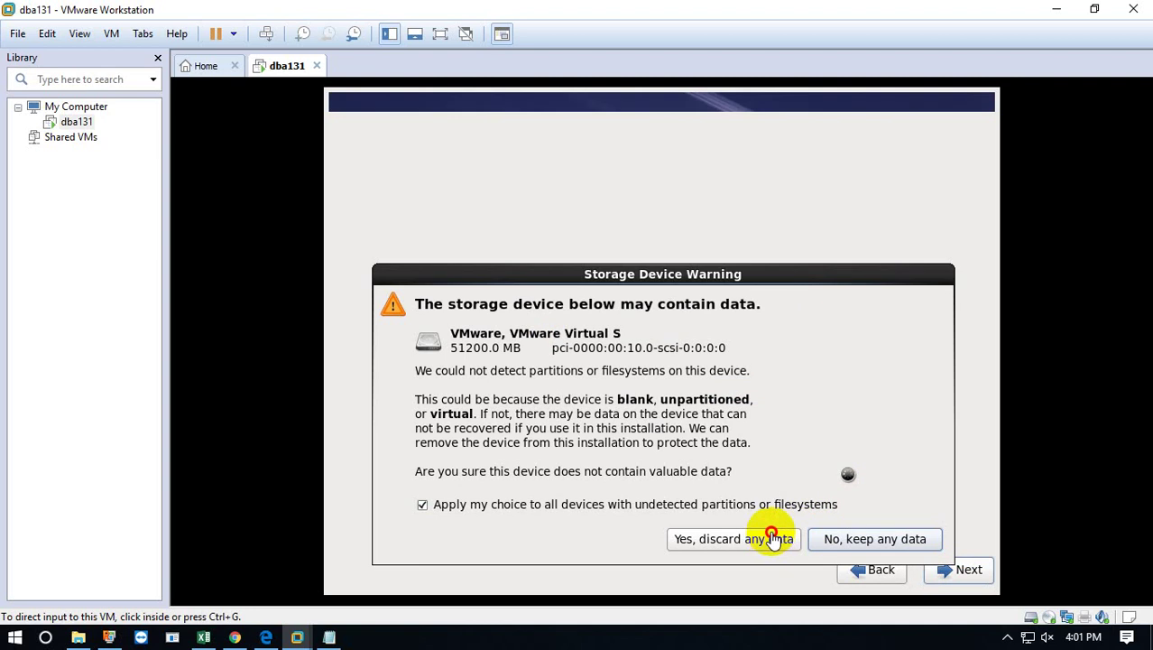
pyautogui.click(771, 540)
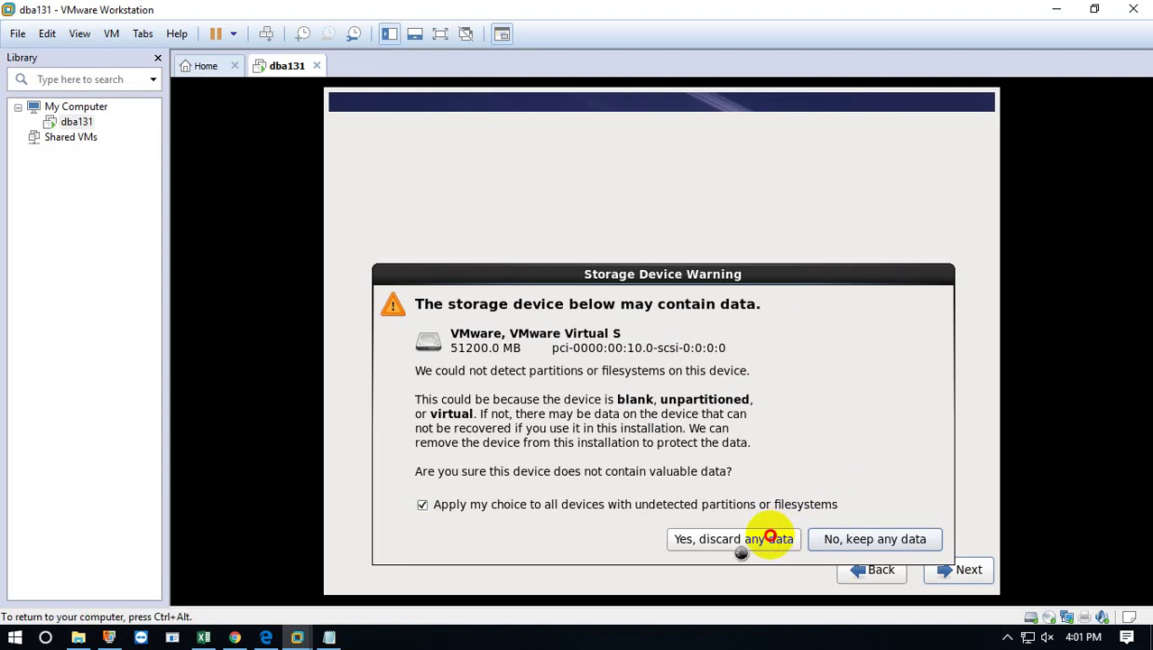
pyautogui.click(734, 539)
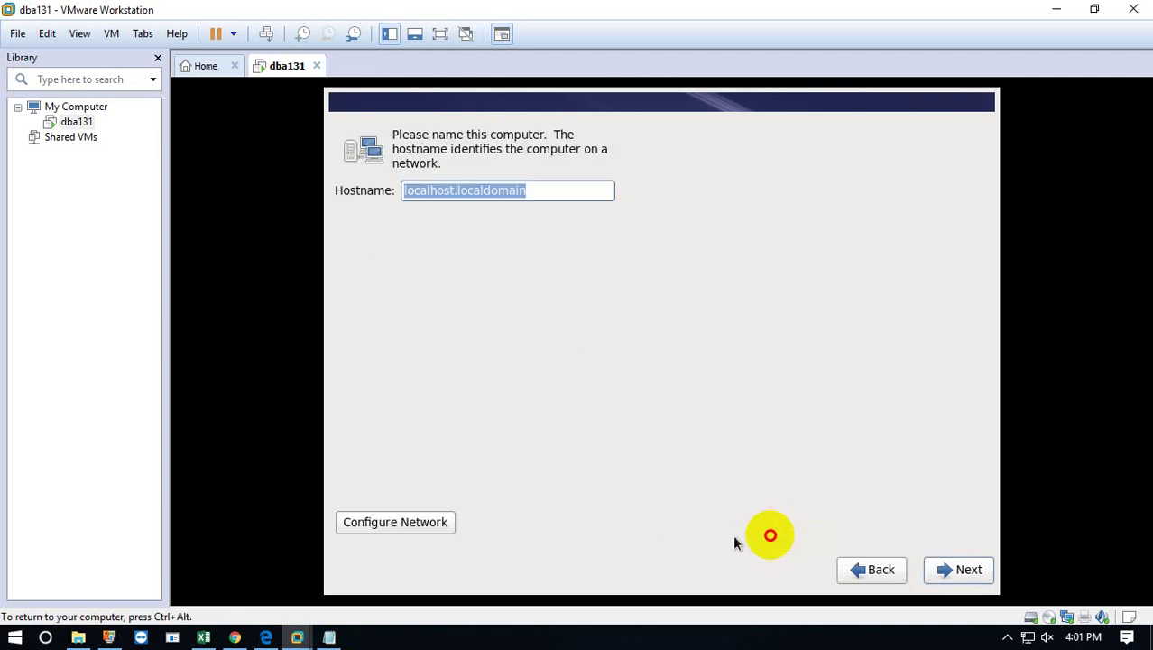
pyautogui.click(896, 569)
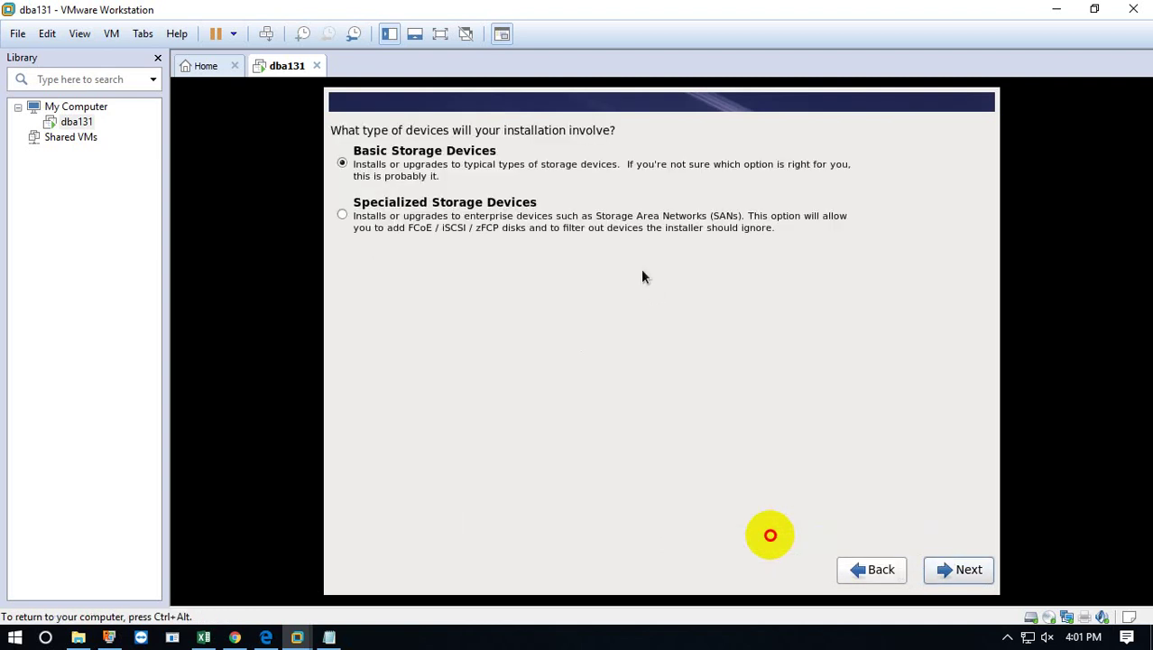
pyautogui.click(947, 566)
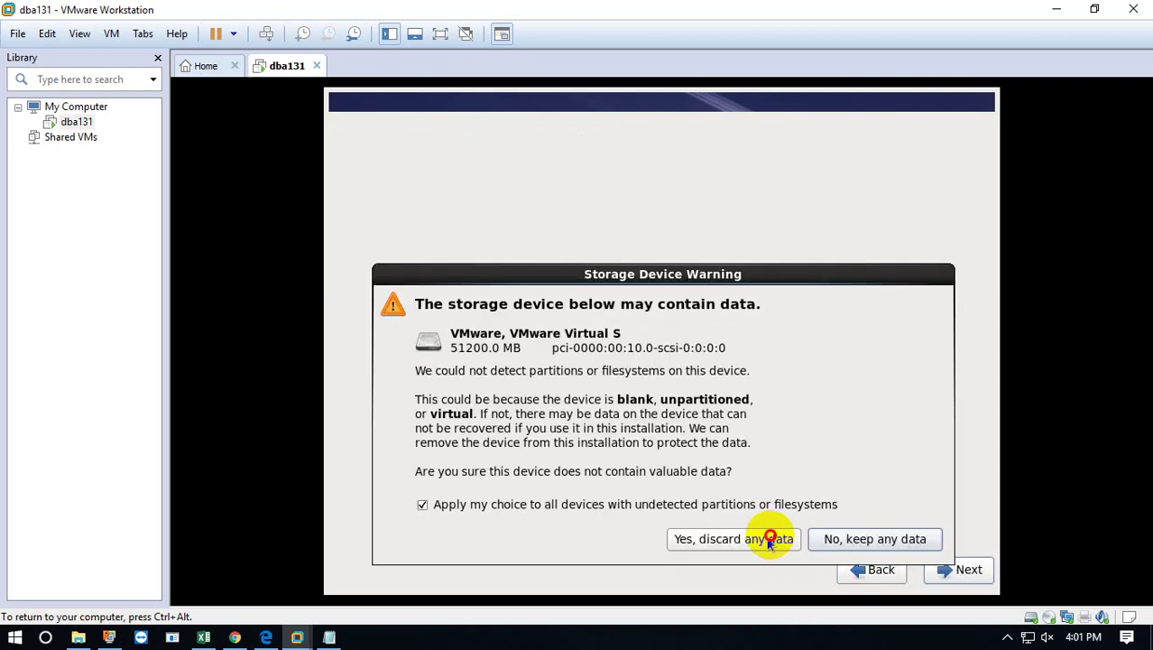
pyautogui.click(769, 539)
pyautogui.hotkey('ctrl', 'alt')
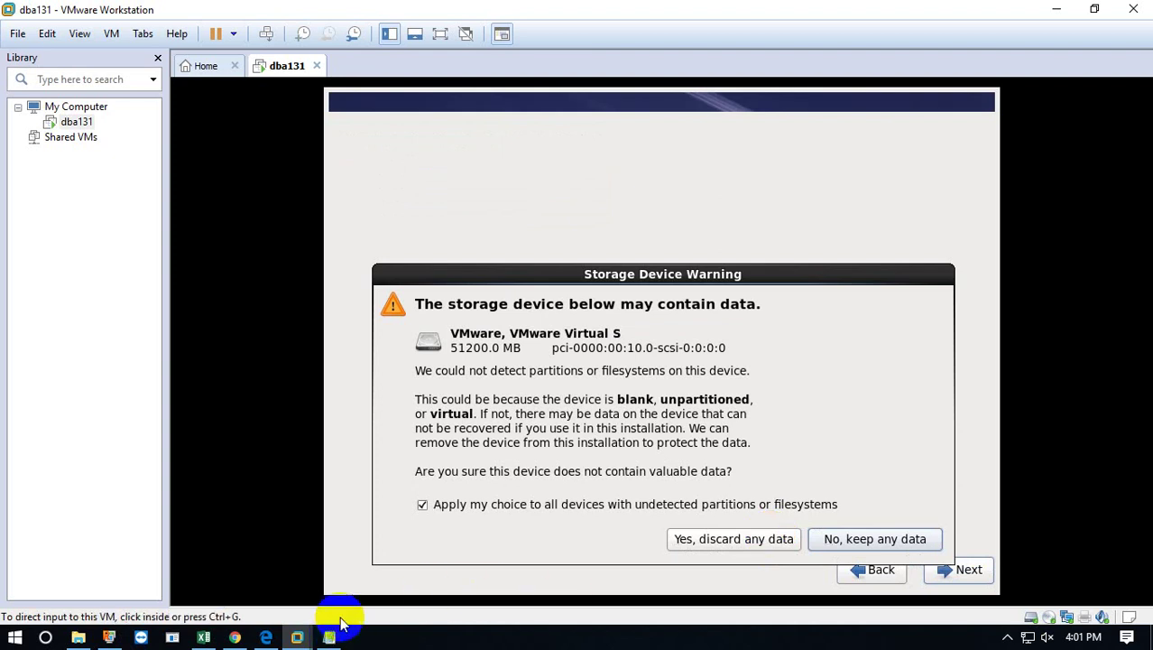
# Add the line 'becarefull when only linux on machine but vmware' to the Notepad note.
pyautogui.click(329, 636)
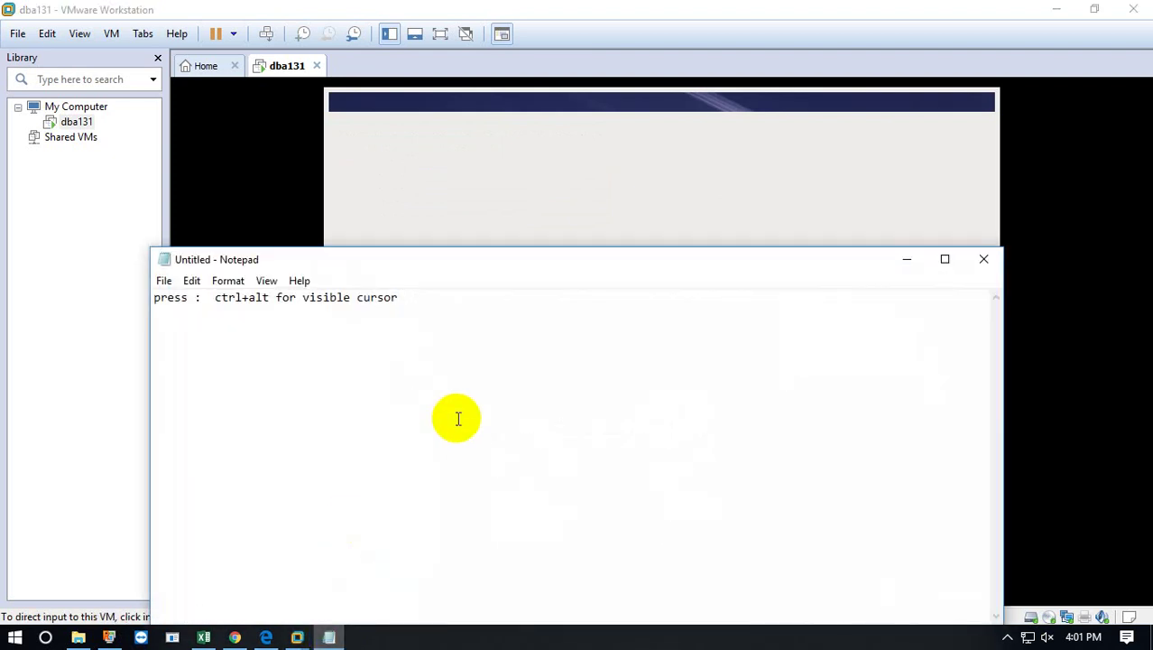
pyautogui.press('Return')
pyautogui.press('Return')
pyautogui.write('becarefull')
pyautogui.write('when onl')
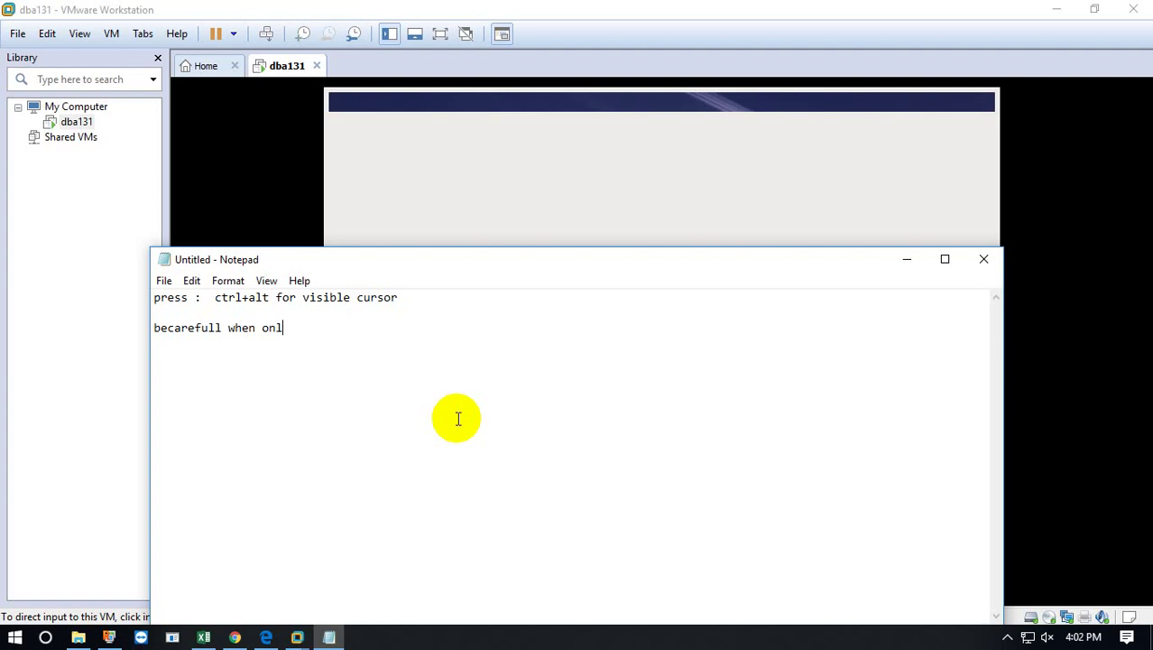
pyautogui.write('y linux on machine ')
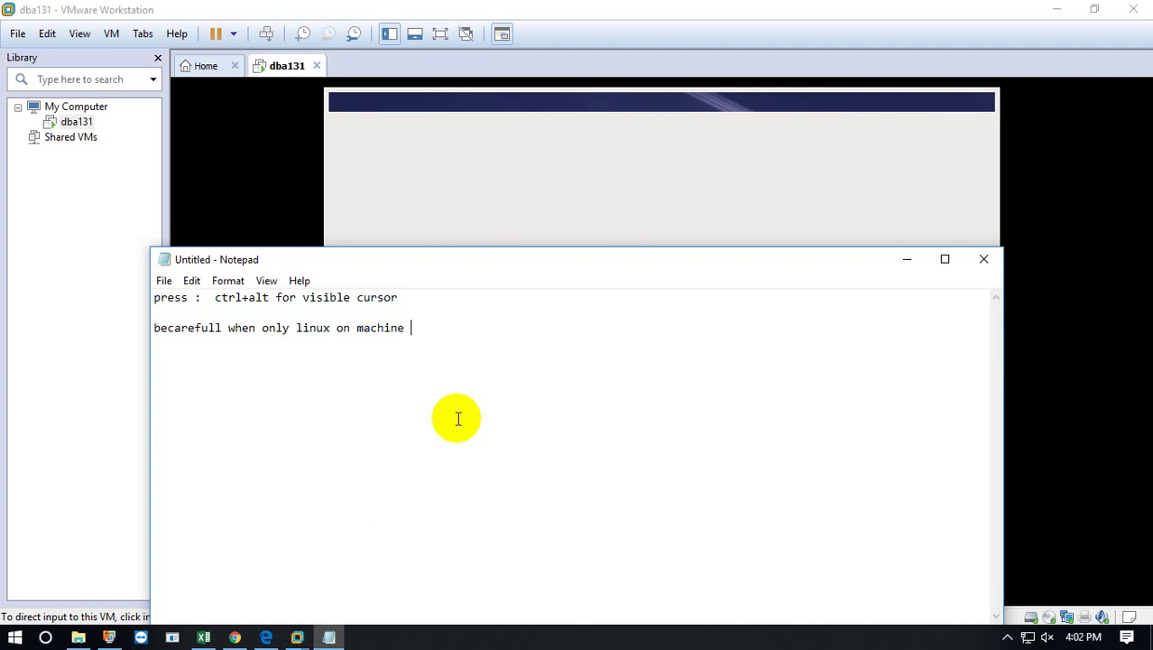
pyautogui.write('but vmware')
# Move the Notepad window down and correct 'becarefull' to 'becareful'.
pyautogui.click(456, 269)
pyautogui.moveTo(457, 269); pyautogui.dragTo(481, 373)
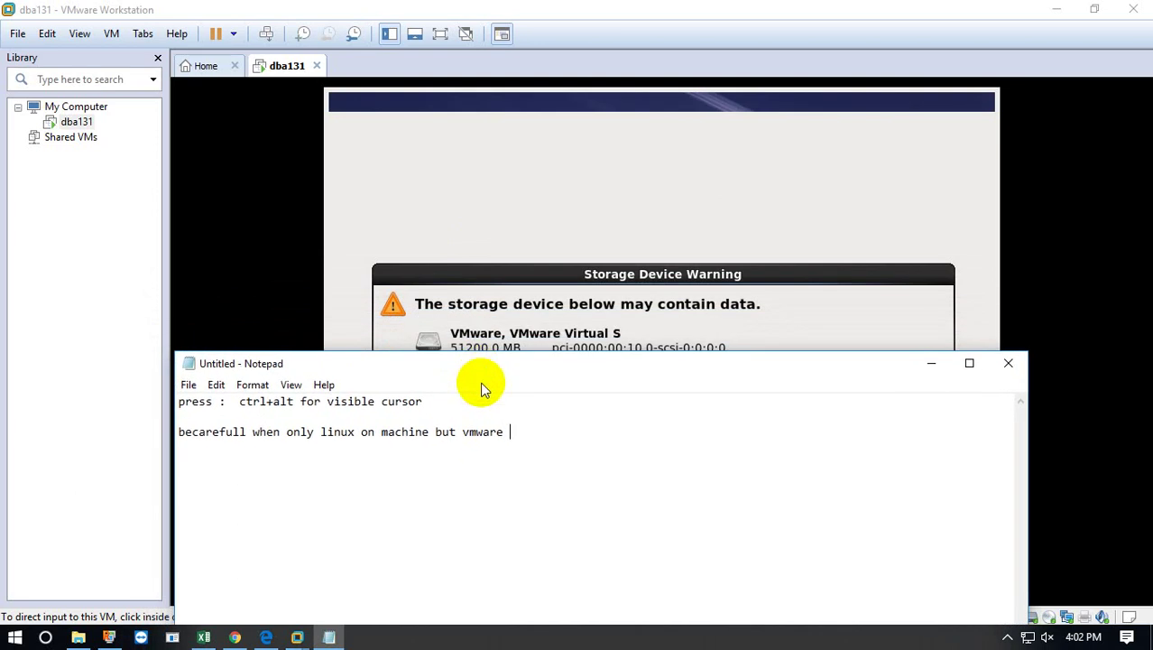
pyautogui.click(244, 433)
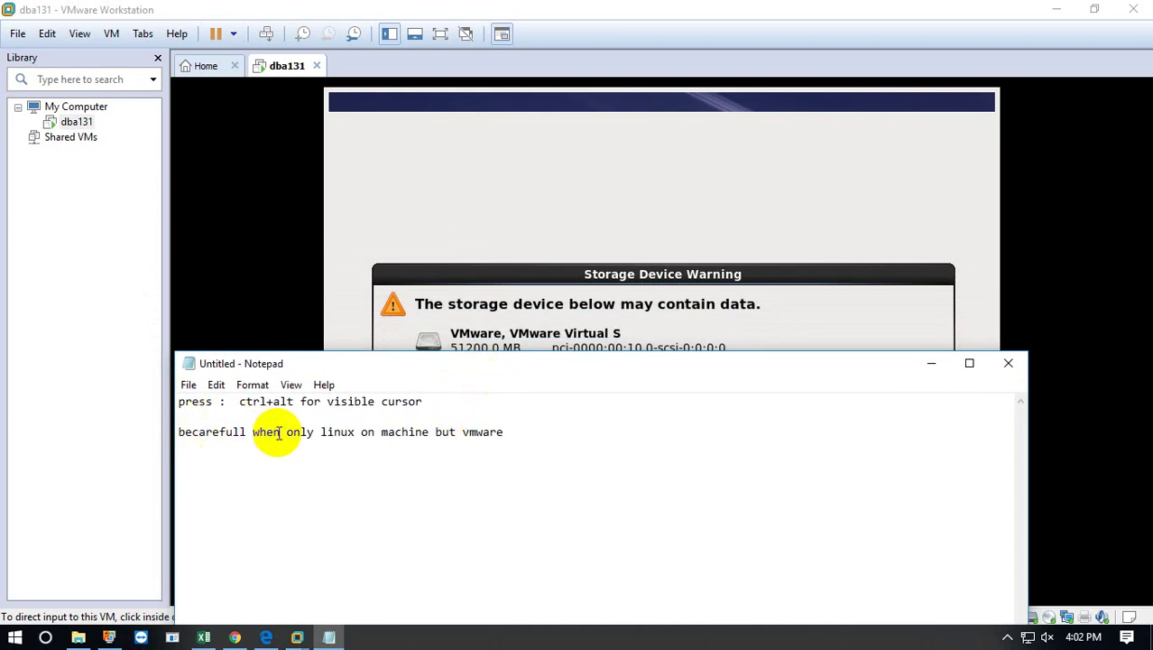
pyautogui.press('BackSpace')
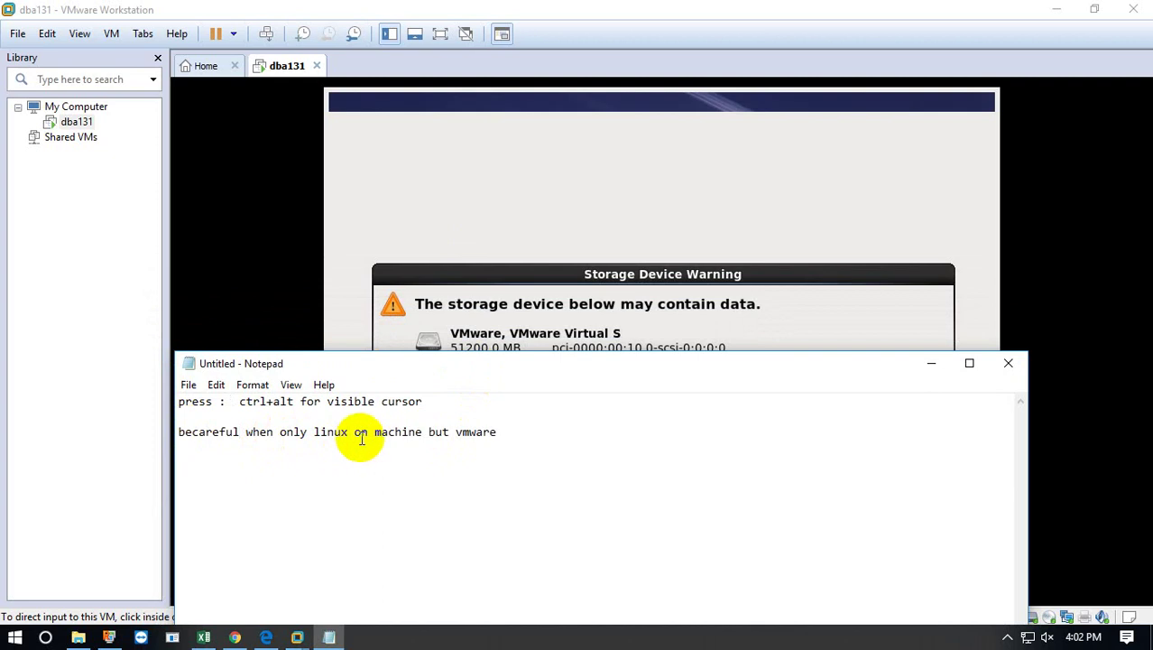
# Insert 'install' after 'linux' and 'not formated' after 'machine'.
pyautogui.click(423, 433)
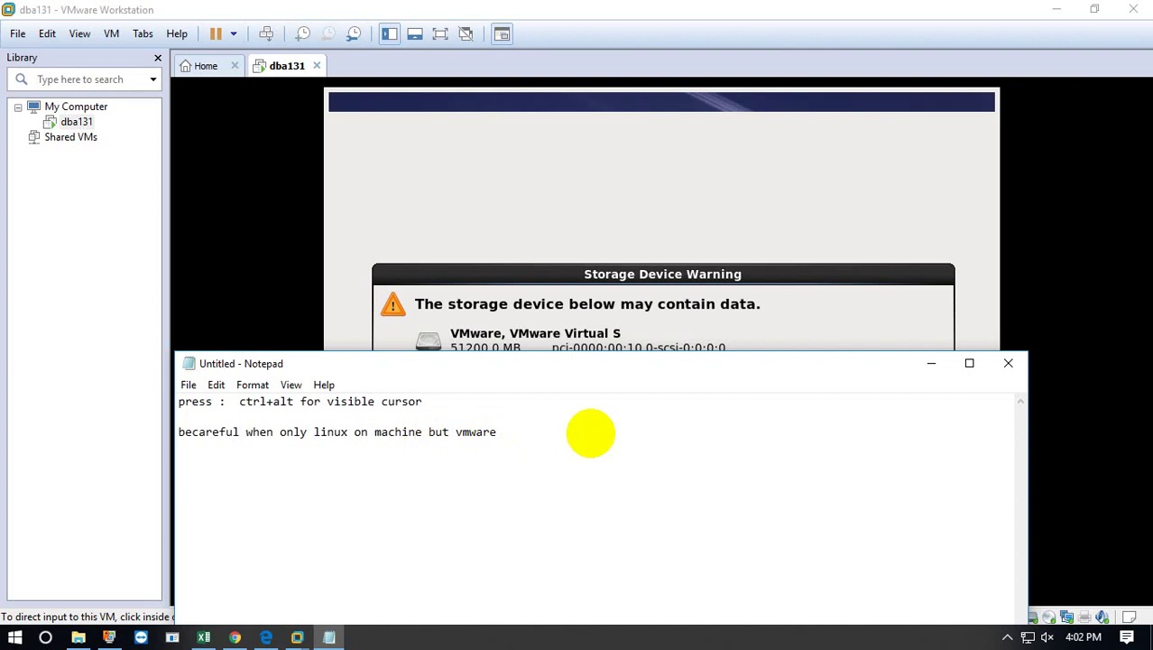
pyautogui.write('install')
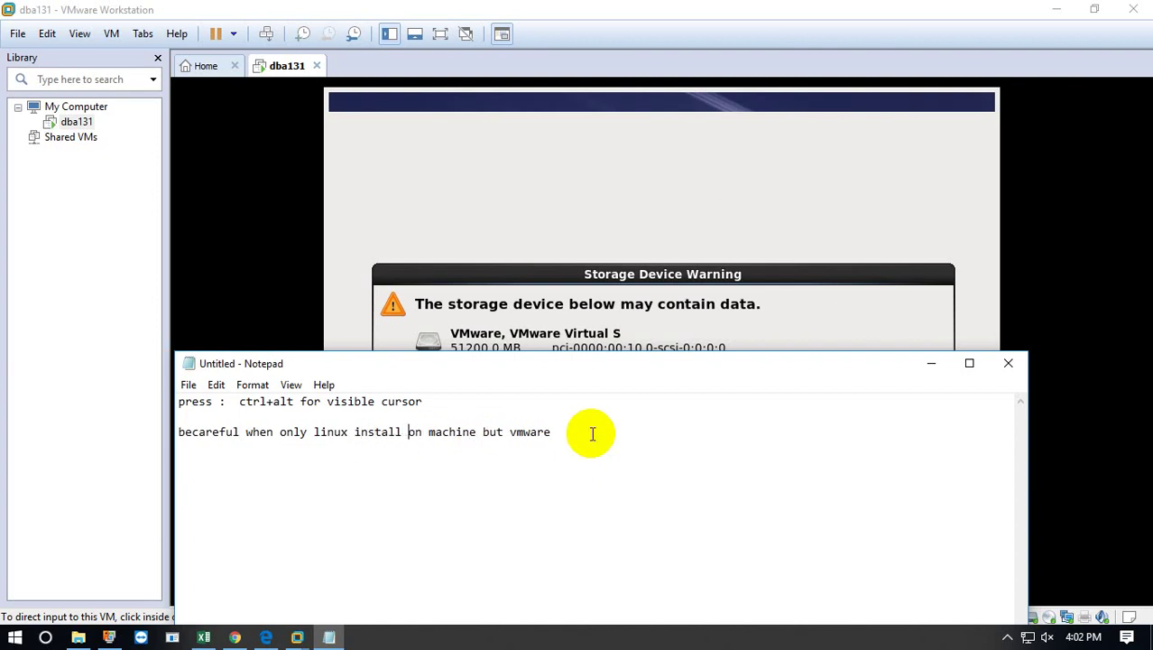
pyautogui.press('Right')
pyautogui.press('Right')
pyautogui.press('Right')
pyautogui.press('Right')
pyautogui.press('Right')
pyautogui.press('Right')
pyautogui.press('Right')
pyautogui.press('Right')
pyautogui.press('Right')
pyautogui.write('not formated')
pyautogui.press('BackSpace')
pyautogui.write('d')
# Add 'you format all data lost not back' and move 'but vmware' onto its own line.
pyautogui.write('y')
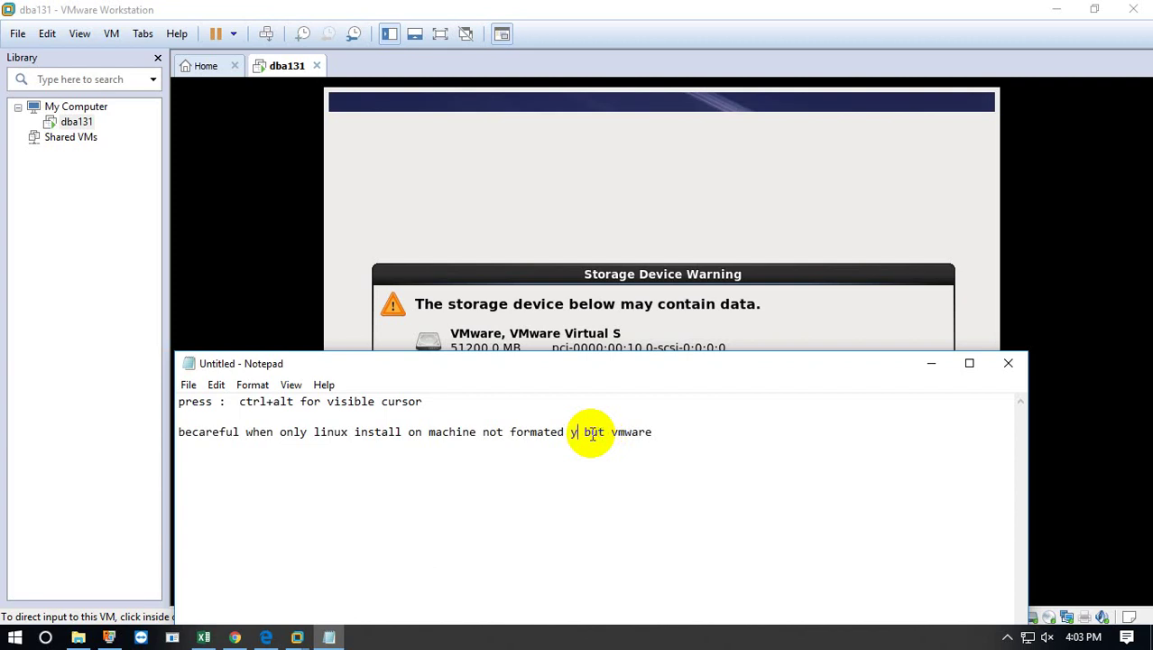
pyautogui.press('BackSpace')
pyautogui.press('BackSpace')
pyautogui.write('u')
pyautogui.press('BackSpace')
pyautogui.write('you format ')
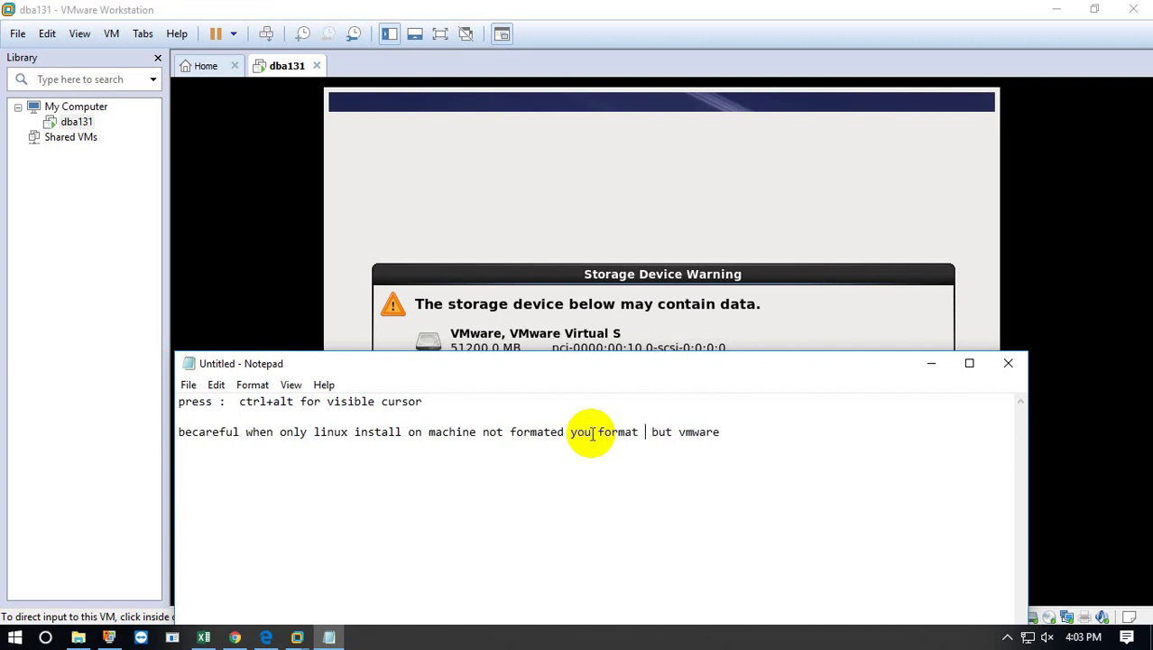
pyautogui.write('all data ')
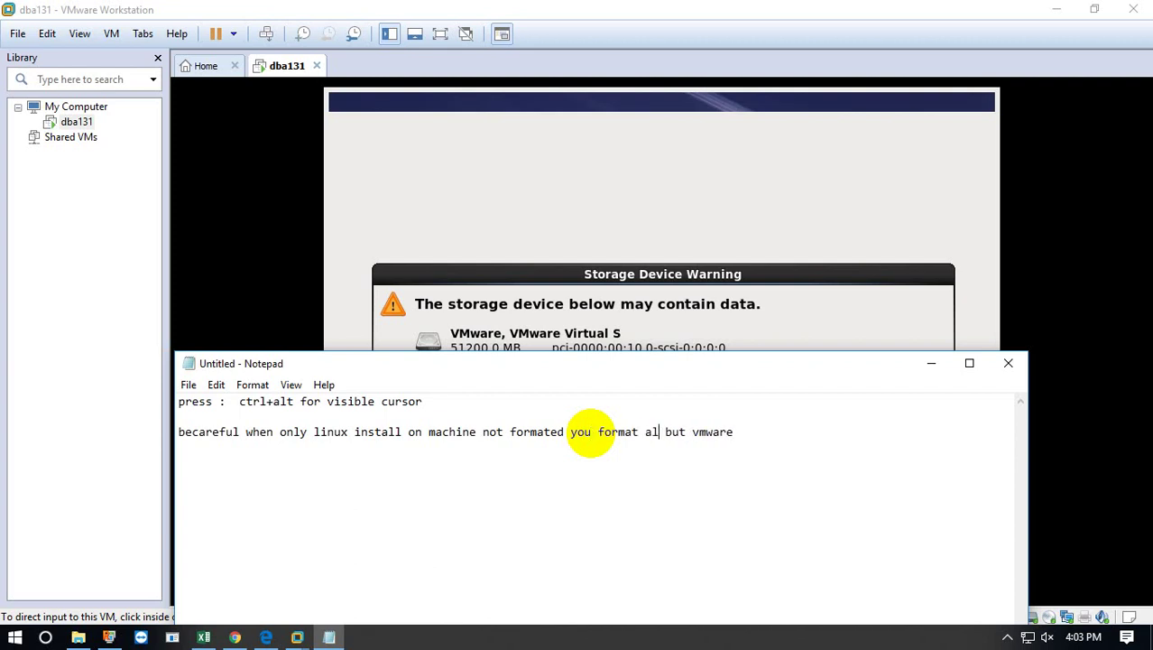
pyautogui.write('lost')
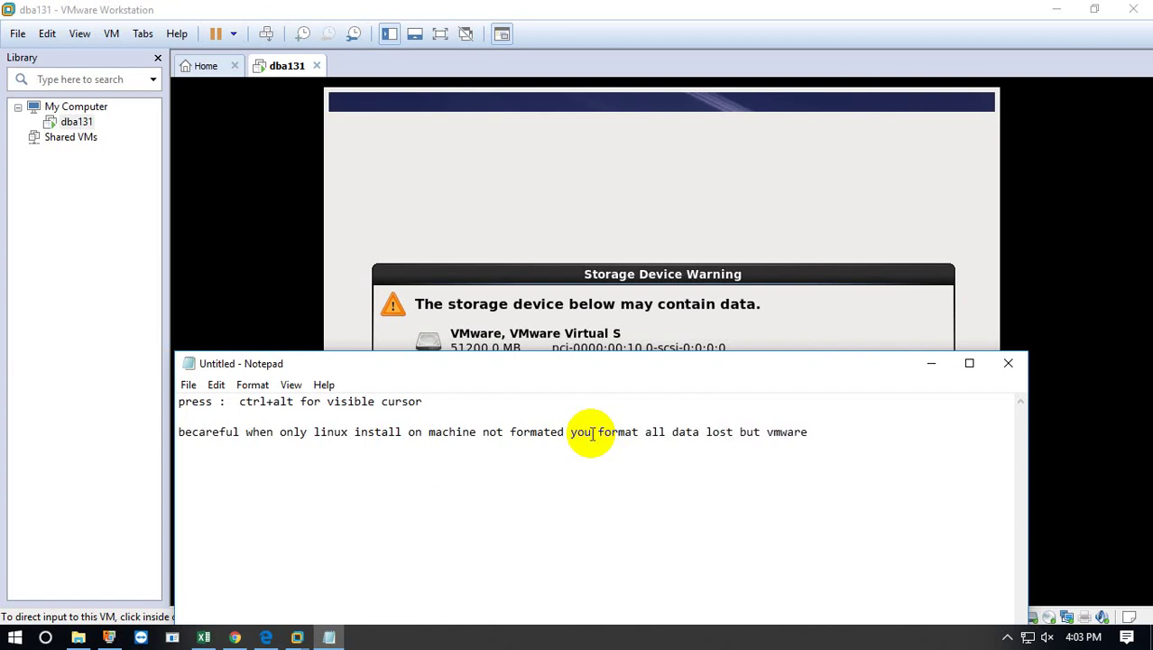
pyautogui.write(' not back')
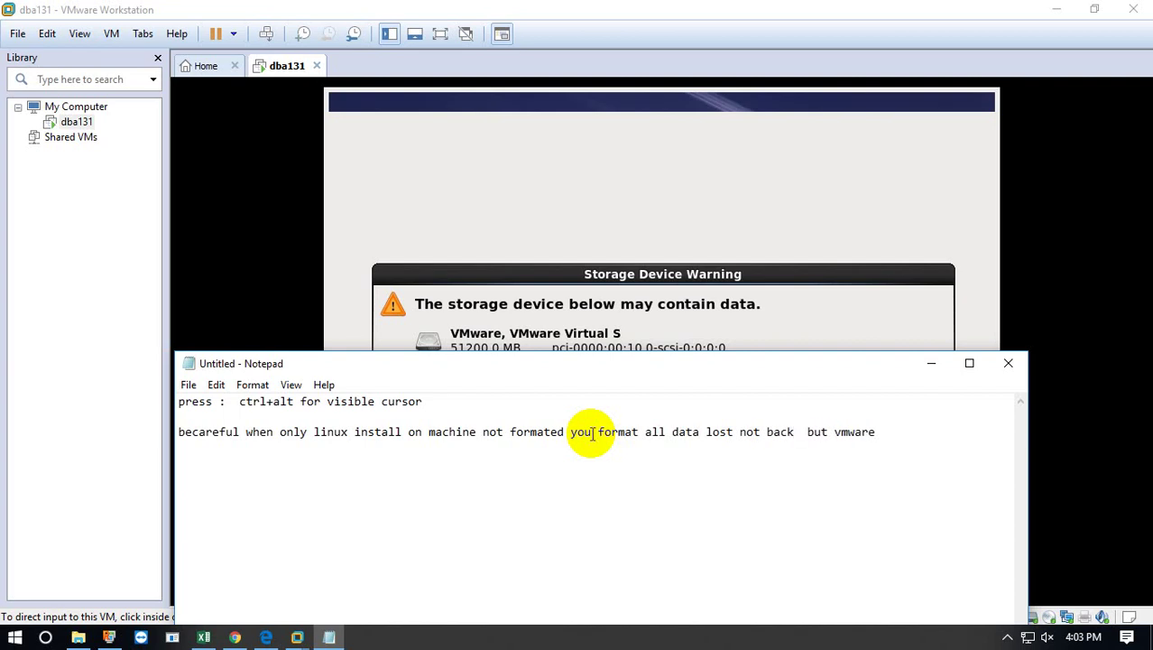
pyautogui.press('Return')
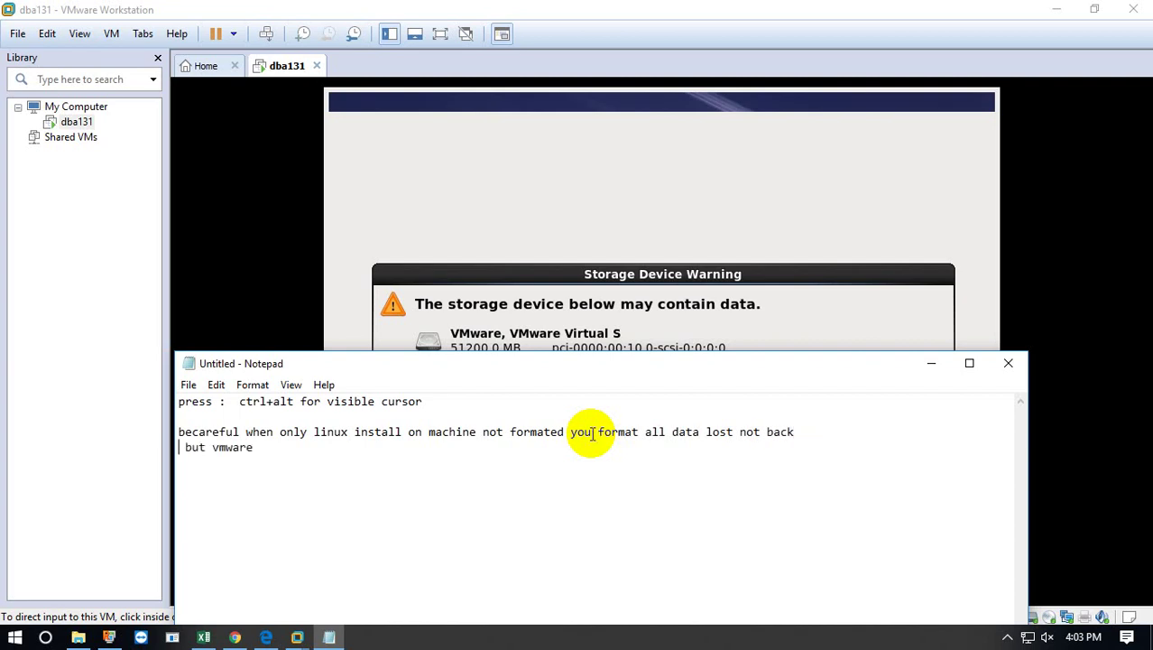
# Complete the second line as 'but vmware only folder data lost where you install linux'.
pyautogui.press('Delete')
pyautogui.press('End')
pyautogui.write('only')
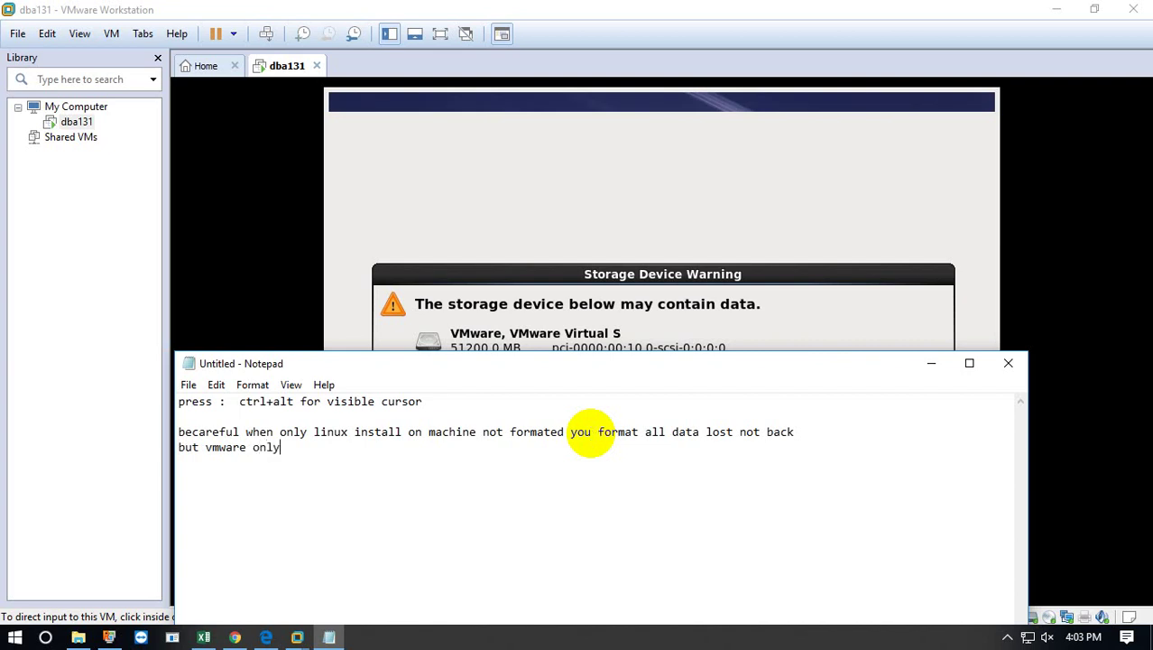
pyautogui.write(' form')
pyautogui.press('BackSpace')
pyautogui.press('BackSpace')
pyautogui.press('BackSpace')
pyautogui.write('older data lois')
pyautogui.press('BackSpace')
pyautogui.press('BackSpace')
pyautogui.write('st')
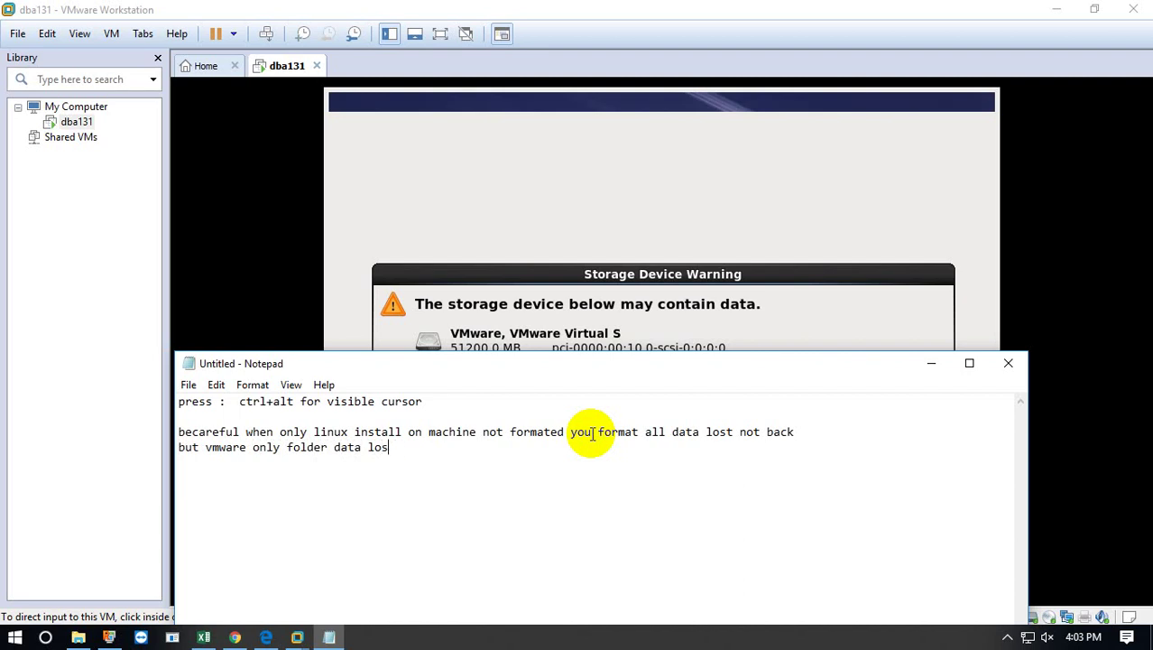
pyautogui.write('n')
pyautogui.press('BackSpace')
pyautogui.press('BackSpace')
pyautogui.press('BackSpace')
pyautogui.press('BackSpace')
pyautogui.write('where us')
pyautogui.press('BackSpace')
pyautogui.press('BackSpace')
pyautogui.write('yi')
pyautogui.press('BackSpace')
pyautogui.write('ou install ')
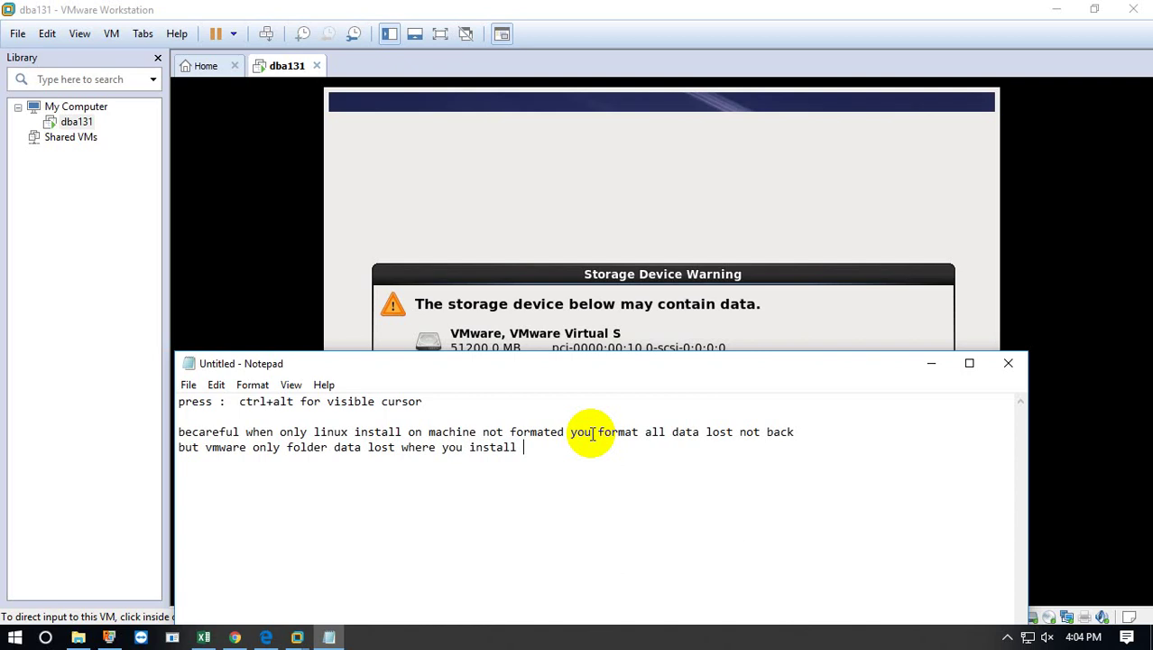
pyautogui.write('linux')
# Add a new line reading '!!! carefull' below the note.
pyautogui.press('Return')
pyautogui.press('Return')
pyautogui.write('!!')
pyautogui.press('BackSpace')
pyautogui.press('BackSpace')
pyautogui.write('!!! carefull')
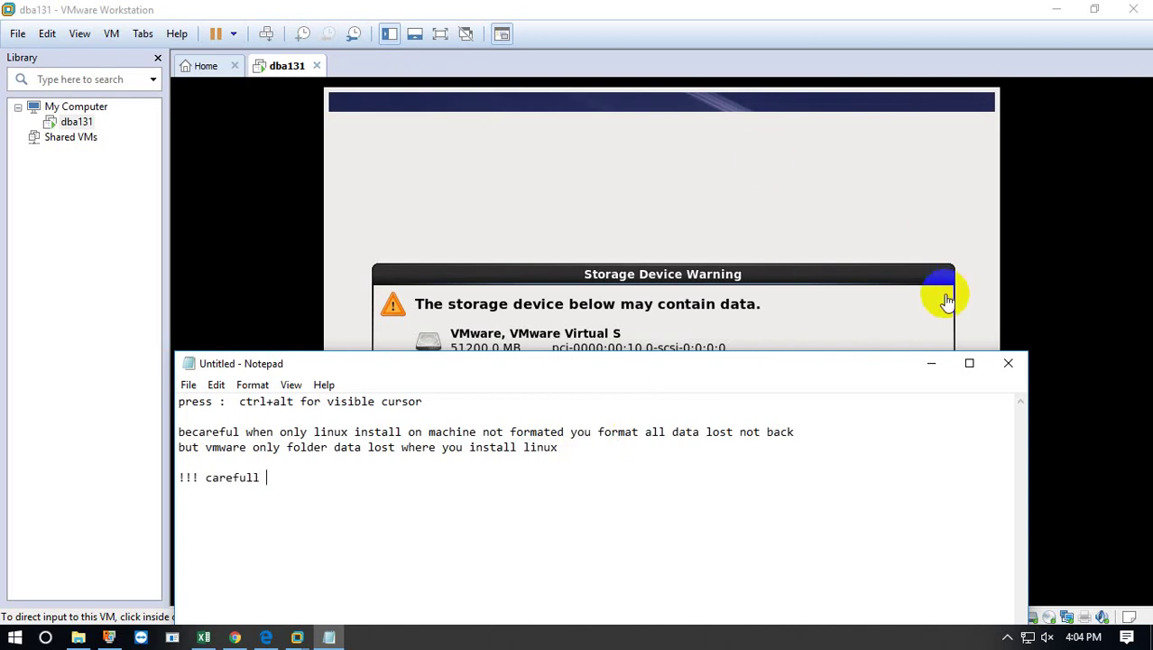
# Back in the installer, confirm discarding the virtual disk data and set hostname dba131.
pyautogui.click(935, 361)
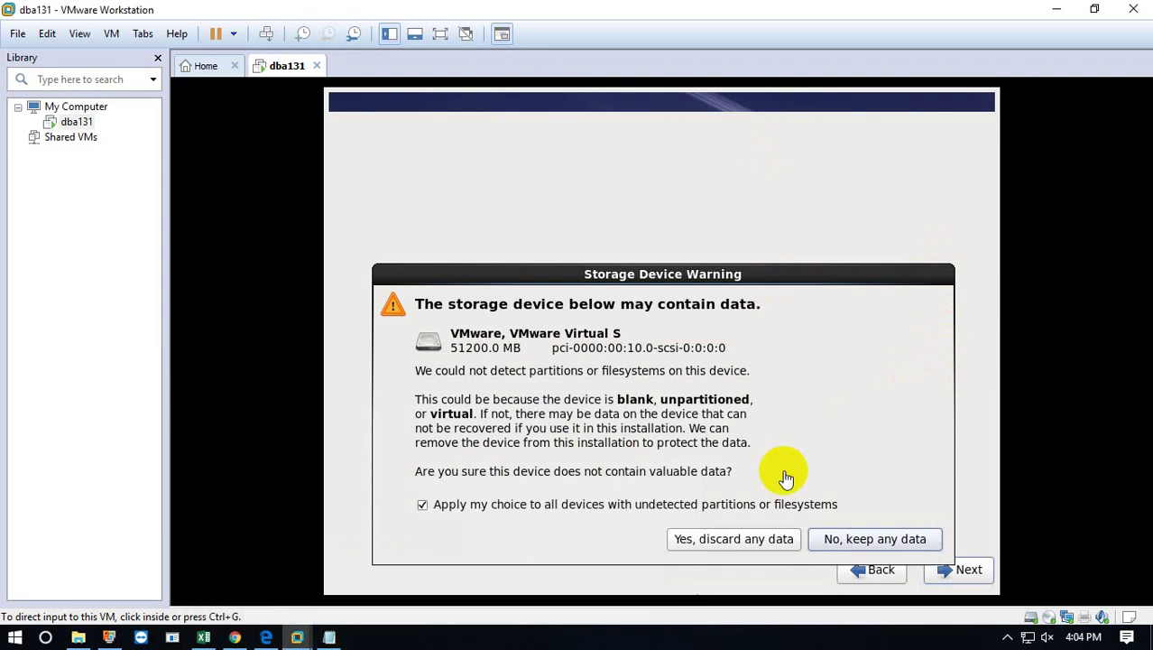
pyautogui.click(725, 540)
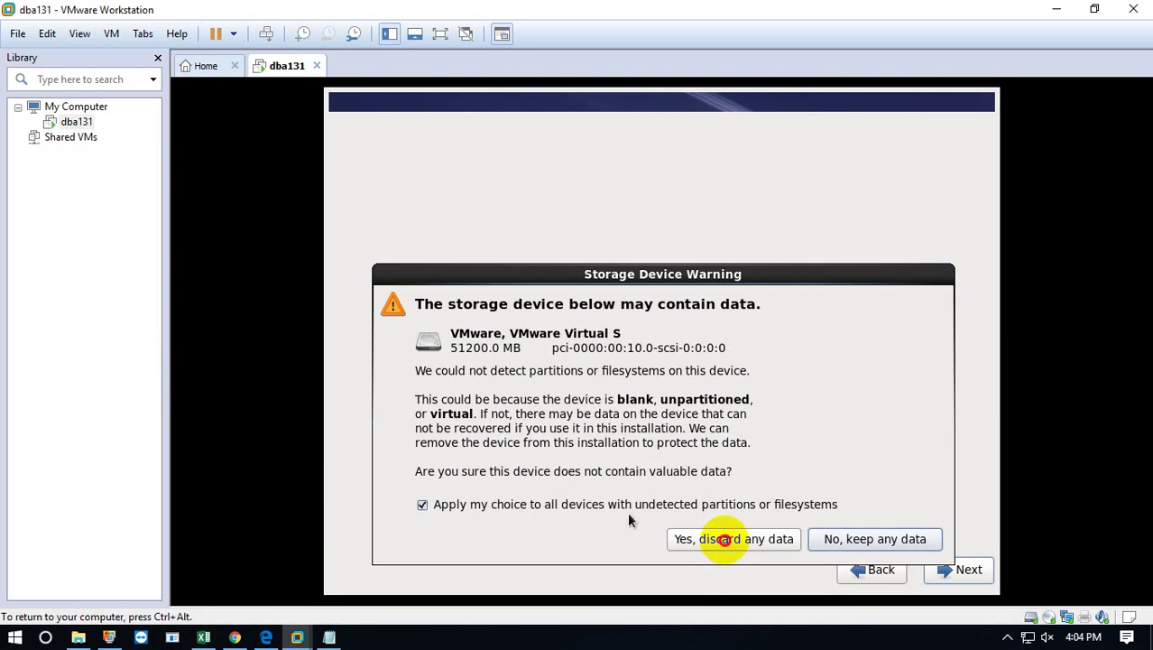
pyautogui.click(725, 539)
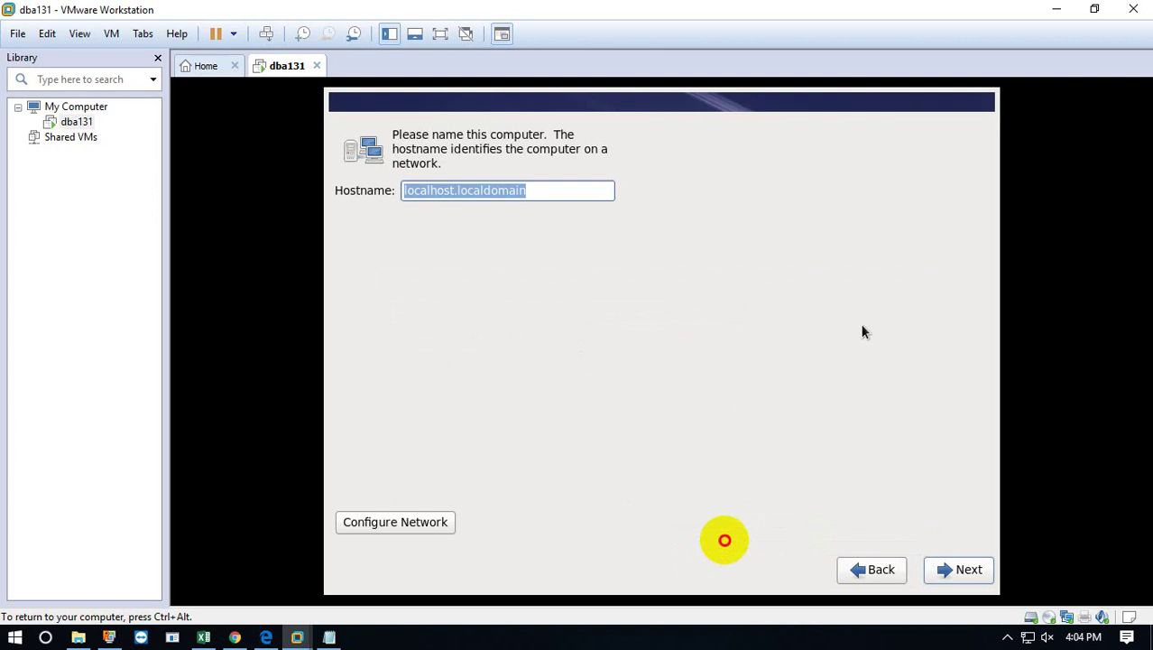
pyautogui.write('dba13')
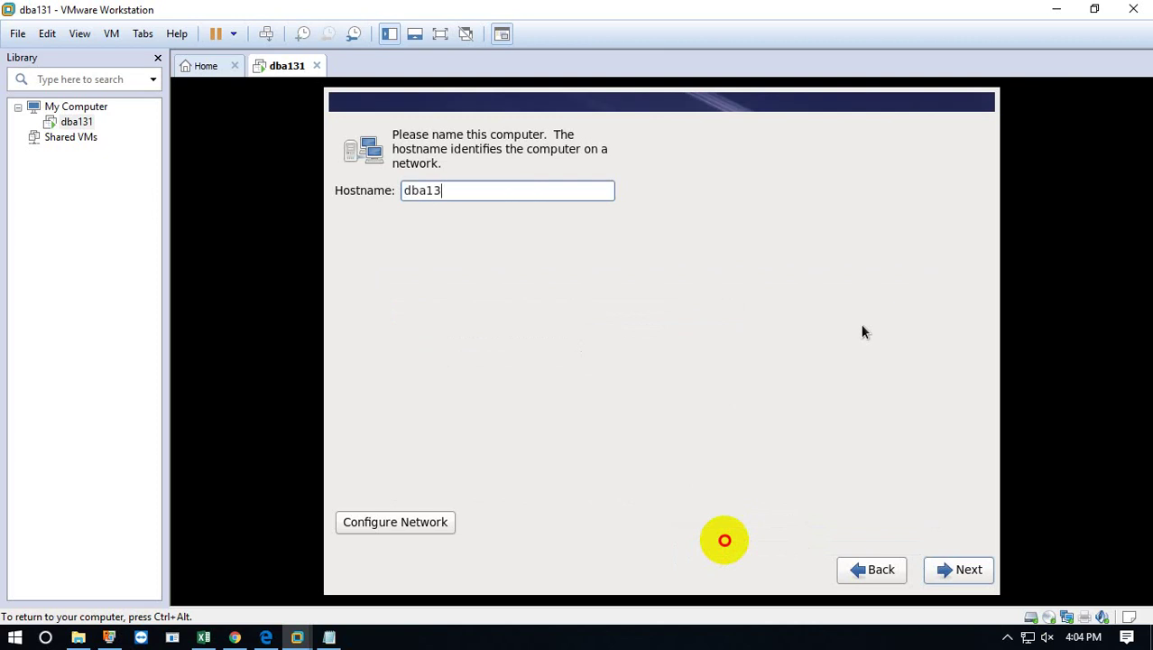
pyautogui.write('1')
pyautogui.click(972, 574)
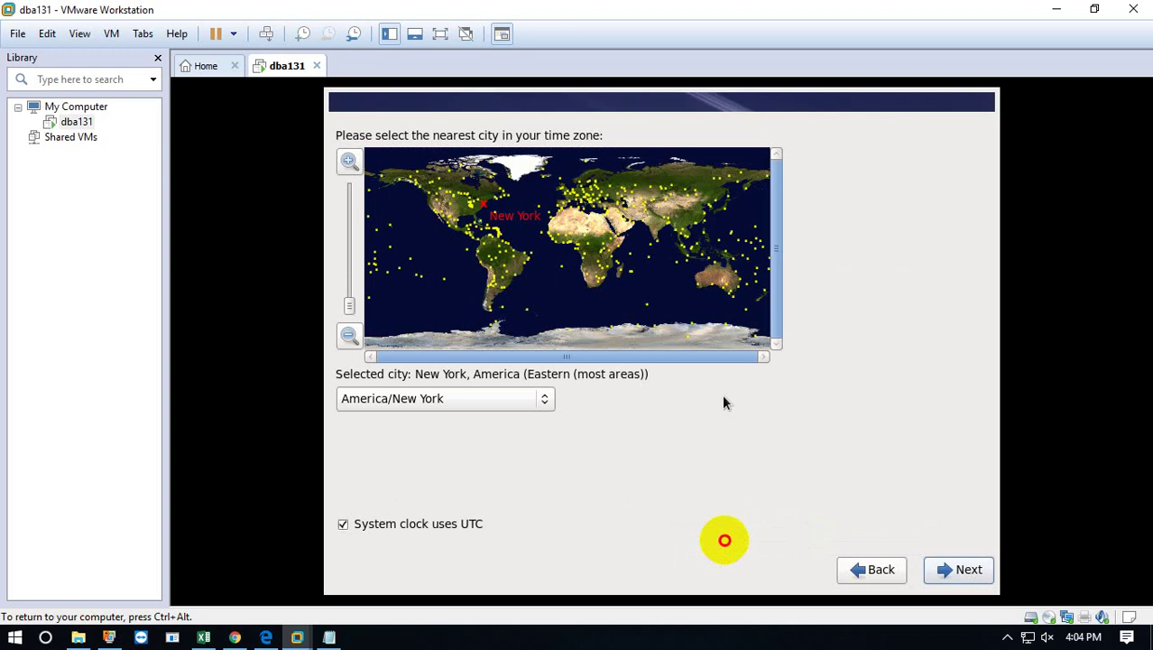
# Choose Asia/Dhaka as the time zone, keeping the system clock on UTC.
pyautogui.click(480, 404)
pyautogui.scroll(-5, 482, 405)
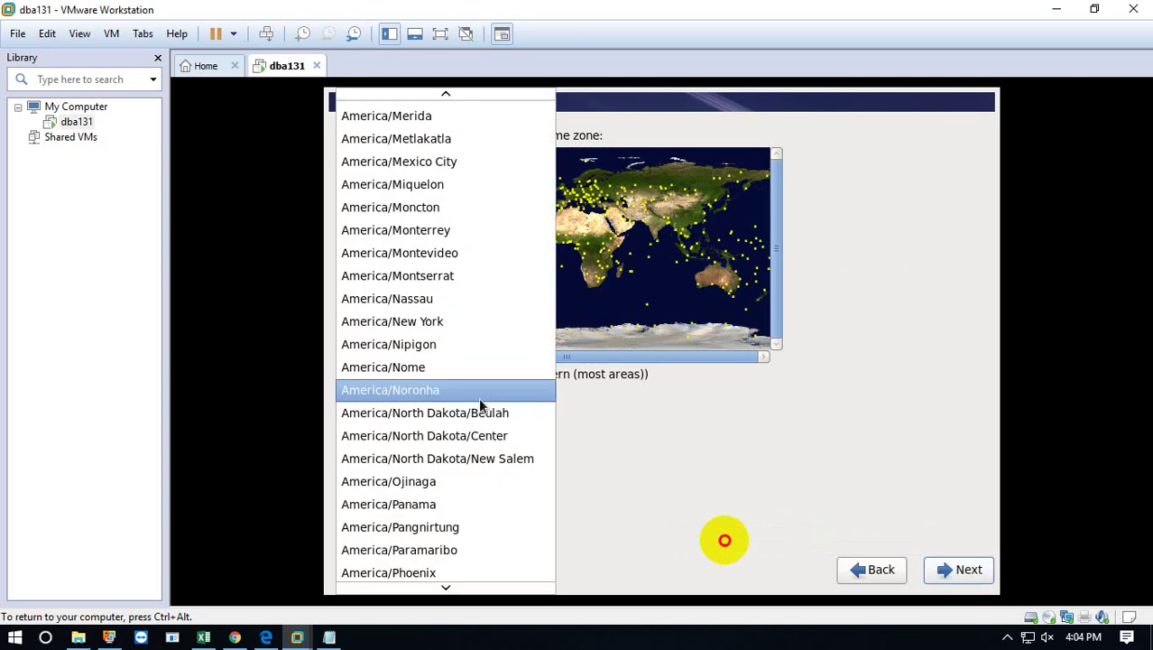
pyautogui.scroll(-6, 458, 488)
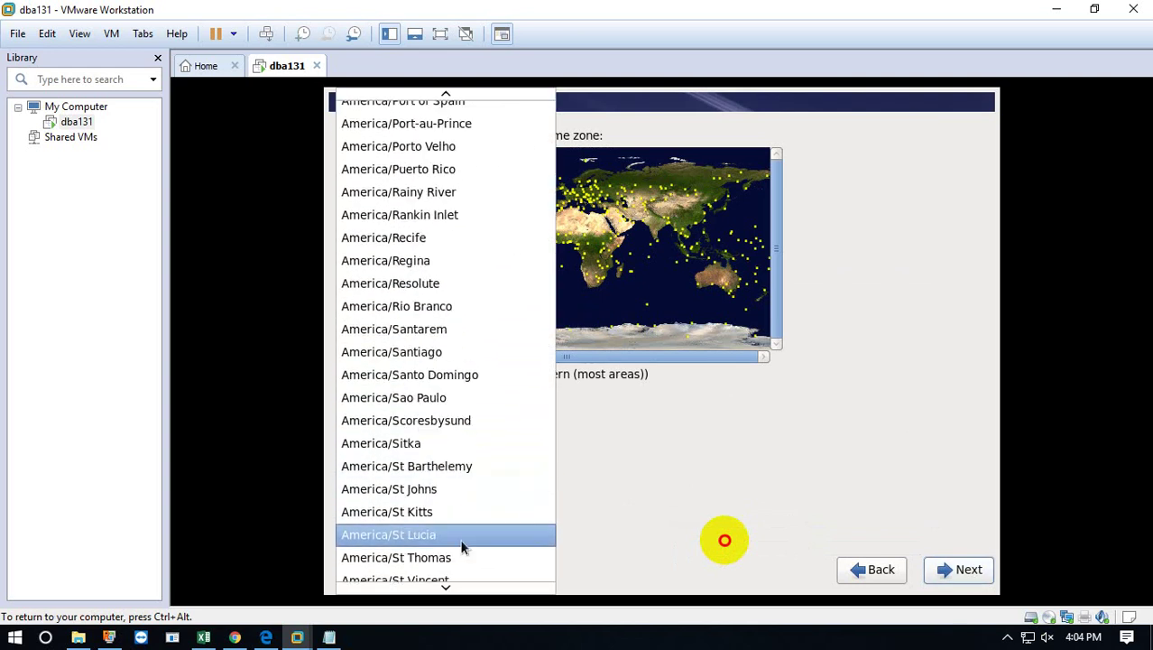
pyautogui.scroll(-1, 462, 546)
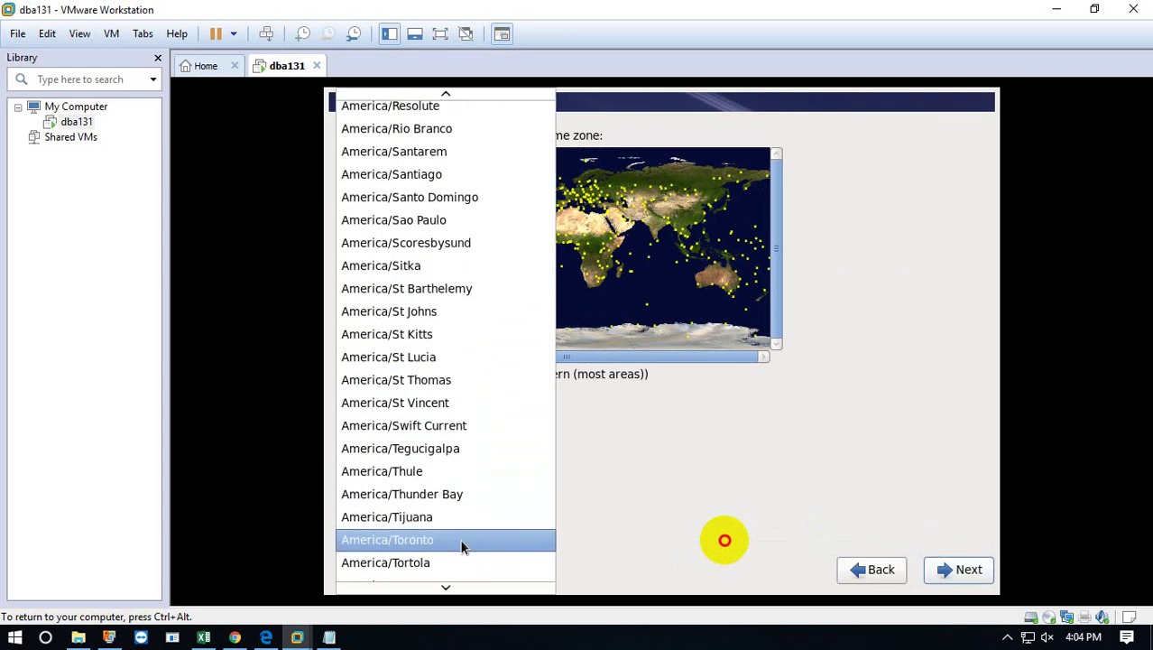
pyautogui.click(666, 226)
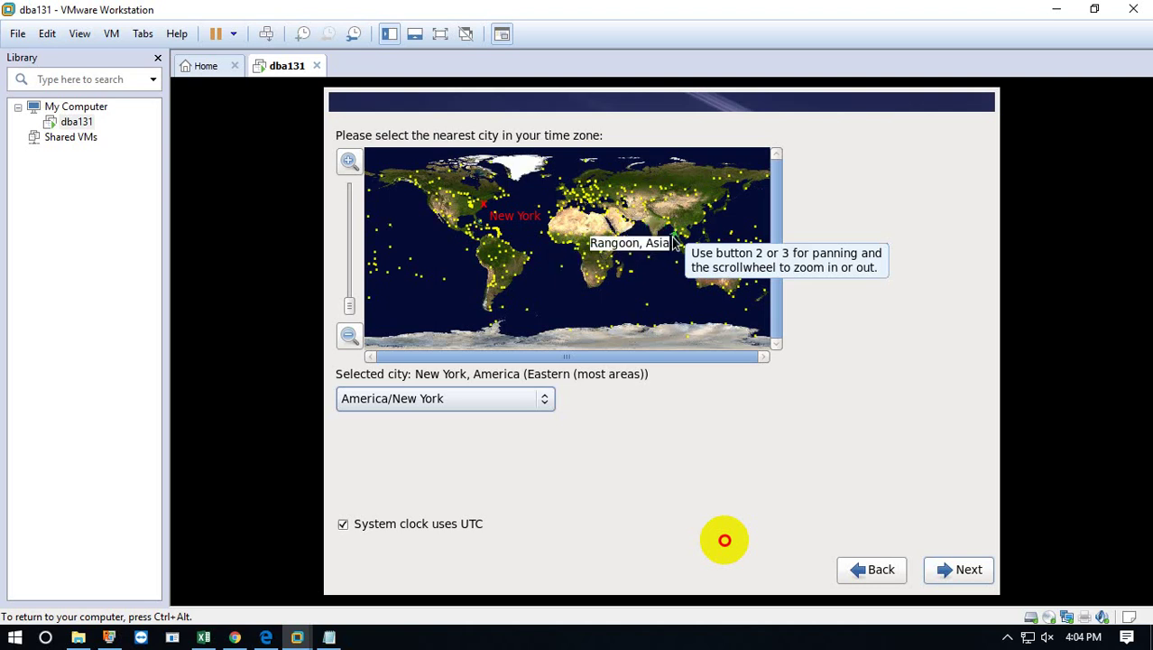
pyautogui.click(662, 239)
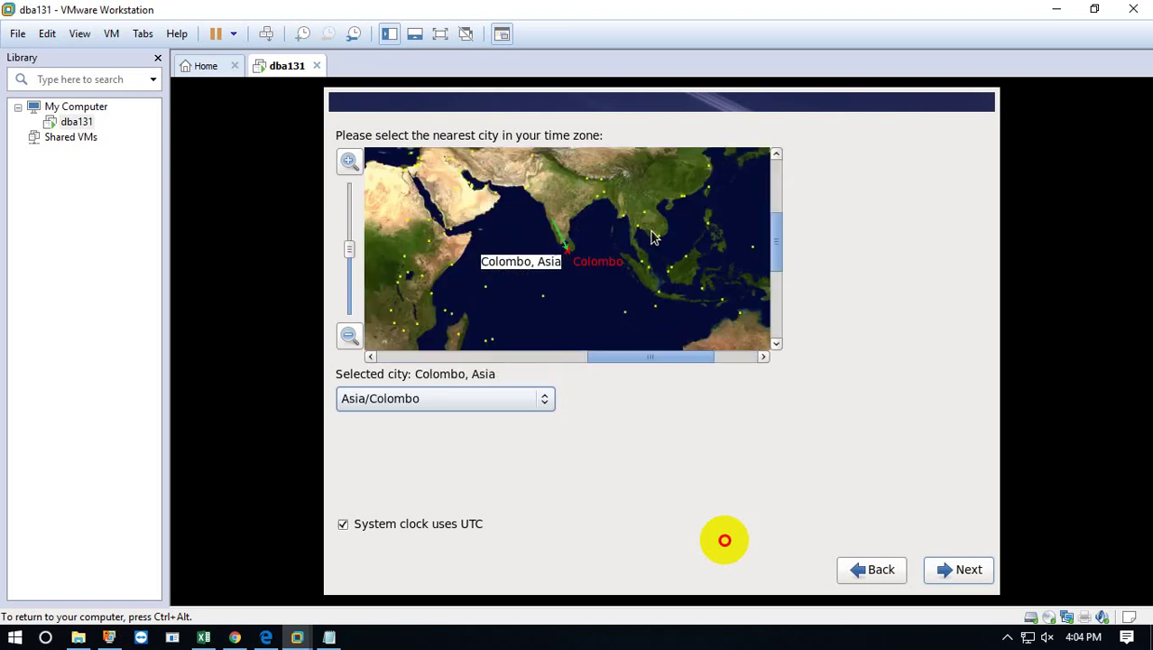
pyautogui.click(415, 402)
pyautogui.scroll(-4, 401, 463)
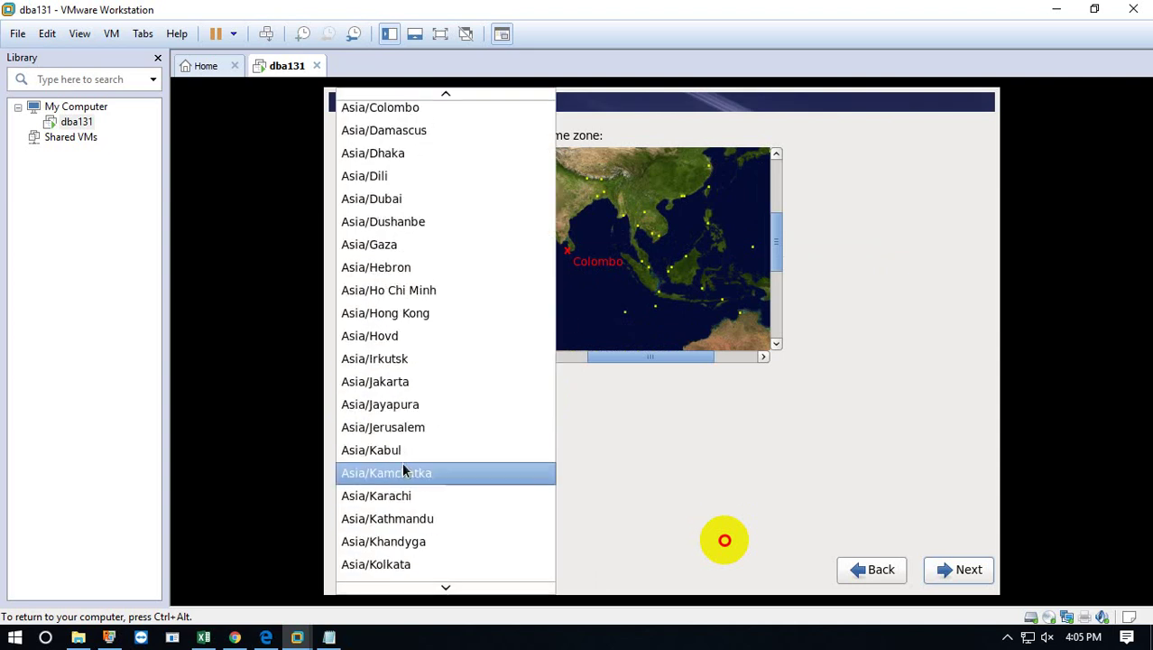
pyautogui.click(394, 153)
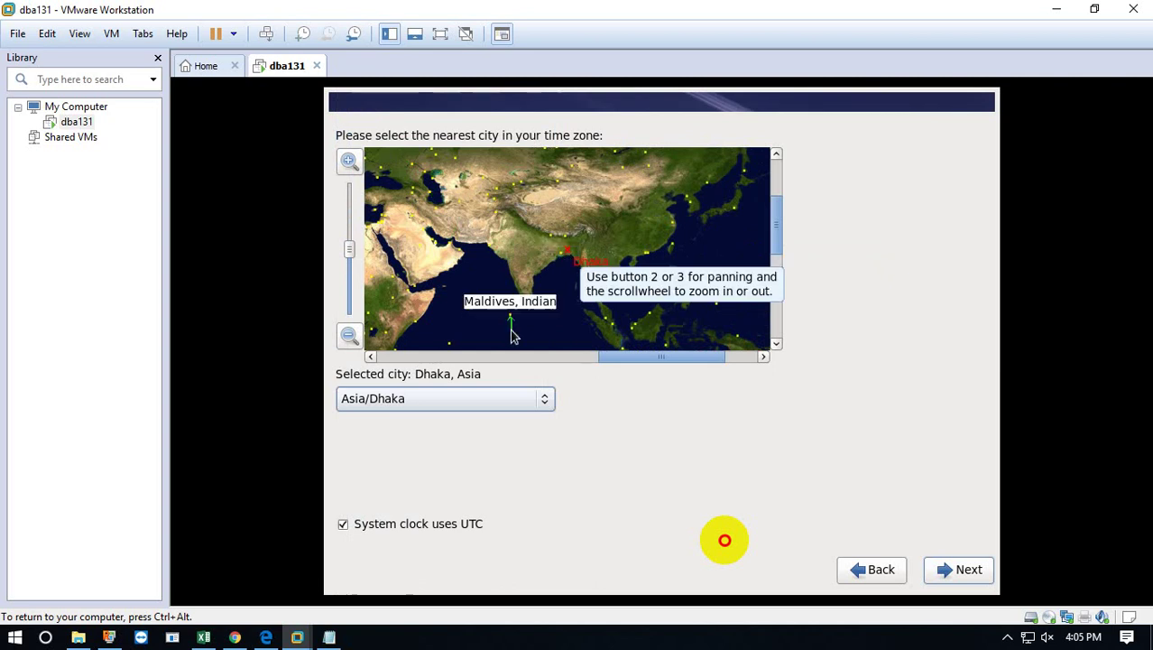
pyautogui.click(977, 578)
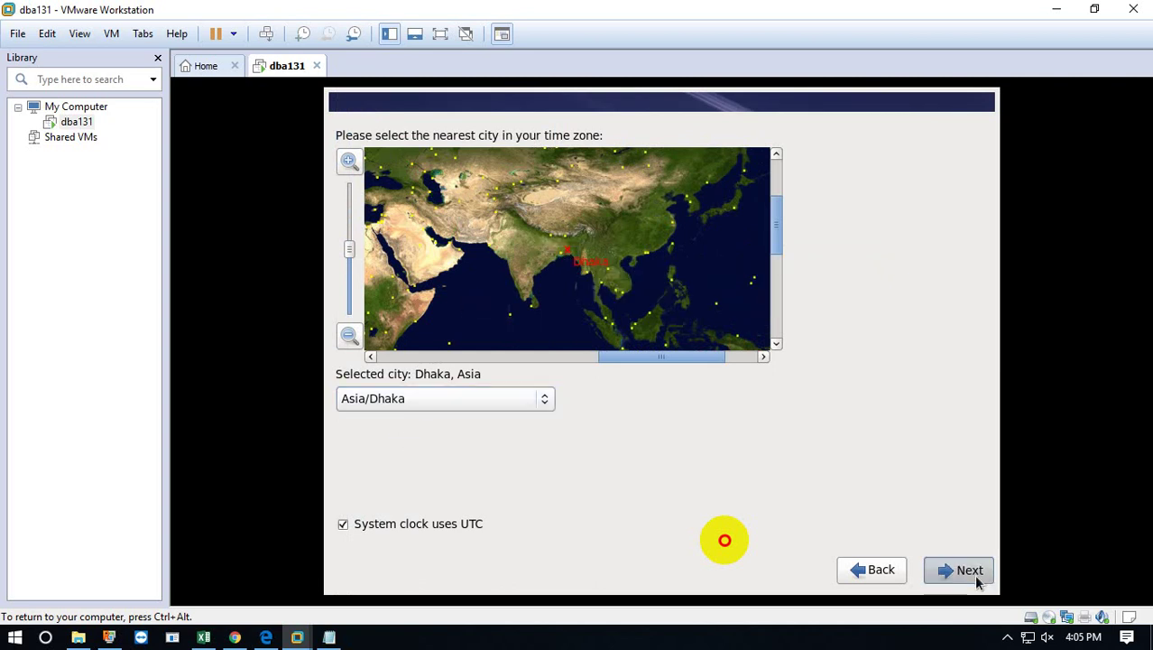
# Enter and confirm a 7-character root password, keeping it despite the weak-password warning.
pyautogui.write('123')
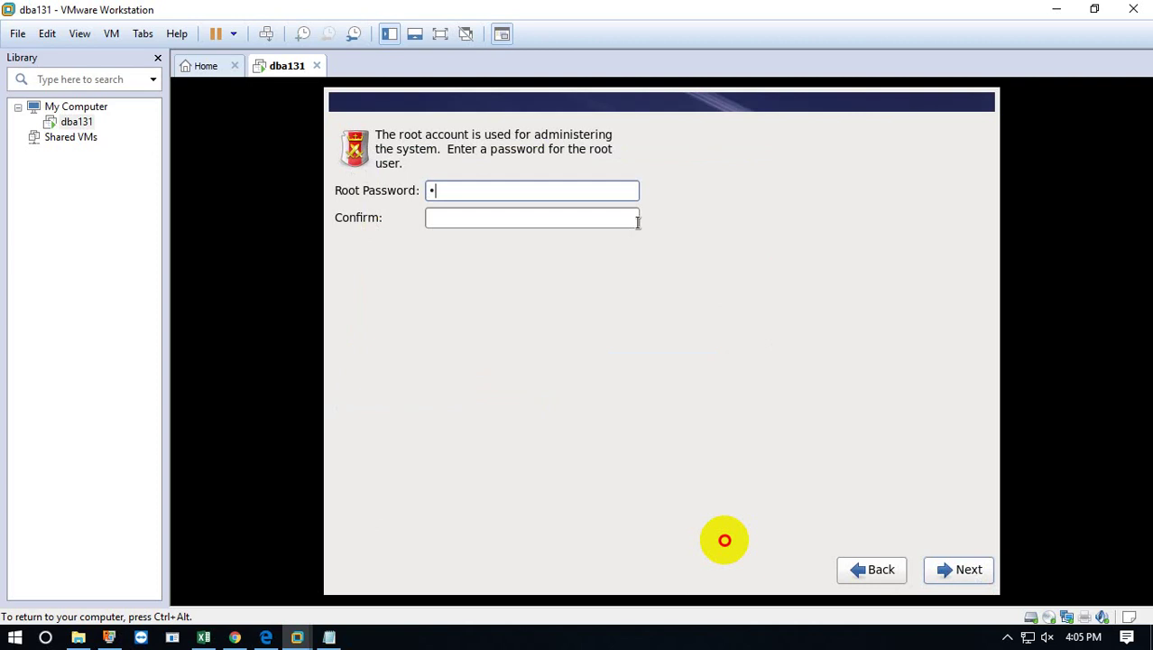
pyautogui.write('4')
pyautogui.press('BackSpace')
pyautogui.press('BackSpace')
pyautogui.press('BackSpace')
pyautogui.press('BackSpace')
pyautogui.write('oracle1')
pyautogui.click(637, 222)
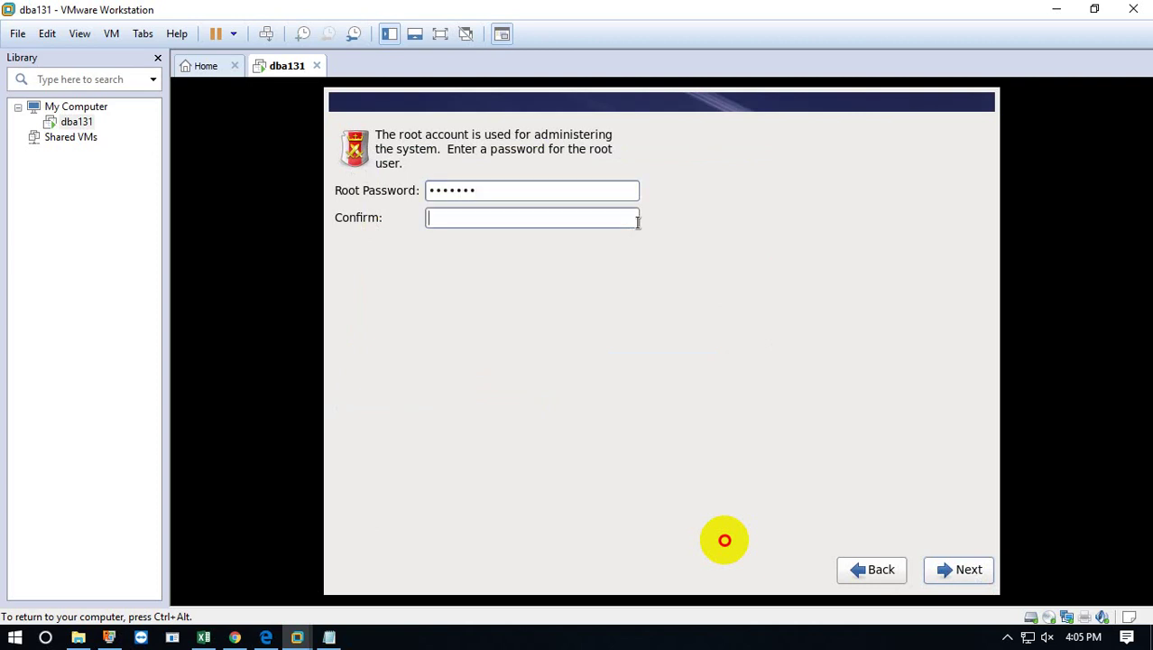
pyautogui.write('oracle1')
pyautogui.click(962, 576)
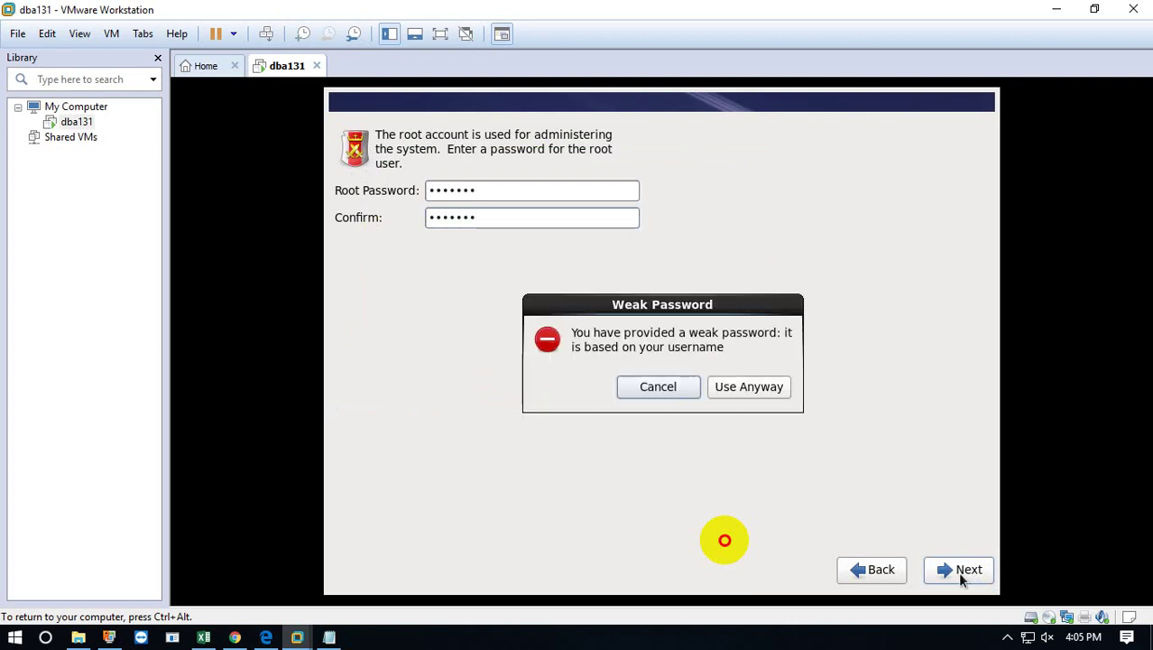
pyautogui.click(757, 388)
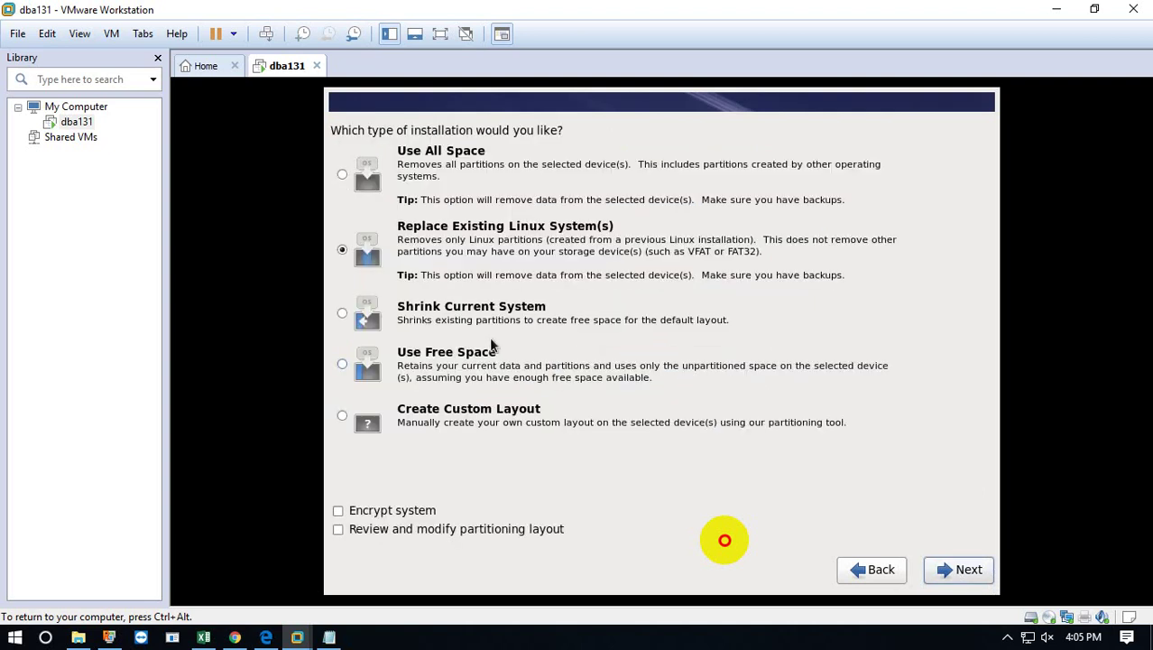
# Choose a custom layout and add a 100 MB standard partition mounted at /boot.
pyautogui.click(383, 430)
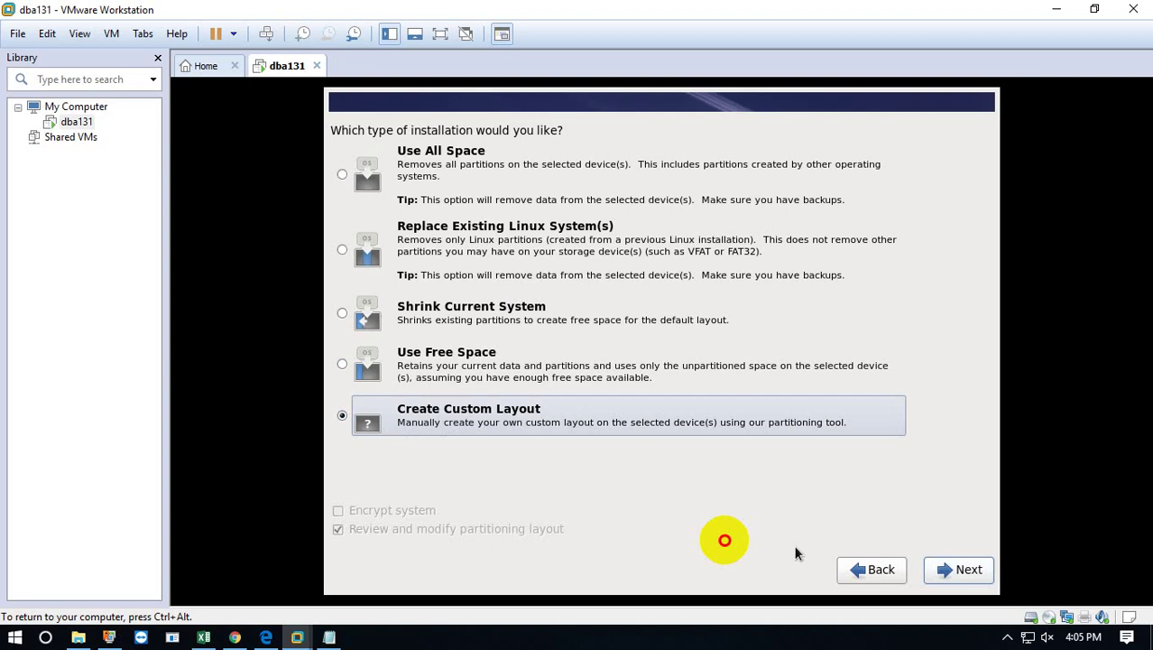
pyautogui.click(948, 571)
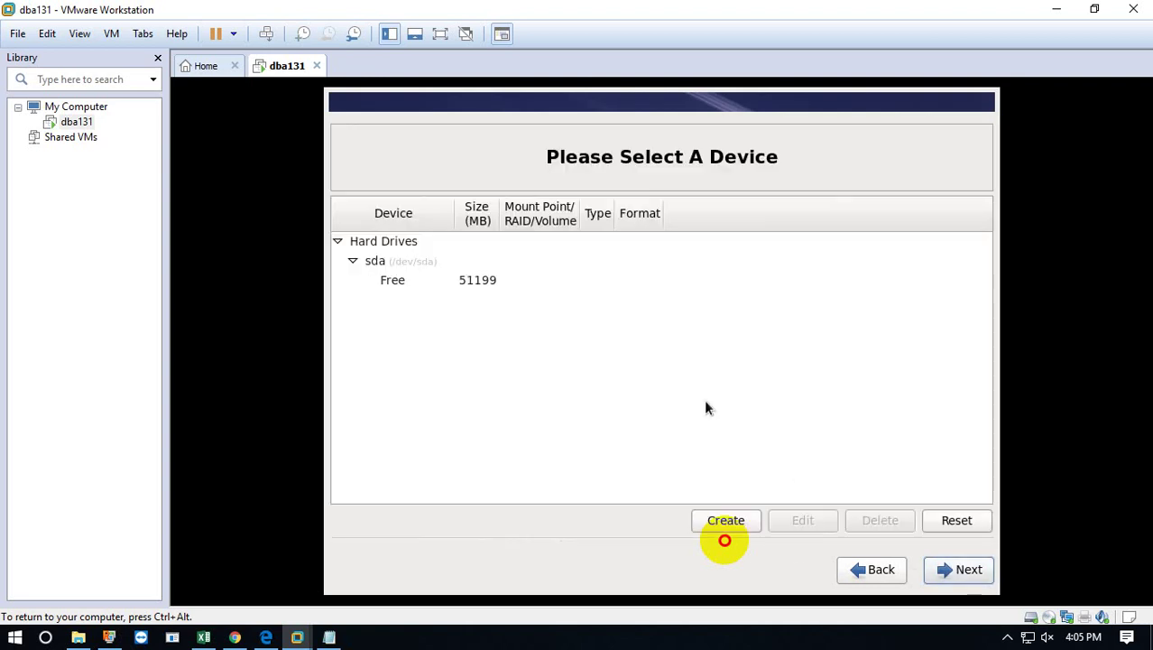
pyautogui.click(726, 523)
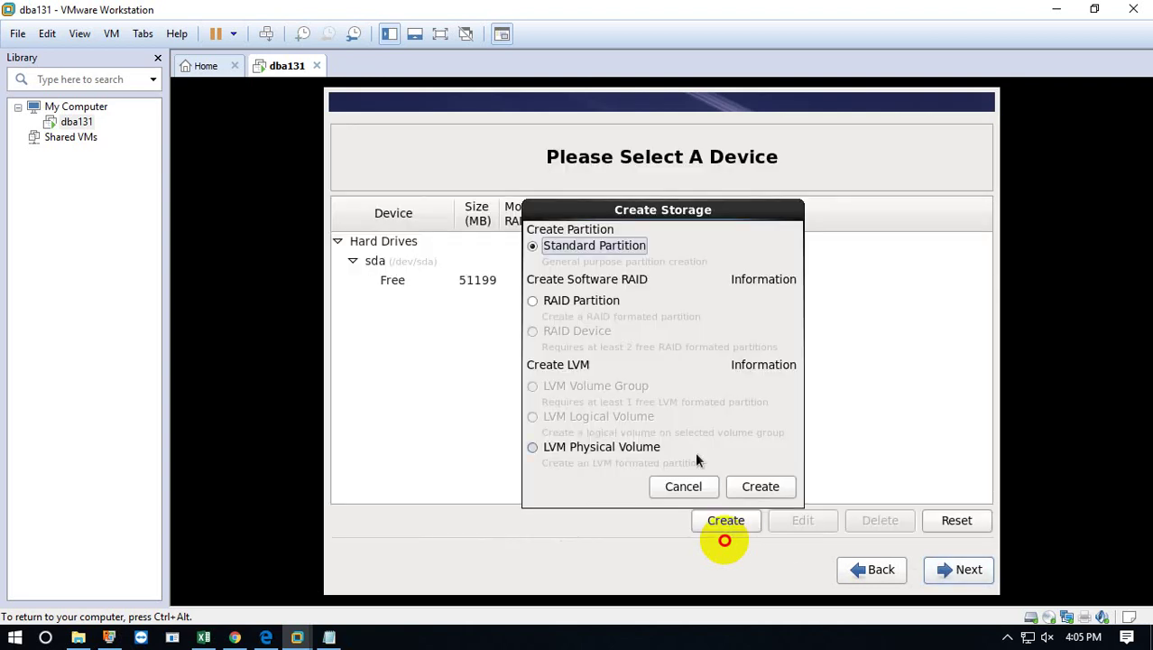
pyautogui.click(760, 488)
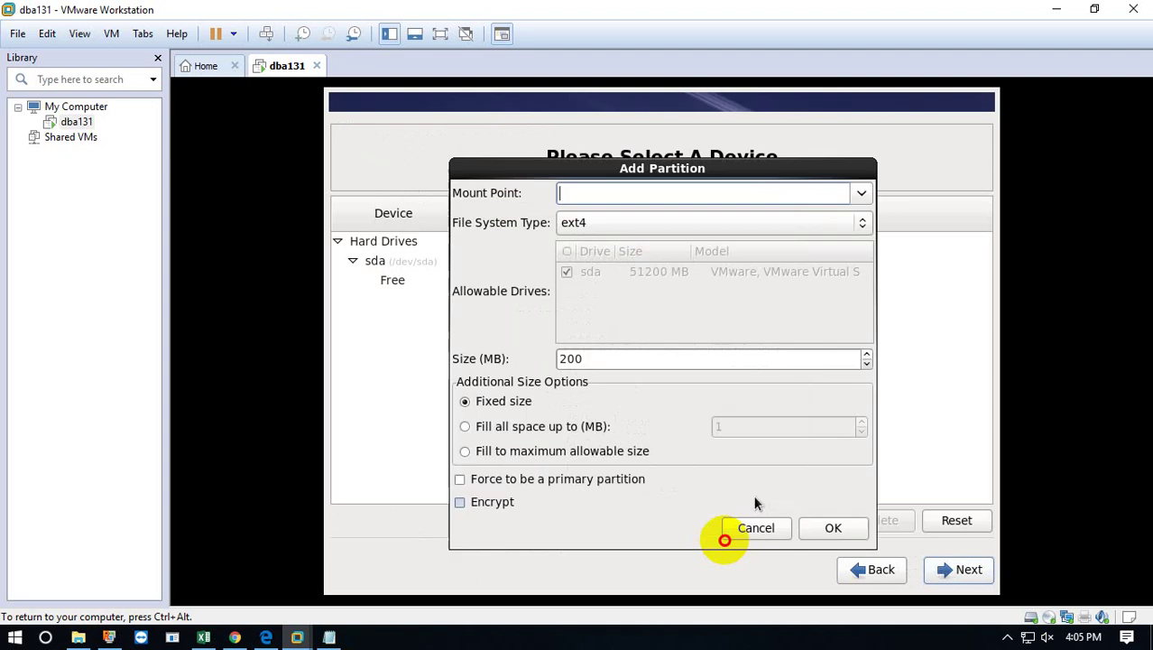
pyautogui.click(862, 193)
pyautogui.click(585, 240)
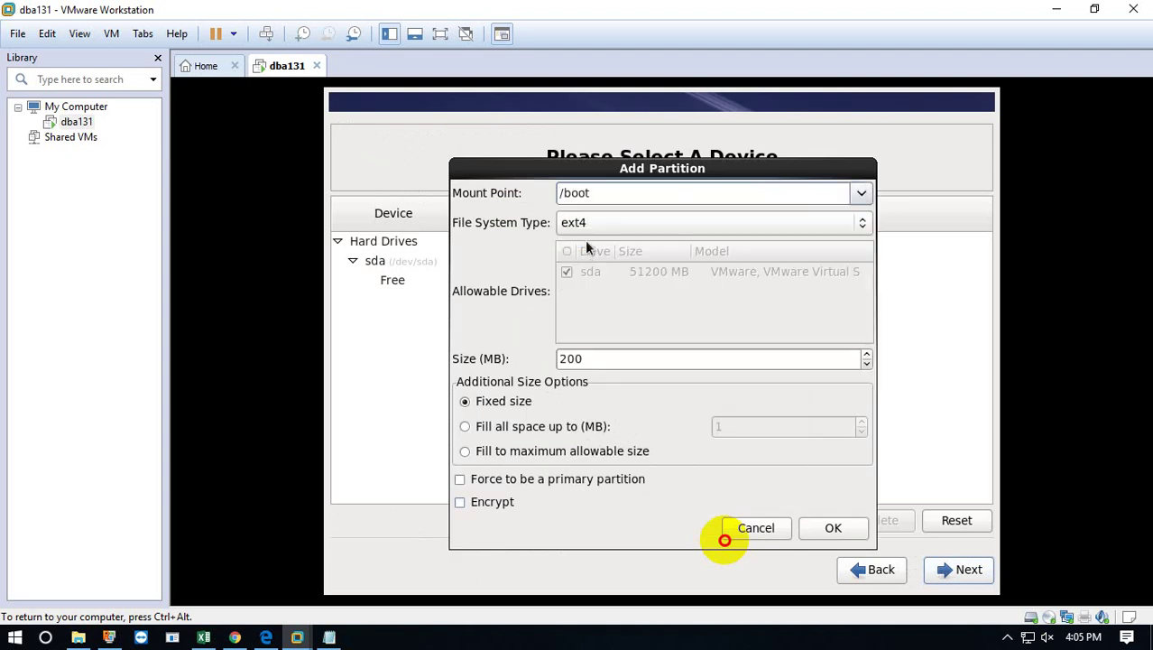
pyautogui.click(600, 360)
pyautogui.moveTo(600, 359); pyautogui.dragTo(510, 356)
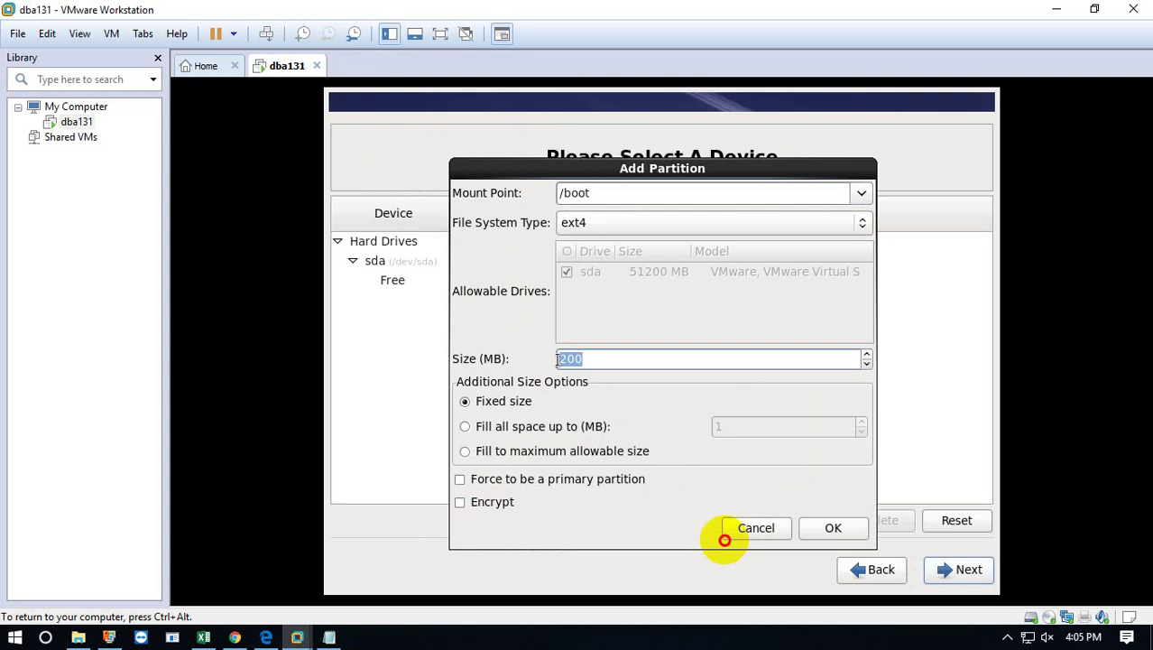
pyautogui.write('100')
pyautogui.click(834, 529)
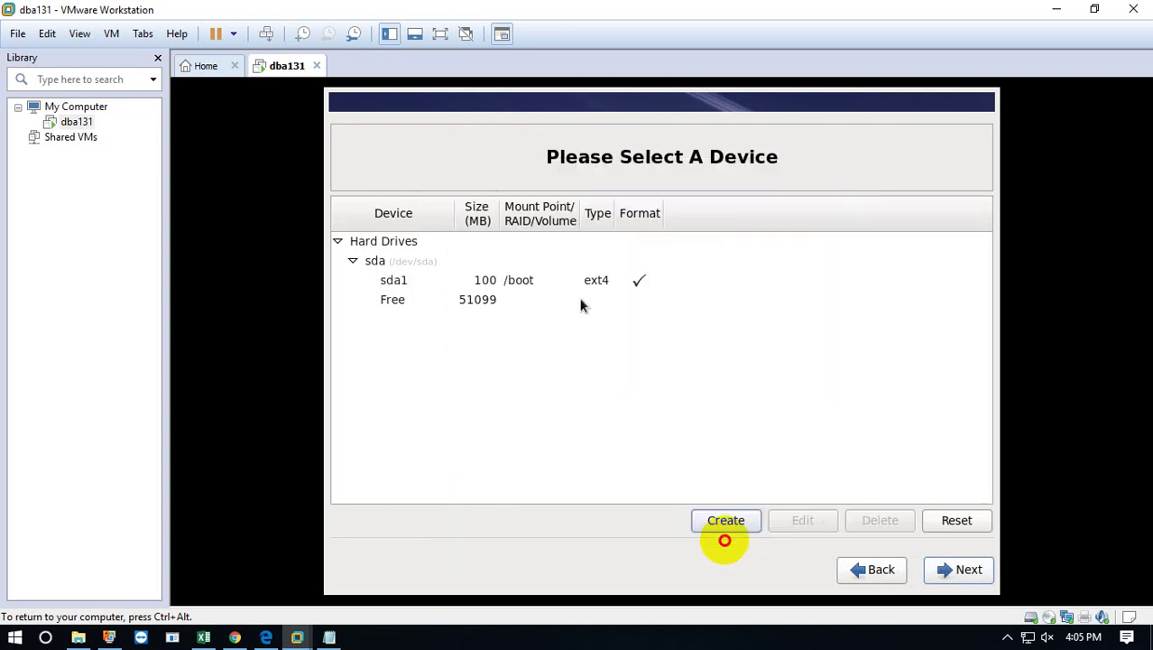
# Add a 6000 MB standard partition mounted at /tmp.
pyautogui.click(724, 527)
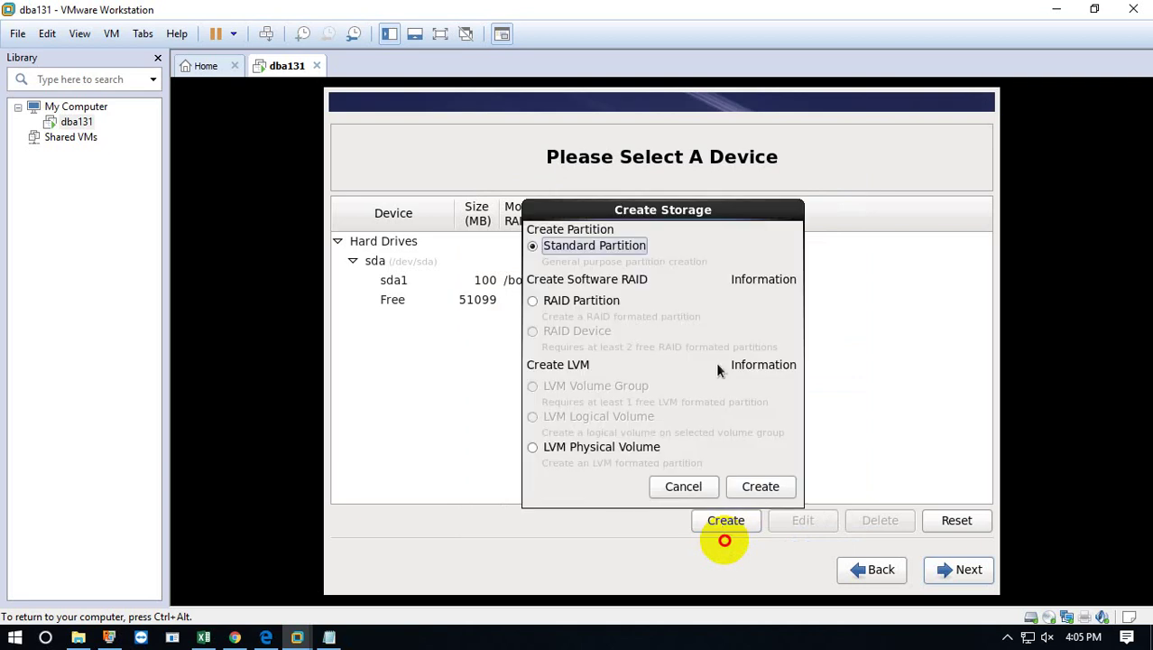
pyautogui.click(776, 485)
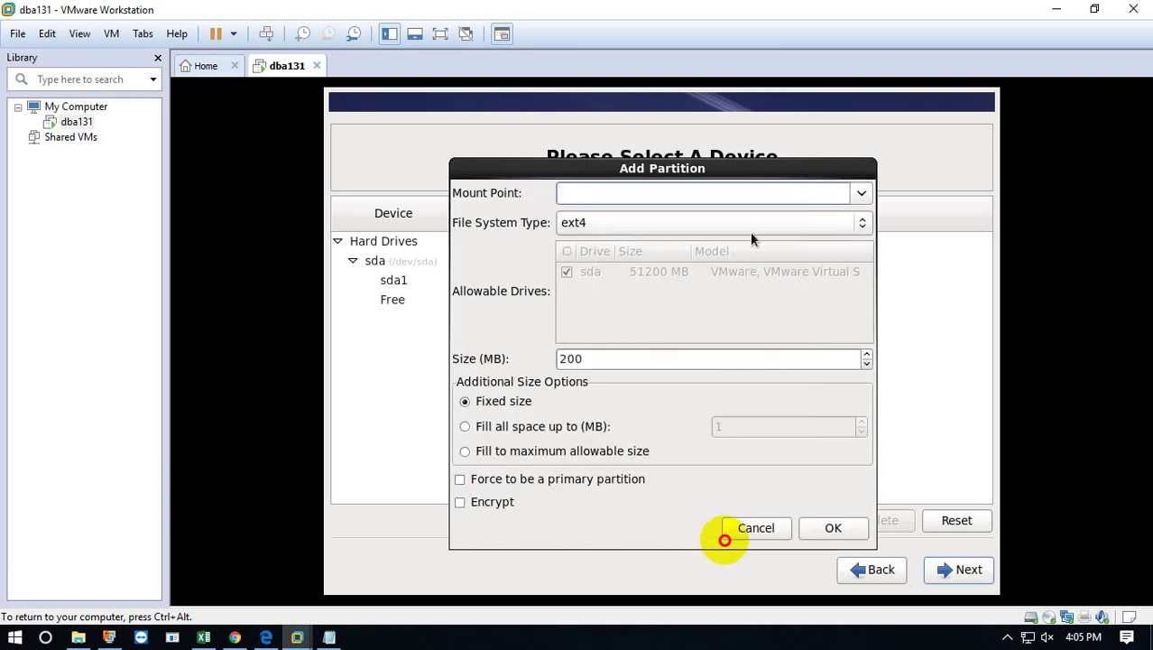
pyautogui.click(860, 194)
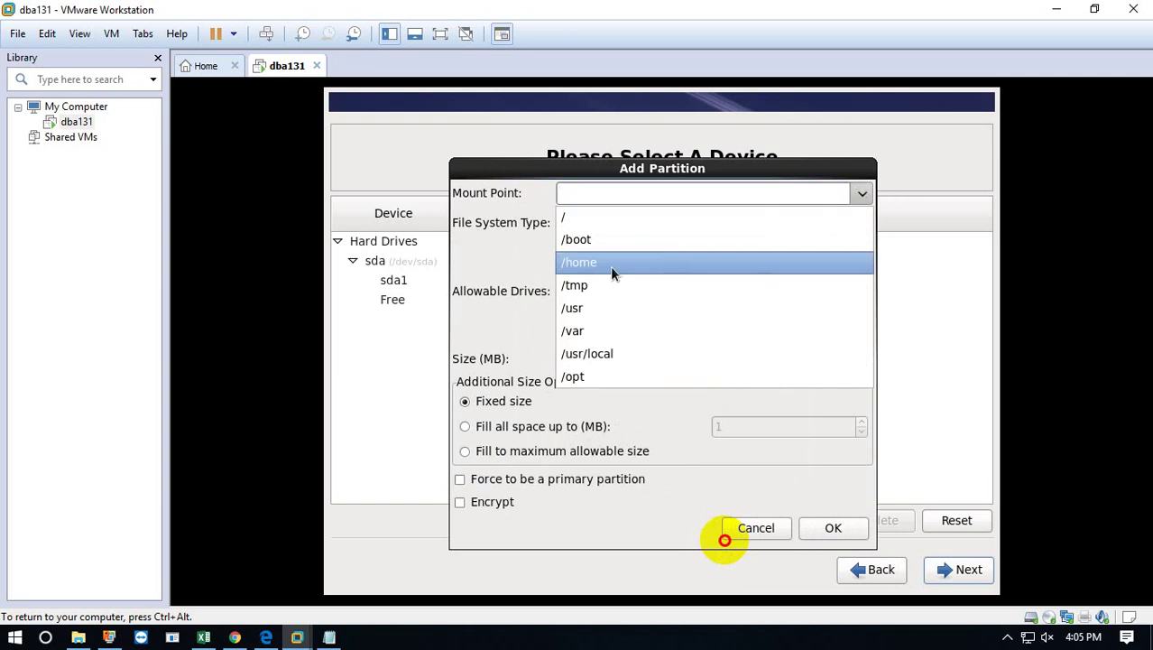
pyautogui.click(594, 286)
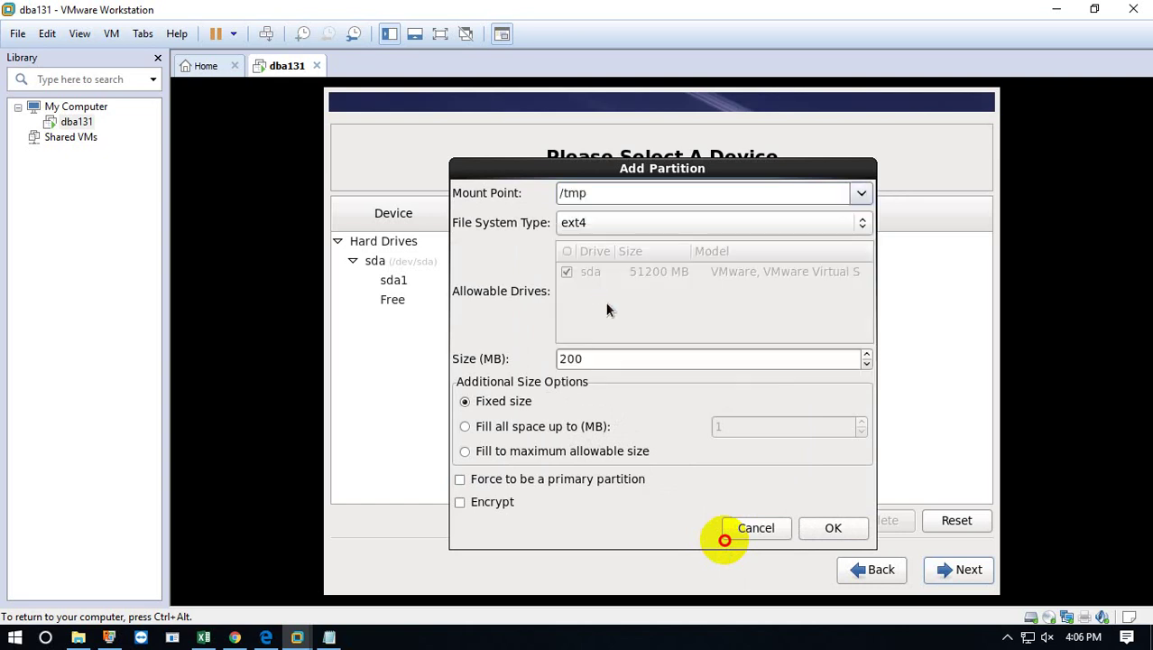
pyautogui.doubleClick(625, 361)
pyautogui.write('6000')
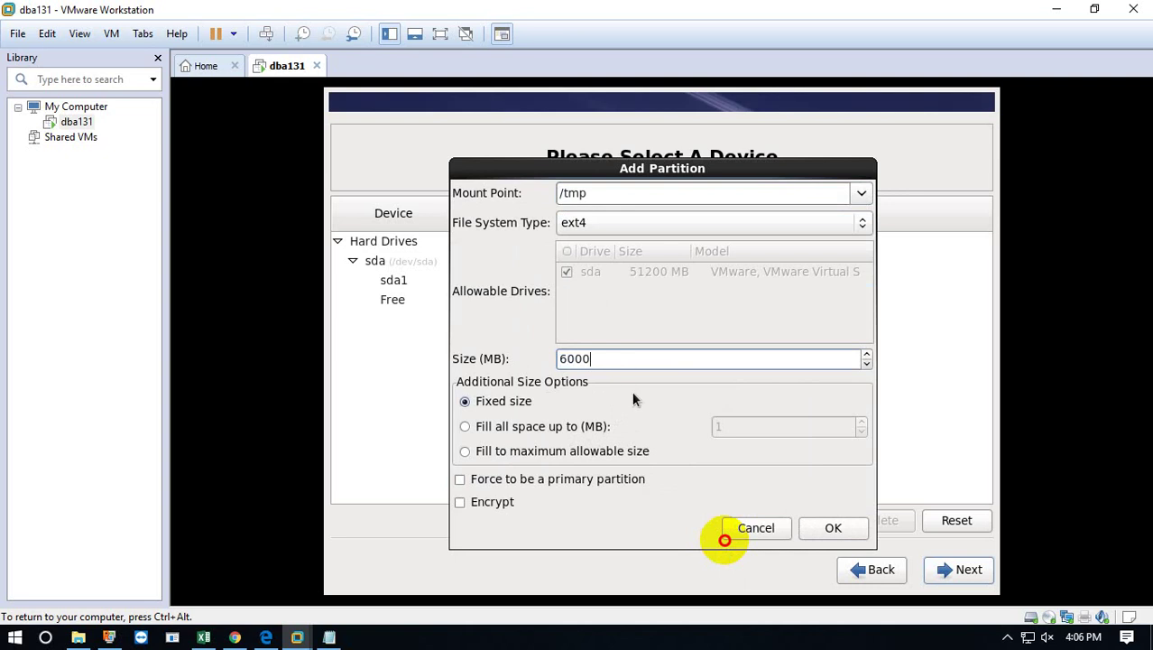
pyautogui.click(827, 531)
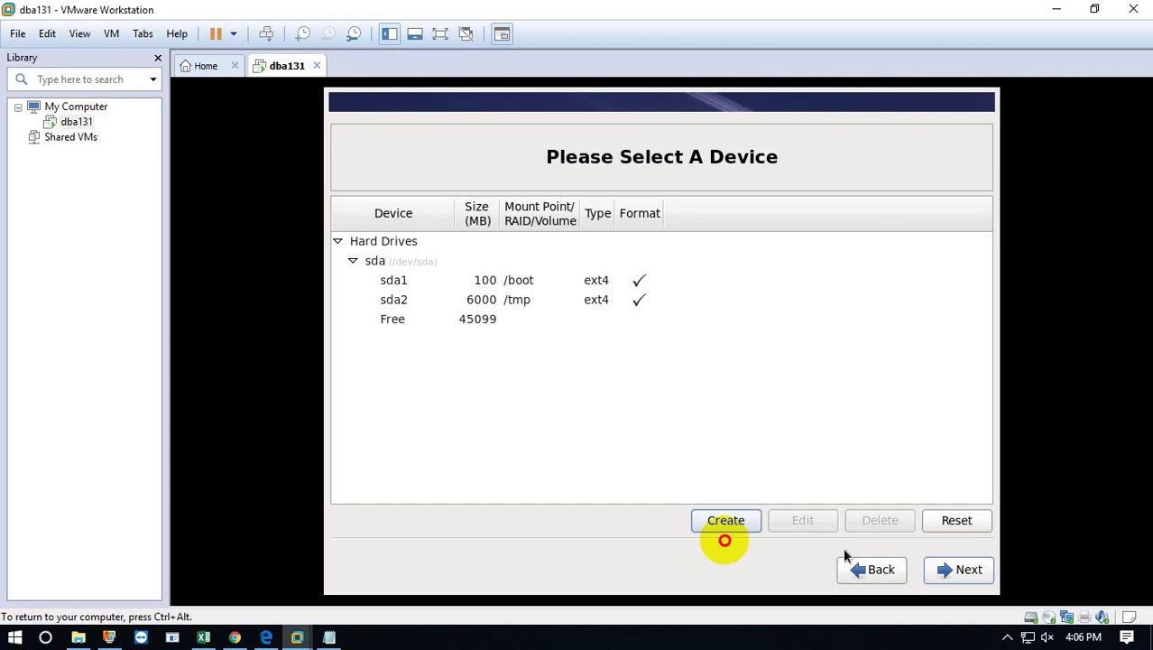
pyautogui.click(519, 299)
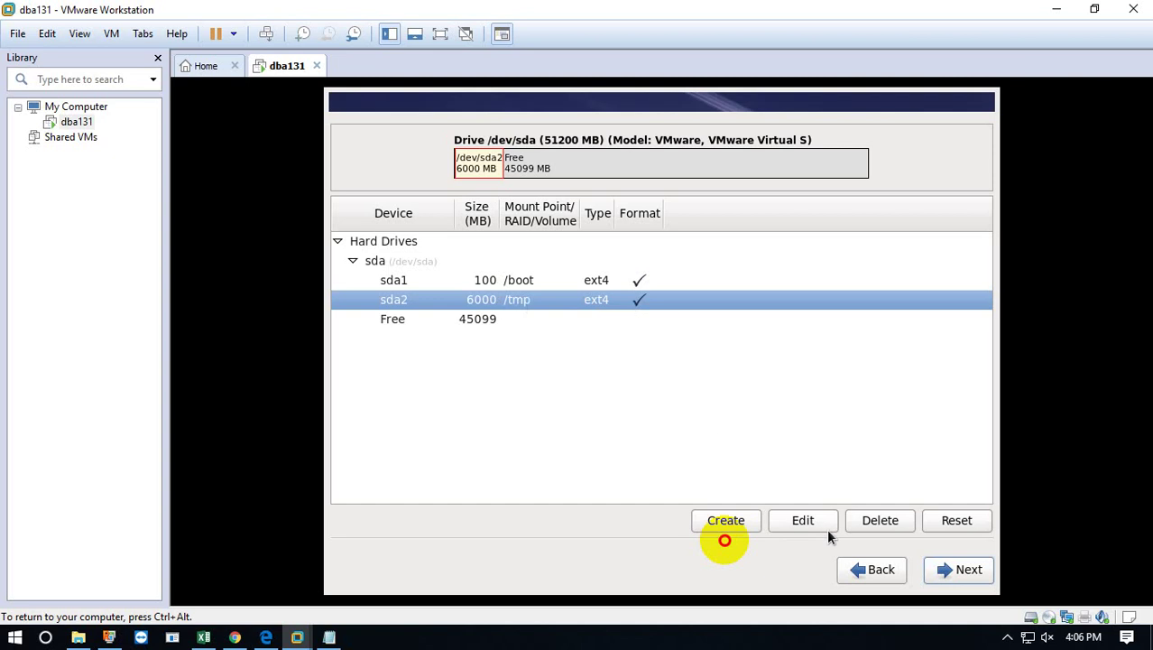
# Add a 6000 MB standard partition of file system type swap in the free space.
pyautogui.click(541, 323)
pyautogui.click(725, 532)
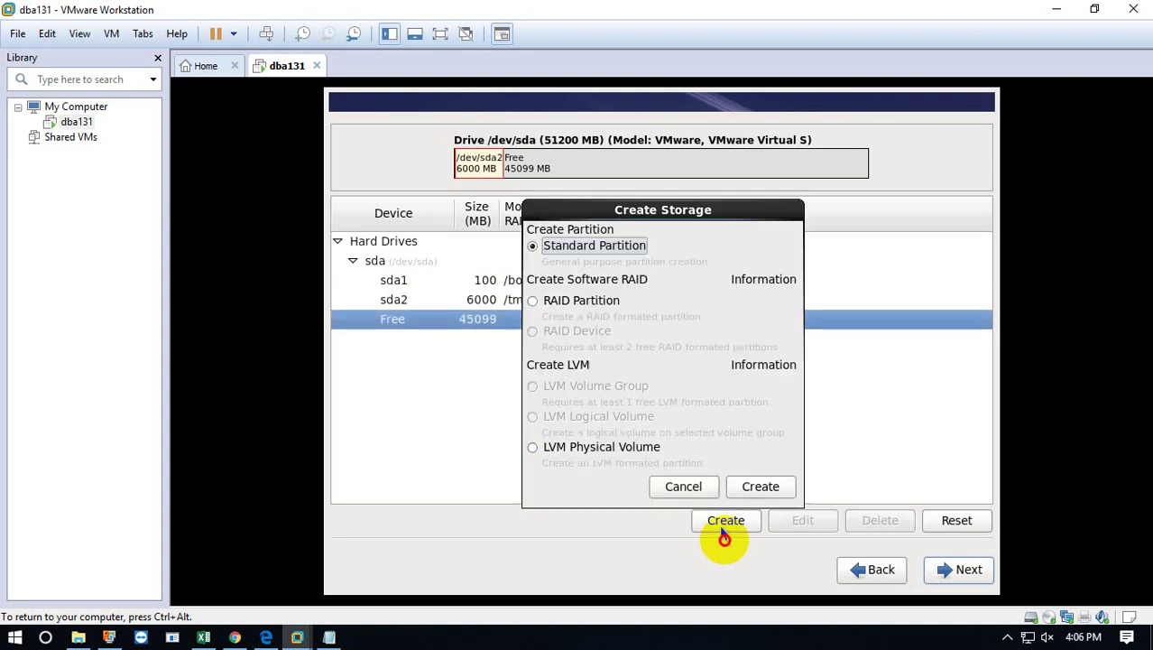
pyautogui.click(763, 486)
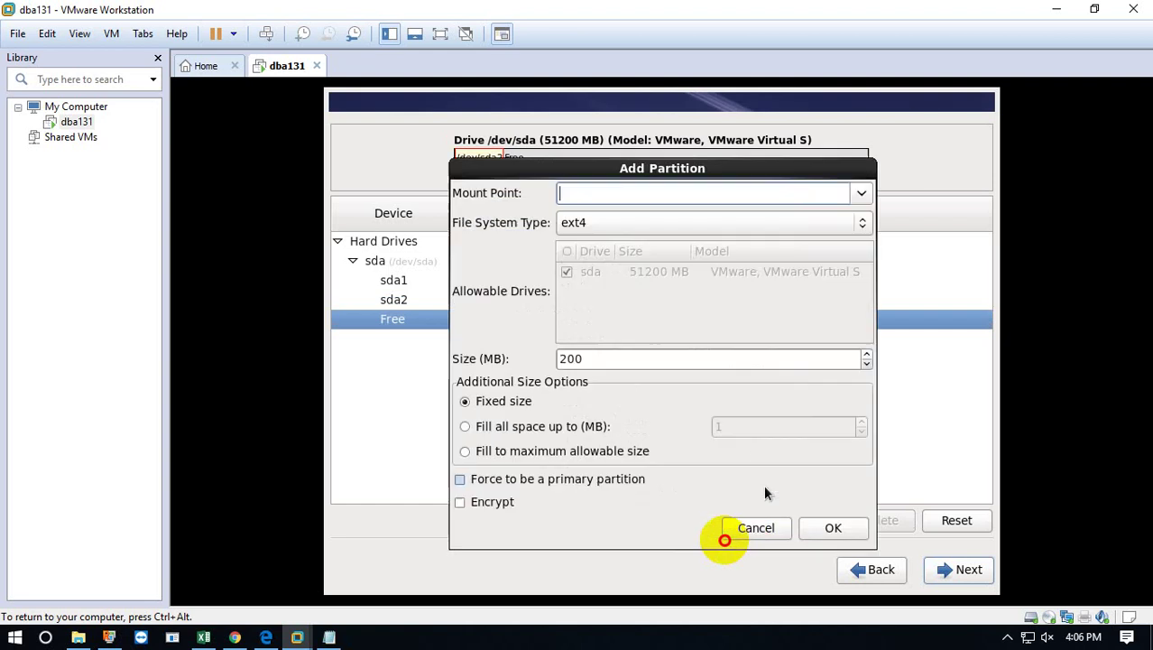
pyautogui.click(859, 196)
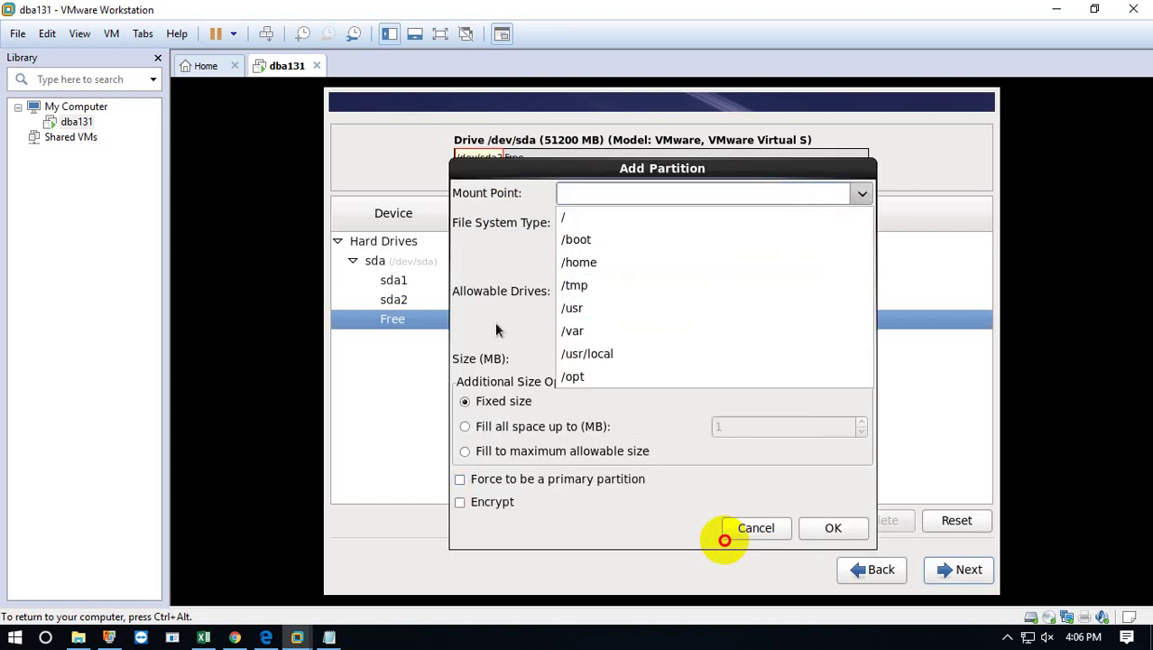
pyautogui.click(476, 304)
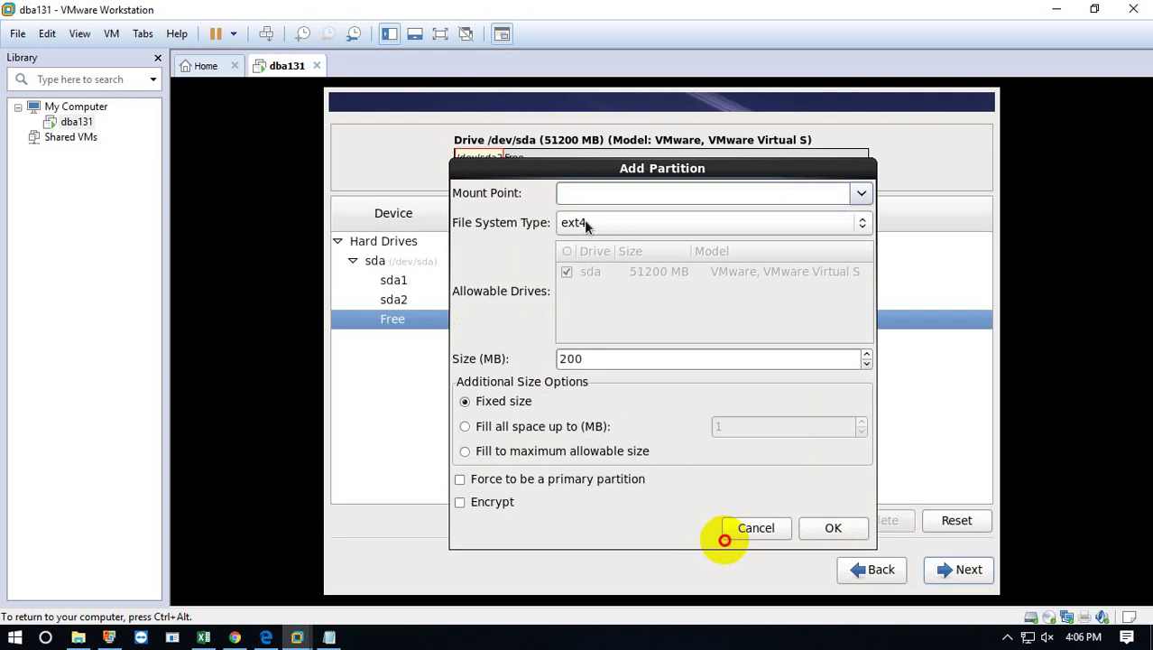
pyautogui.click(584, 222)
pyautogui.click(584, 291)
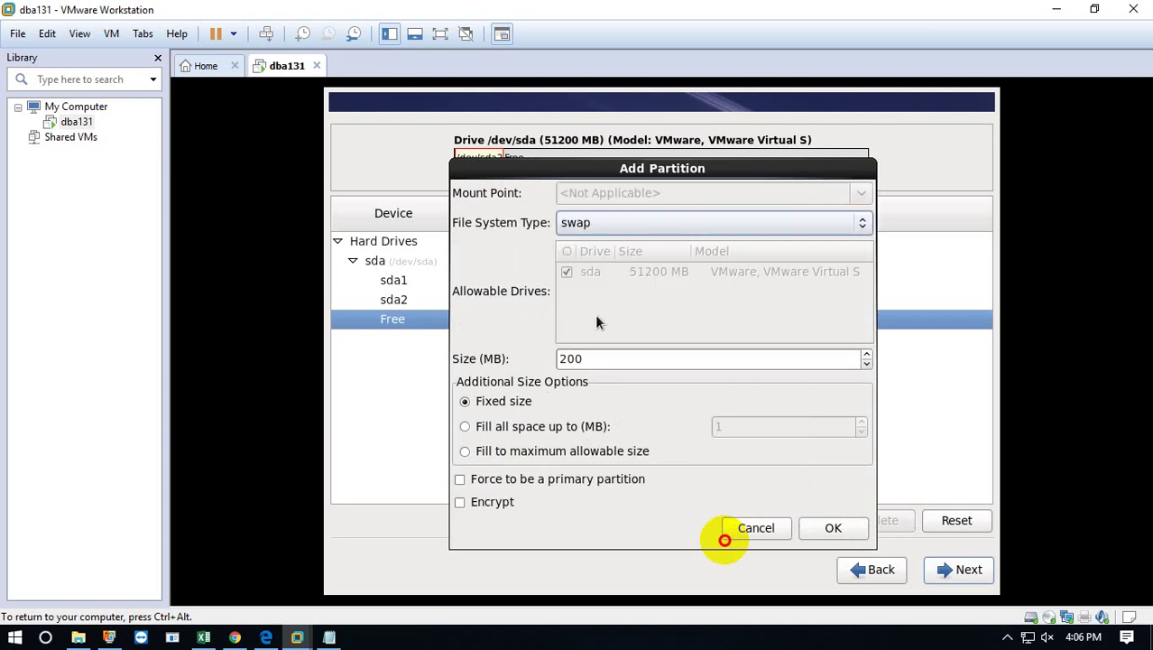
pyautogui.click(601, 359)
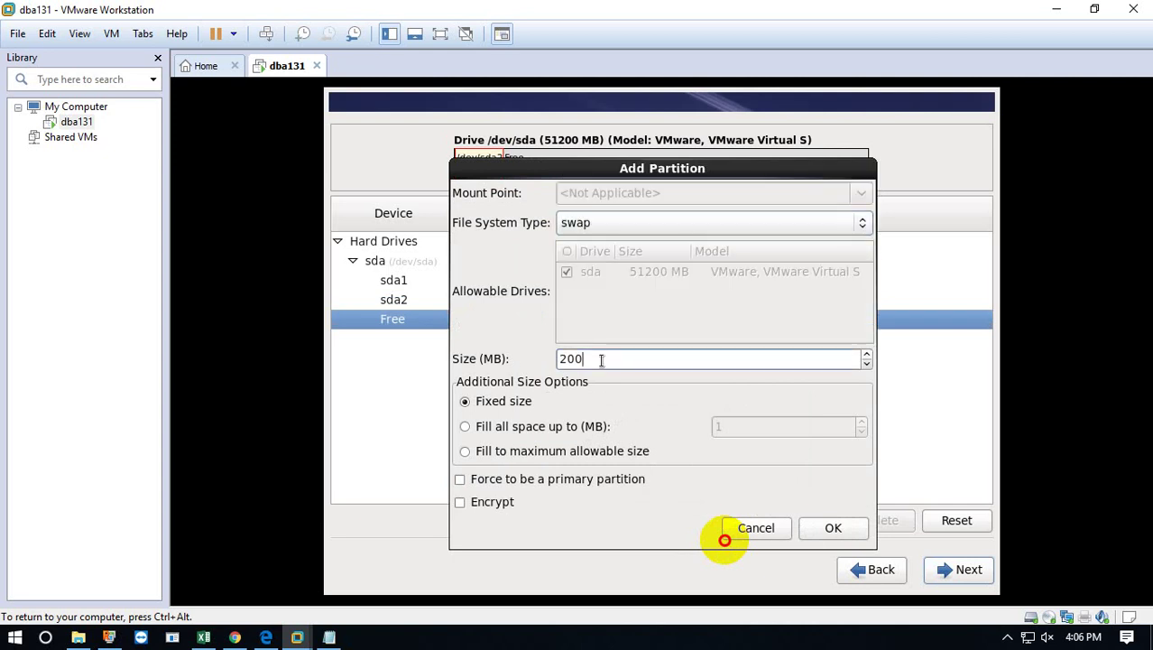
pyautogui.moveTo(601, 360); pyautogui.dragTo(506, 359)
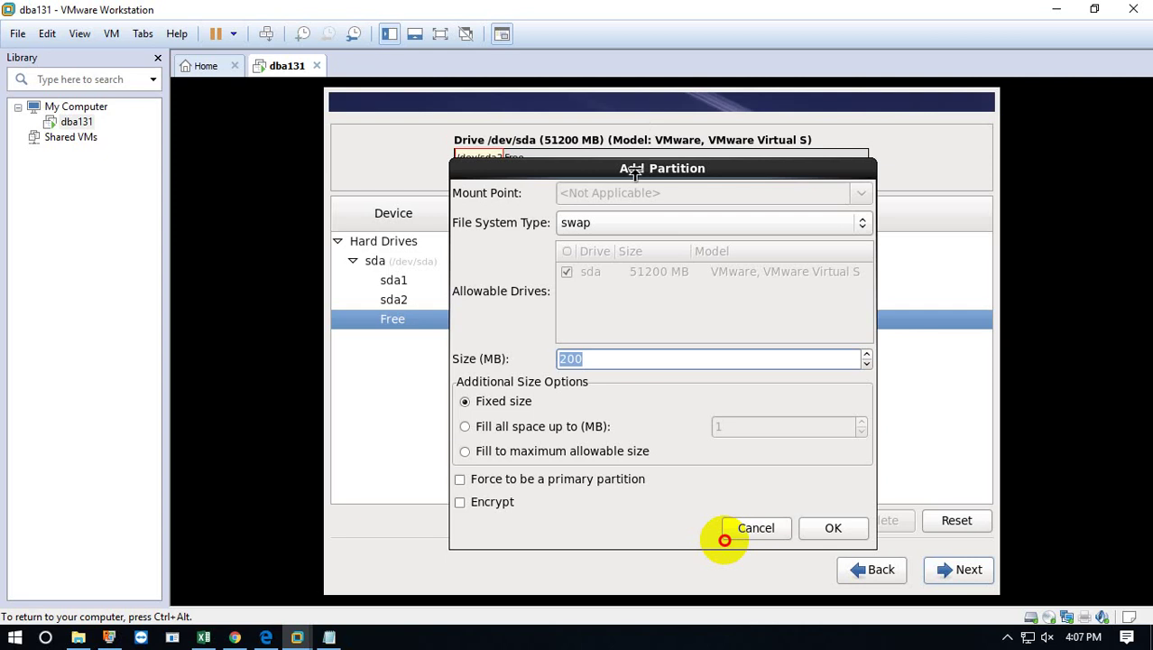
pyautogui.write('6000')
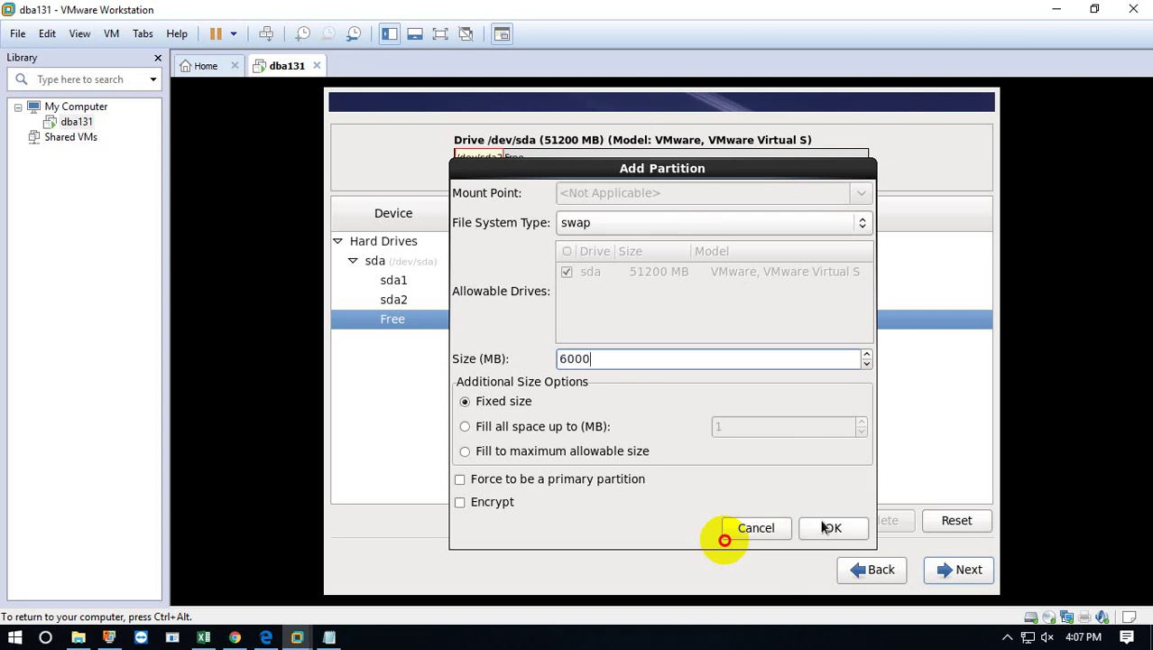
pyautogui.click(823, 528)
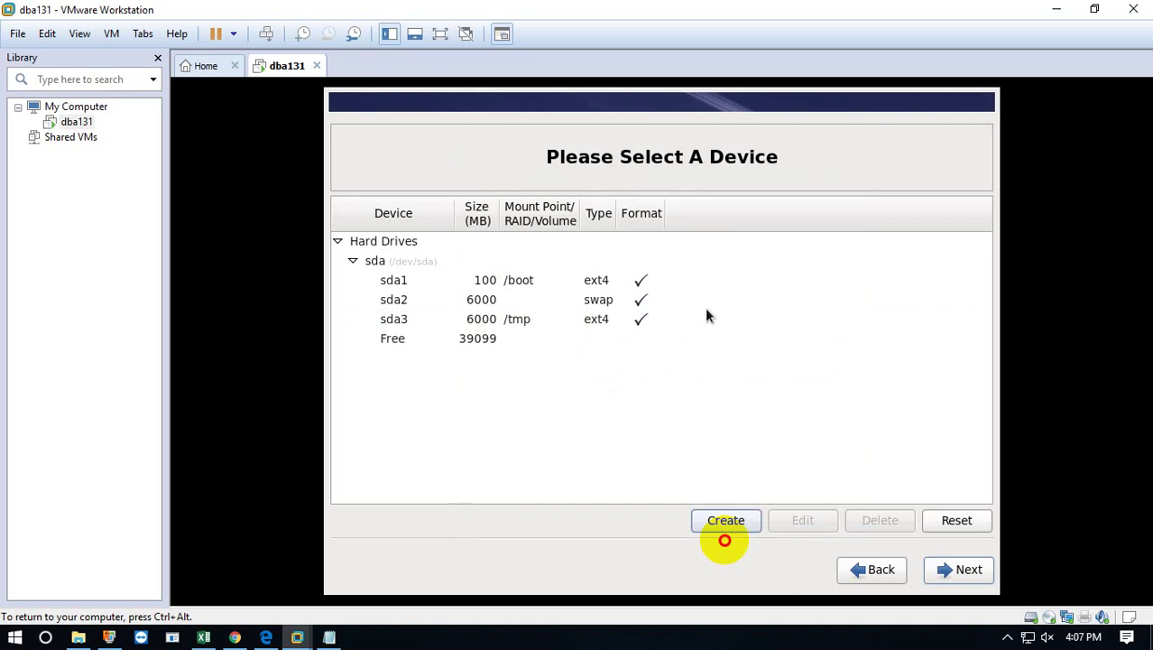
# Edit the /tmp partition sda3, reducing its size from 6000 MB to 4000 MB.
pyautogui.click(588, 317)
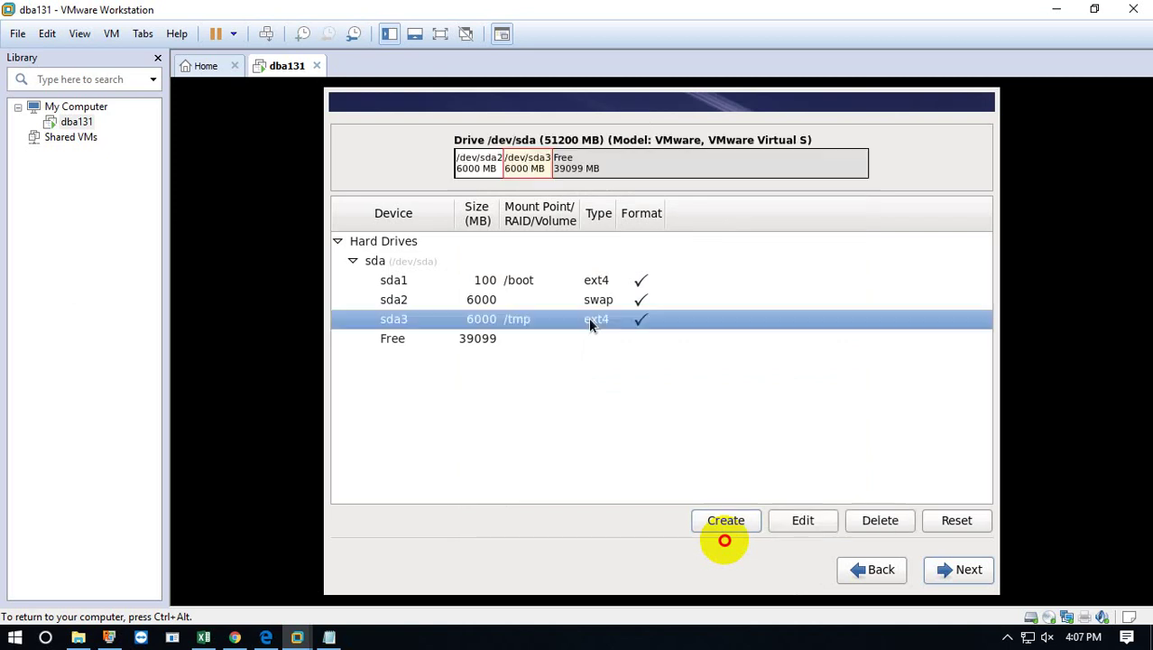
pyautogui.click(802, 521)
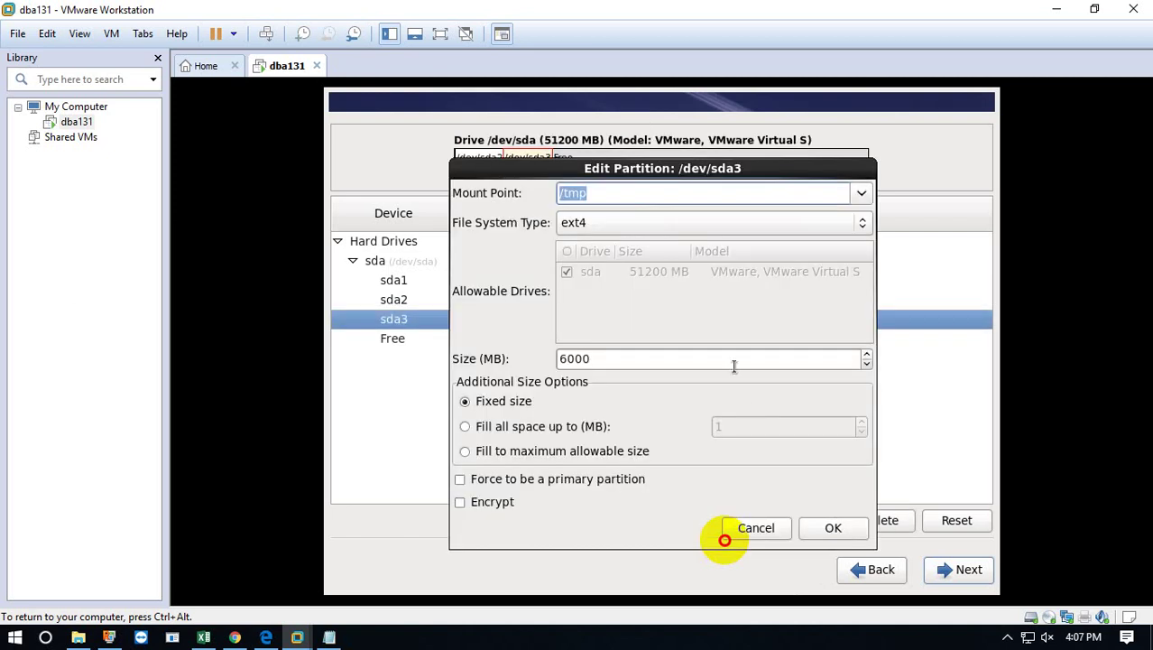
pyautogui.click(567, 358)
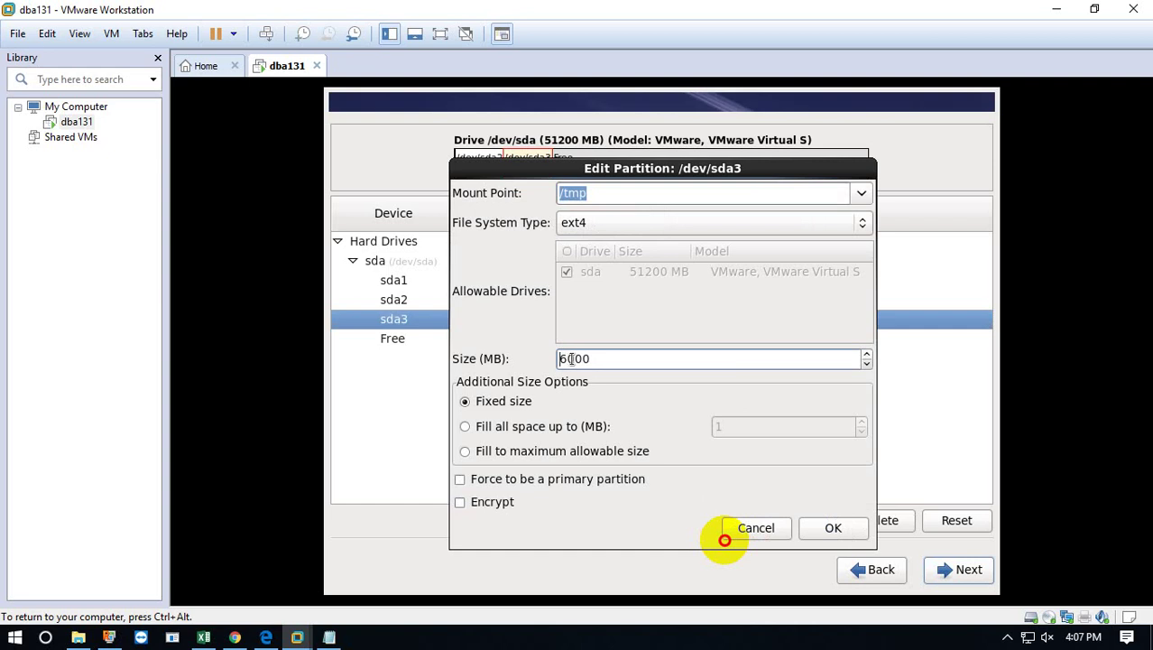
pyautogui.press('BackSpace')
pyautogui.write('4')
pyautogui.press('BackSpace')
pyautogui.write('4')
pyautogui.click(830, 527)
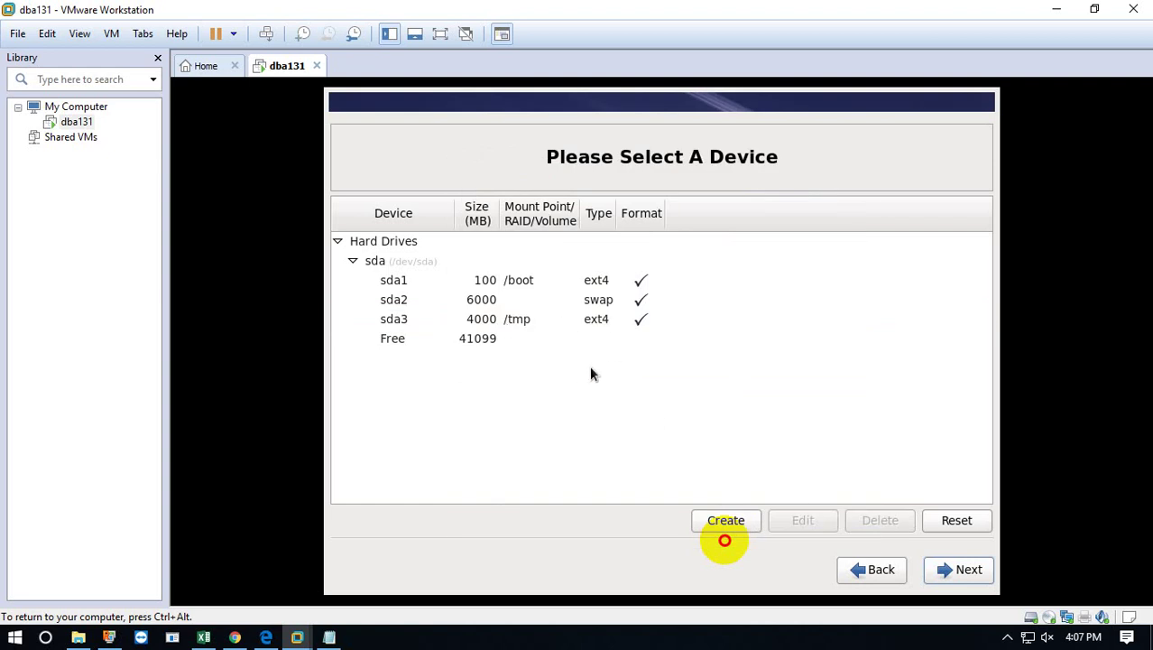
pyautogui.click(567, 344)
# Add a standard root (/) partition set to fill the maximum allowable size.
pyautogui.click(754, 523)
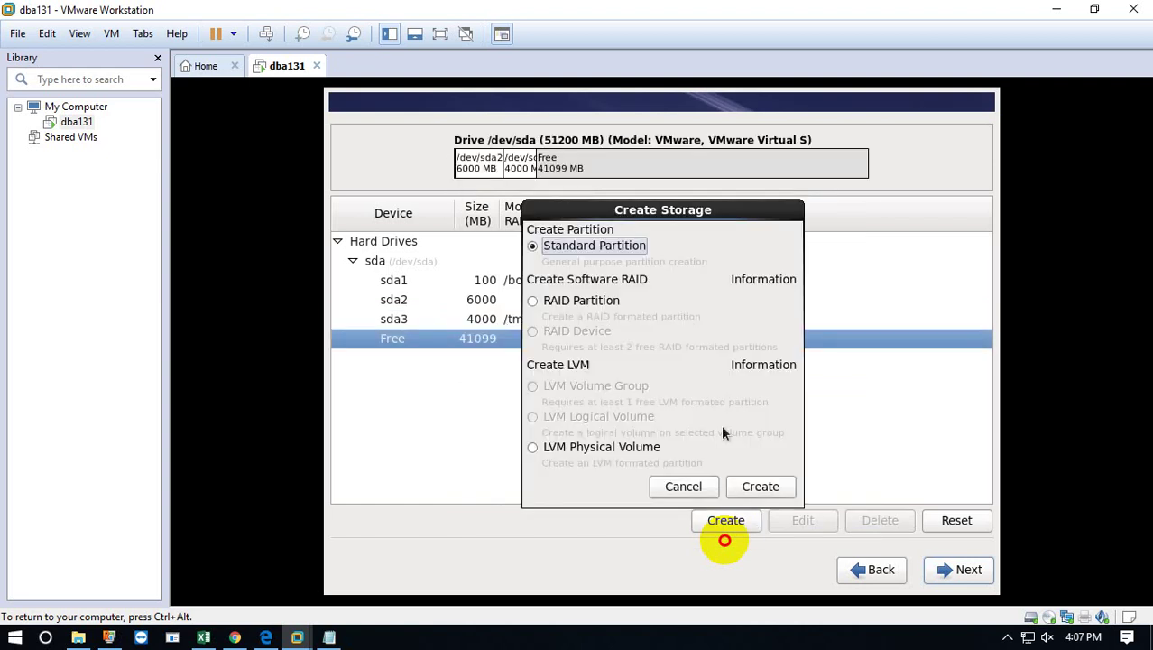
pyautogui.click(747, 487)
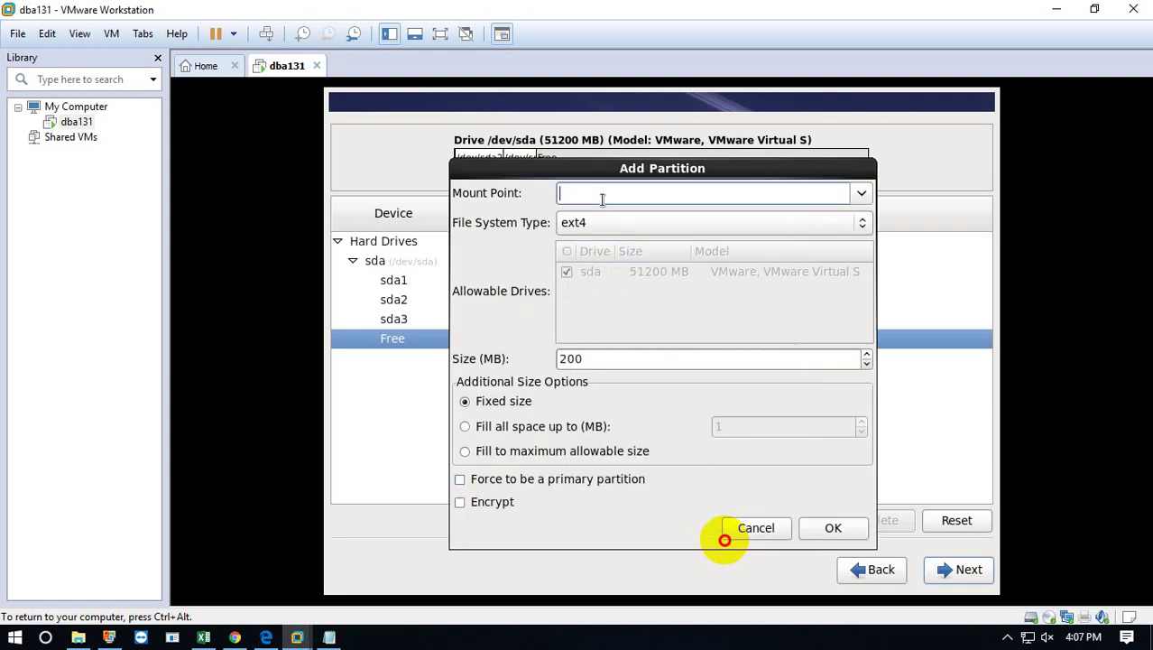
pyautogui.write('/')
pyautogui.click(860, 192)
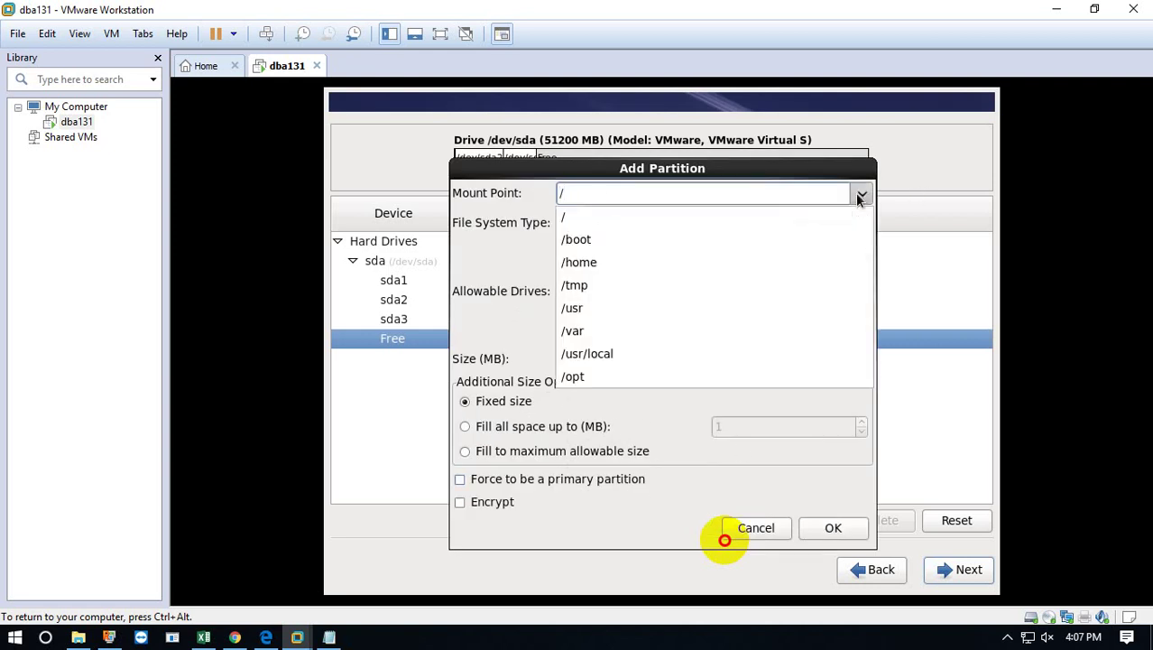
pyautogui.click(563, 217)
pyautogui.click(582, 360)
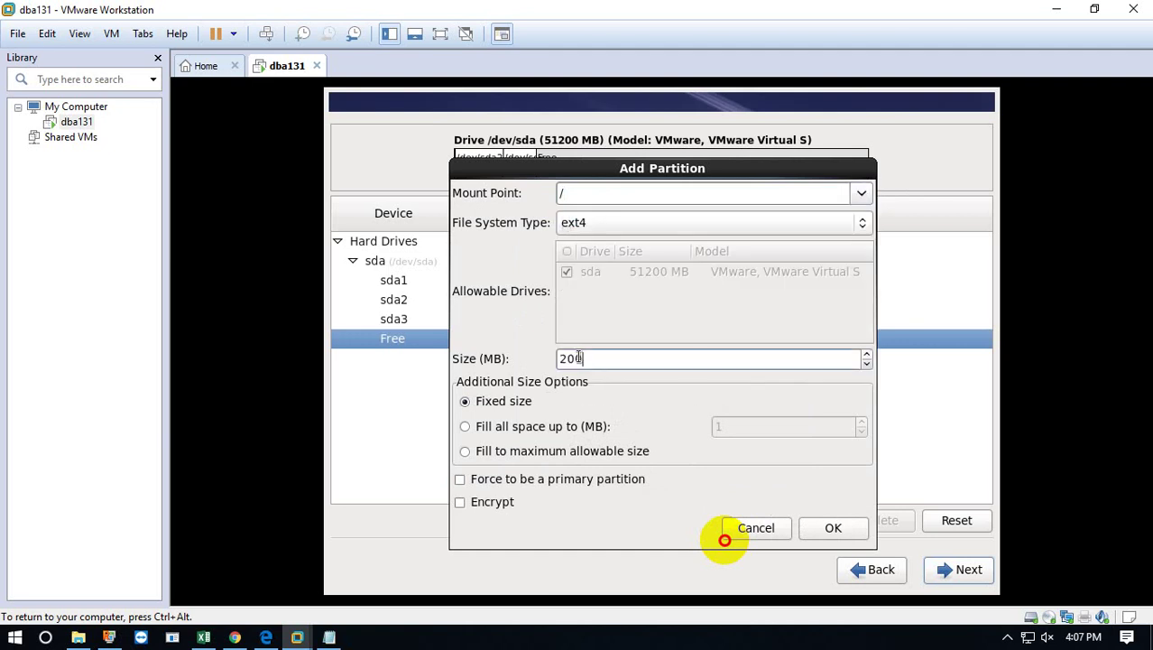
pyautogui.click(488, 453)
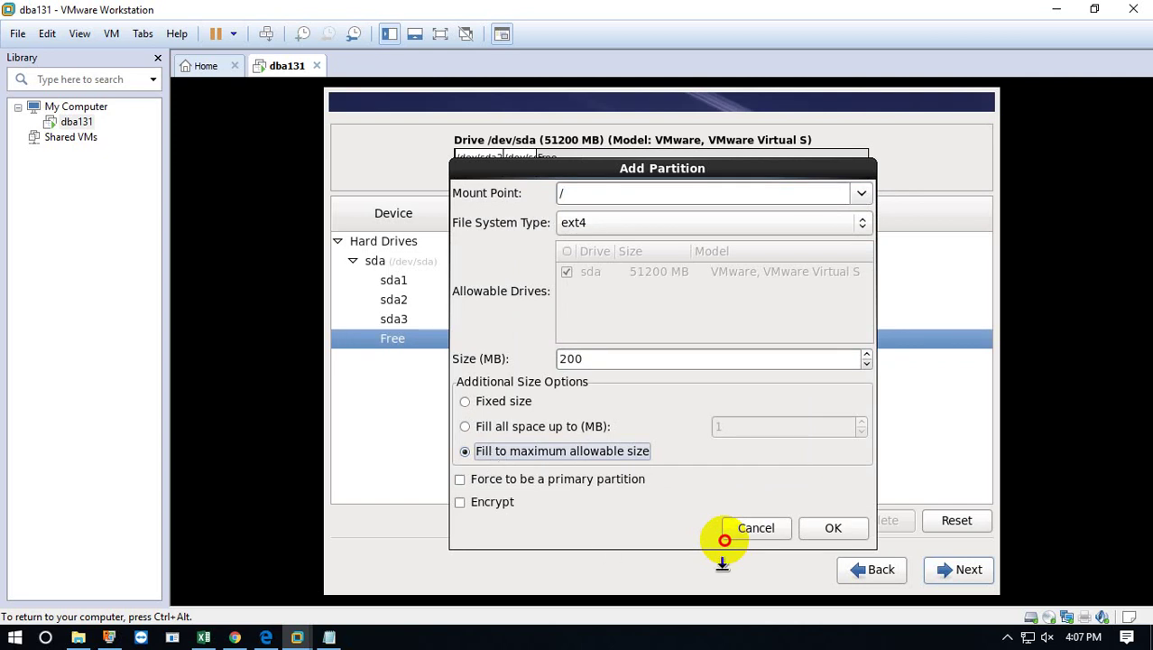
pyautogui.click(832, 528)
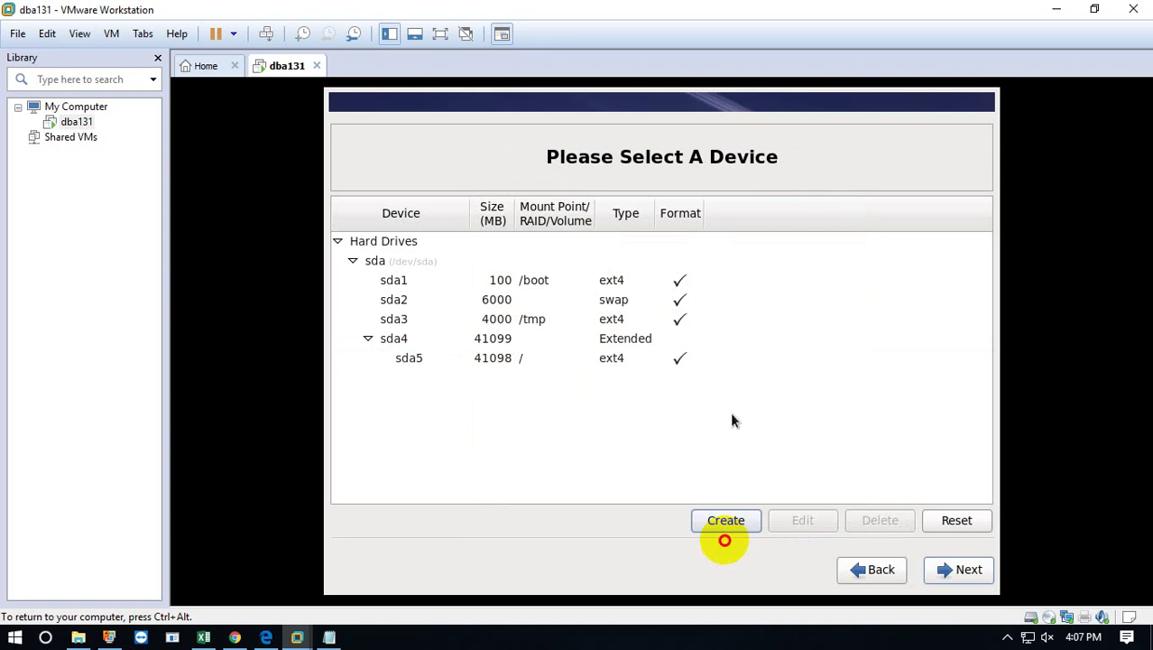
# Format and write the partition layout to disk, then accept the /dev/sda boot loader settings.
pyautogui.click(957, 568)
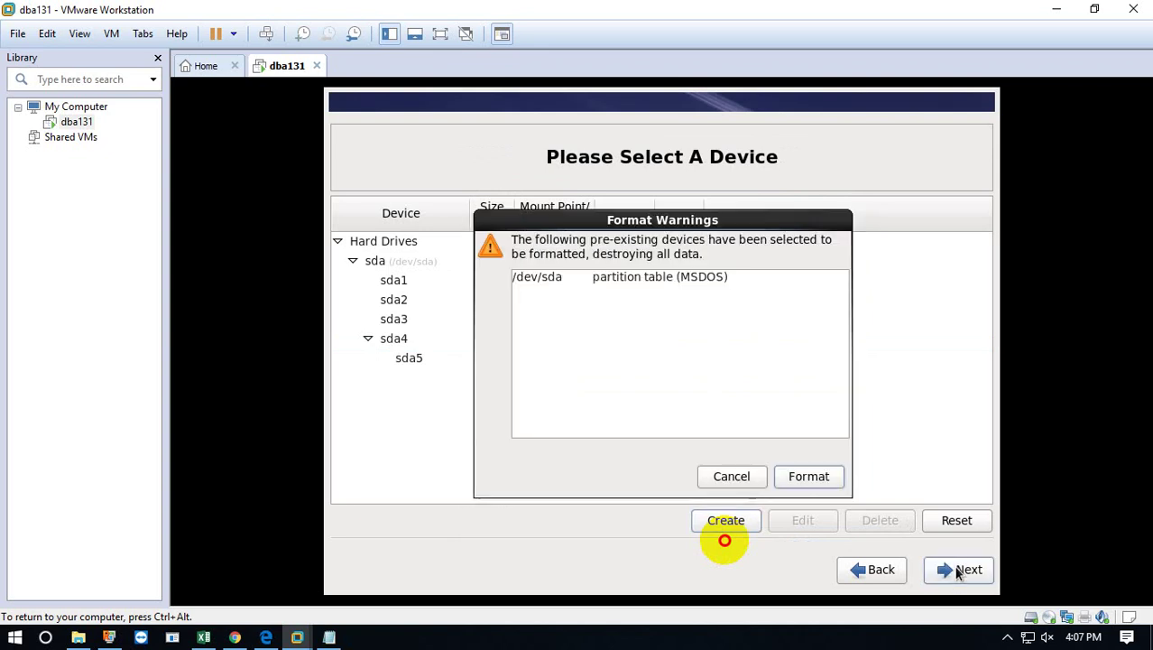
pyautogui.click(791, 478)
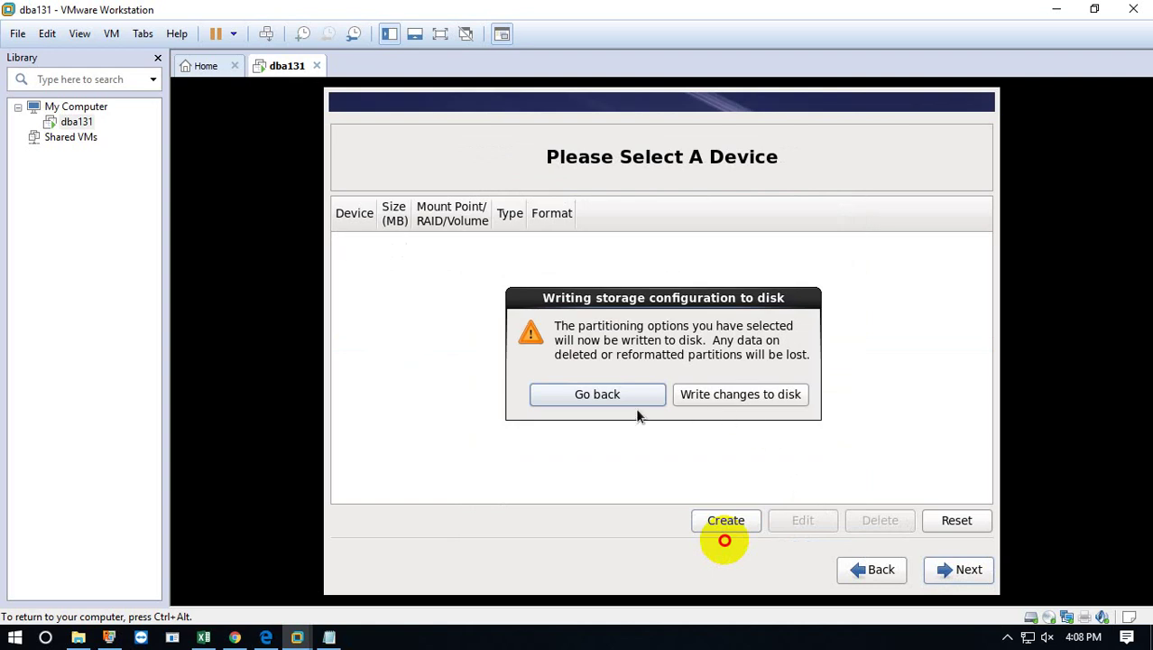
pyautogui.click(700, 395)
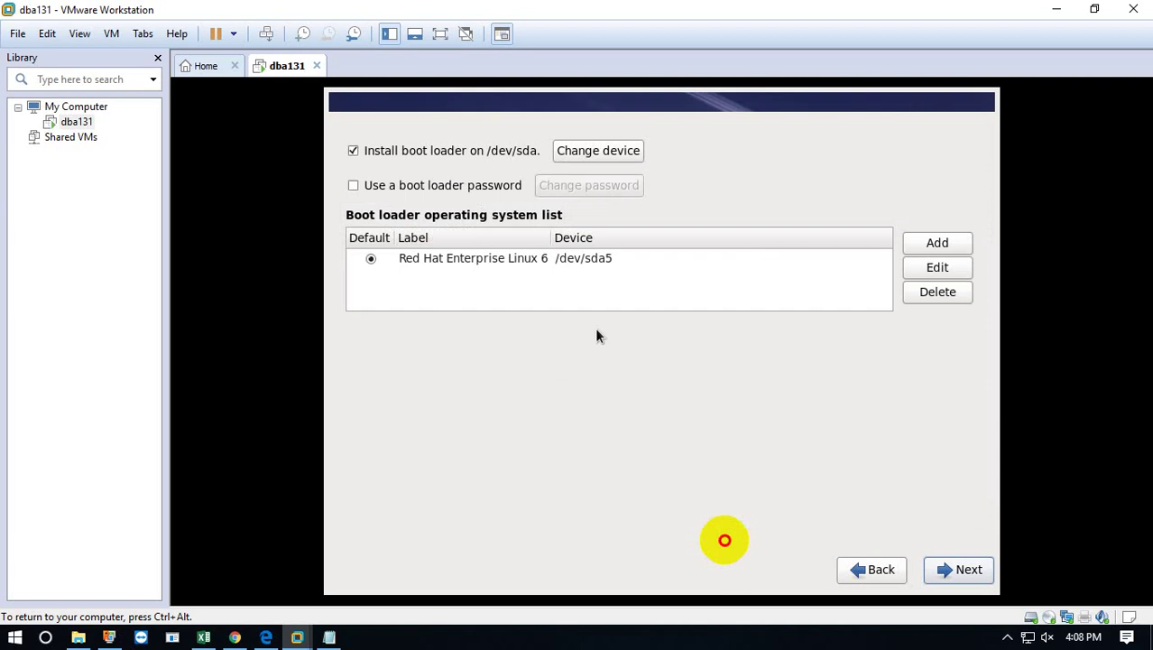
pyautogui.click(545, 258)
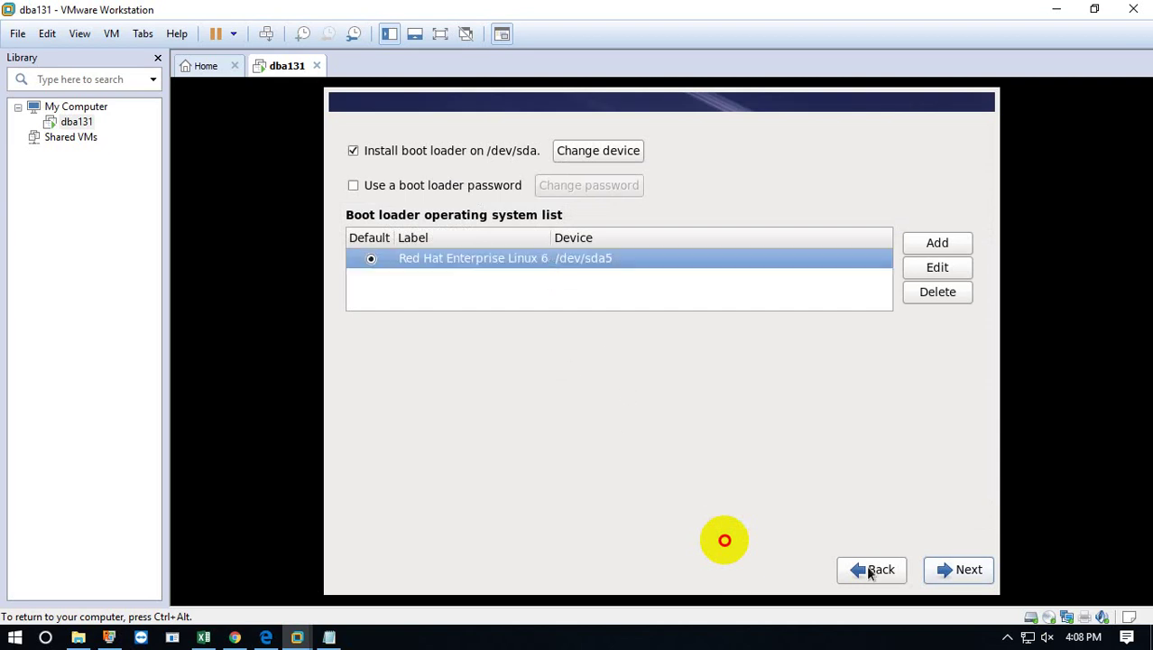
pyautogui.click(952, 570)
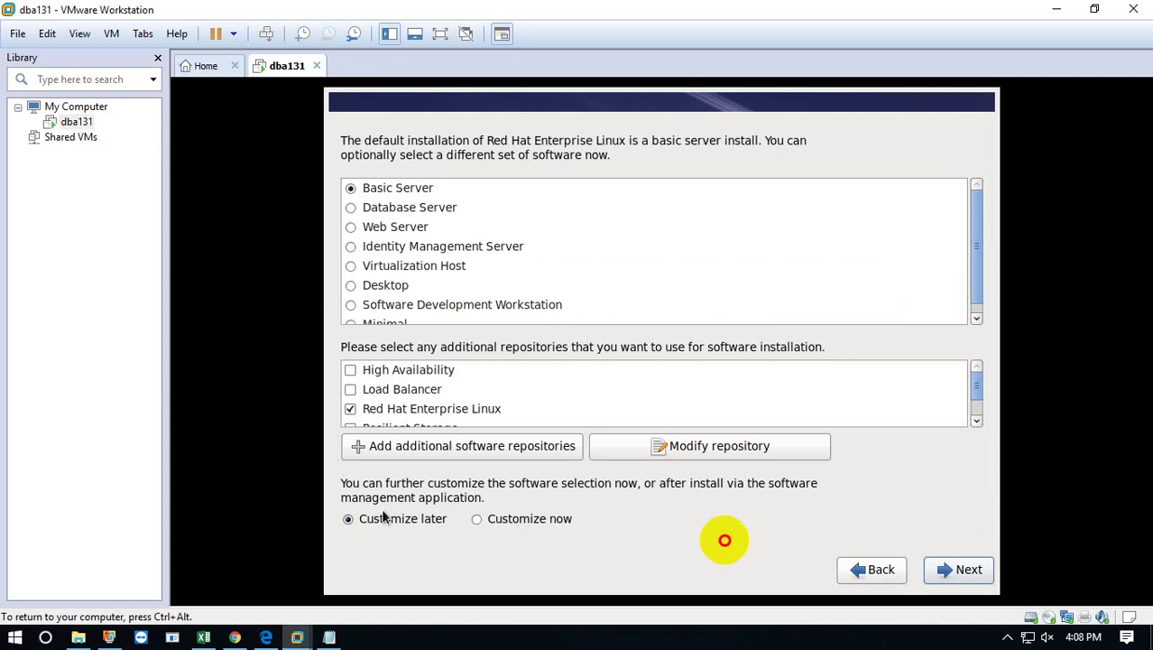
# Choose Customize now to reach the package groups, then bring the Chrome YouTube tutorial forward.
pyautogui.click(477, 521)
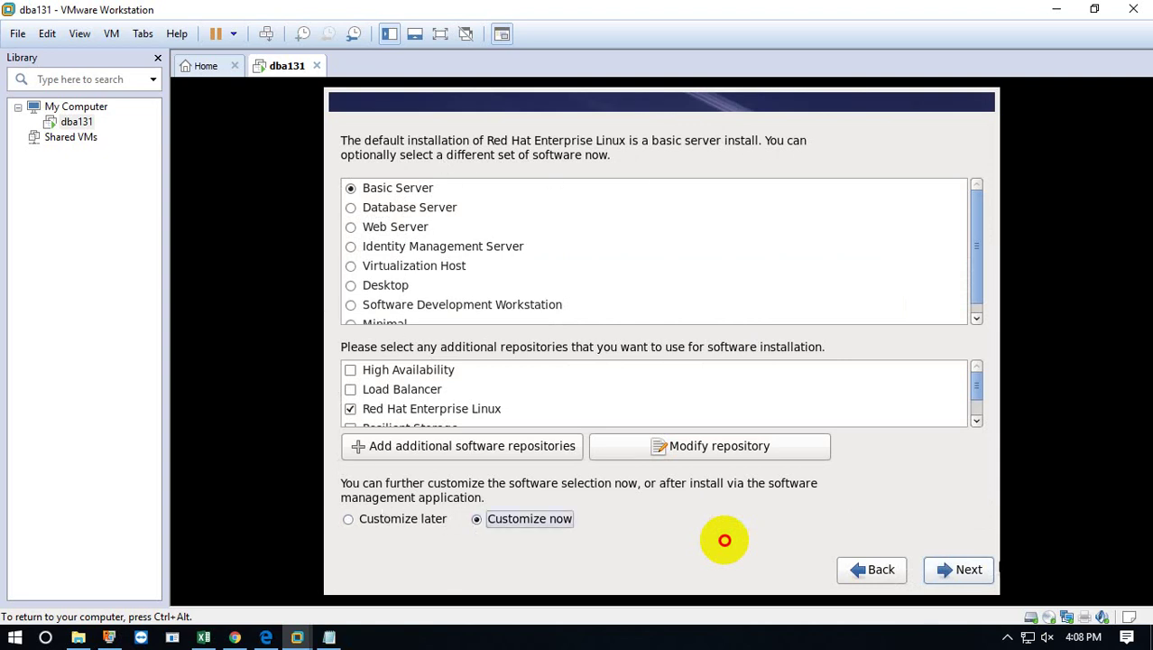
pyautogui.click(960, 572)
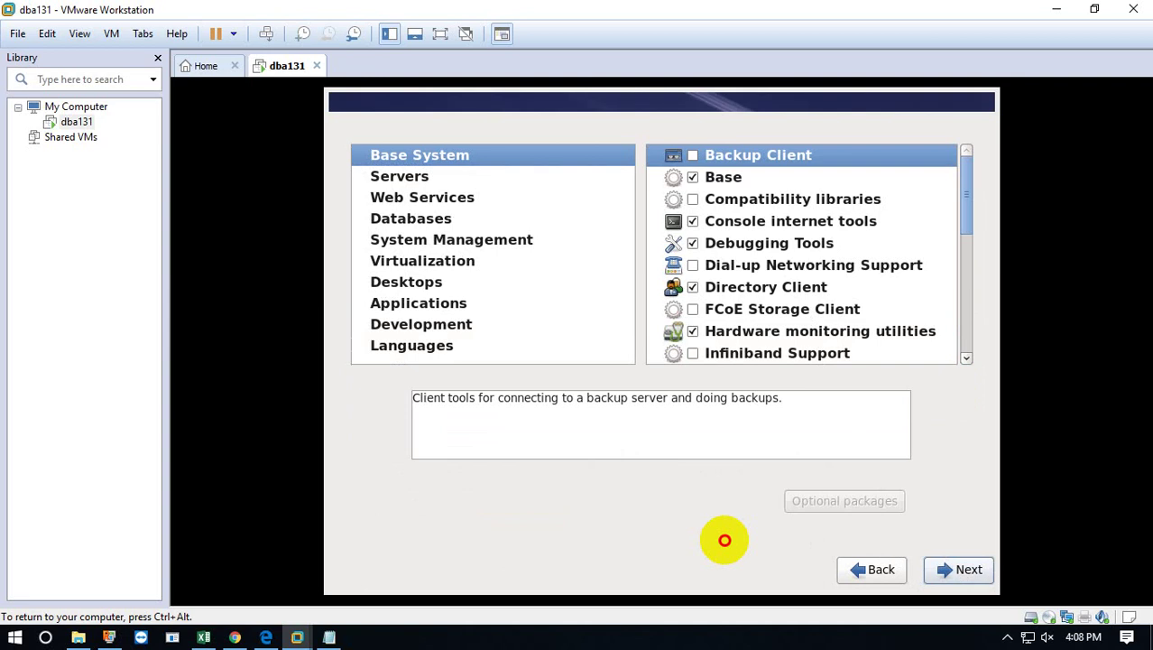
pyautogui.click(1008, 636)
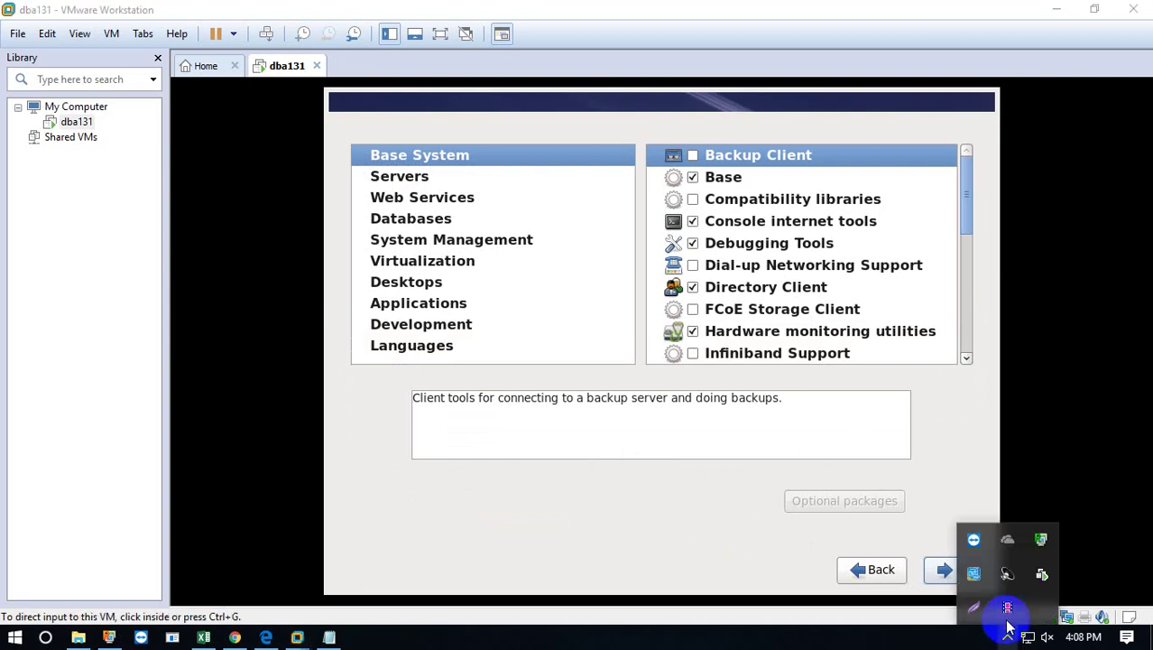
pyautogui.click(235, 637)
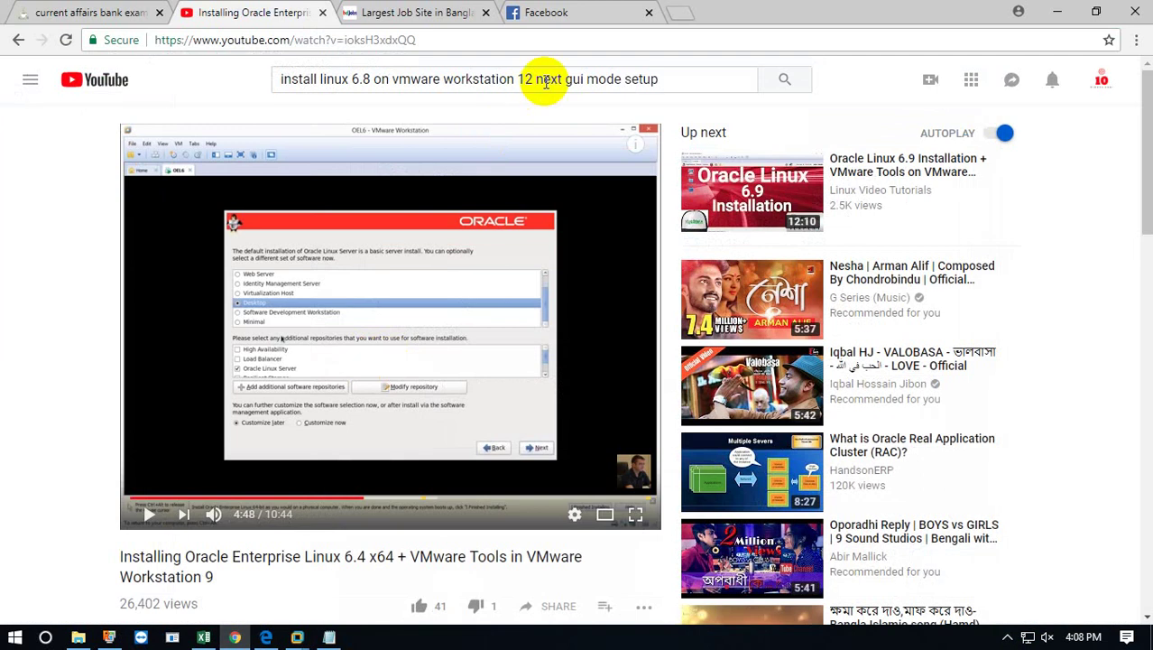
# Search Google for 'base-oracle\' in a new tab and open the ORACLE-BASE homepage result.
pyautogui.click(675, 17)
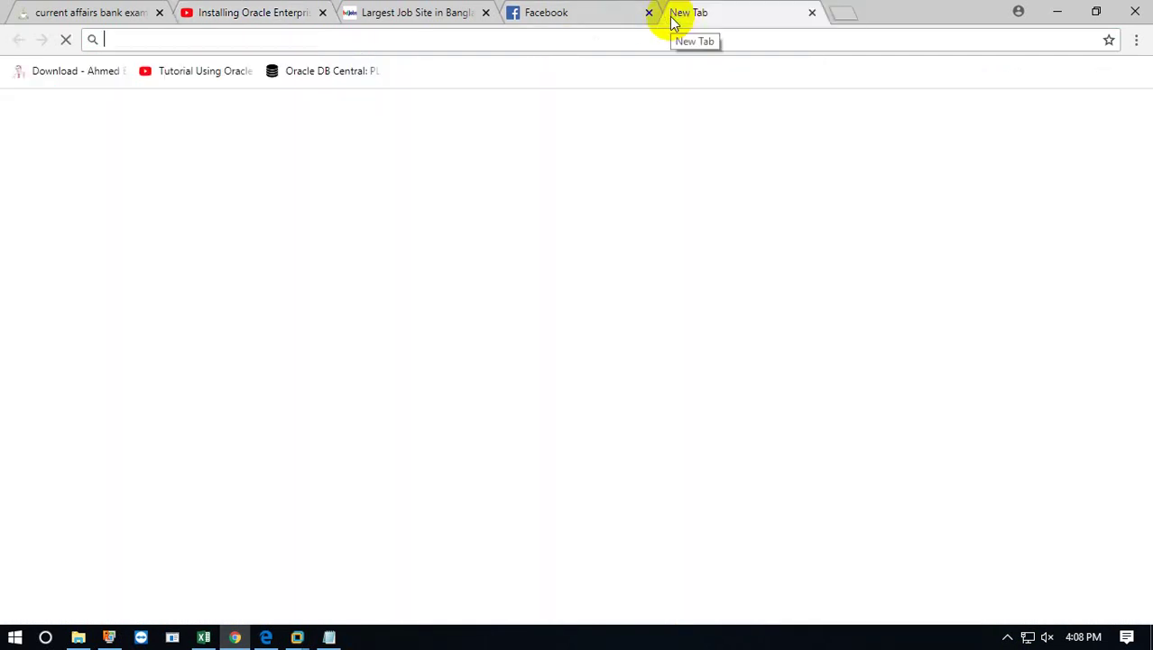
pyautogui.write('bas')
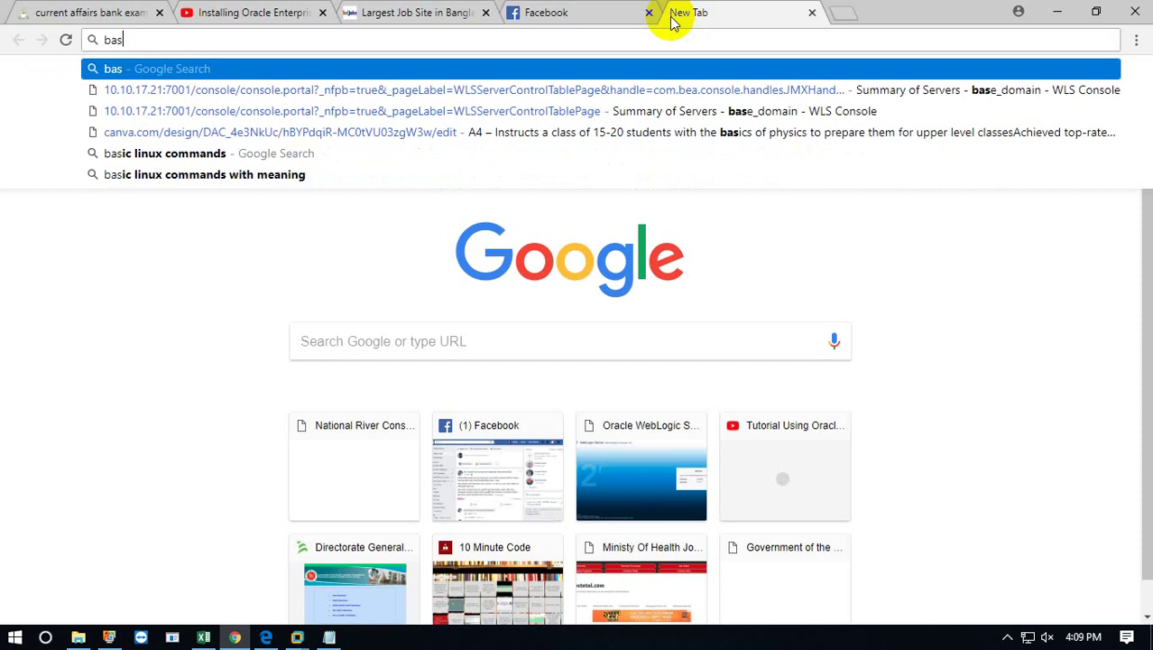
pyautogui.write('e')
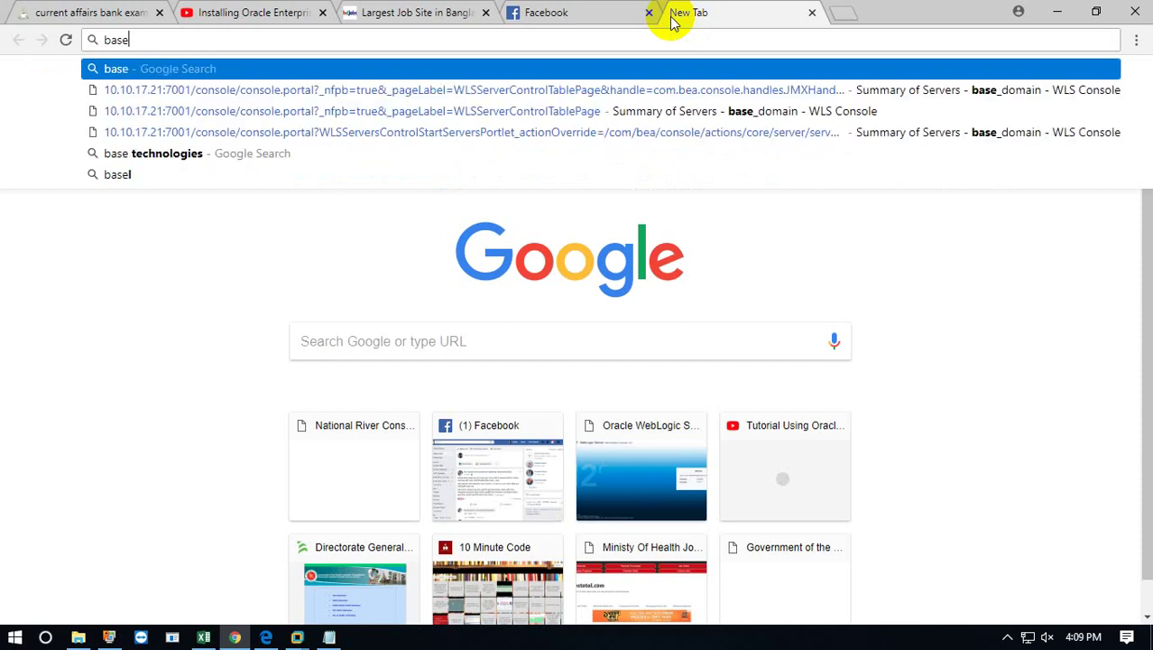
pyautogui.write('-')
pyautogui.press('Return')
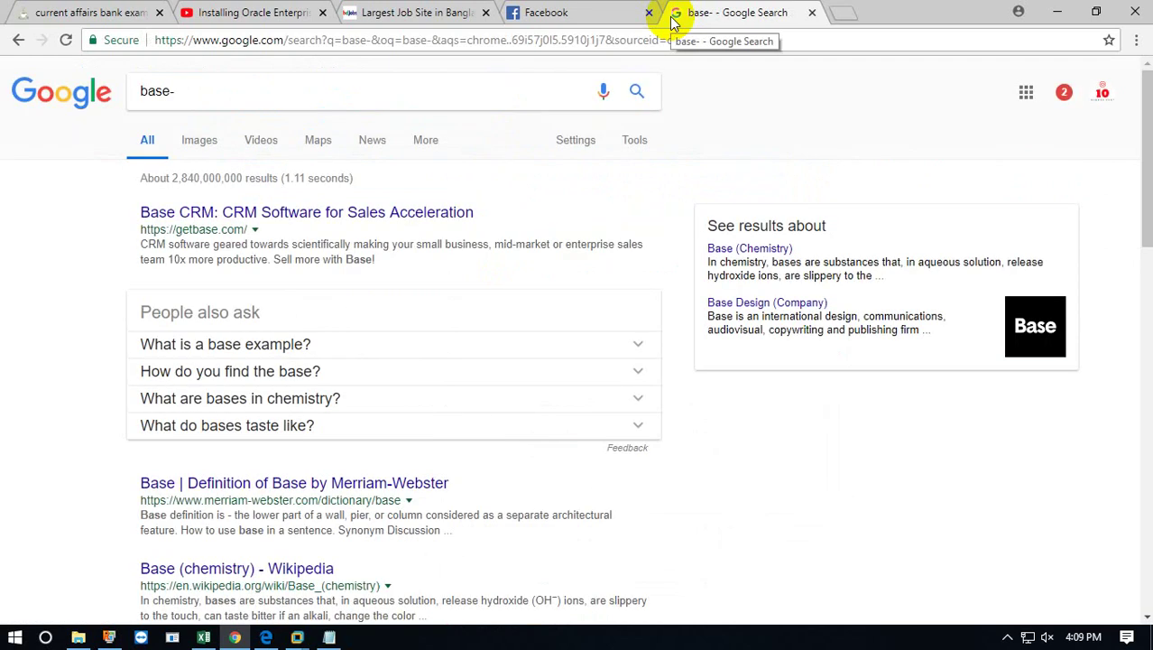
pyautogui.click(374, 89)
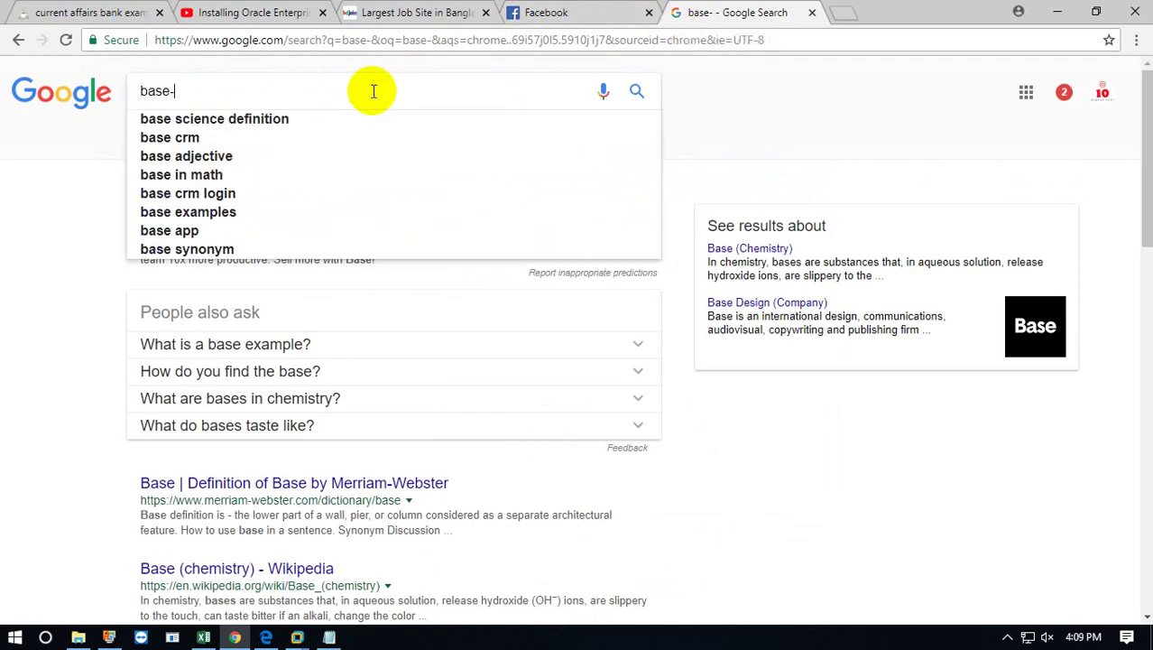
pyautogui.write('oracle\\')
pyautogui.press('Return')
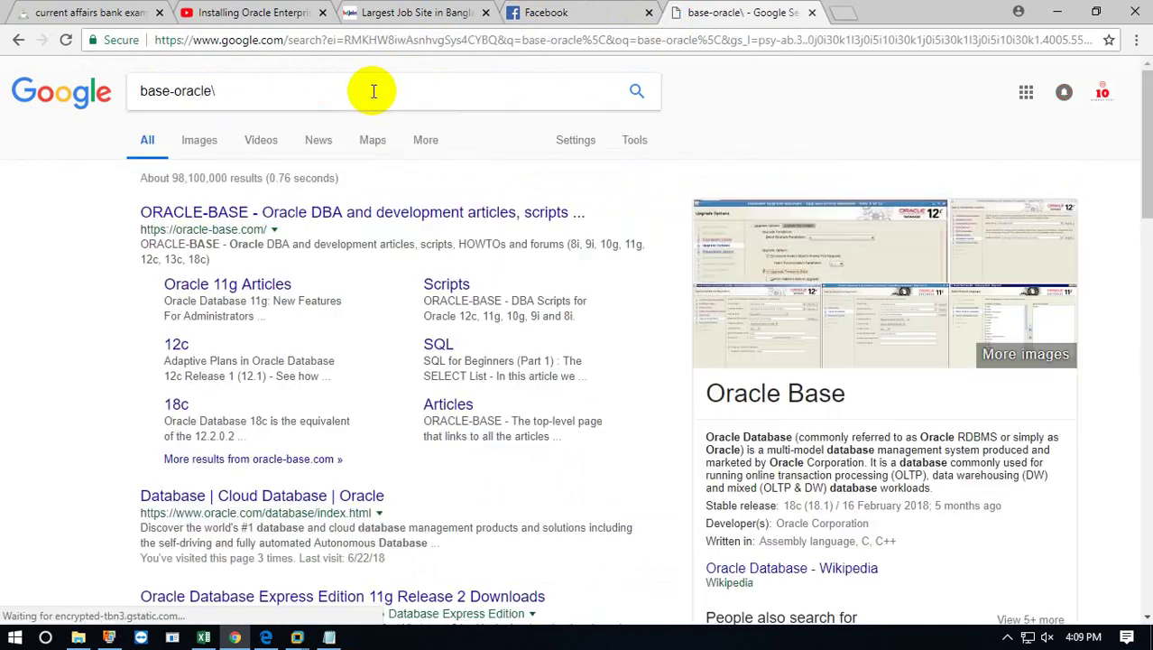
pyautogui.click(331, 213)
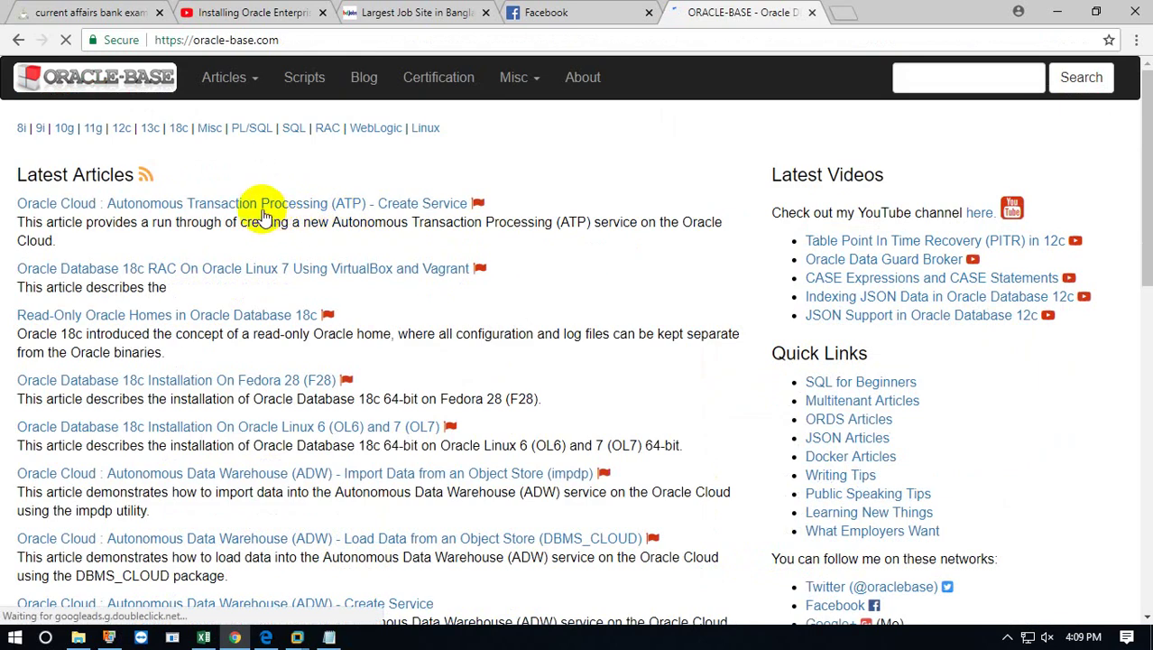
# Go to ORACLE-BASE's Linux articles and find the RHCSA and RHCE article list.
pyautogui.click(420, 129)
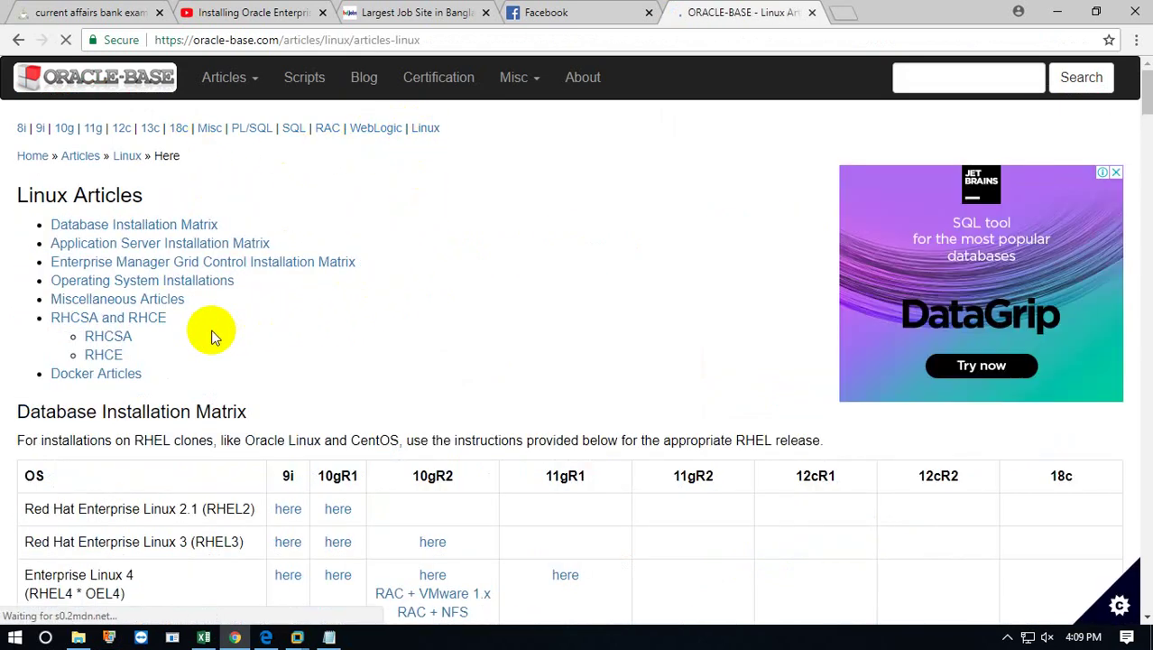
pyautogui.scroll(-1, 192, 338)
pyautogui.scroll(-3, 189, 341)
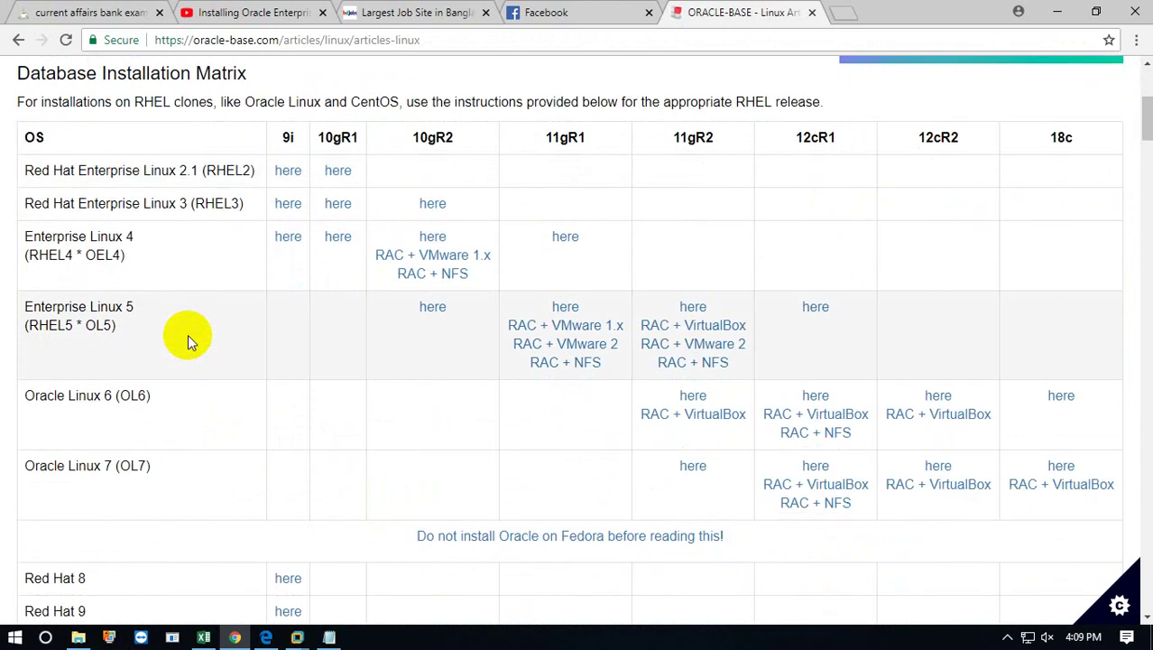
pyautogui.scroll(3, 187, 336)
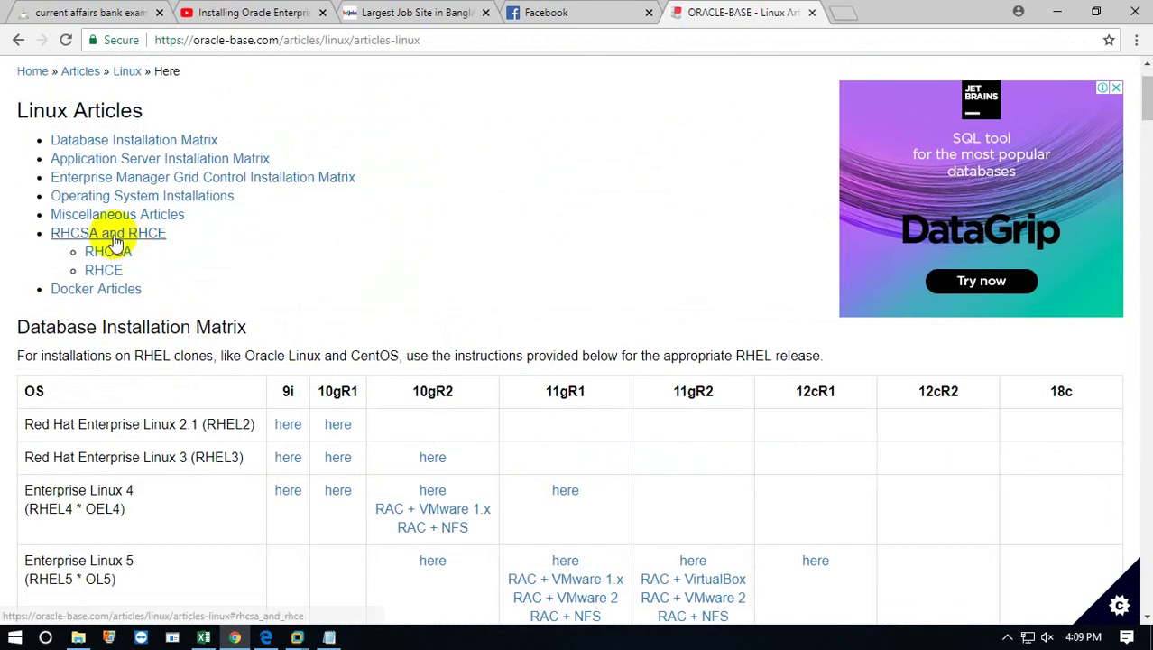
pyautogui.click(115, 242)
pyautogui.scroll(-2, 121, 239)
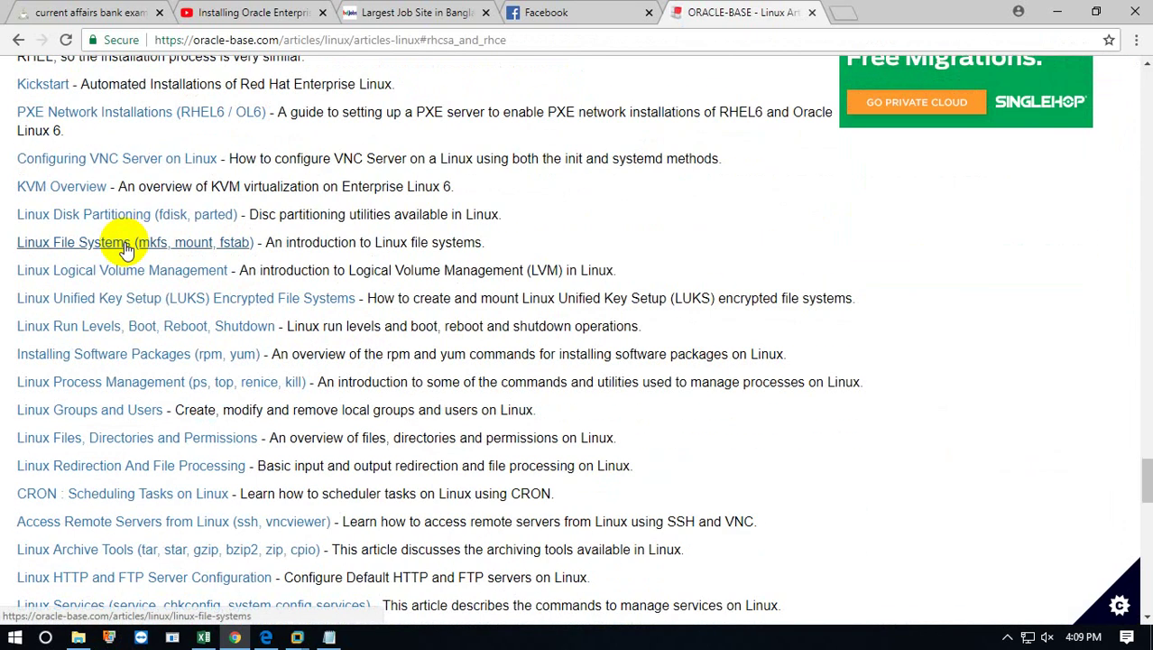
pyautogui.scroll(2, 126, 251)
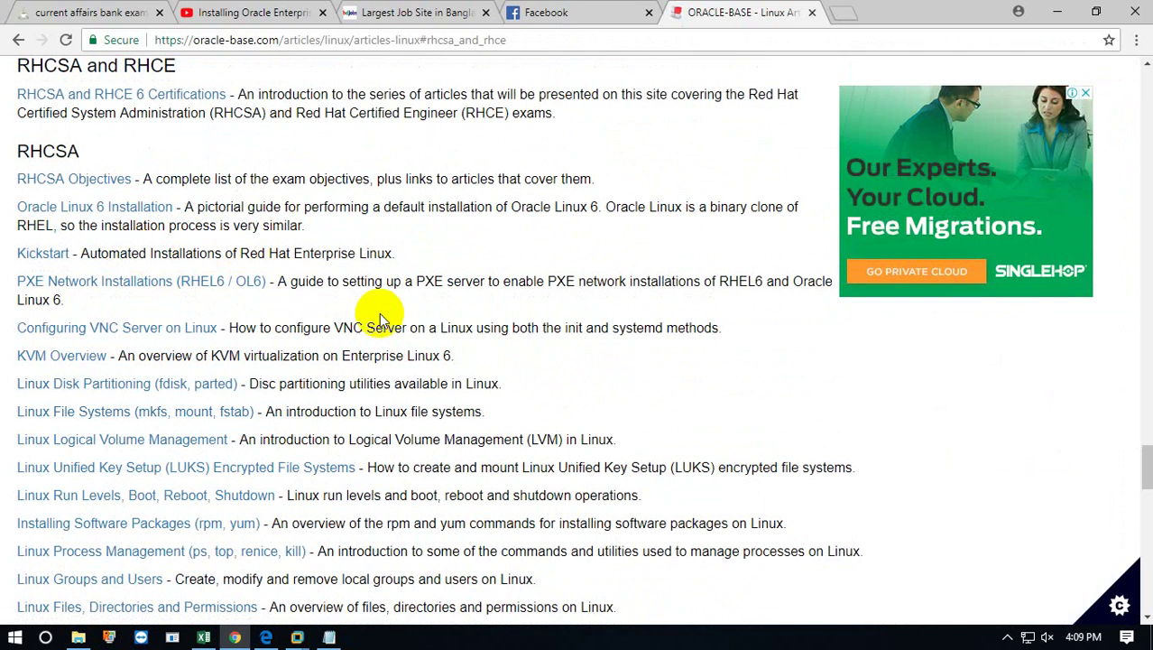
# Open the Oracle Linux 6 Installation guide and scroll through its pictorial steps.
pyautogui.click(145, 207)
pyautogui.scroll(-5, 339, 325)
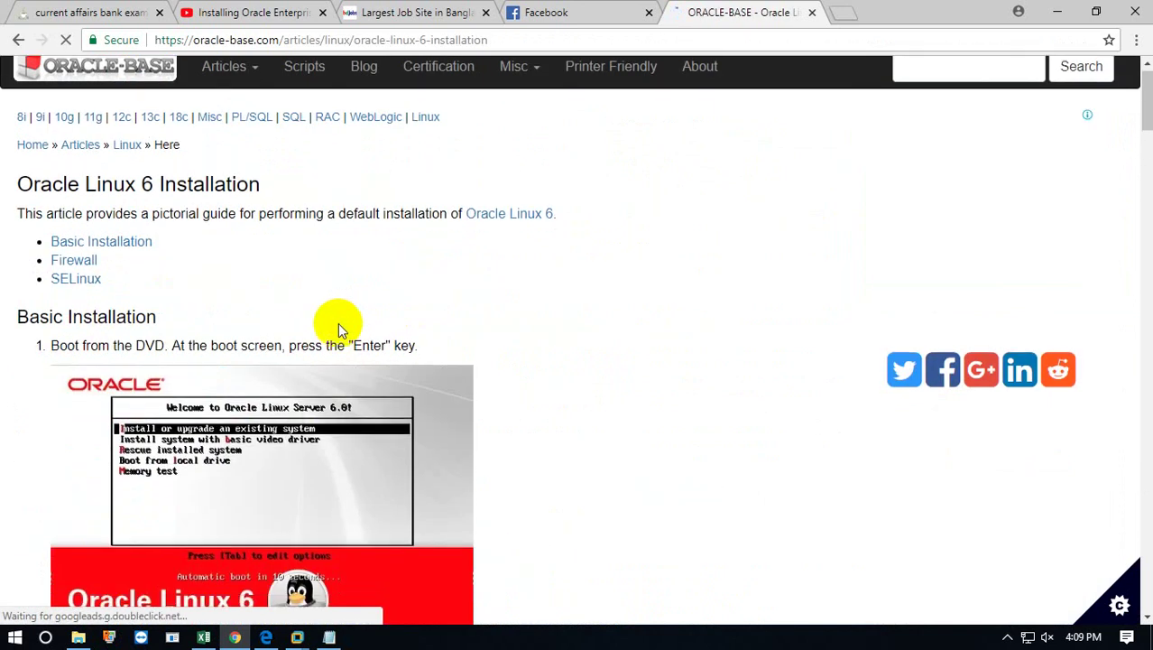
pyautogui.scroll(-20, 339, 329)
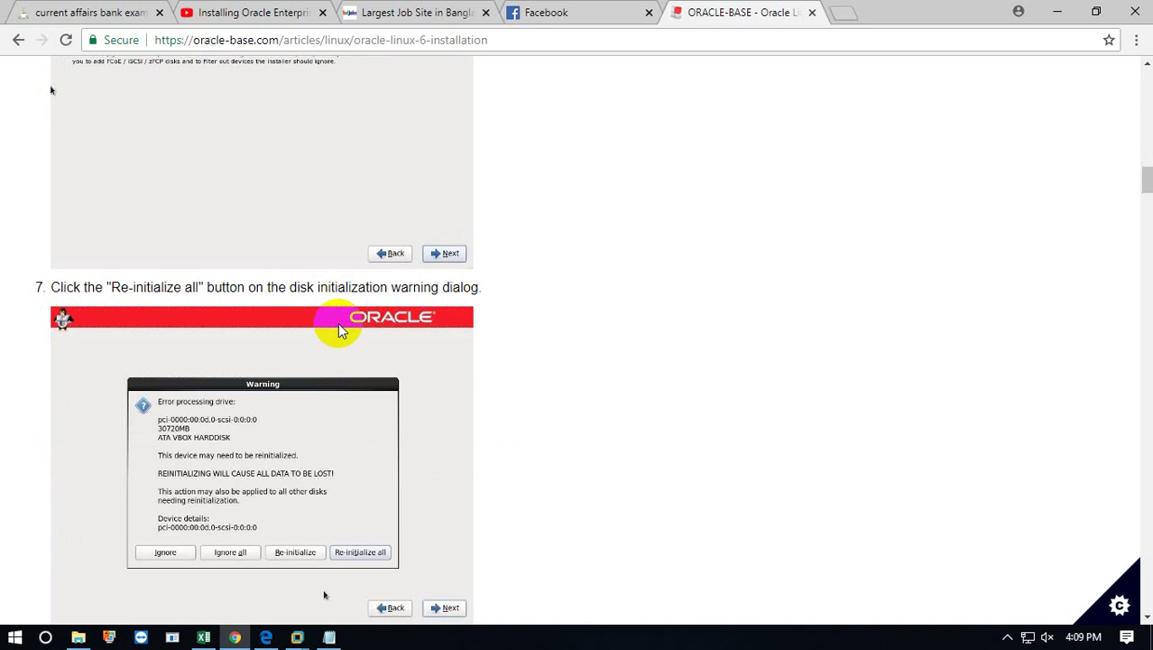
pyautogui.scroll(-20, 339, 331)
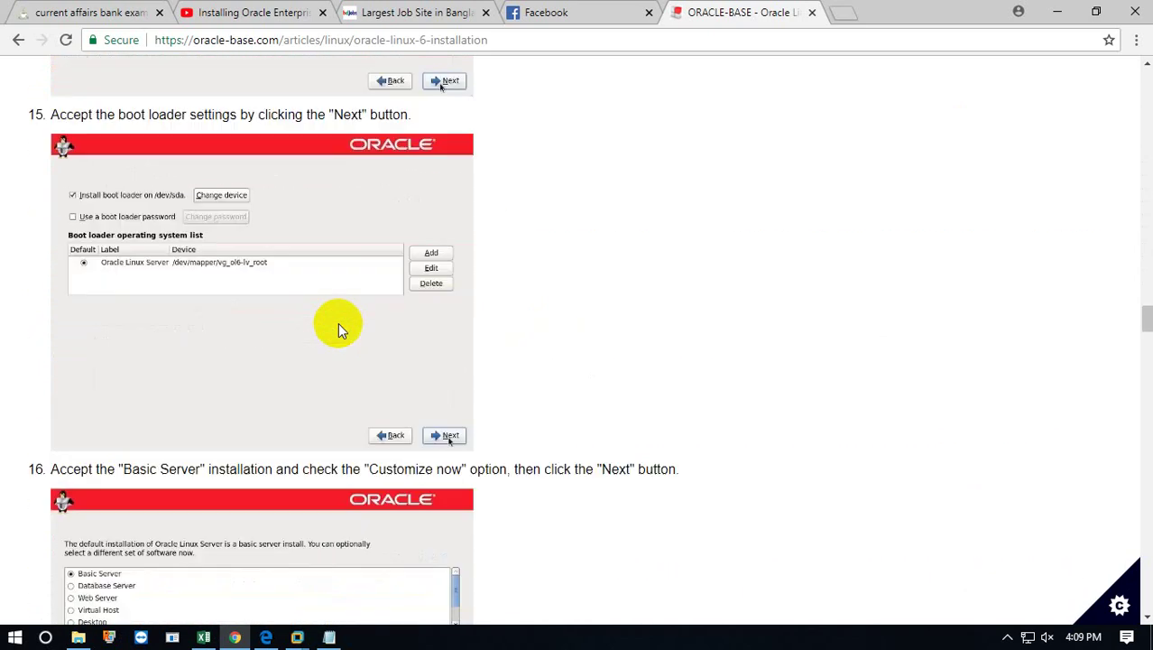
pyautogui.scroll(-15, 339, 329)
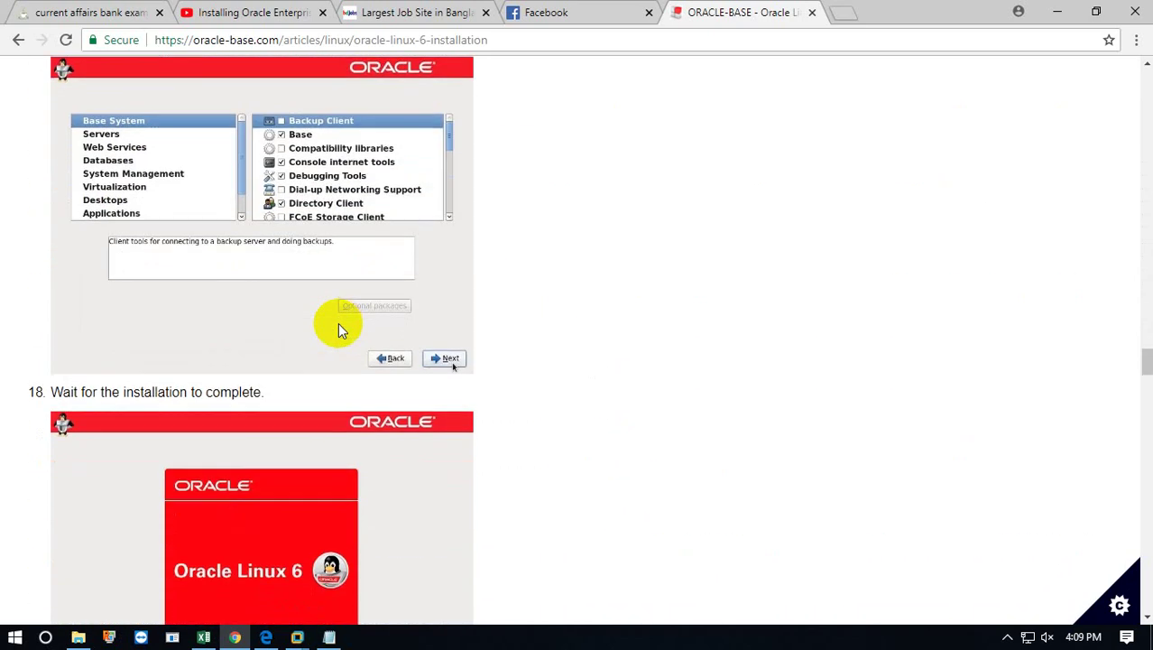
pyautogui.scroll(20, 339, 331)
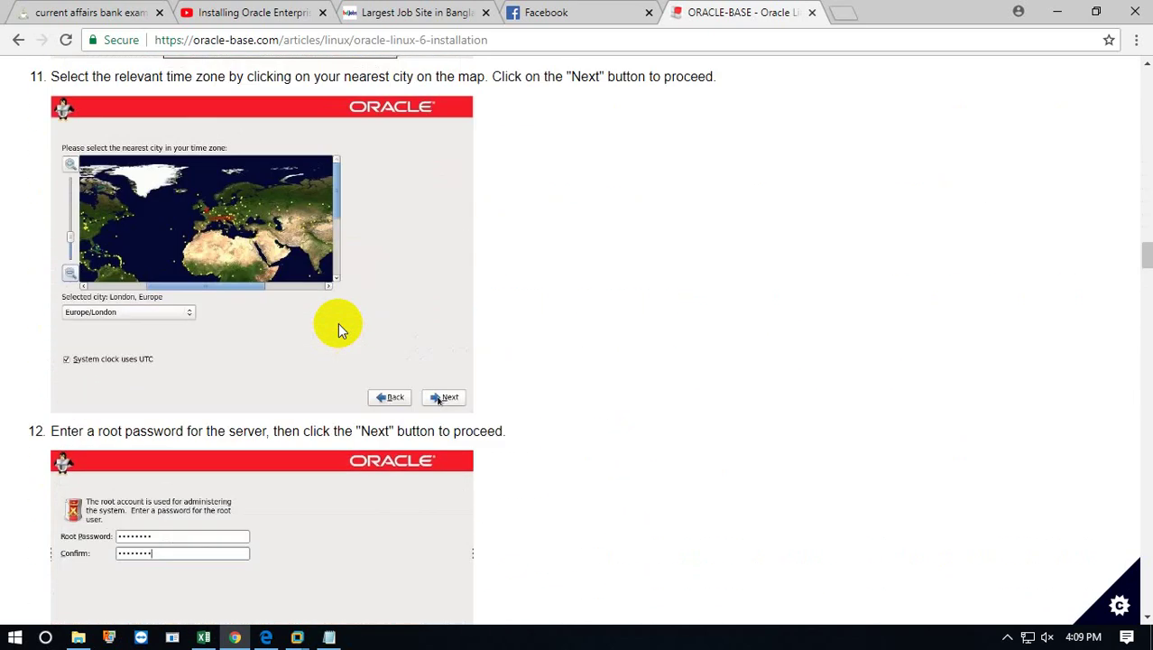
pyautogui.scroll(20, 341, 330)
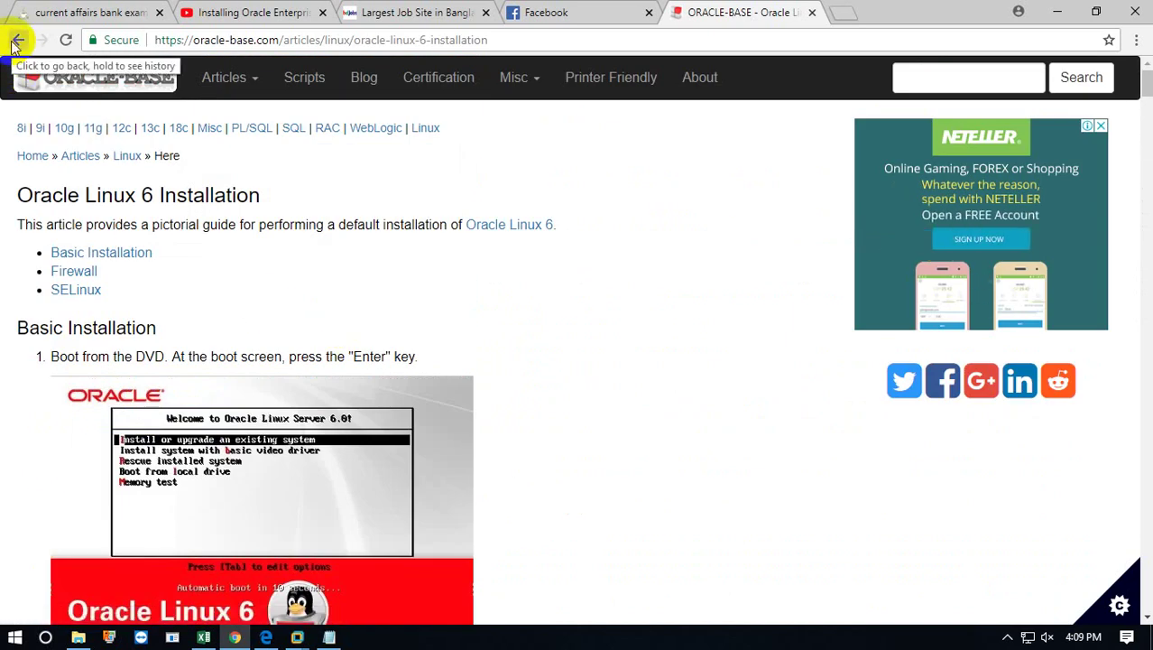
# Return to the Linux articles page and scroll up to Operating System Installations, listing Oracle Linux 6 and 7.
pyautogui.click(16, 42)
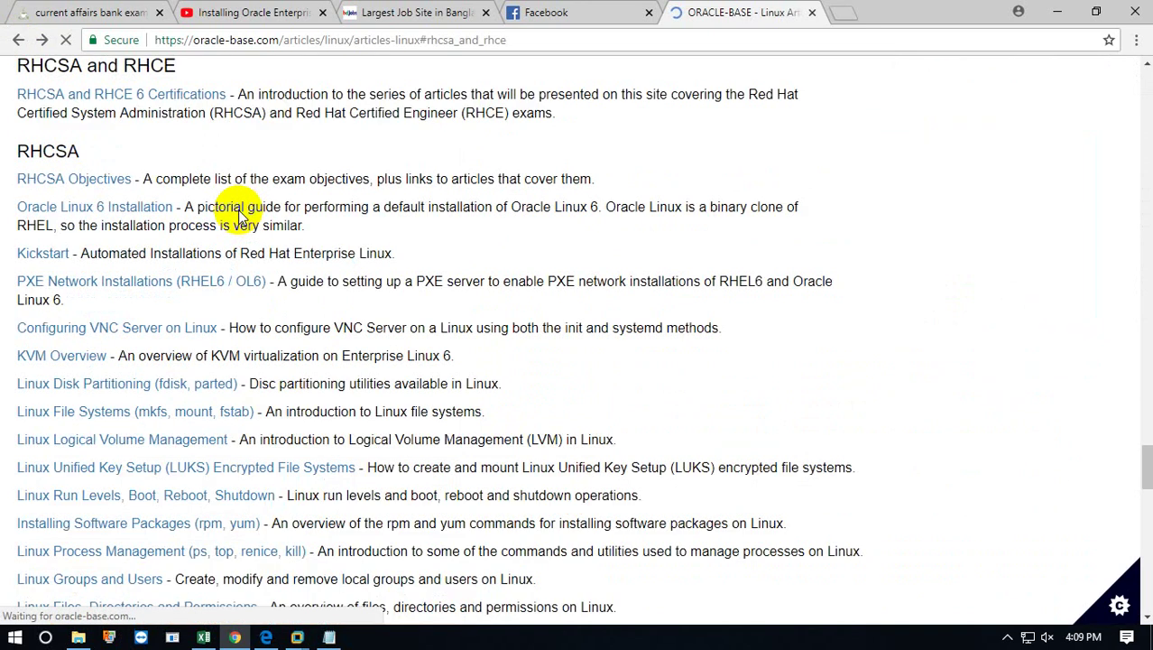
pyautogui.scroll(-5, 287, 307)
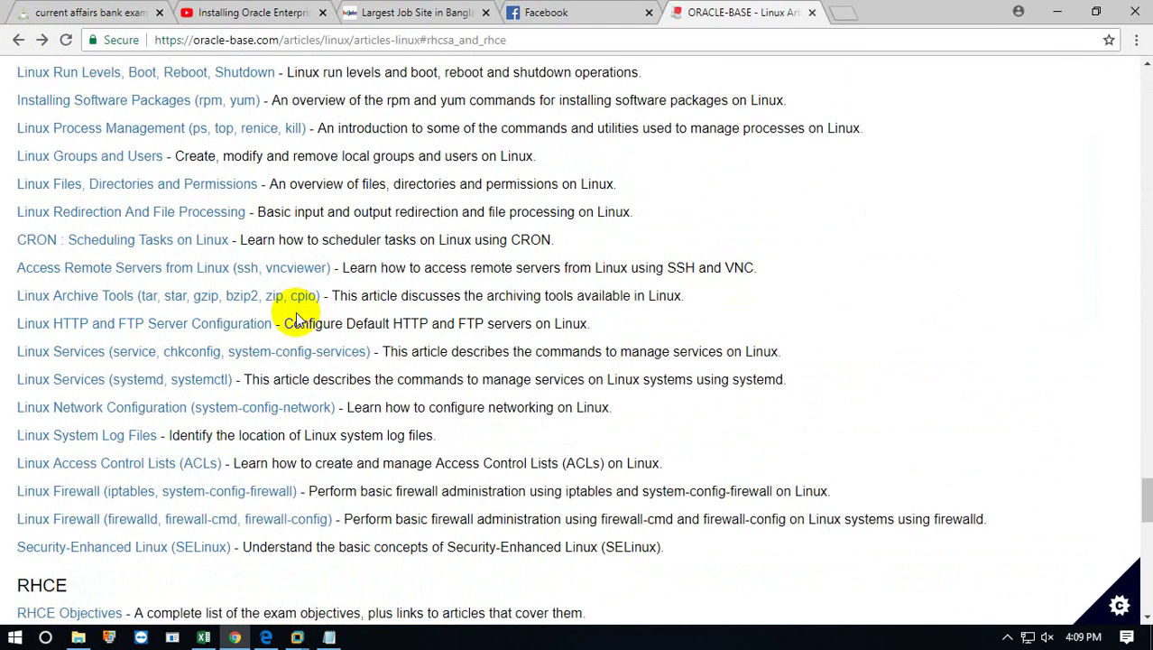
pyautogui.scroll(3, 296, 320)
pyautogui.scroll(2, 296, 320)
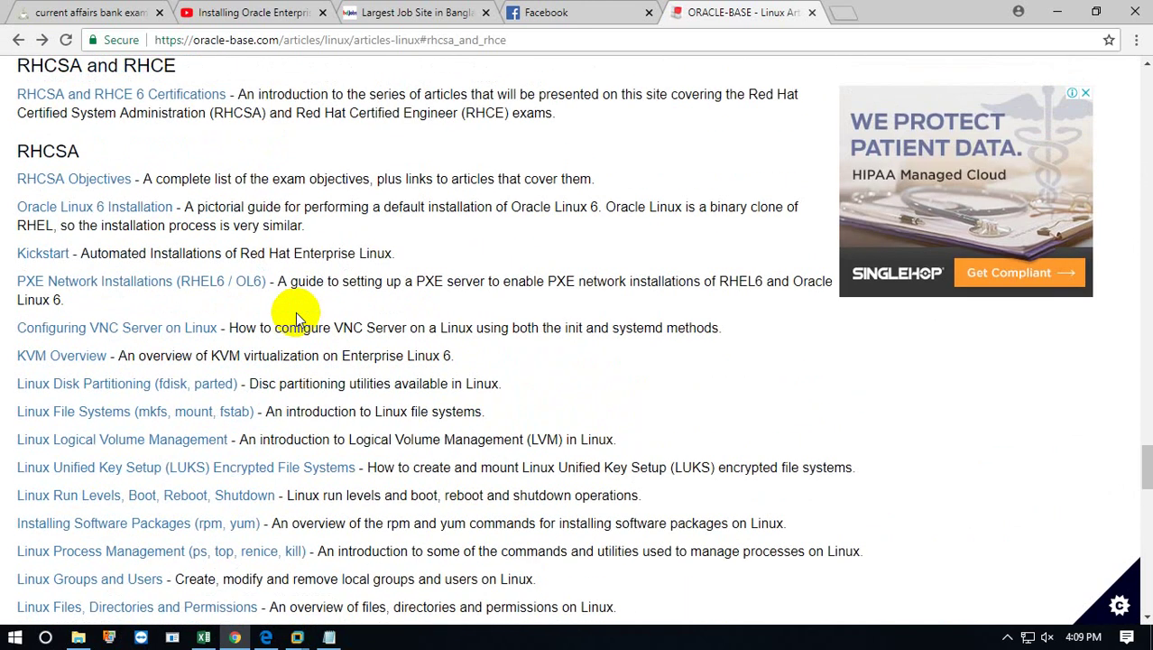
pyautogui.scroll(1, 297, 311)
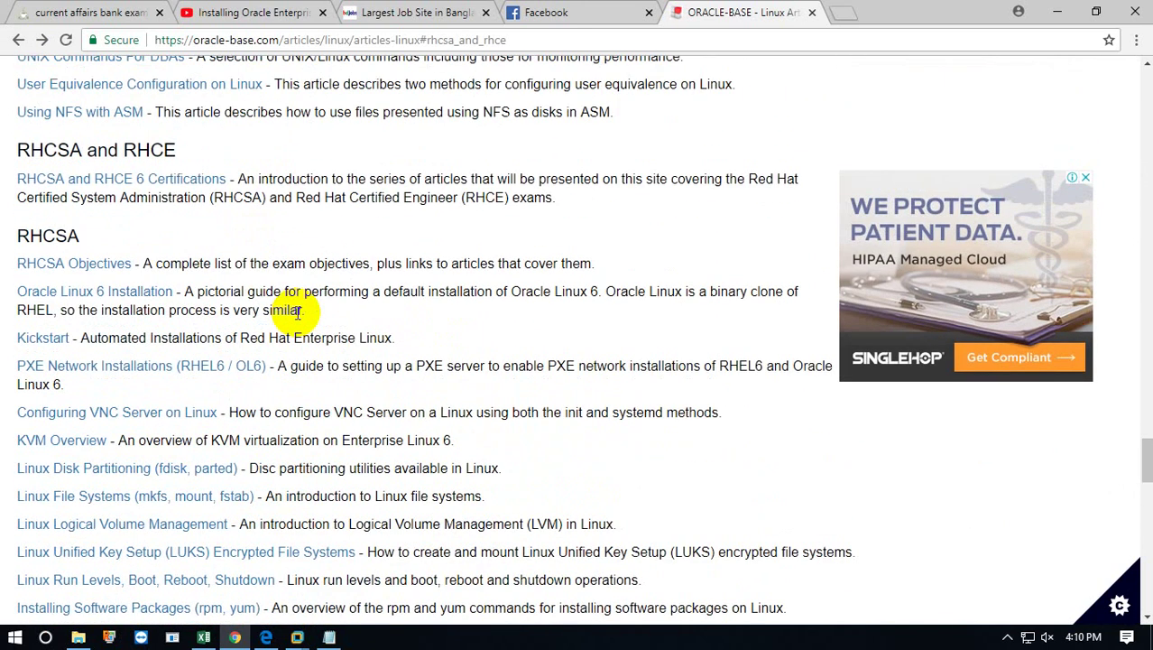
pyautogui.scroll(5, 297, 311)
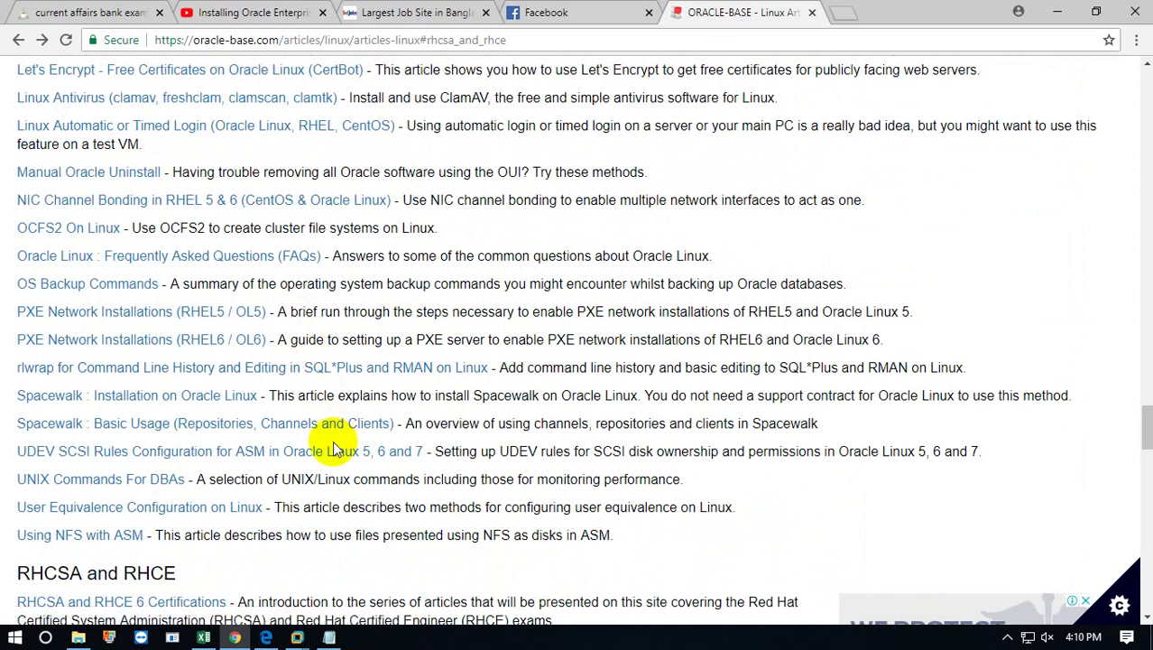
pyautogui.scroll(3, 333, 449)
pyautogui.scroll(12, 333, 448)
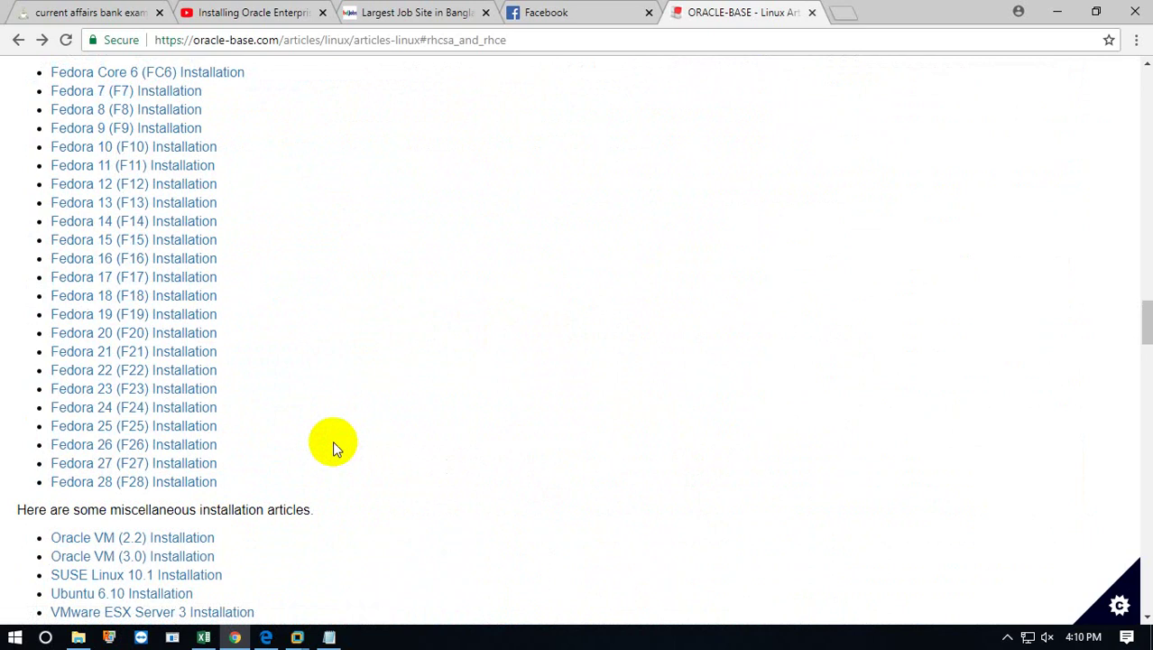
pyautogui.scroll(4, 333, 445)
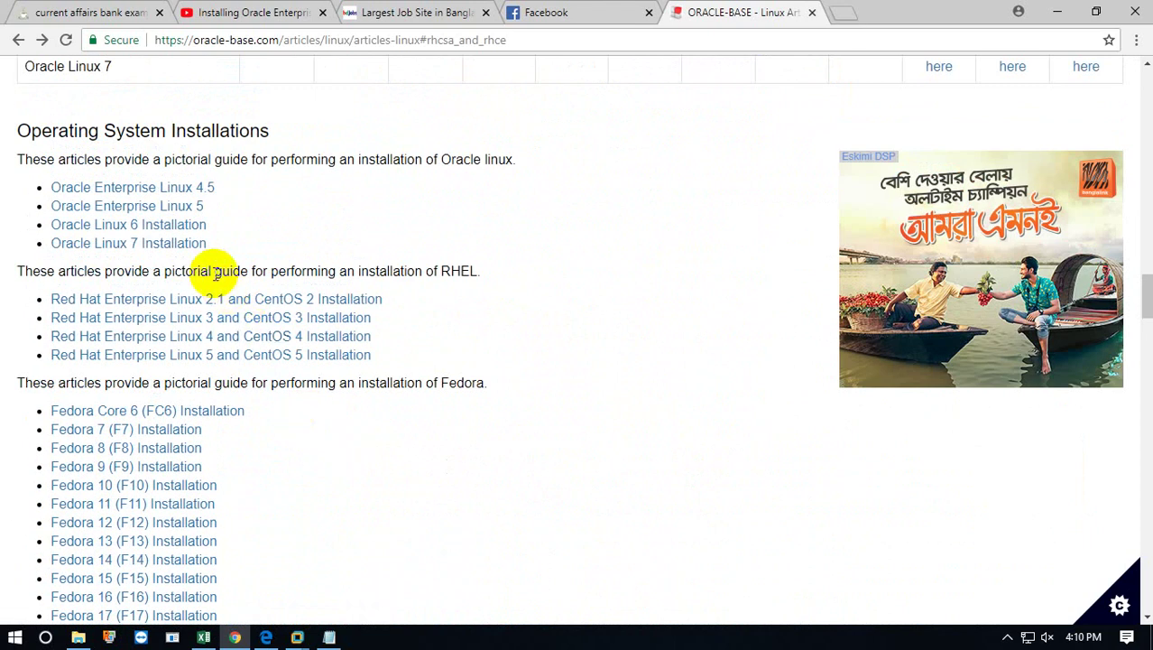
# Reopen the Oracle Linux 6 Installation article and scroll down through it to the Firewall section.
pyautogui.click(174, 235)
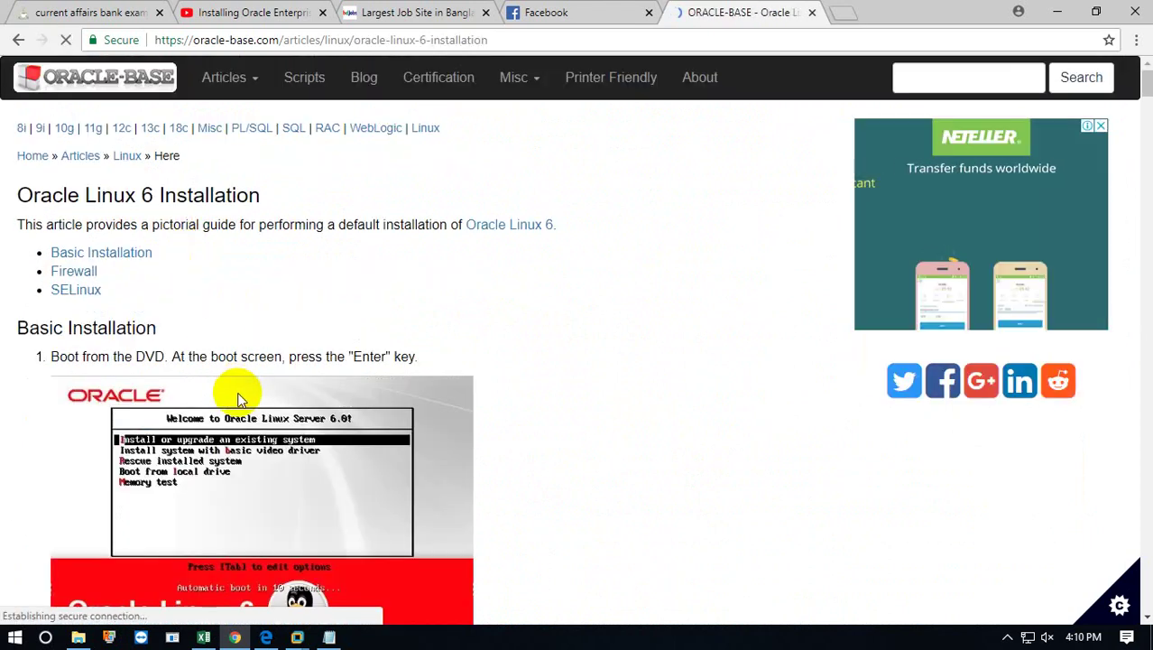
pyautogui.scroll(-12, 239, 397)
pyautogui.scroll(-20, 238, 397)
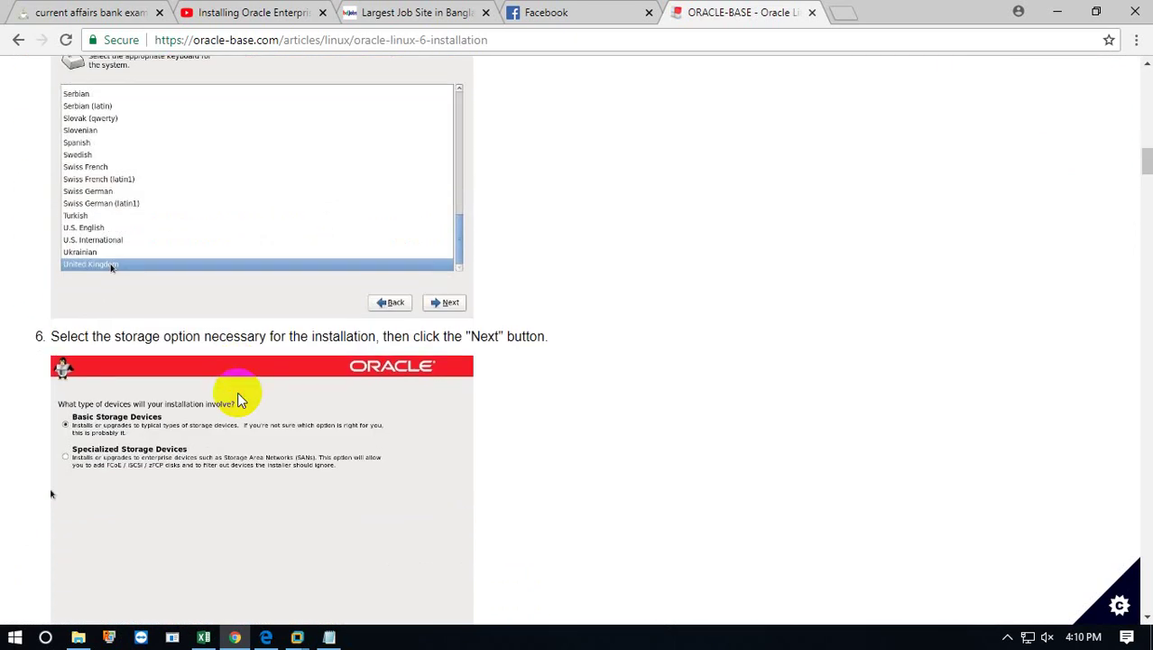
pyautogui.scroll(-20, 240, 397)
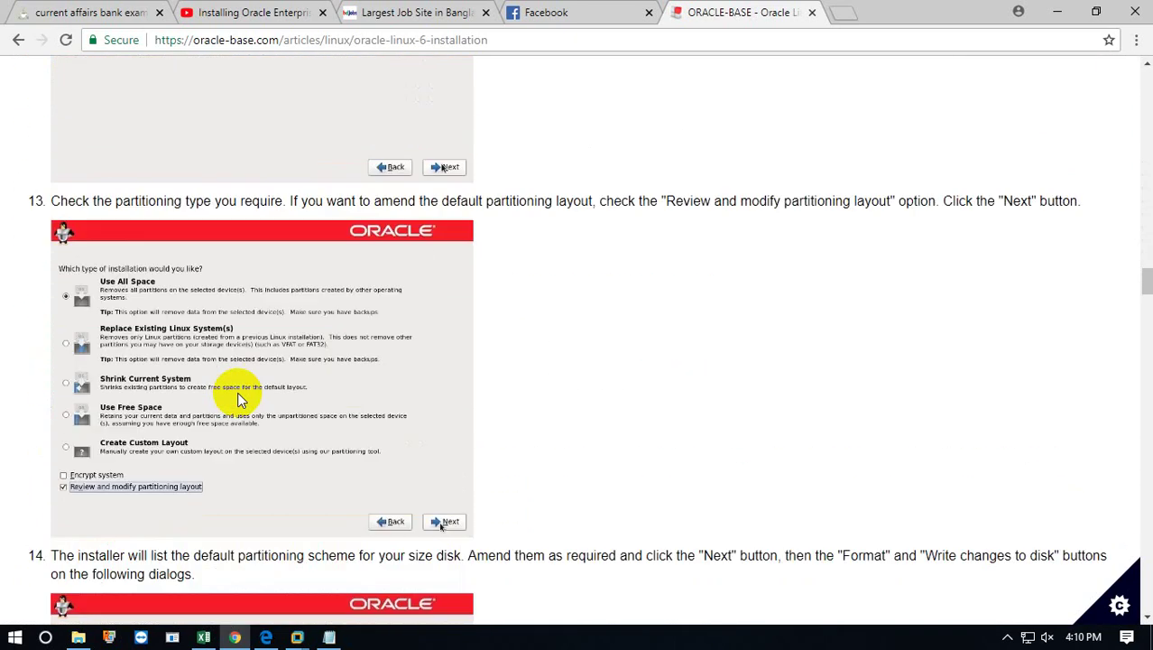
pyautogui.scroll(-18, 239, 398)
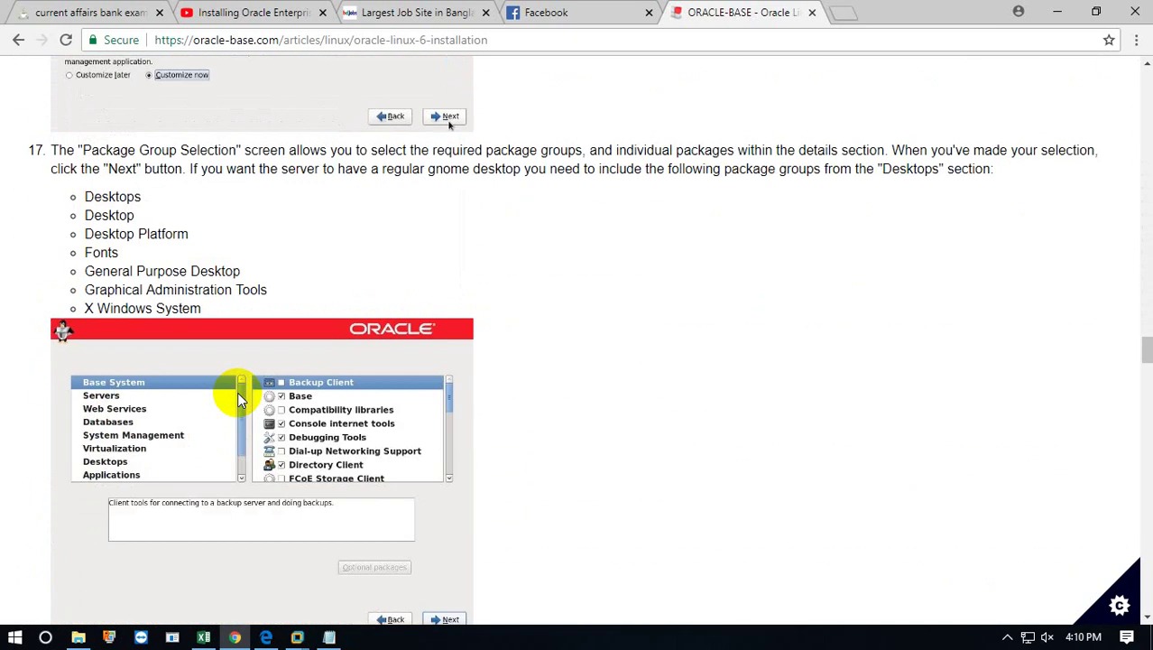
pyautogui.scroll(-18, 238, 394)
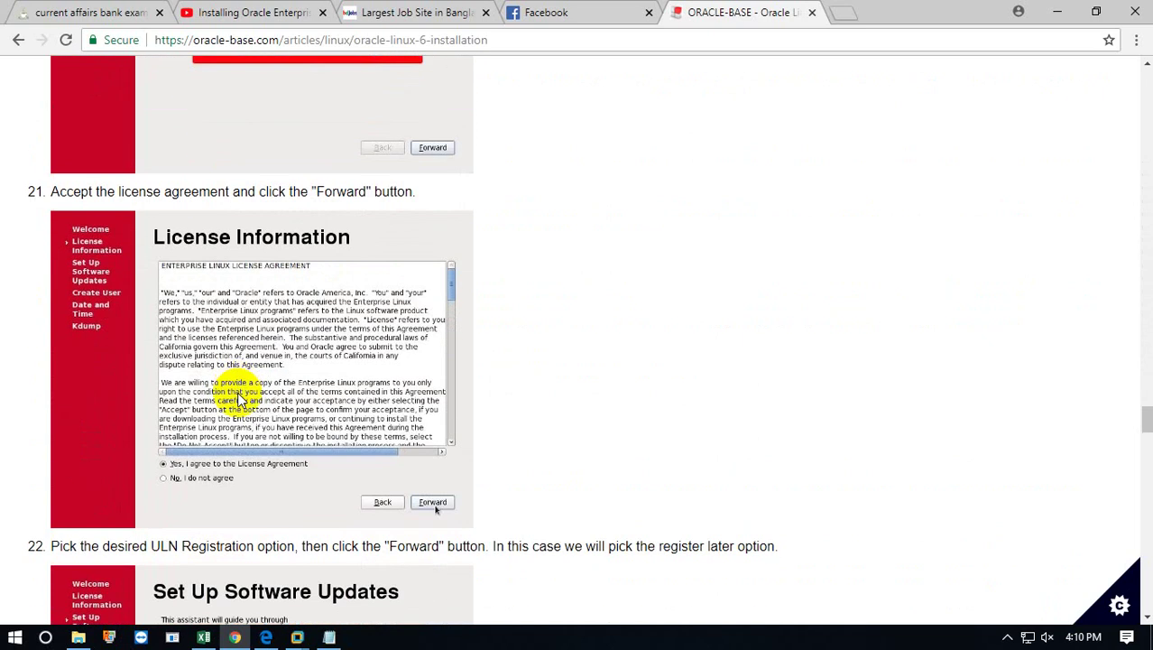
pyautogui.scroll(-20, 239, 394)
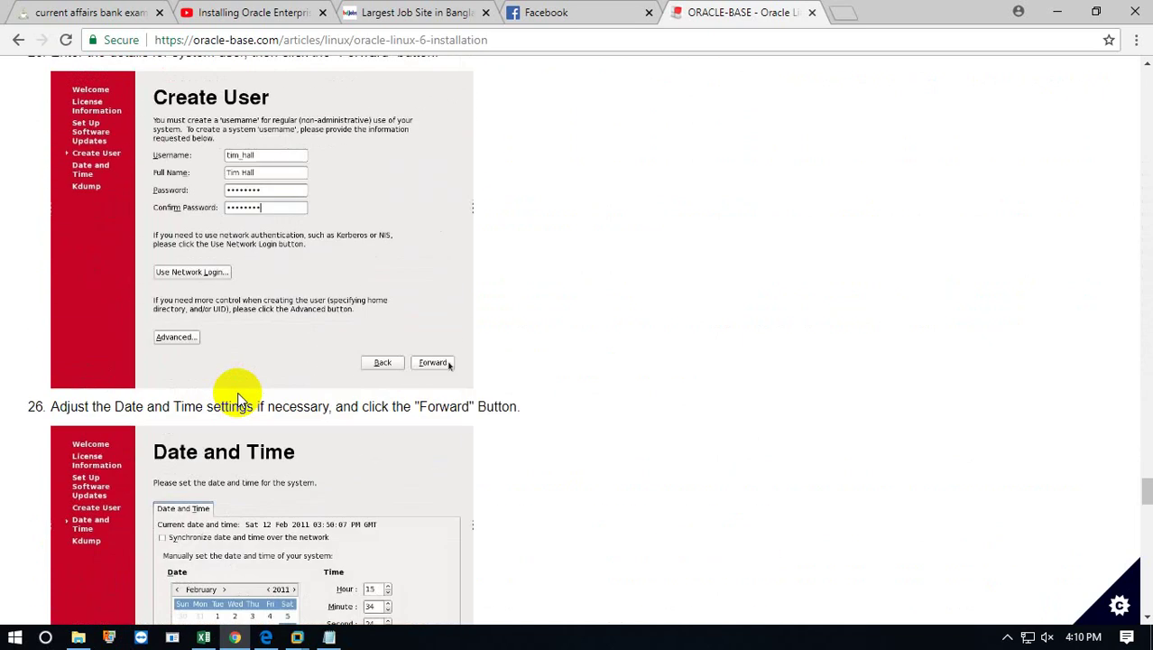
pyautogui.scroll(-10, 240, 400)
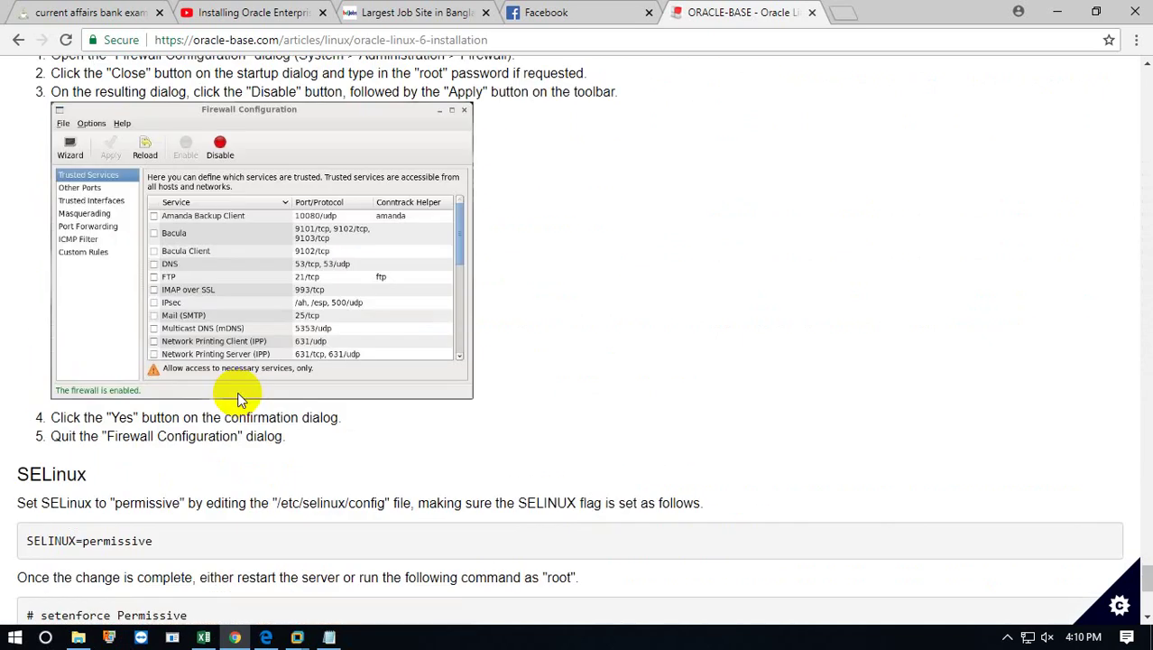
pyautogui.scroll(8, 239, 400)
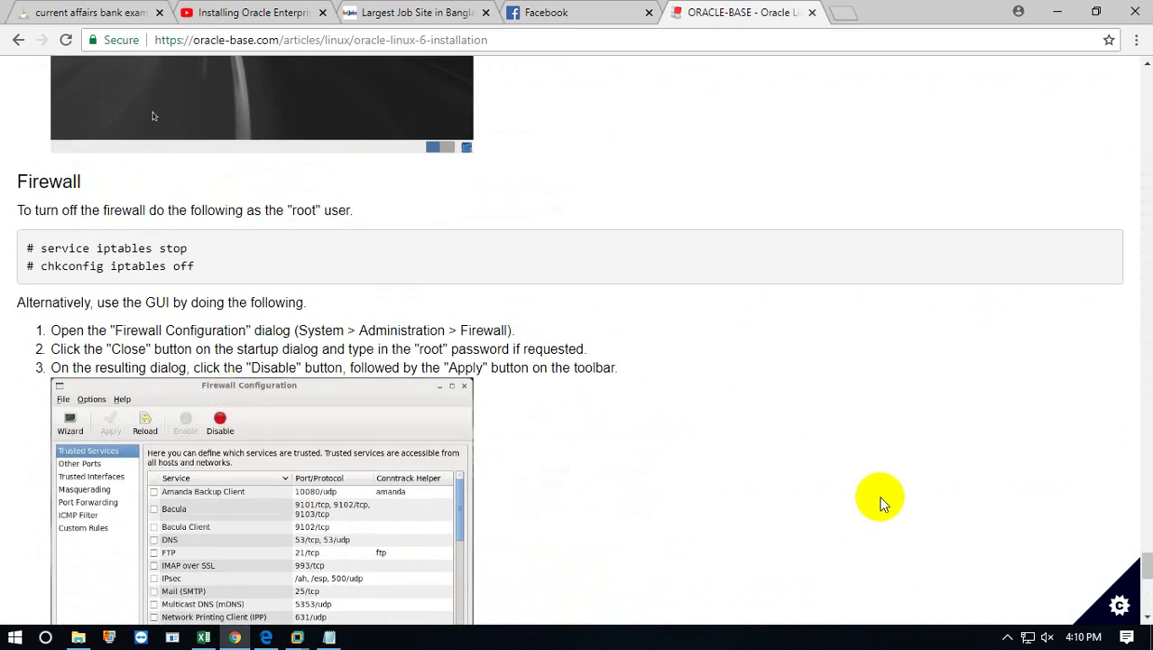
pyautogui.click(1007, 635)
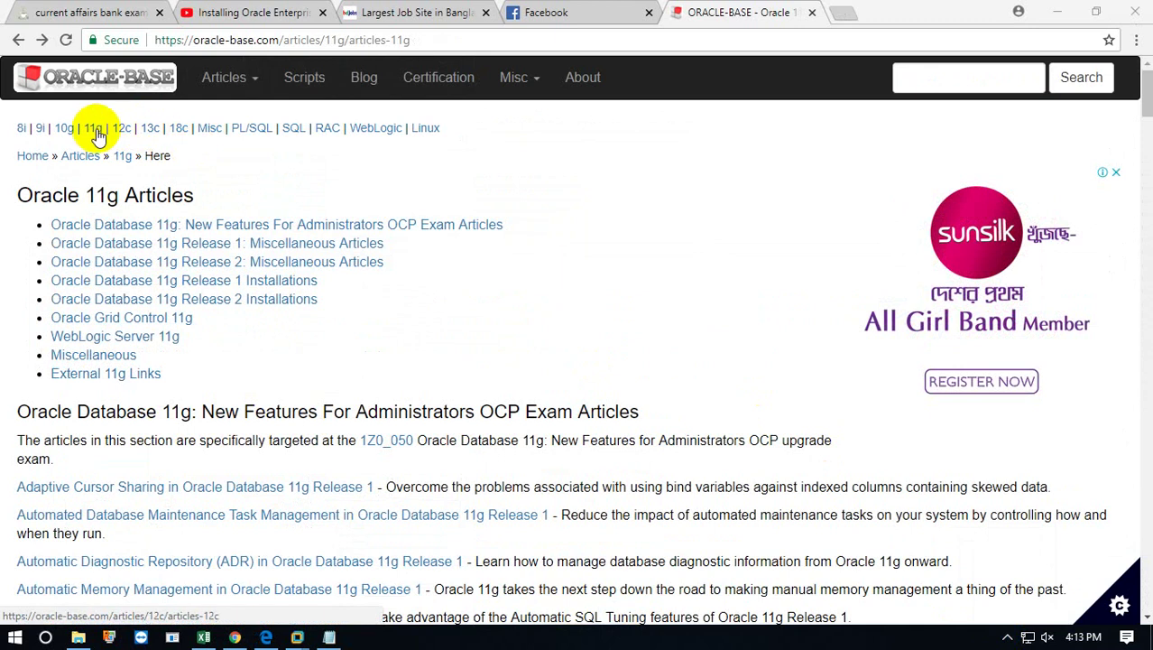
# Open the Oracle 11g Articles index and skim the top of the page.
pyautogui.click(93, 129)
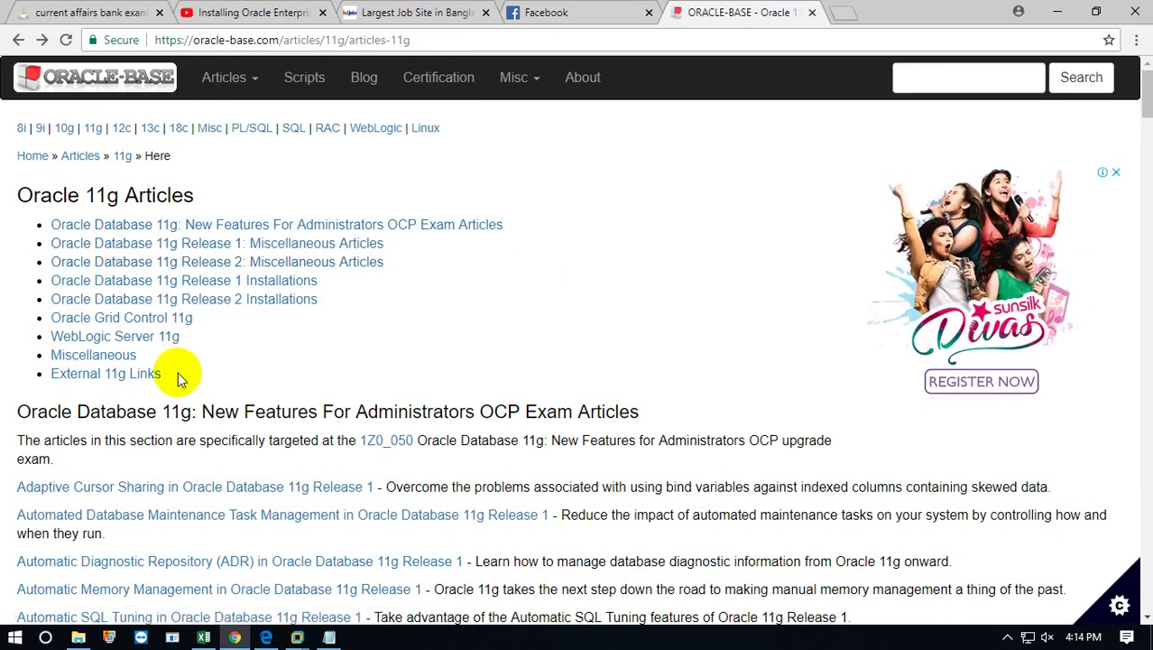
pyautogui.scroll(-15, 124, 379)
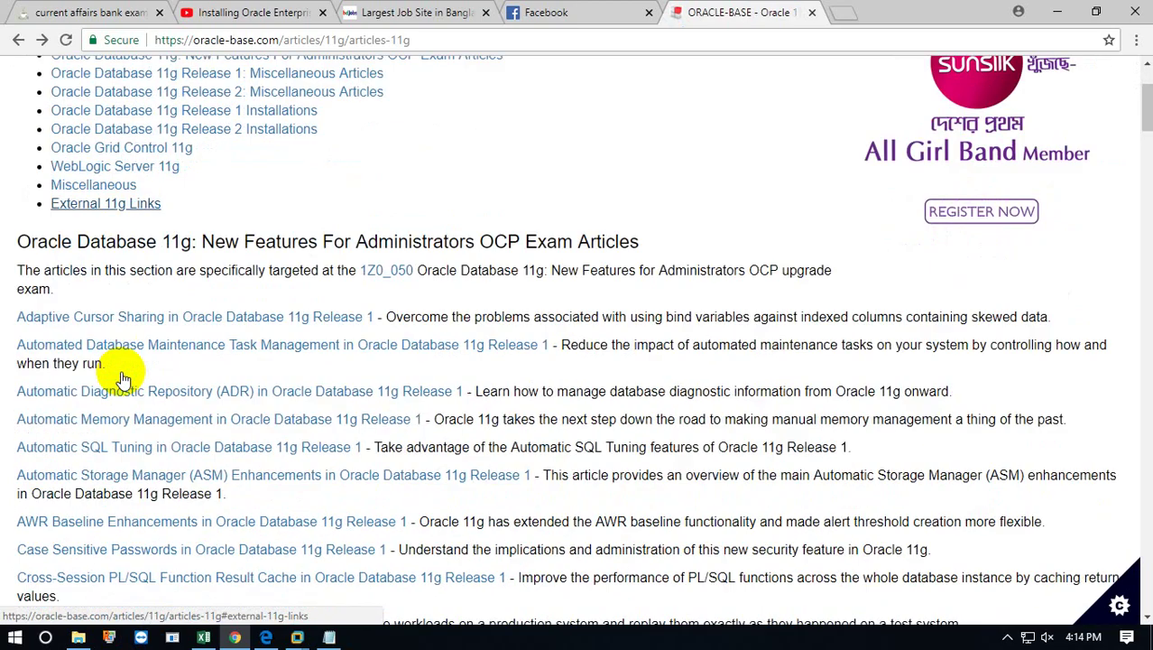
pyautogui.scroll(-15, 123, 379)
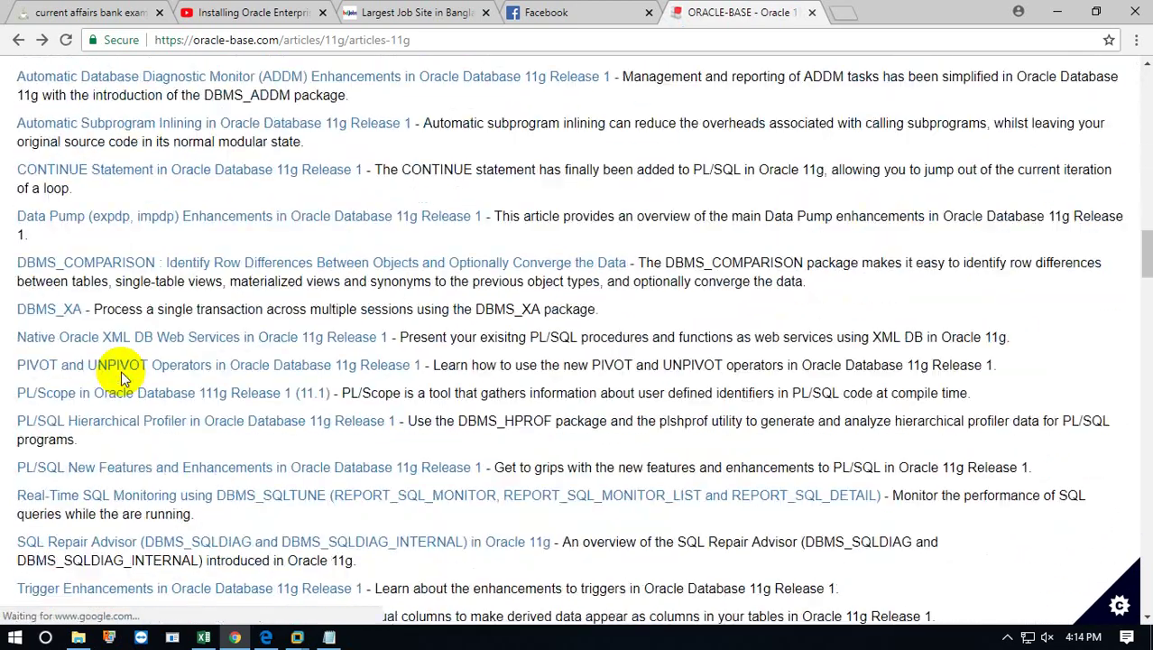
pyautogui.scroll(-7, 124, 379)
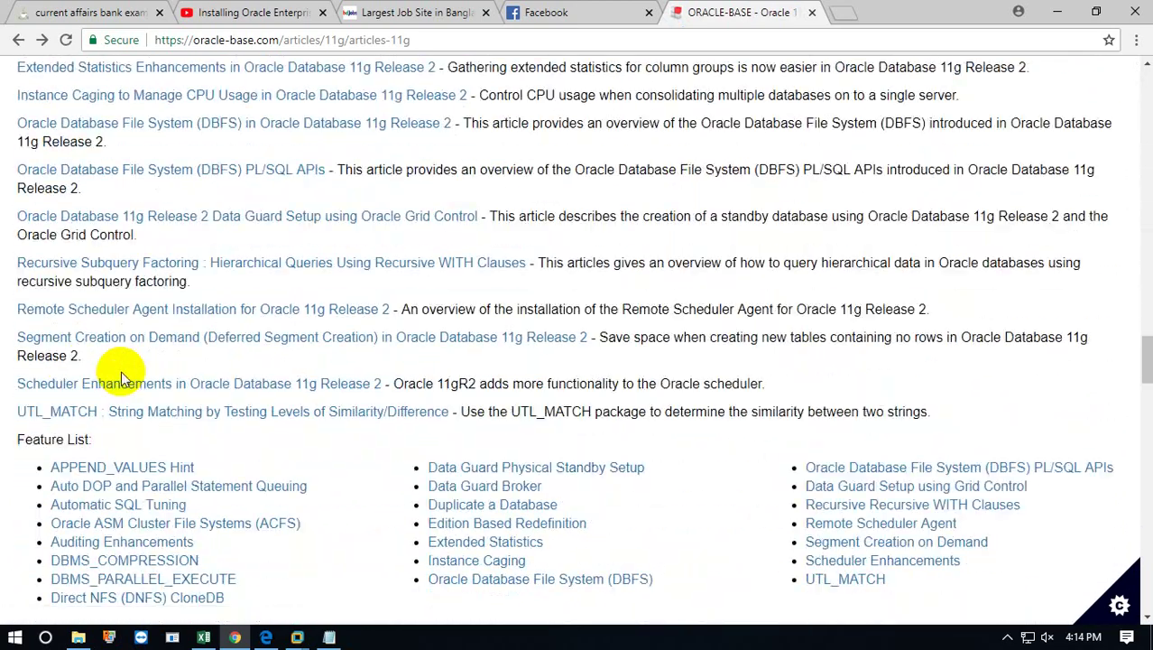
pyautogui.scroll(8, 121, 377)
pyautogui.scroll(-2, 124, 378)
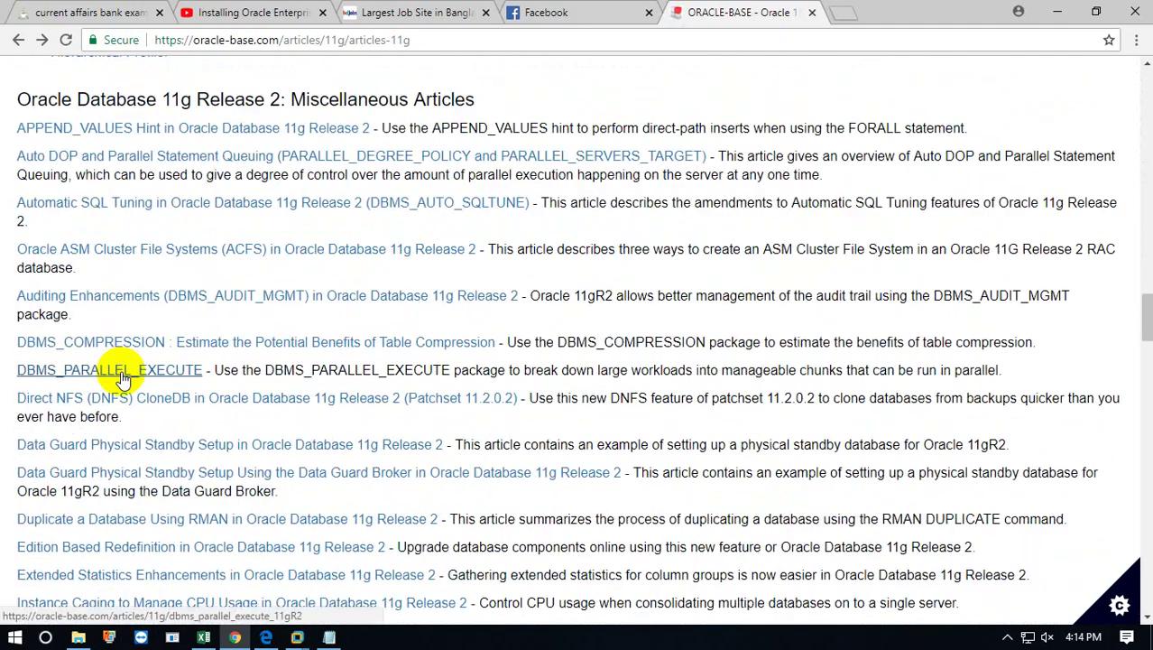
pyautogui.scroll(7, 124, 379)
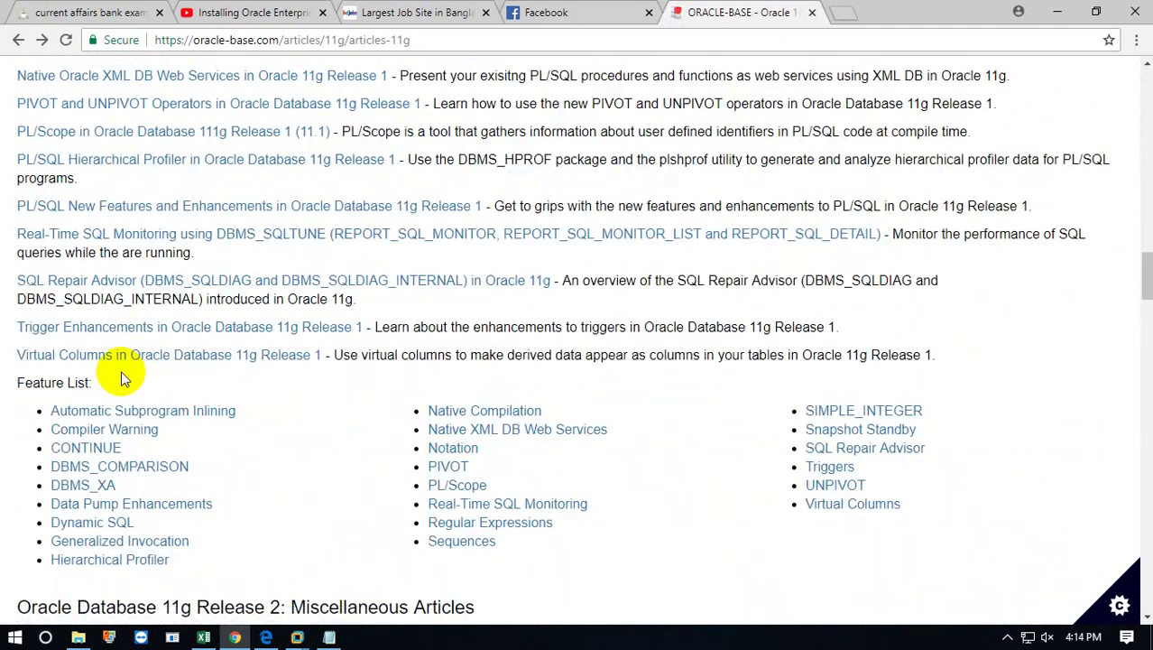
pyautogui.scroll(5, 124, 379)
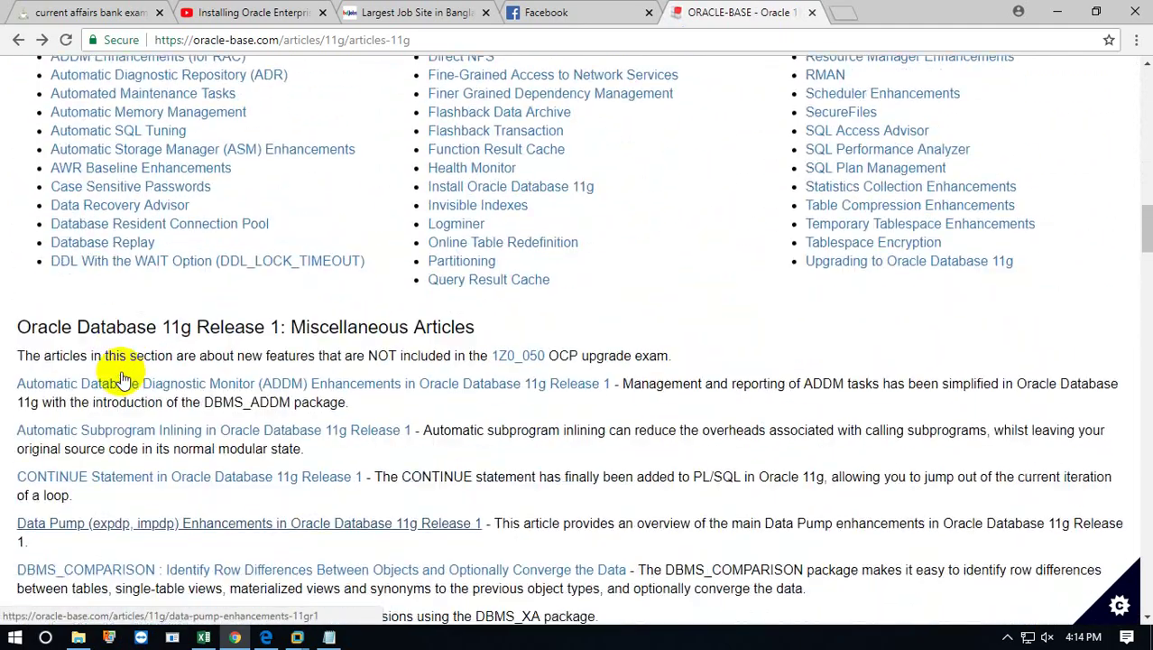
pyautogui.scroll(-8, 124, 377)
pyautogui.scroll(-20, 123, 379)
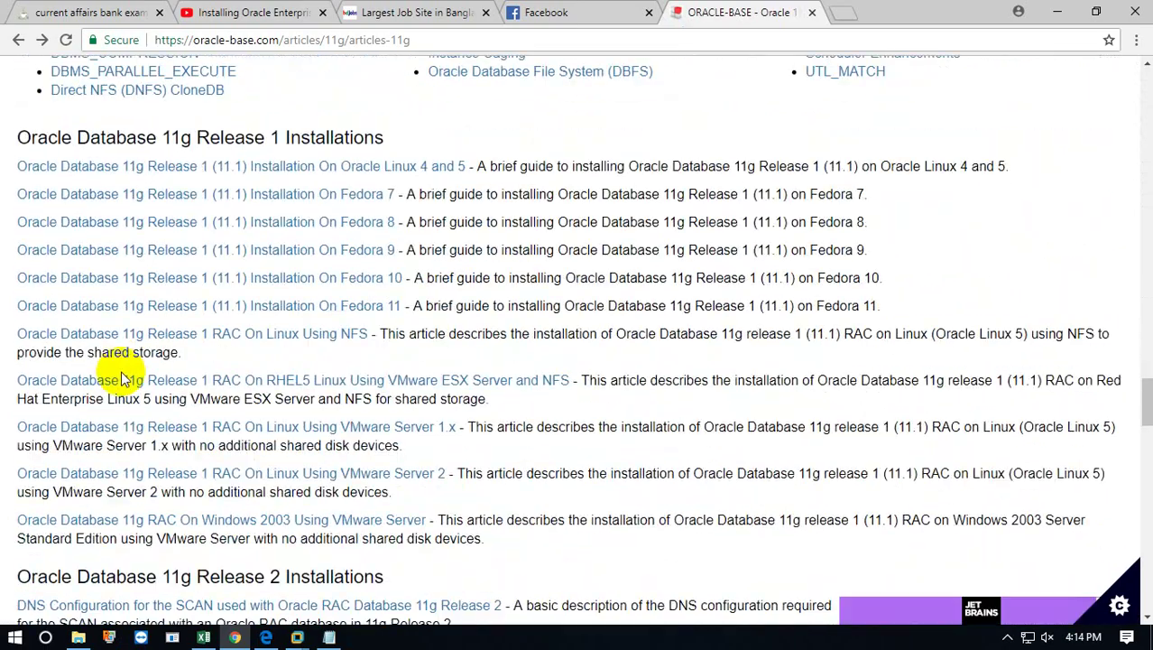
pyautogui.scroll(-8, 124, 379)
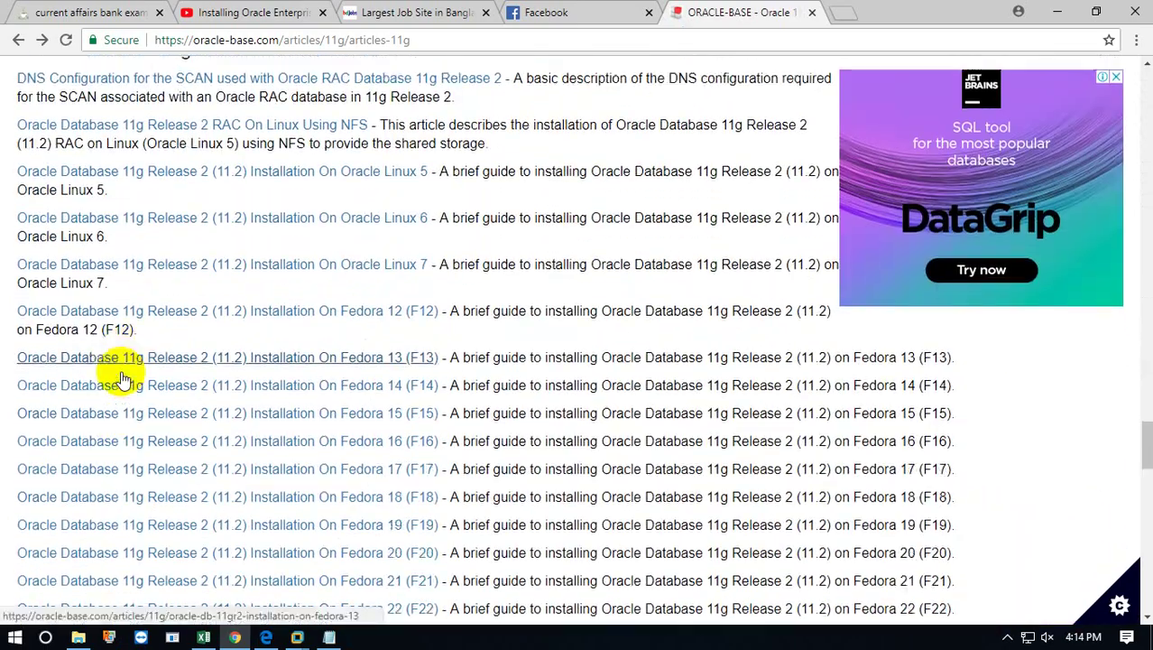
pyautogui.scroll(3, 124, 379)
pyautogui.scroll(15, 123, 379)
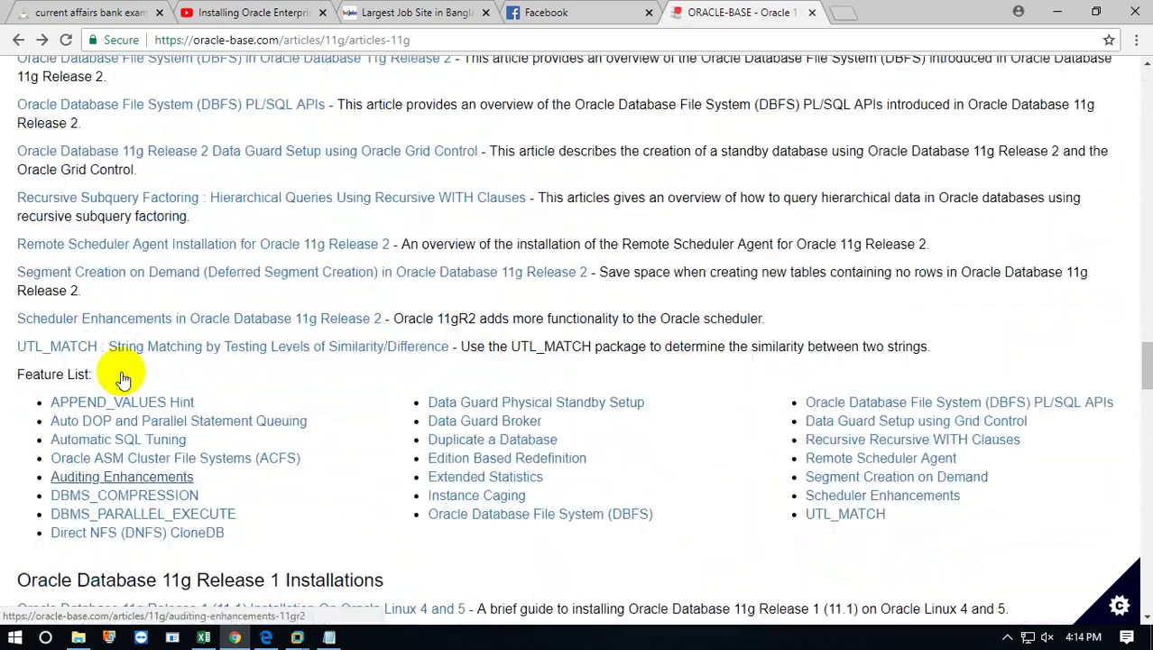
pyautogui.scroll(10, 123, 379)
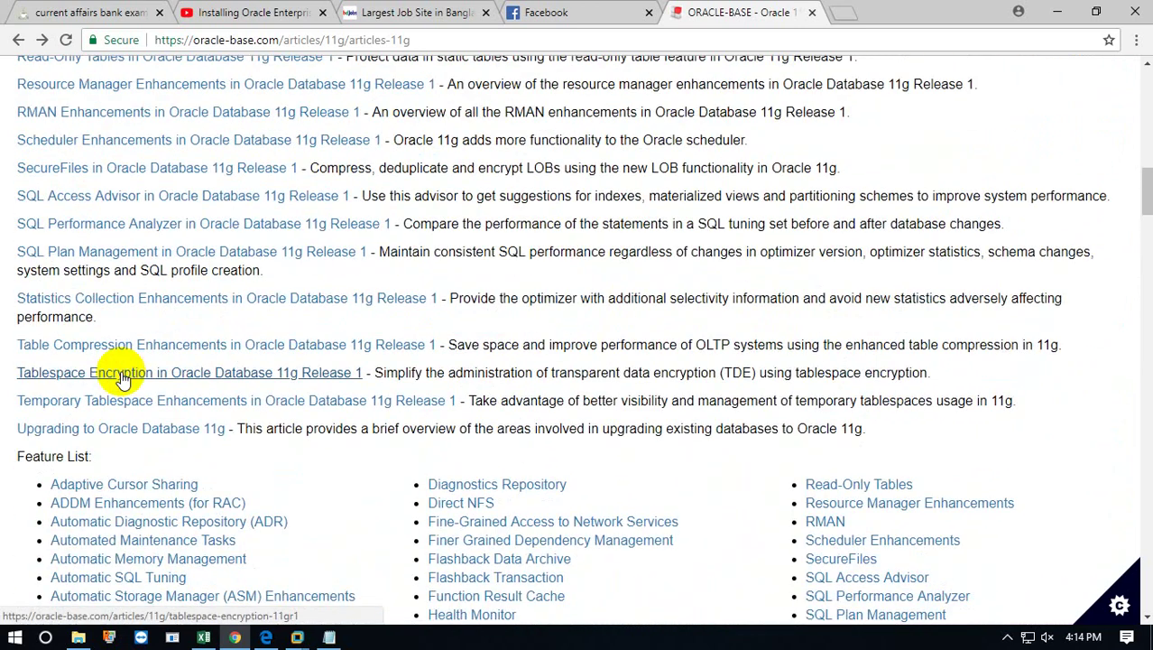
pyautogui.scroll(15, 124, 379)
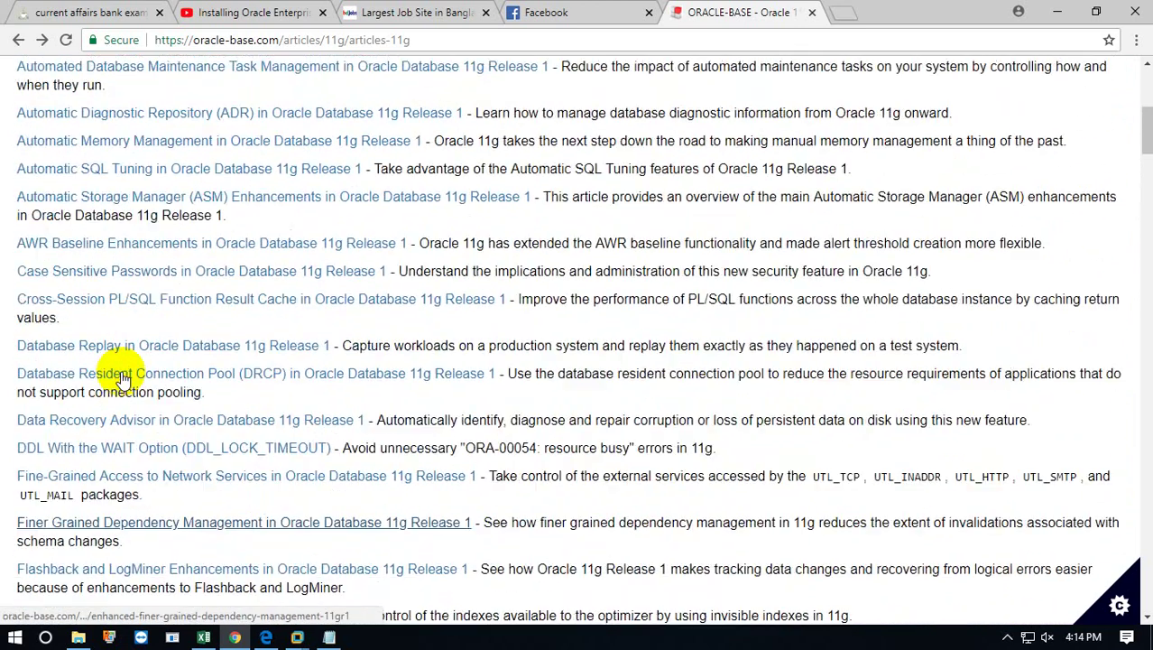
# Scroll down through the 11g sections to WebLogic Server 11g, then back up to the index.
pyautogui.scroll(-15, 121, 371)
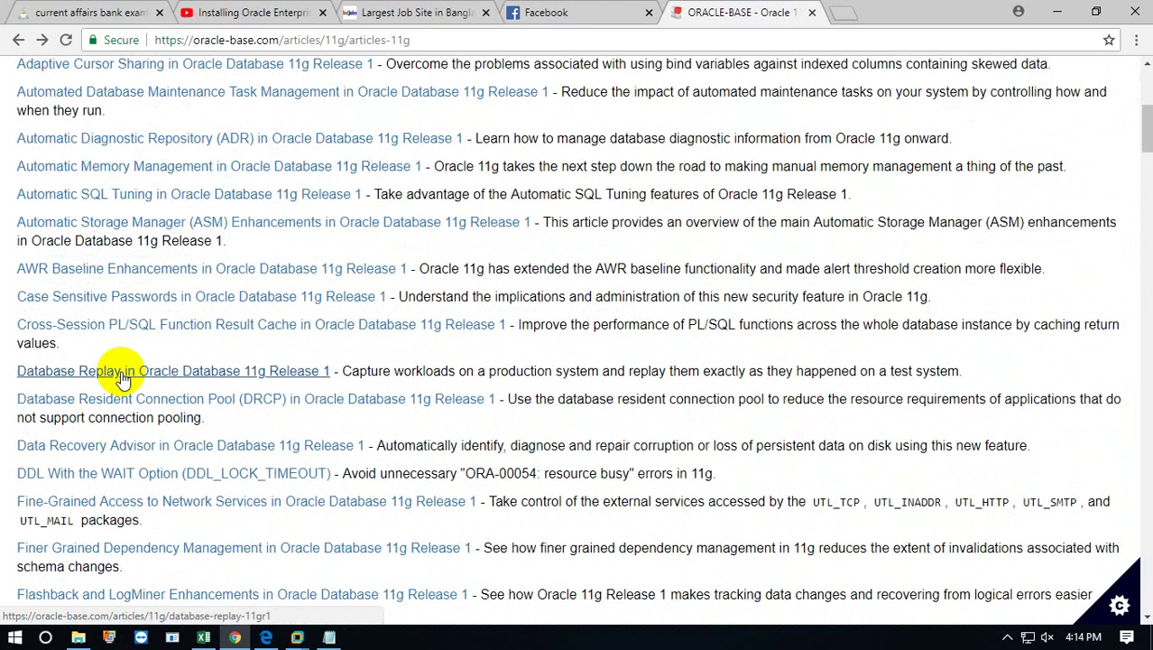
pyautogui.scroll(-6, 123, 379)
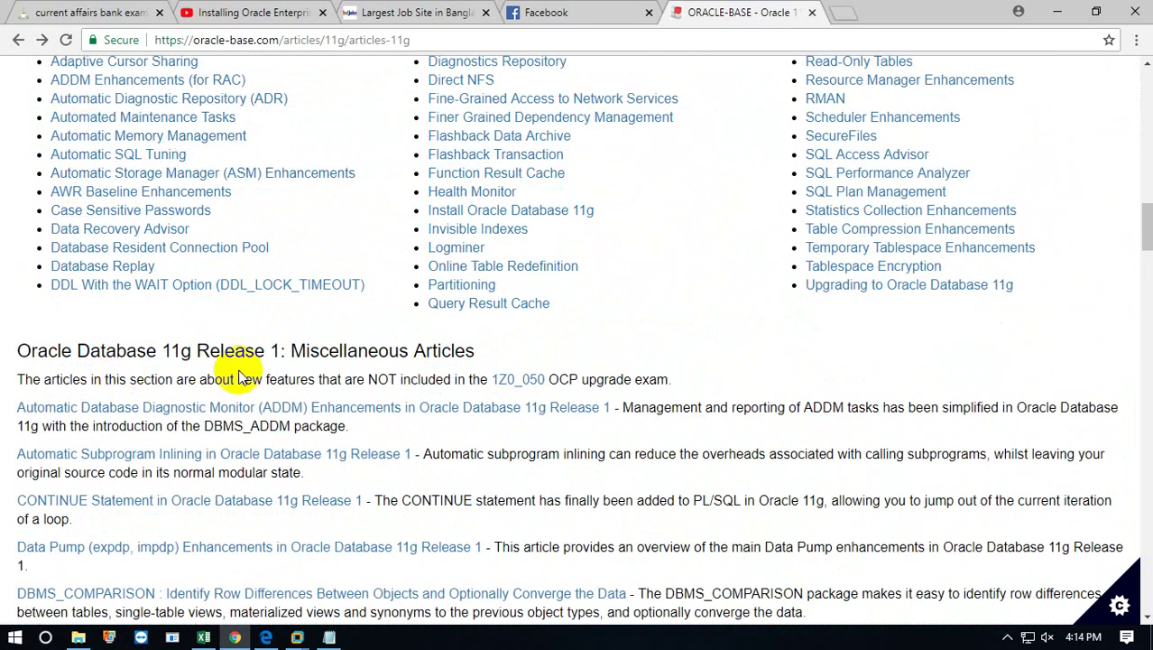
pyautogui.scroll(-1, 271, 415)
pyautogui.scroll(-15, 271, 415)
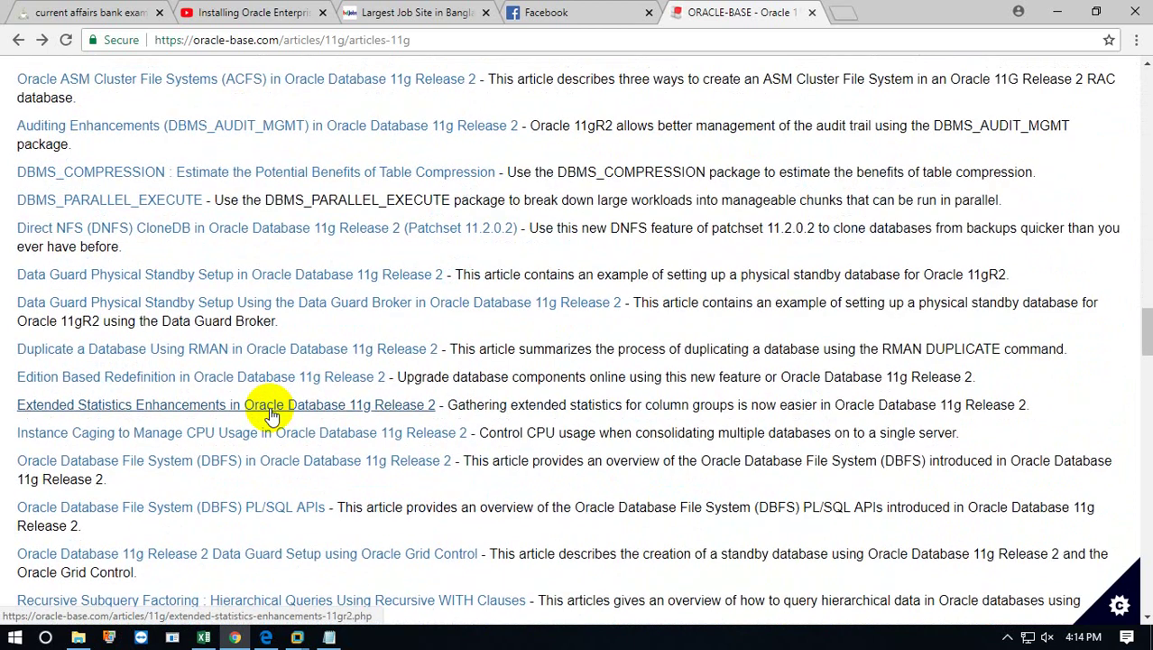
pyautogui.scroll(-7, 271, 413)
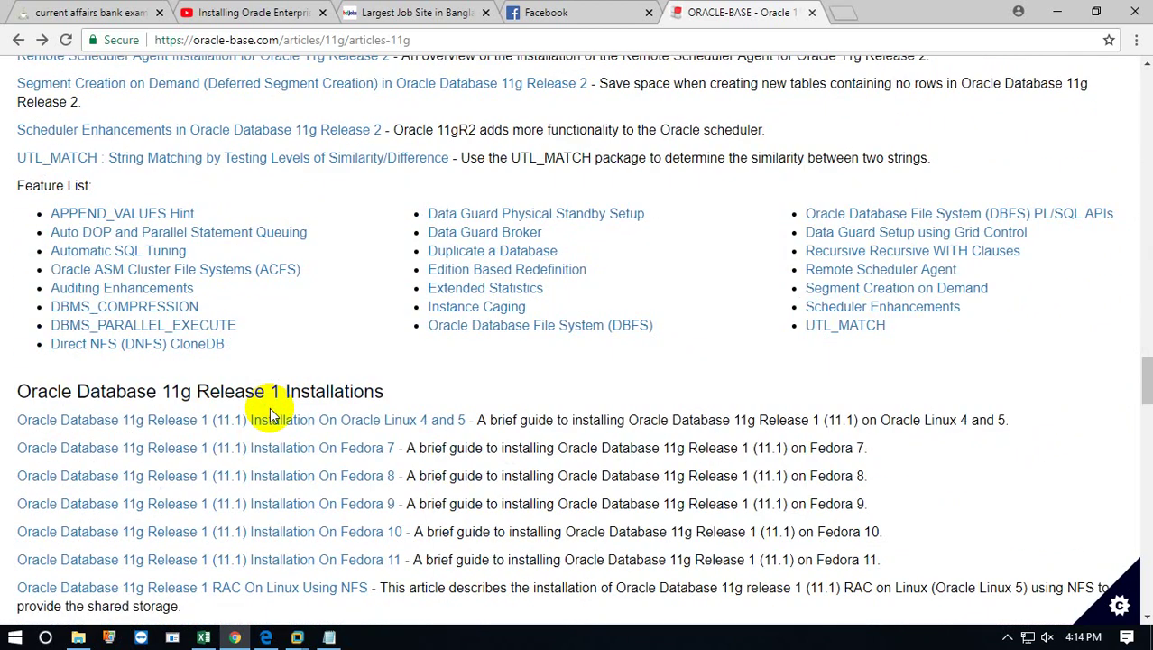
pyautogui.scroll(-6, 269, 411)
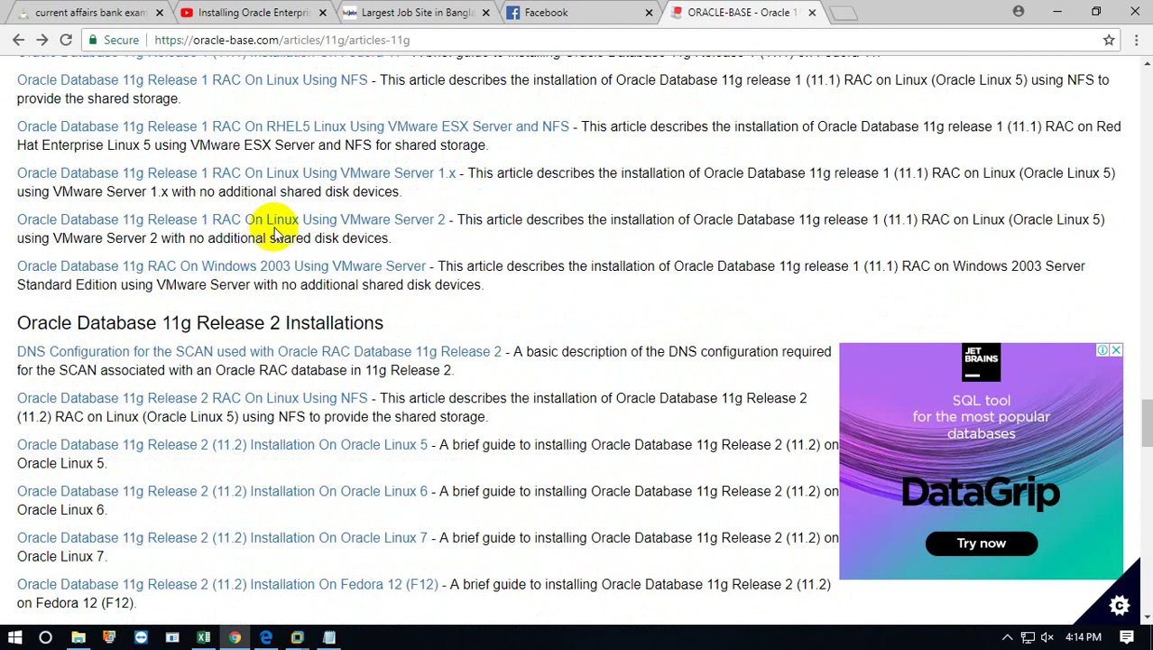
pyautogui.scroll(-2, 329, 420)
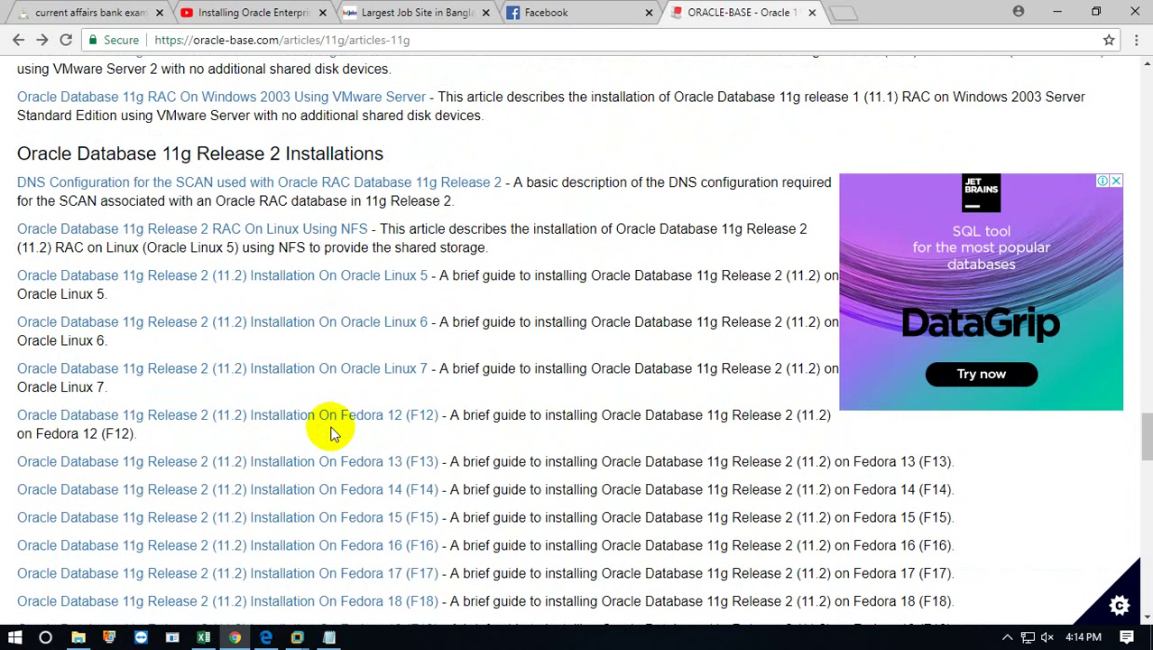
pyautogui.scroll(-7, 330, 433)
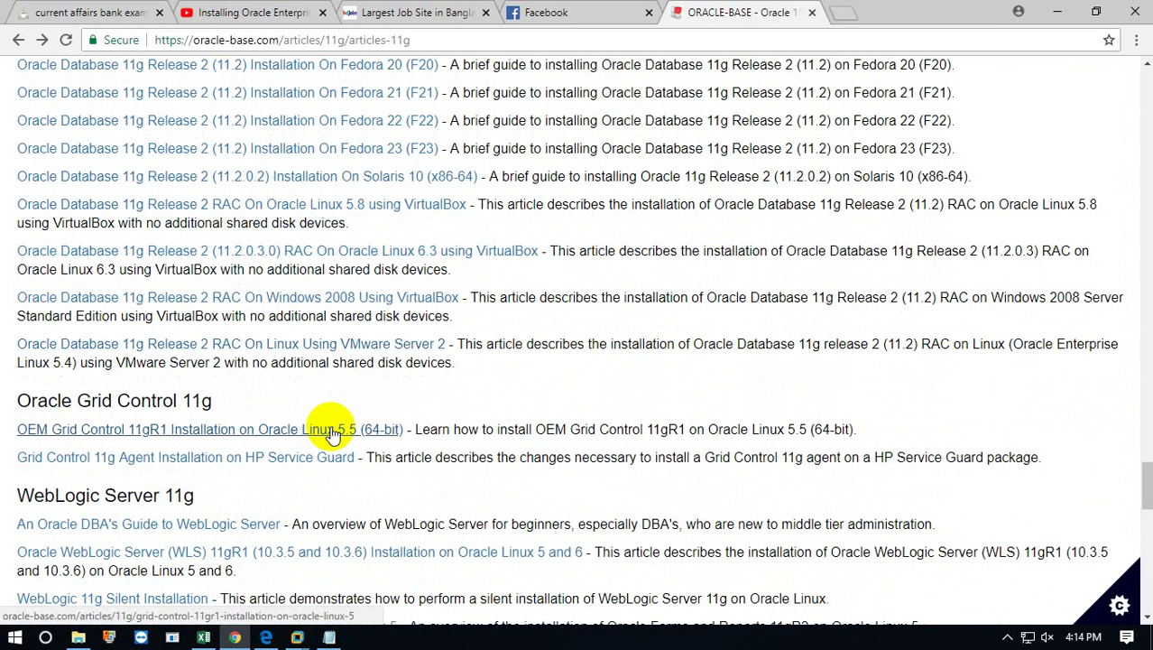
pyautogui.scroll(-3, 332, 433)
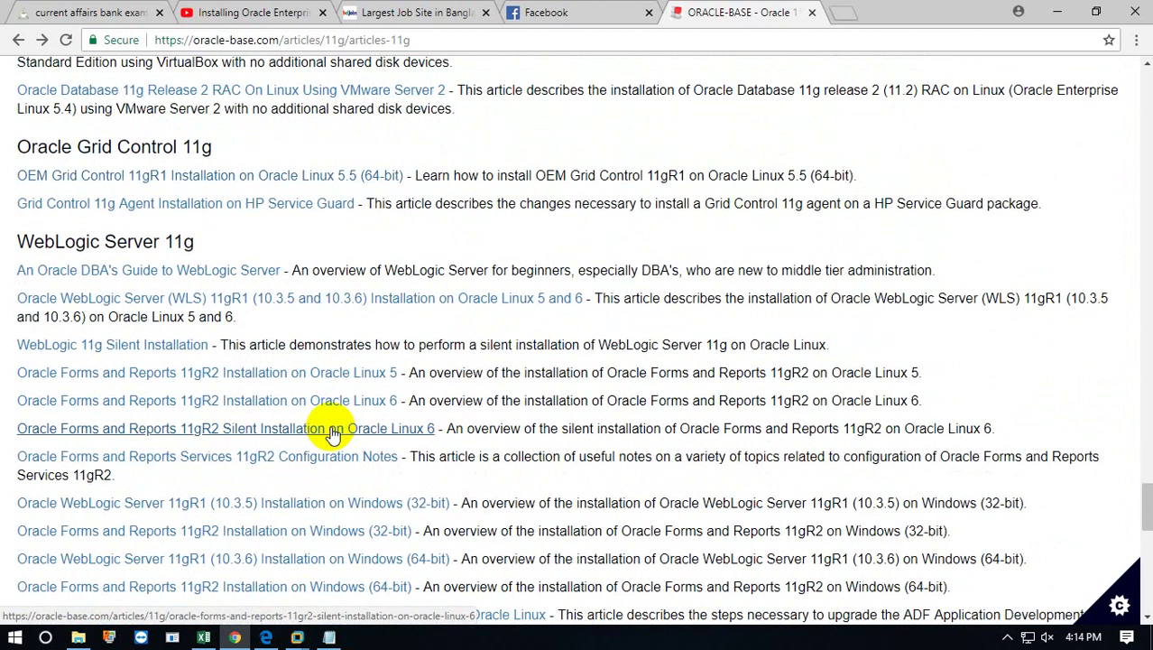
pyautogui.scroll(-2, 332, 434)
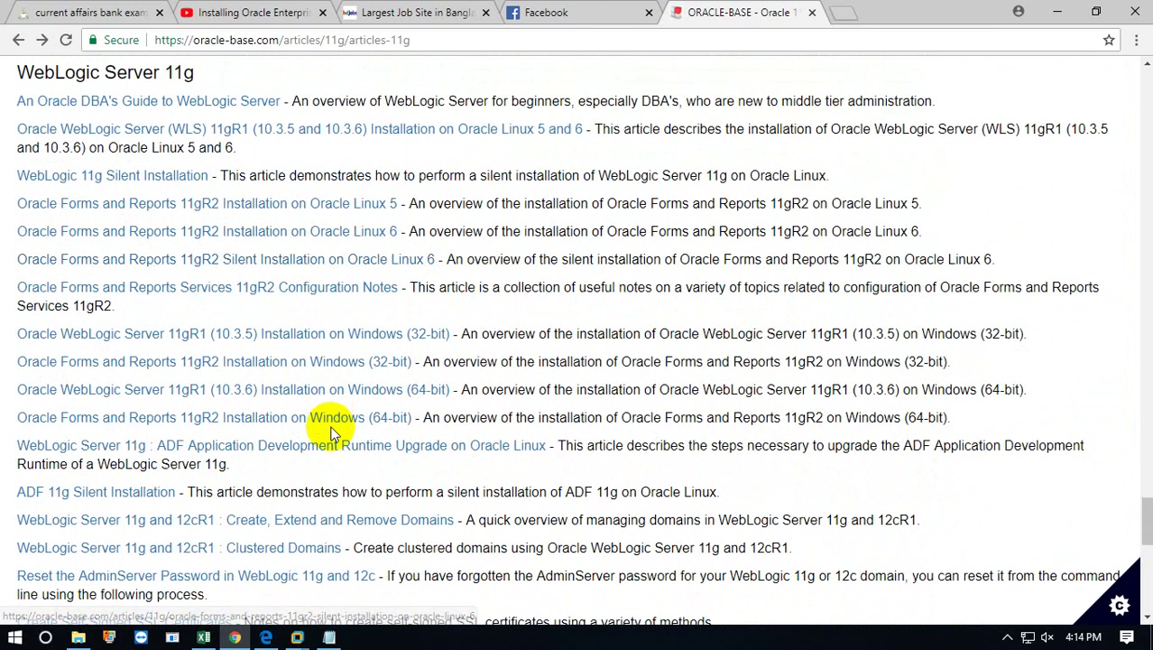
pyautogui.scroll(-1, 332, 433)
pyautogui.scroll(-3, 331, 433)
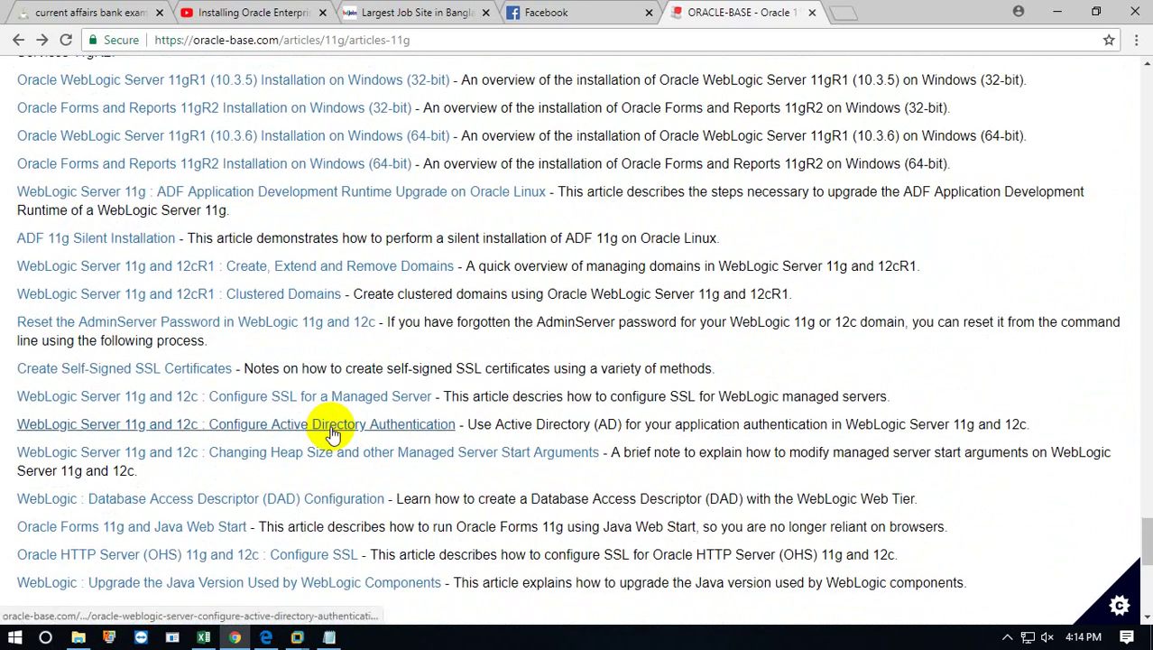
pyautogui.scroll(-6, 330, 433)
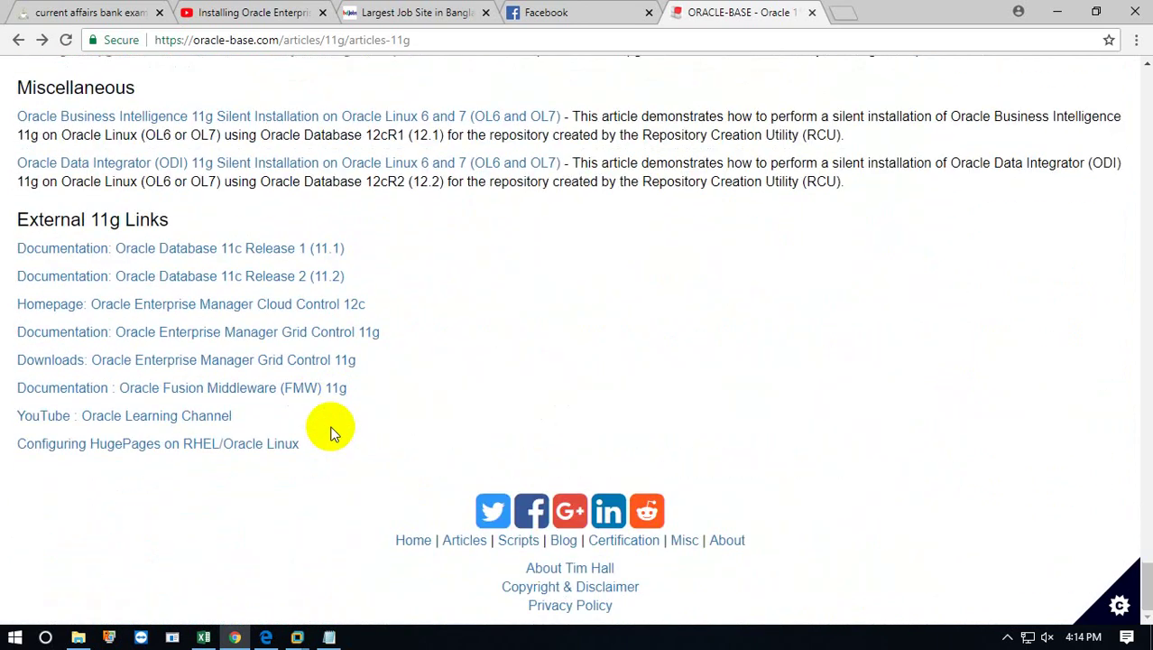
pyautogui.scroll(20, 331, 433)
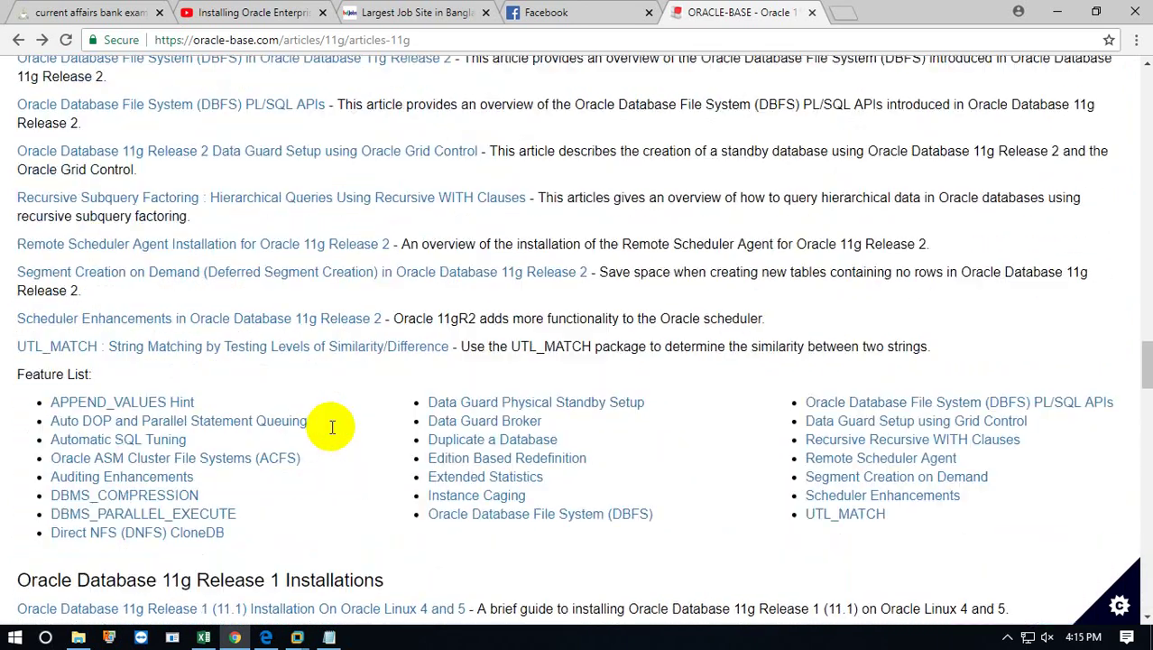
pyautogui.scroll(6, 331, 434)
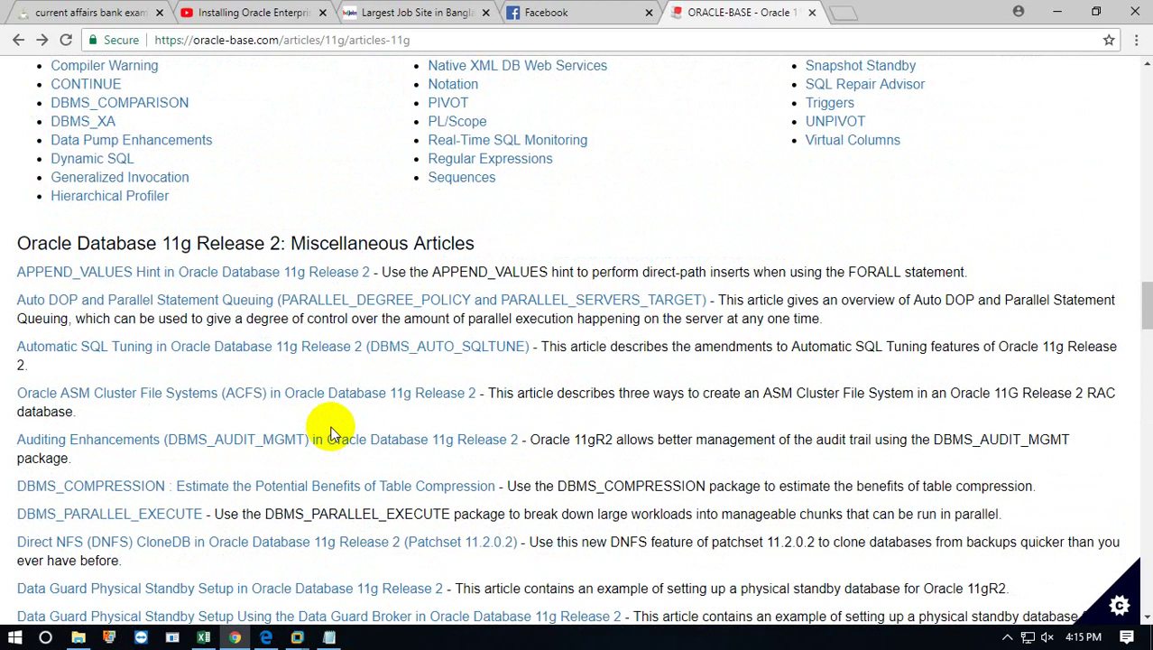
pyautogui.scroll(5, 331, 433)
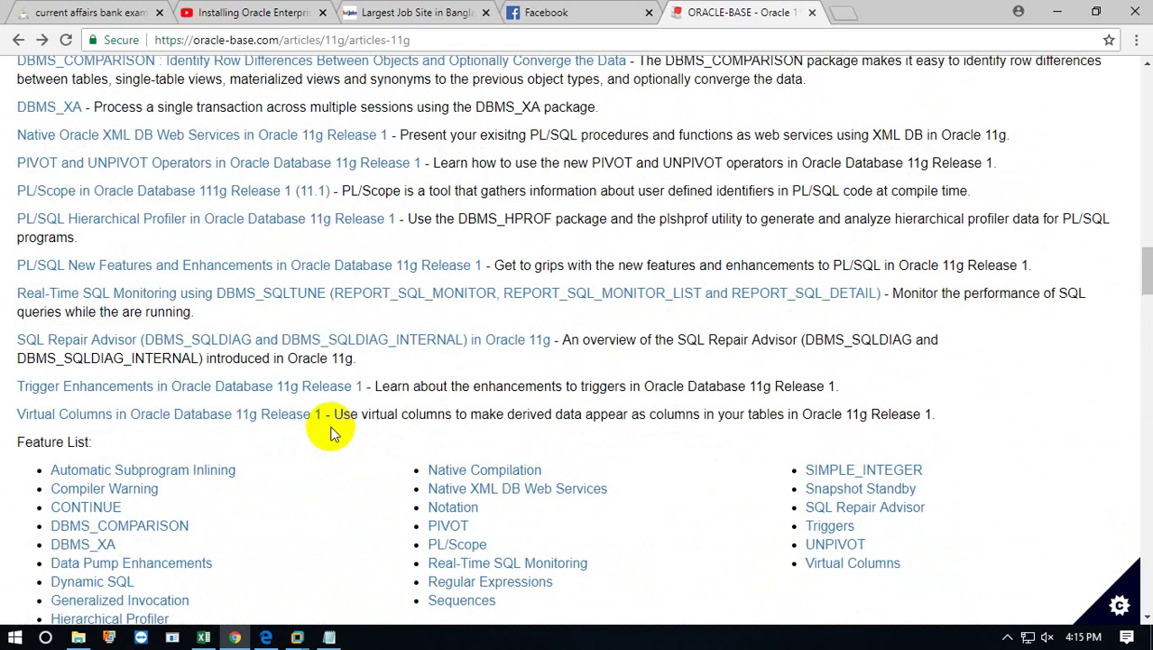
pyautogui.scroll(1, 330, 433)
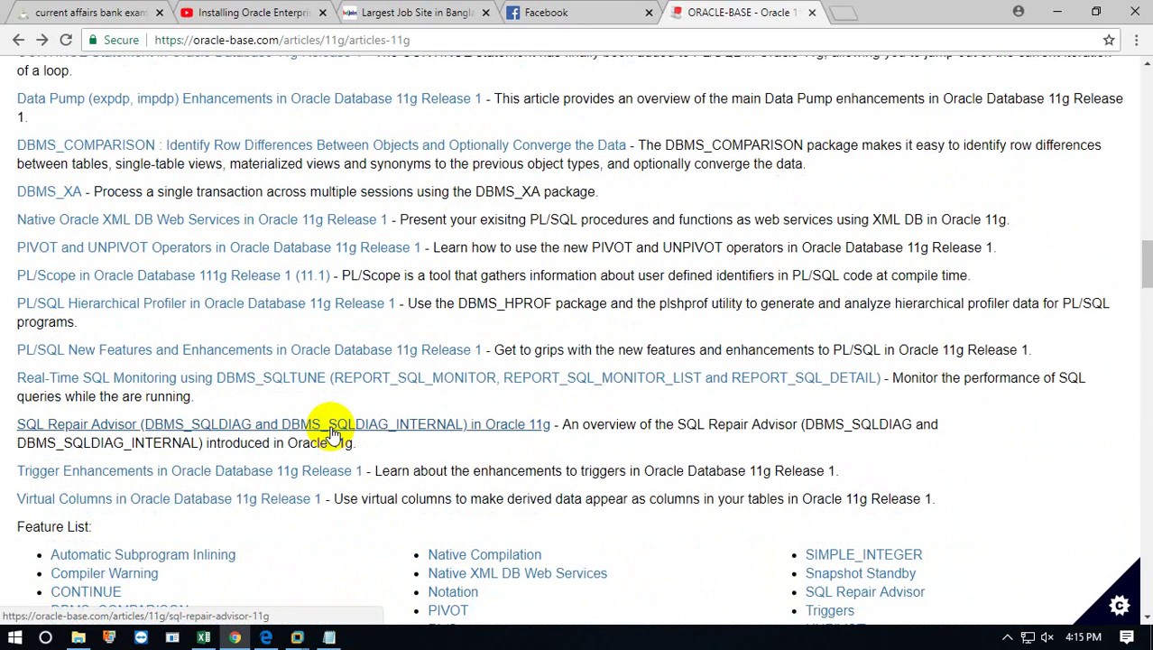
pyautogui.scroll(4, 331, 434)
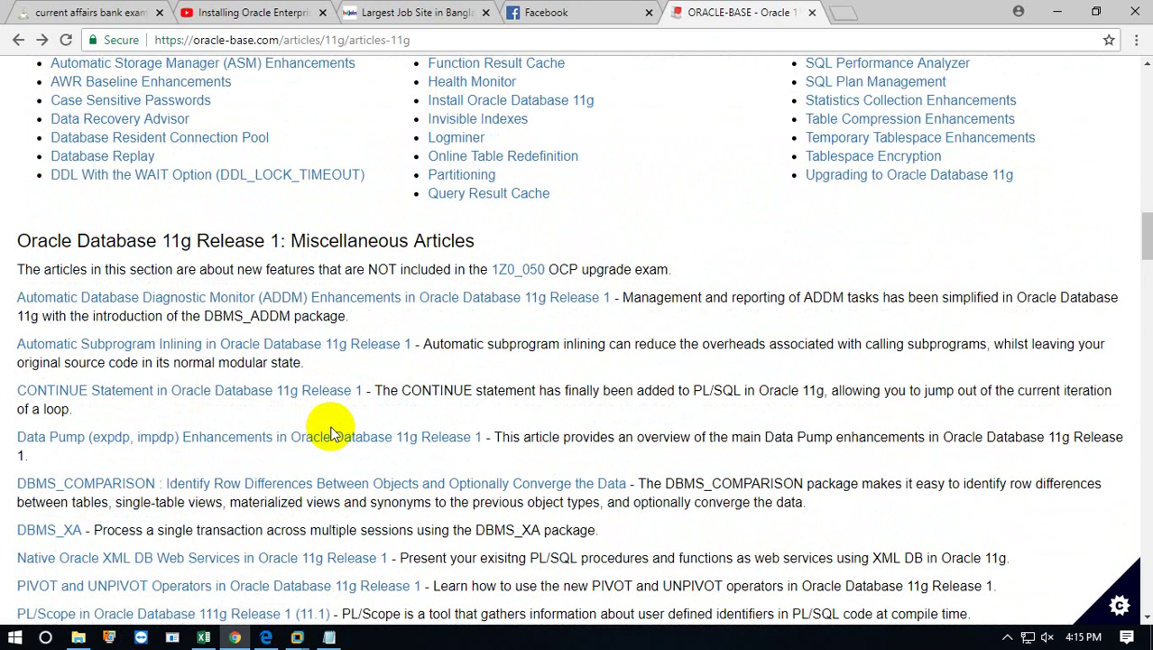
pyautogui.scroll(4, 331, 433)
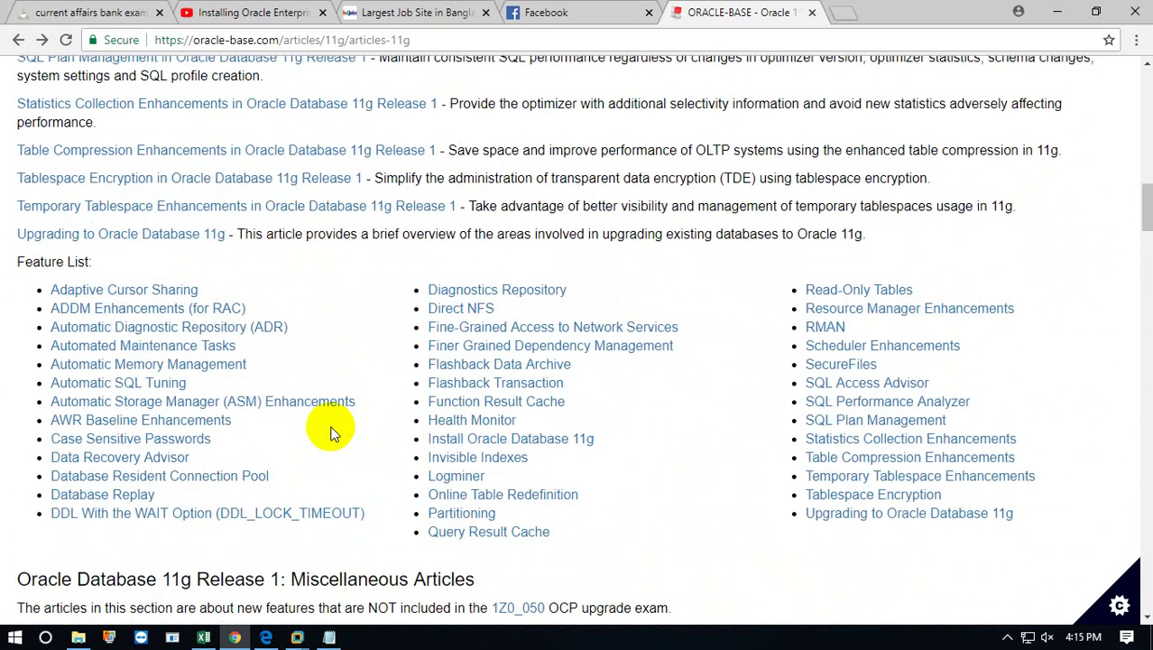
pyautogui.scroll(1, 330, 433)
pyautogui.scroll(4, 330, 433)
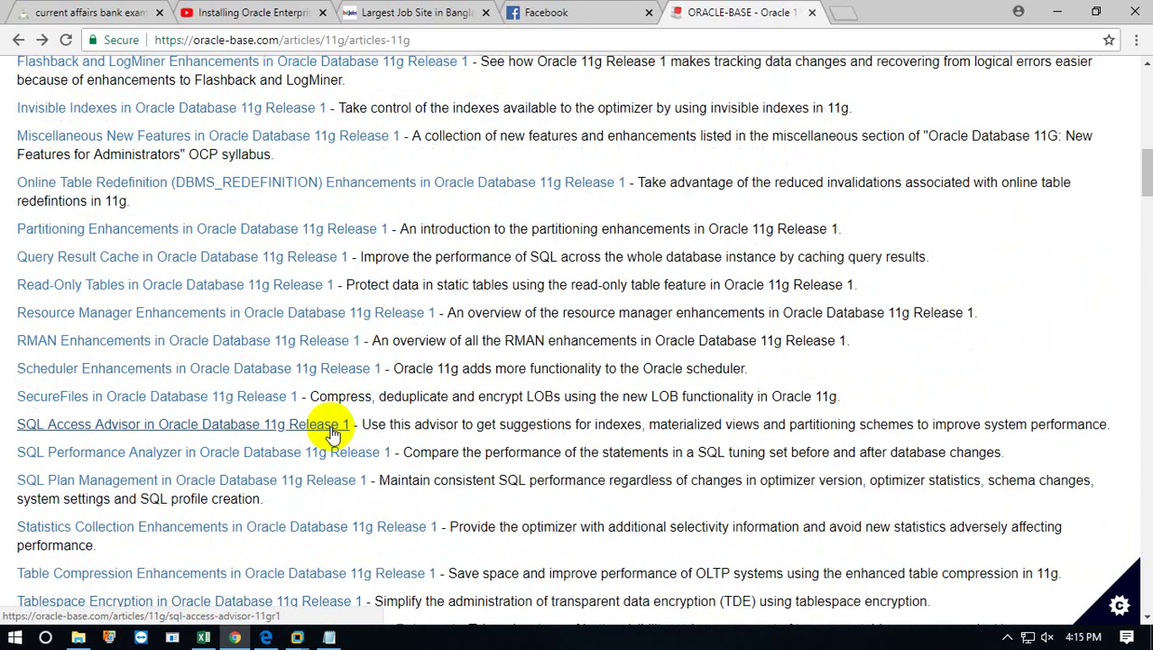
pyautogui.scroll(8, 331, 433)
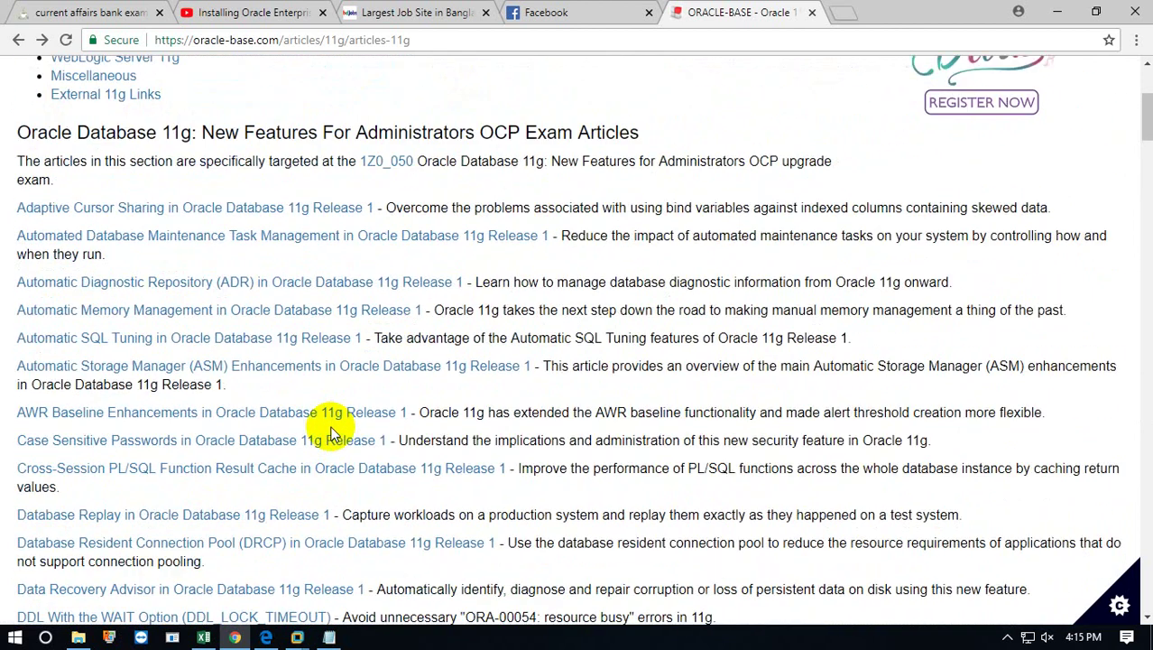
pyautogui.scroll(3, 330, 434)
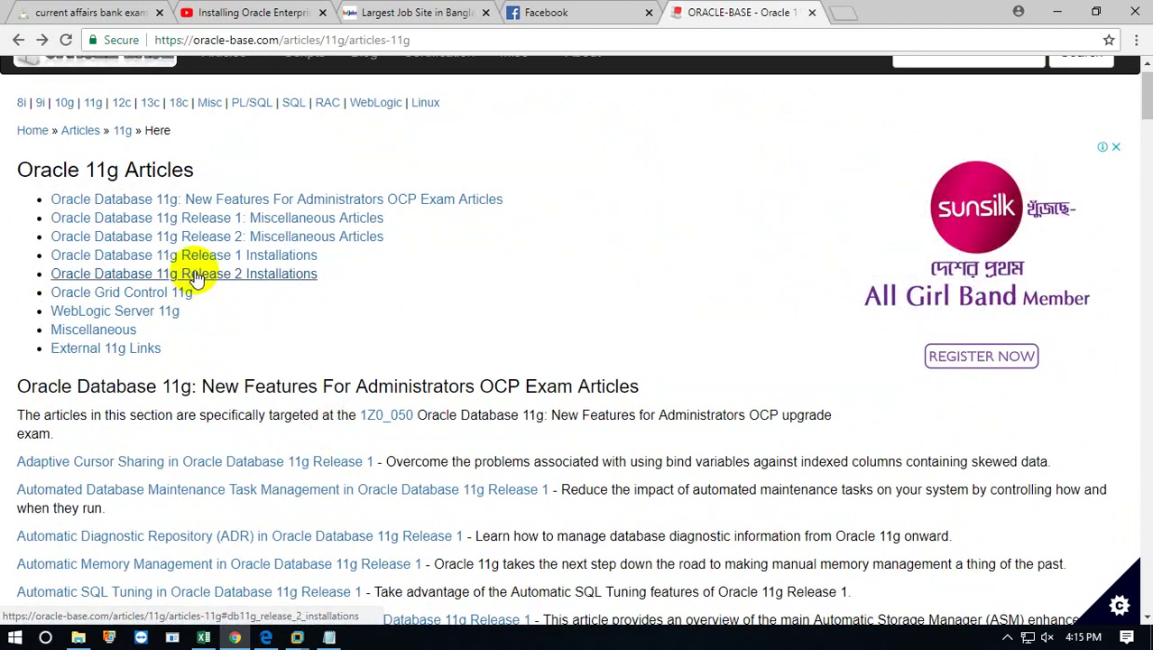
# Open the 'Oracle Database 11g Release 2 (11.2) Installation On Oracle Linux 6' article via Release 2 Installations.
pyautogui.click(197, 278)
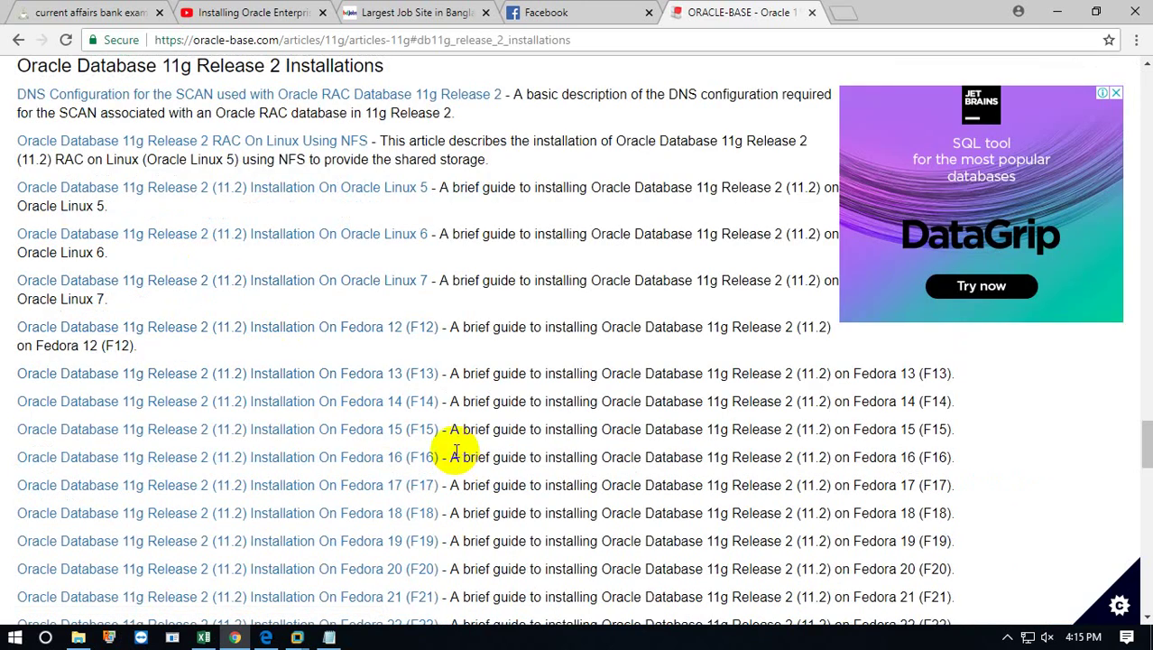
pyautogui.click(370, 241)
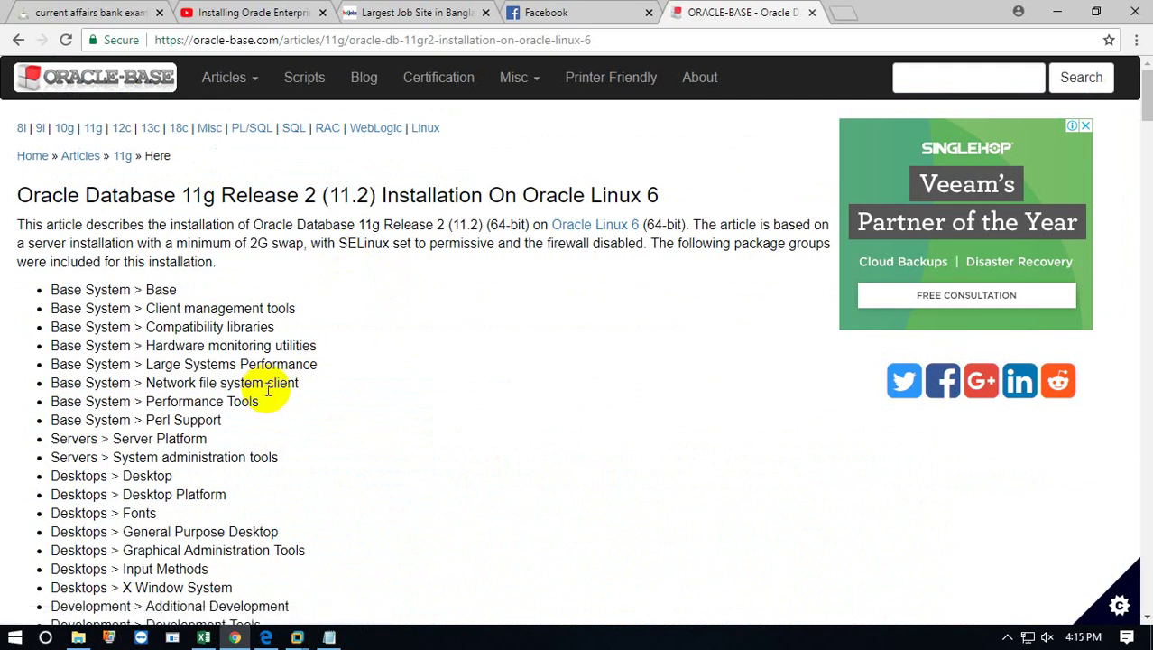
pyautogui.scroll(-1, 266, 390)
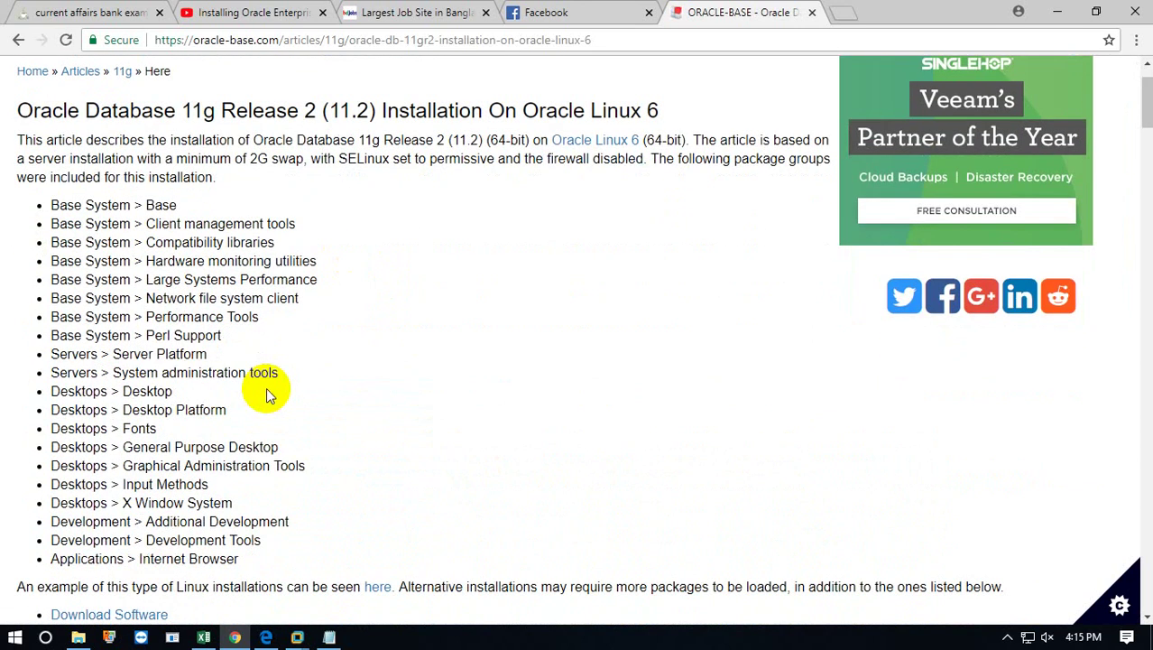
# Bring the dba131 VM forward, unmaximized and floating over the ORACLE-BASE article.
pyautogui.moveTo(297, 637)
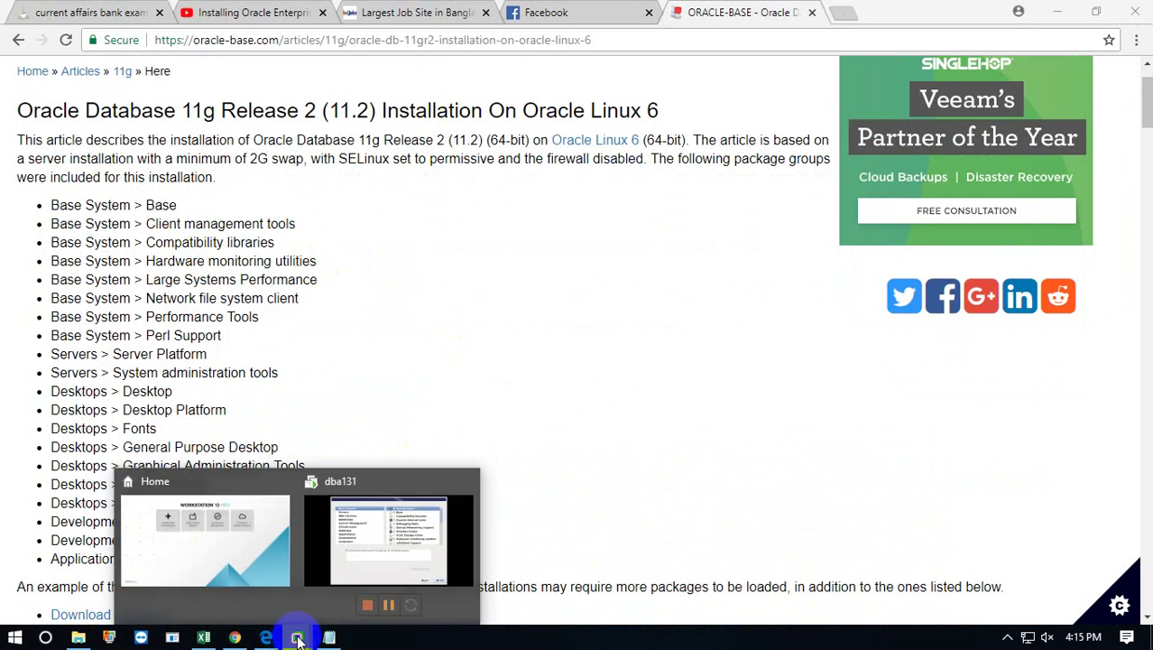
pyautogui.click(379, 557)
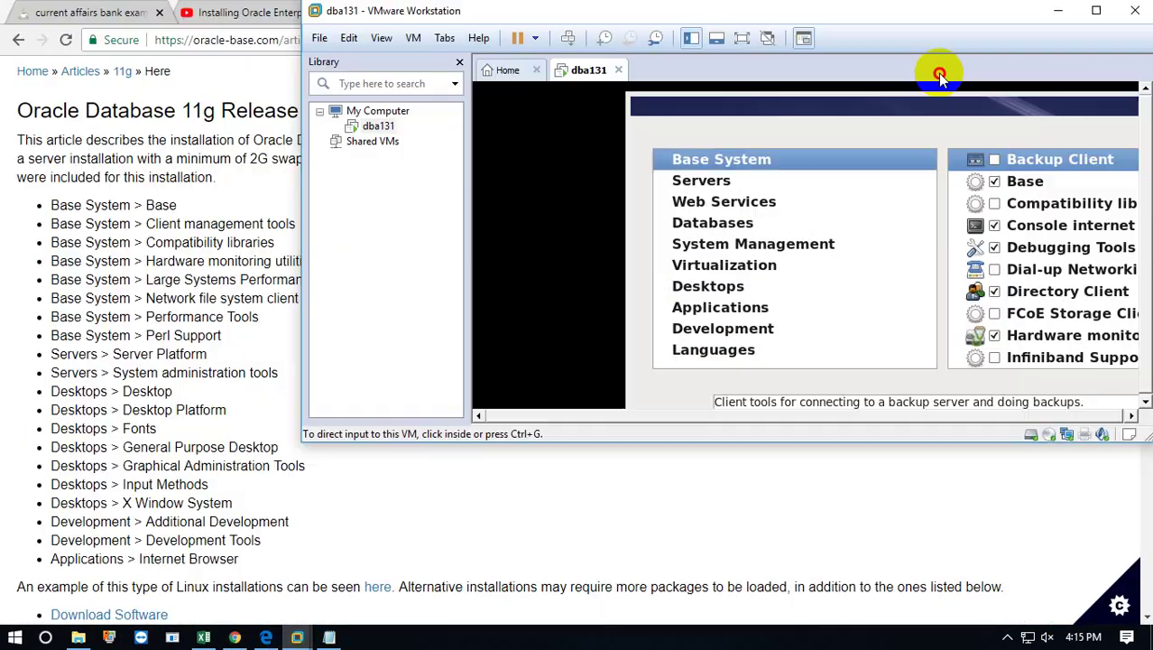
pyautogui.moveTo(973, 21); pyautogui.dragTo(644, 279)
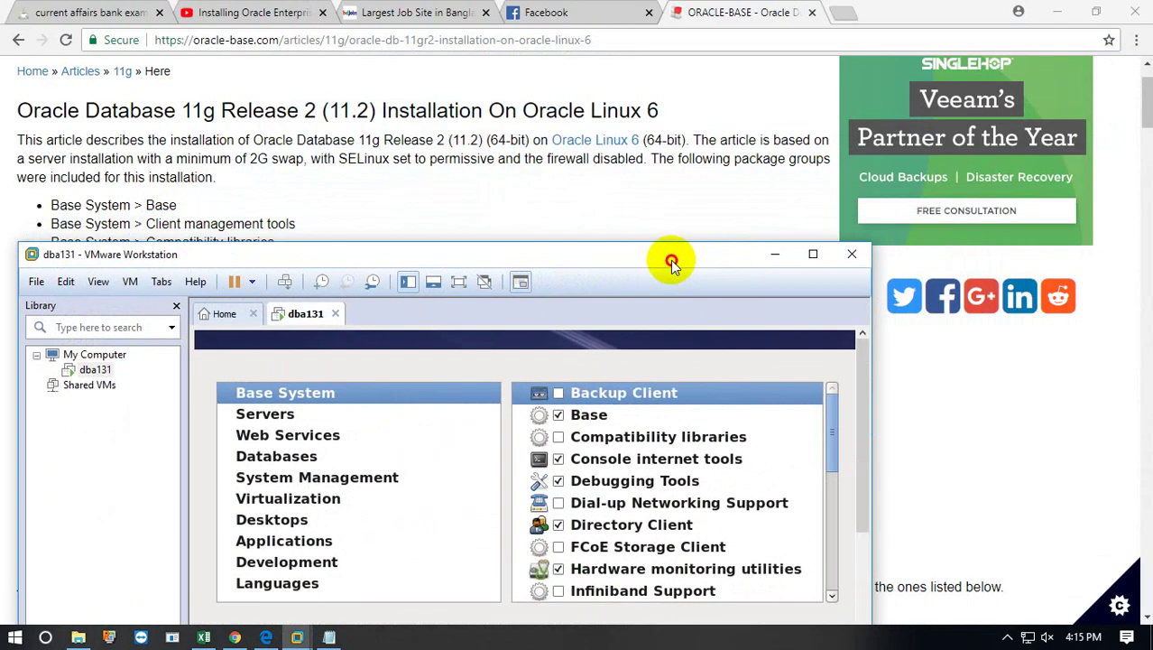
pyautogui.moveTo(304, 260); pyautogui.dragTo(278, 271)
# Show the Base System package groups, browse them, and shift the window to reveal more article.
pyautogui.click(257, 412)
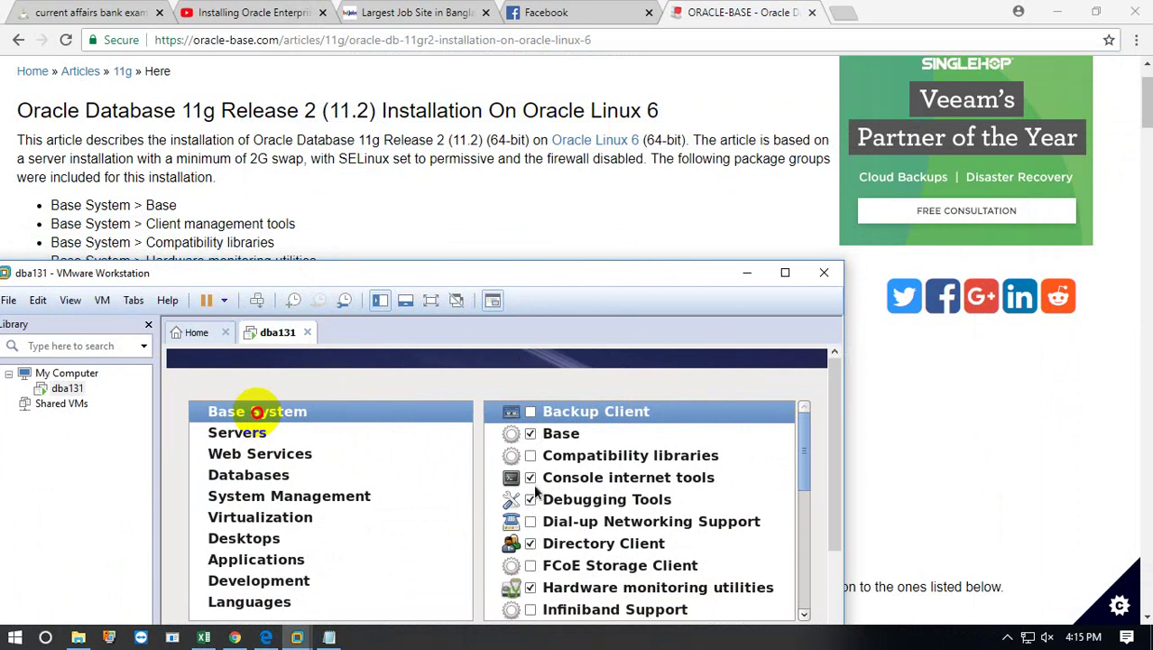
pyautogui.scroll(-5, 561, 575)
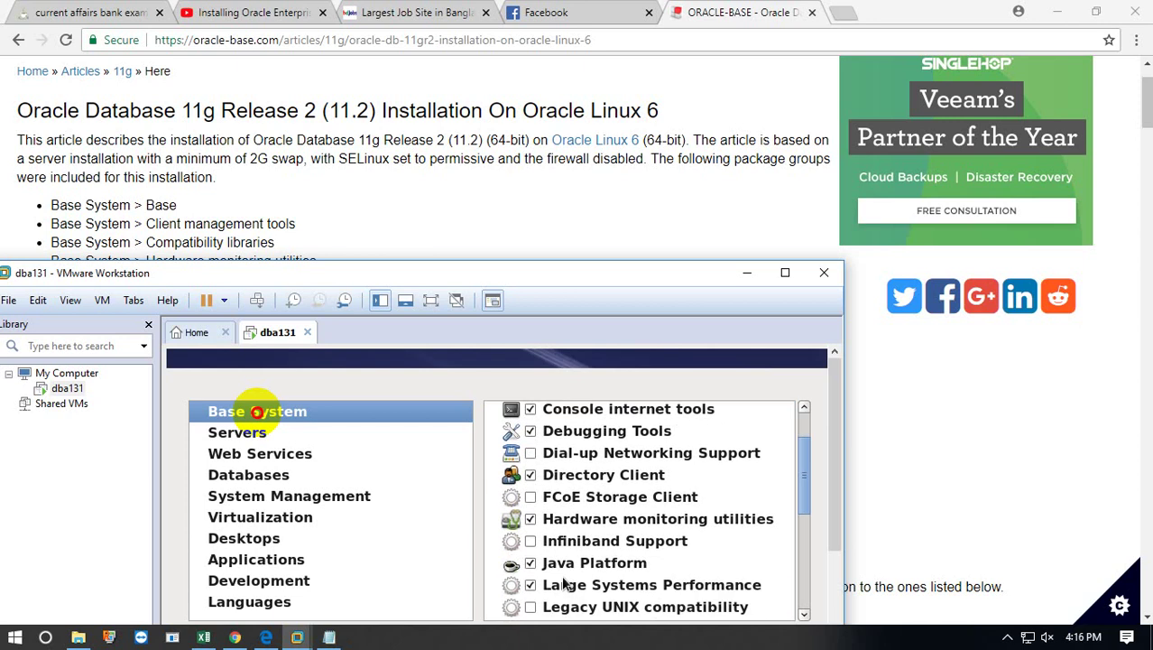
pyautogui.scroll(-3, 564, 585)
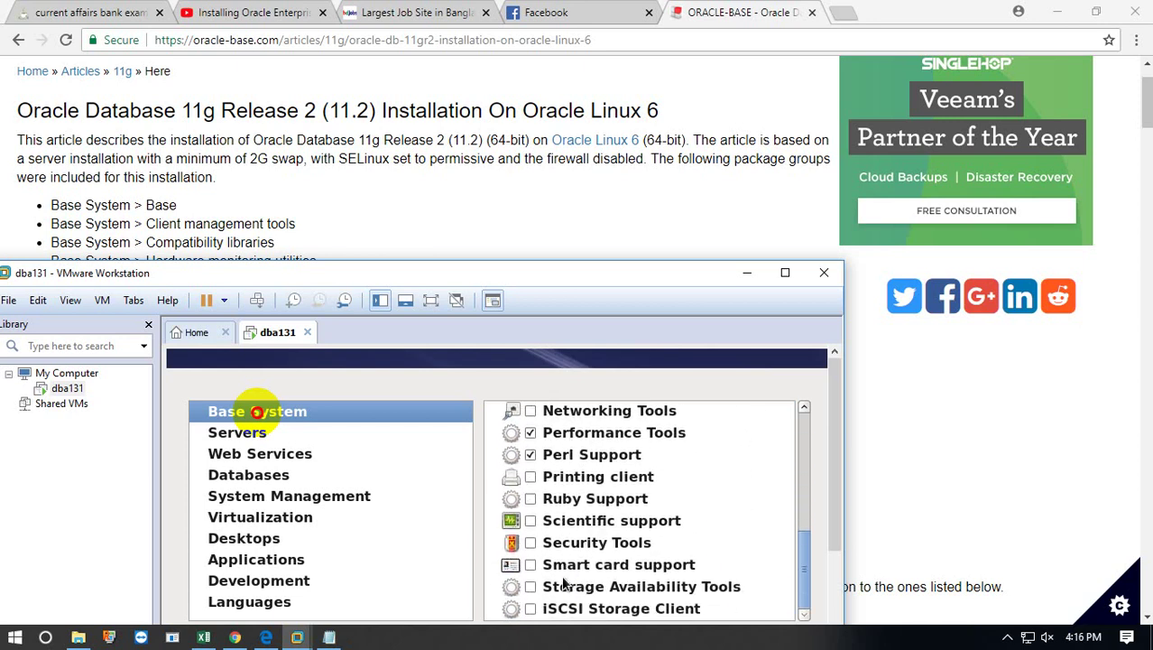
pyautogui.scroll(6, 564, 585)
pyautogui.scroll(3, 563, 583)
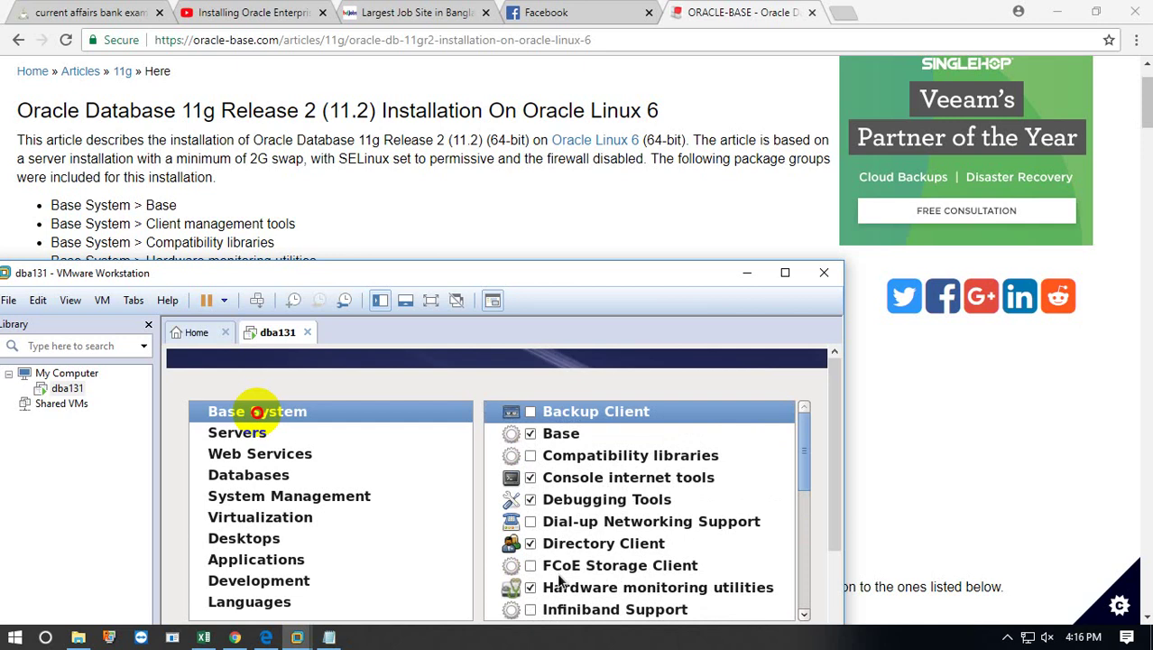
pyautogui.scroll(-3, 560, 582)
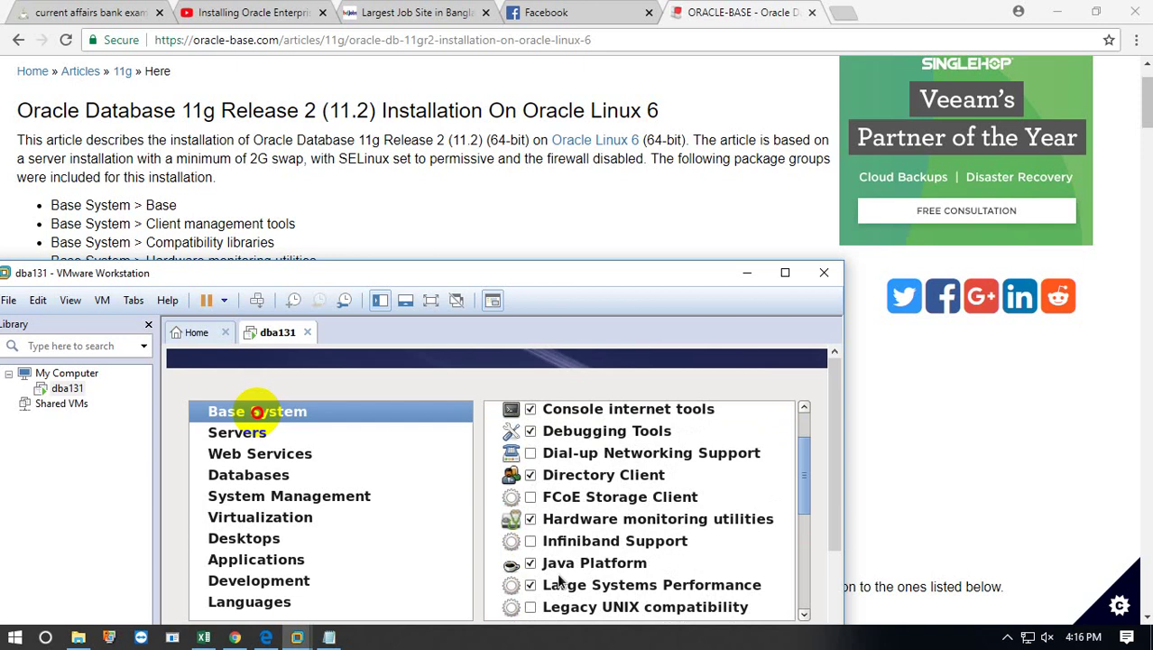
pyautogui.scroll(-4, 560, 582)
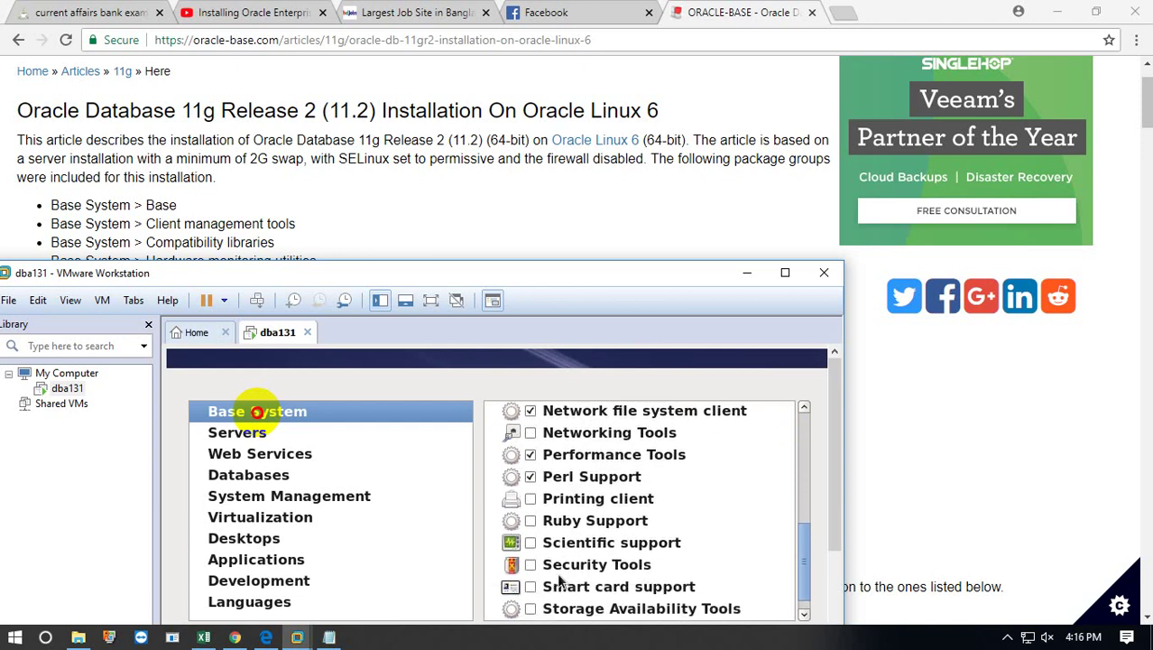
pyautogui.scroll(-1, 559, 582)
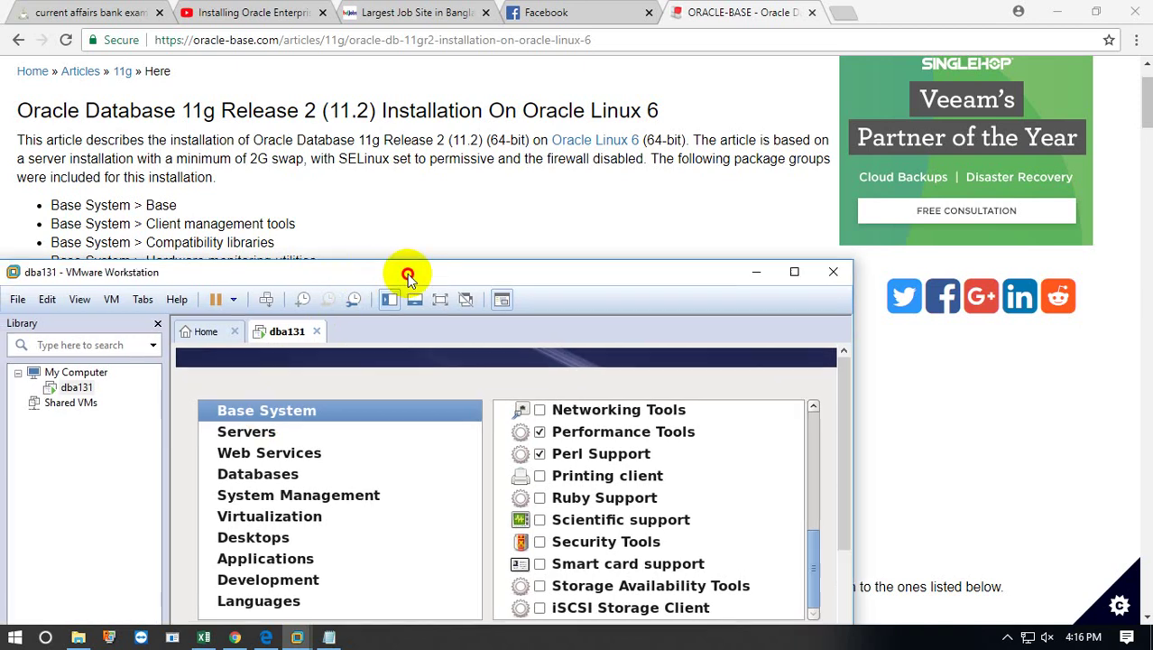
pyautogui.moveTo(404, 271); pyautogui.dragTo(606, 145)
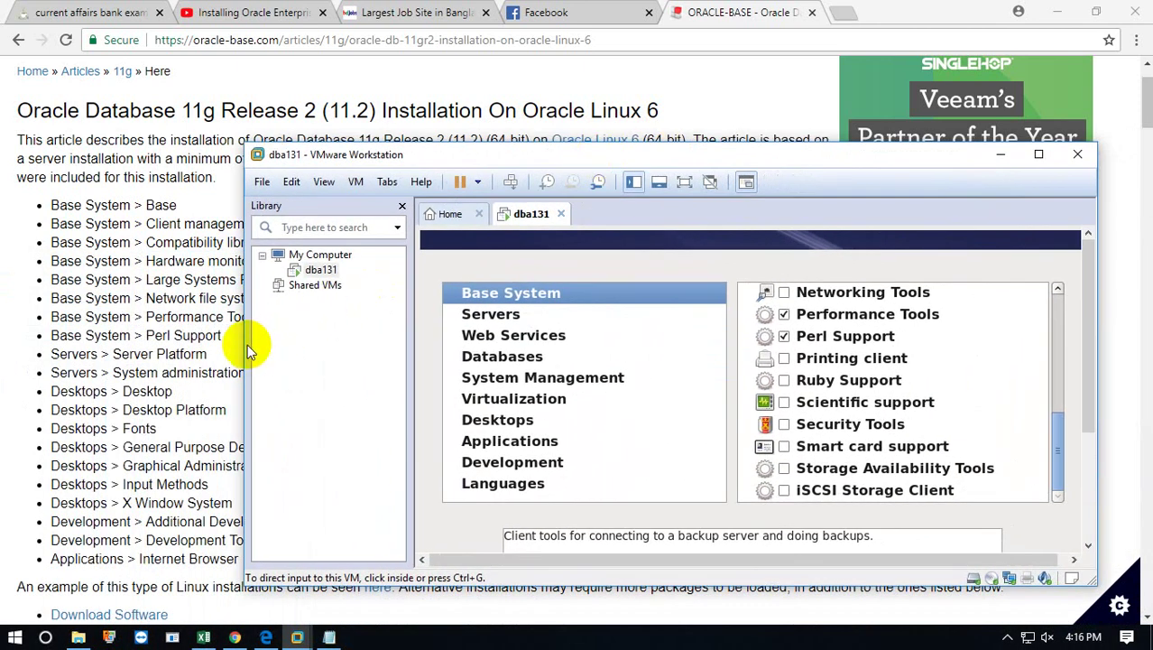
# Narrow the dba131 window, move it up right of the article's package list, and click into the VM.
pyautogui.click(336, 347)
pyautogui.moveTo(1098, 184); pyautogui.dragTo(998, 190)
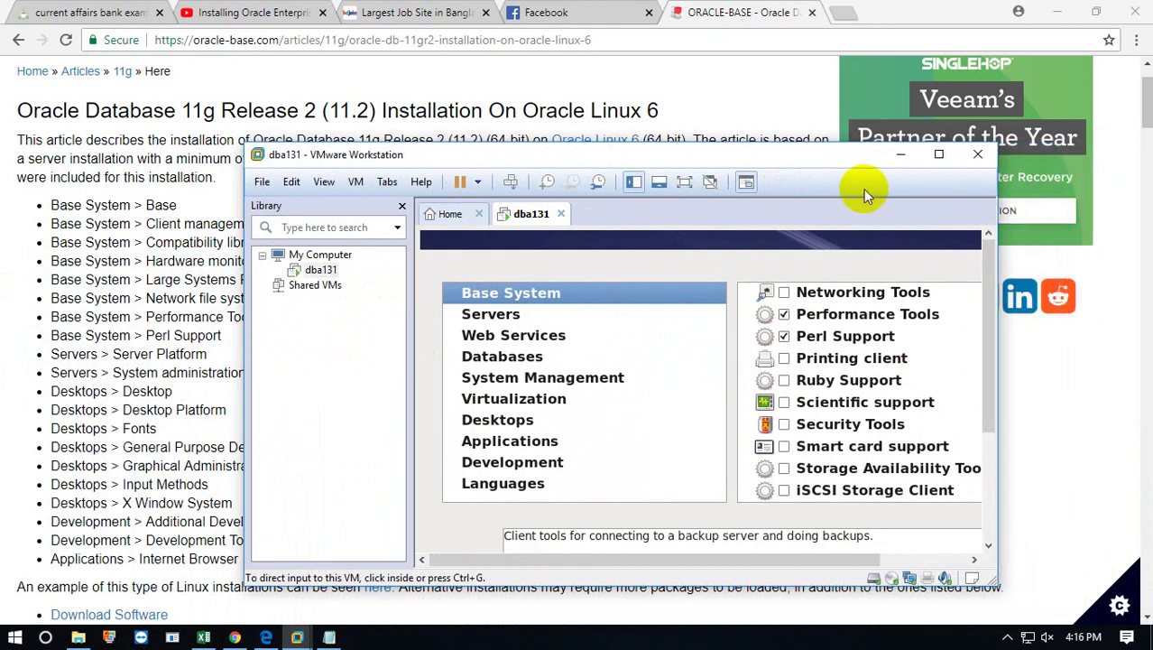
pyautogui.click(924, 178)
pyautogui.moveTo(826, 155); pyautogui.dragTo(910, 125)
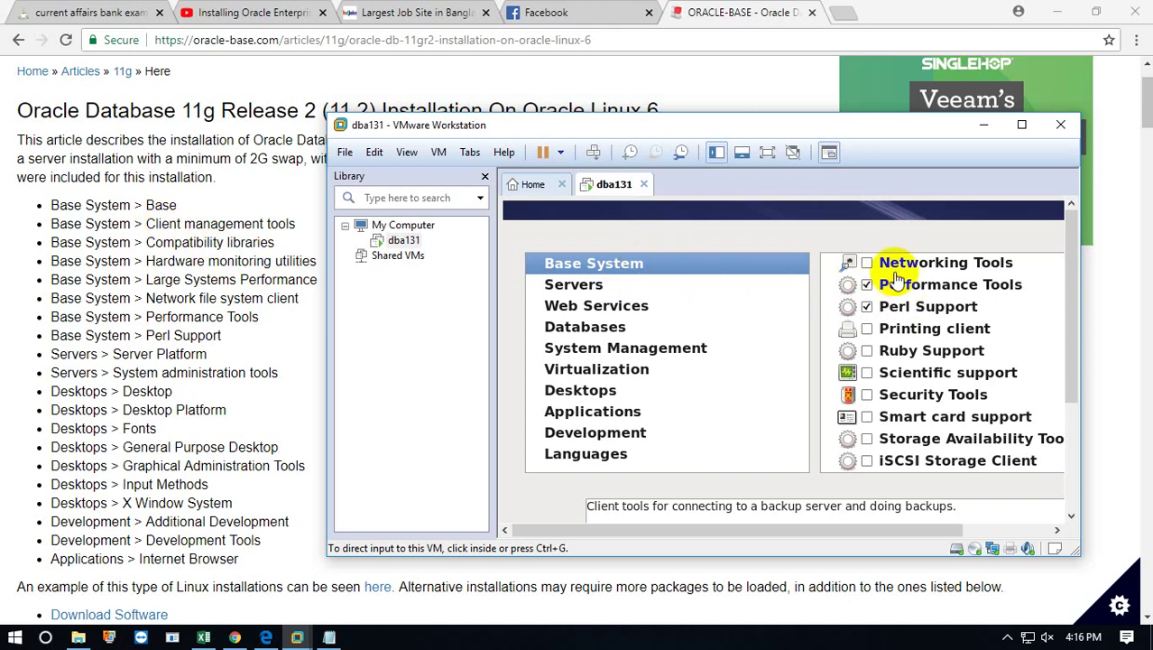
pyautogui.click(885, 212)
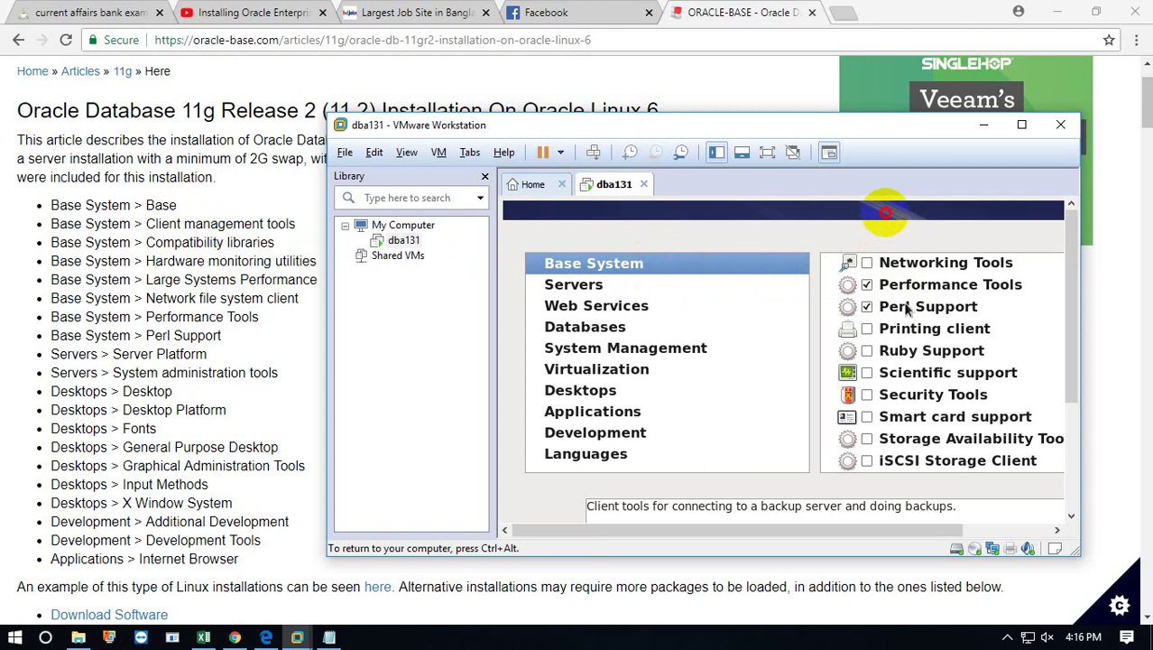
pyautogui.scroll(5, 897, 334)
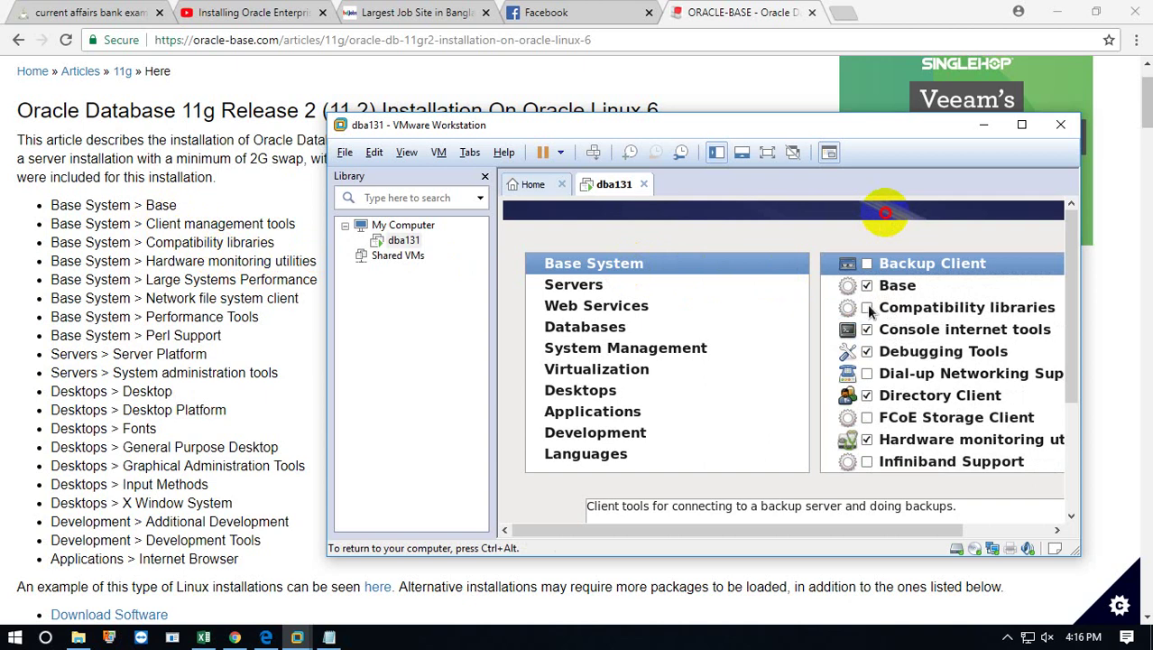
# Check Compatibility libraries, then review Java Platform, Large Systems Performance and Network file system client further down.
pyautogui.click(867, 307)
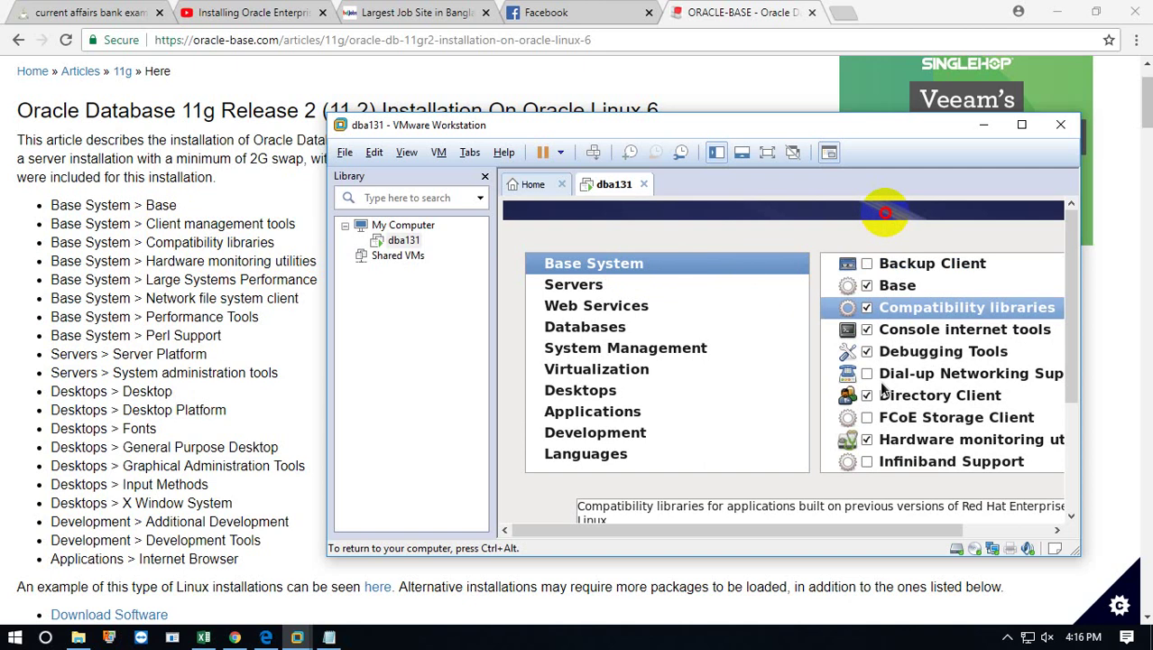
pyautogui.scroll(-1, 883, 386)
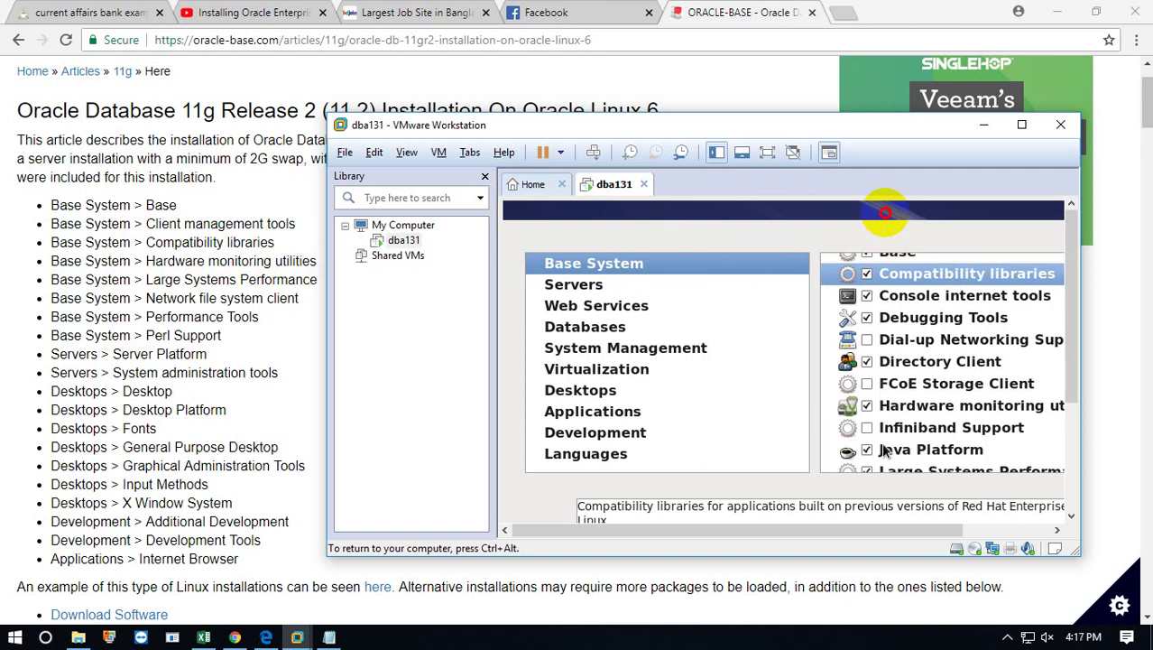
pyautogui.scroll(-2, 886, 451)
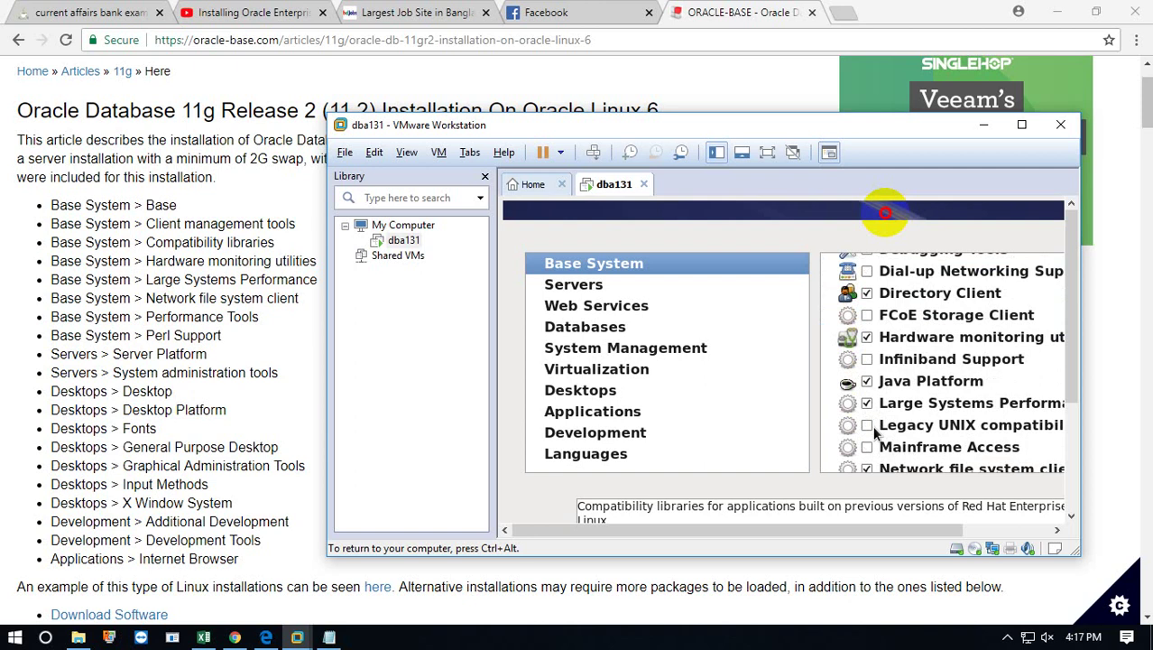
pyautogui.scroll(-3, 875, 434)
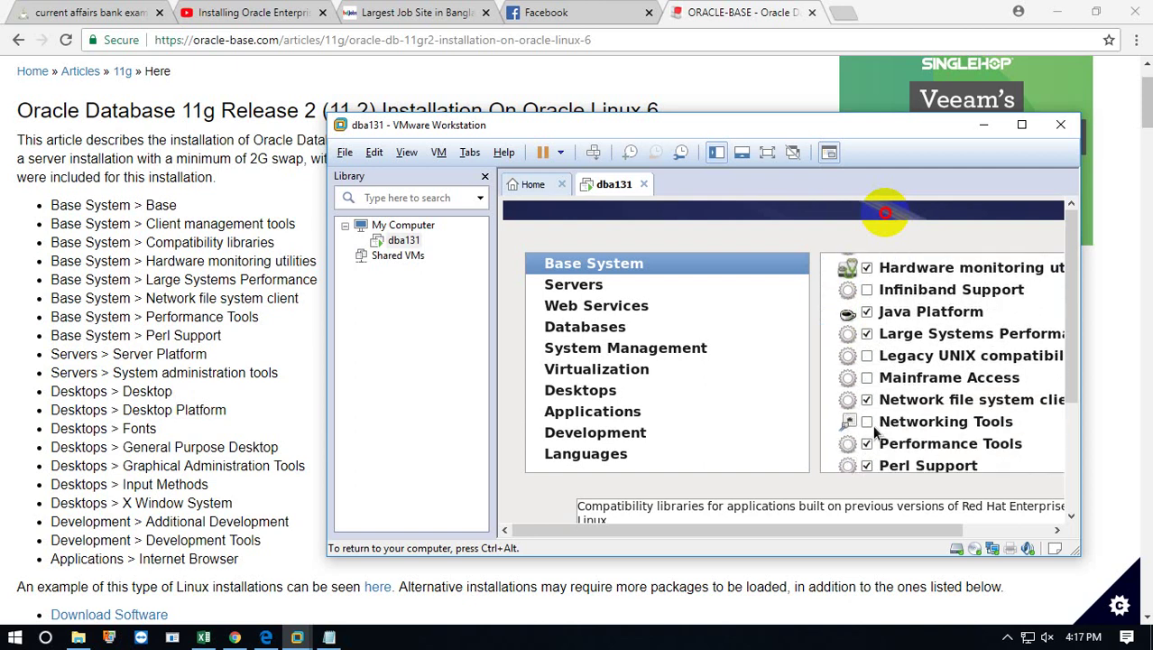
pyautogui.scroll(-3, 875, 434)
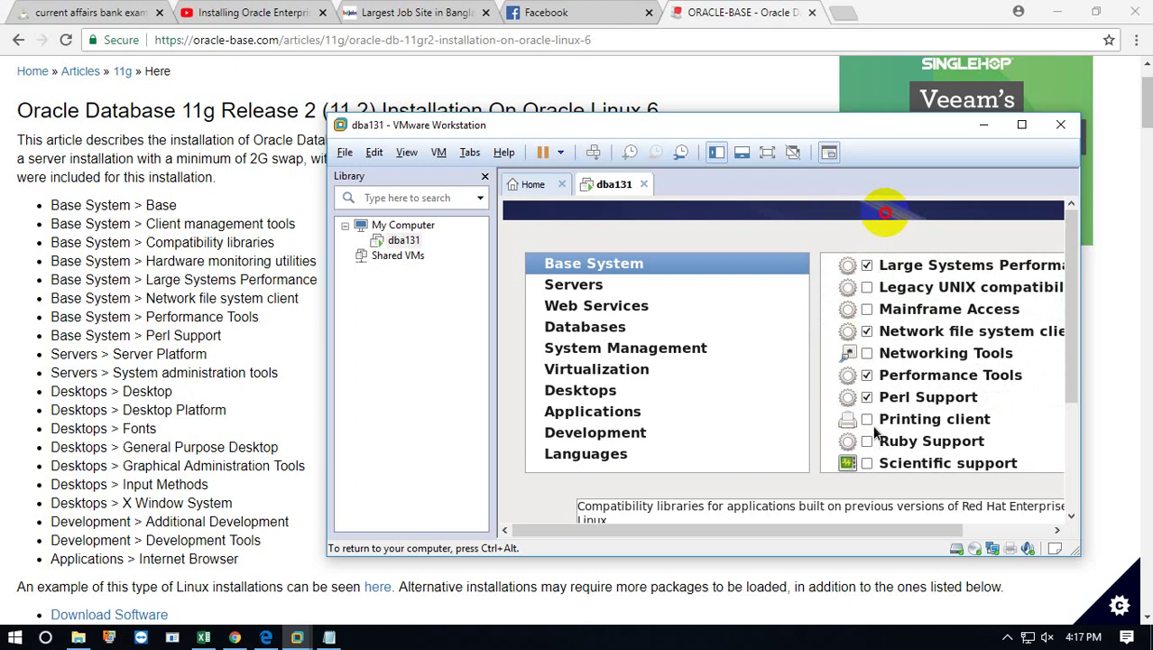
pyautogui.scroll(-1, 874, 434)
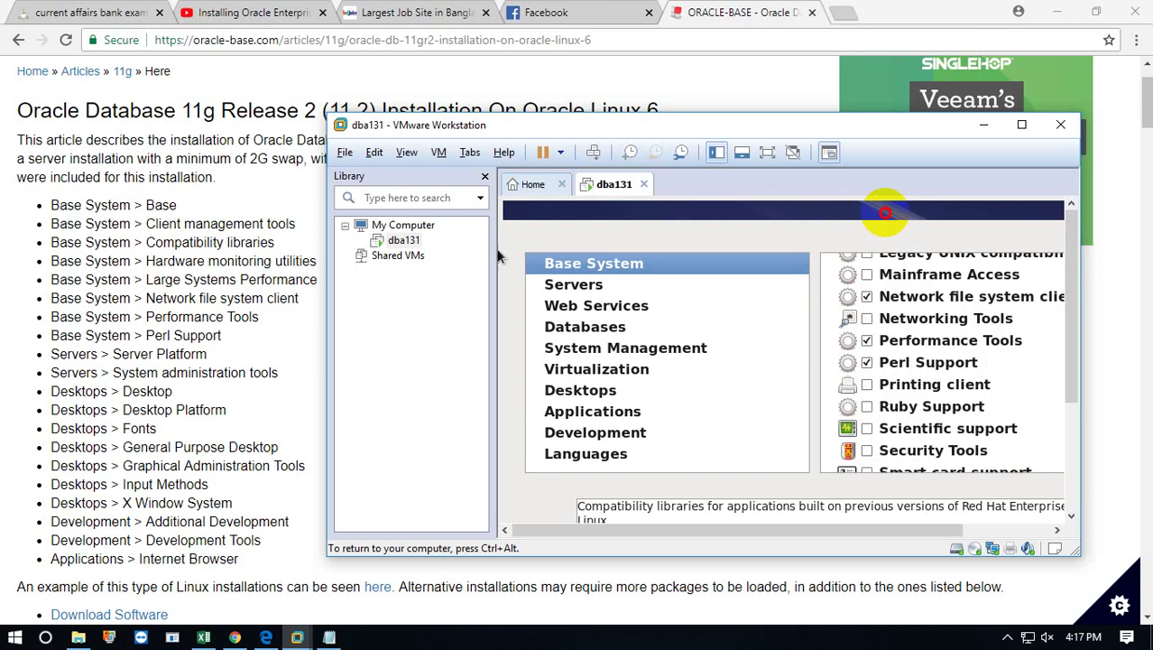
# Under Servers, tick System administration tools alongside Server Platform.
pyautogui.click(588, 305)
pyautogui.click(579, 286)
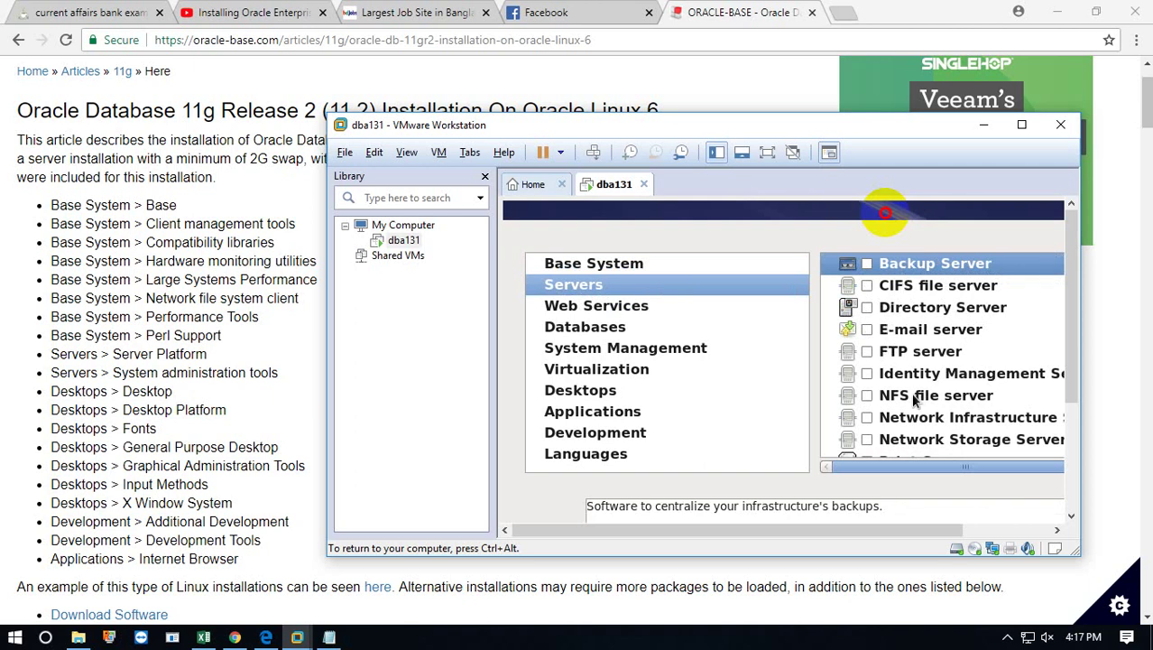
pyautogui.scroll(-2, 914, 402)
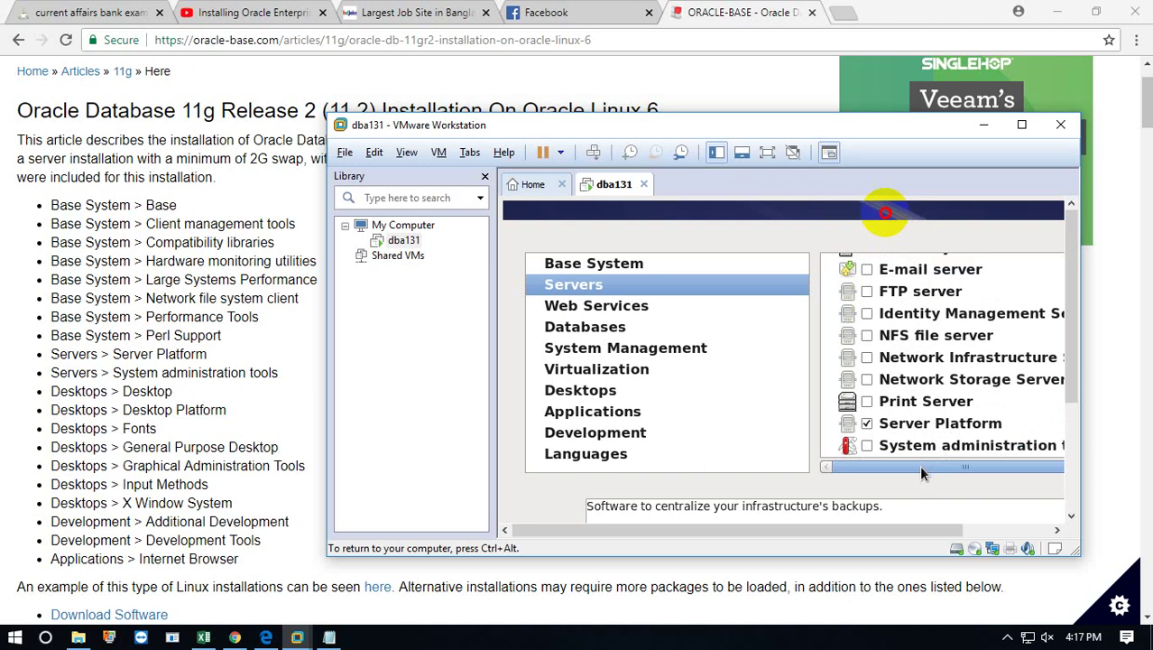
pyautogui.click(865, 446)
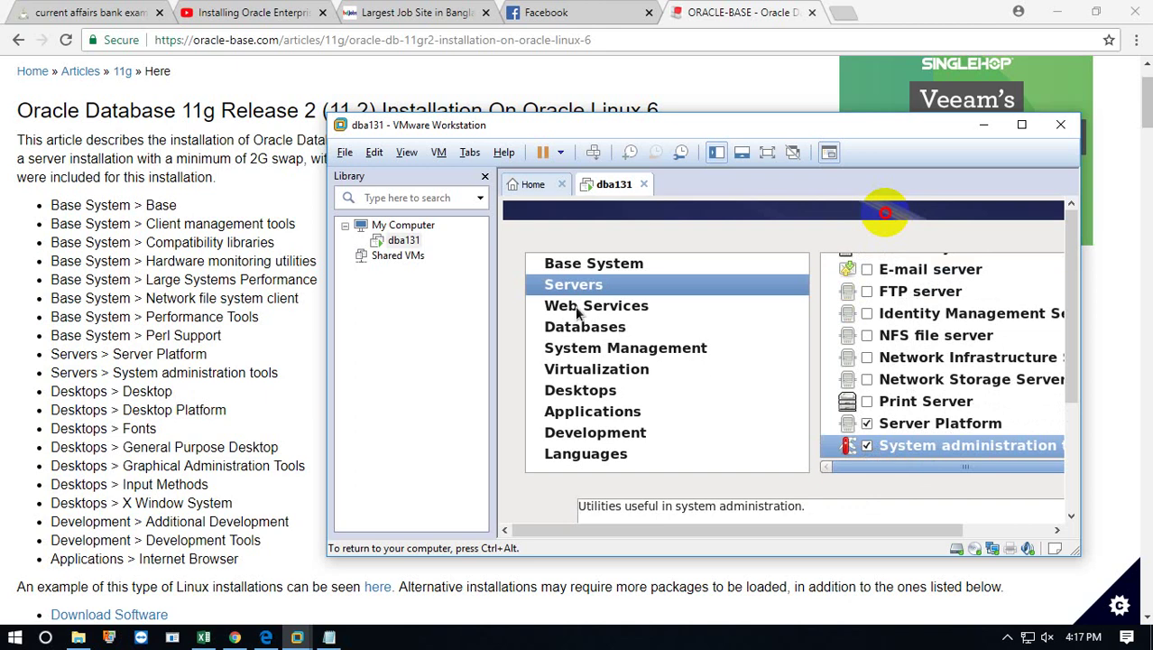
# Under Desktops, tick Desktop, Desktop Platform, Fonts, General Purpose Desktop, Graphical Administration, Input Methods and X Window System.
pyautogui.click(582, 393)
pyautogui.click(865, 265)
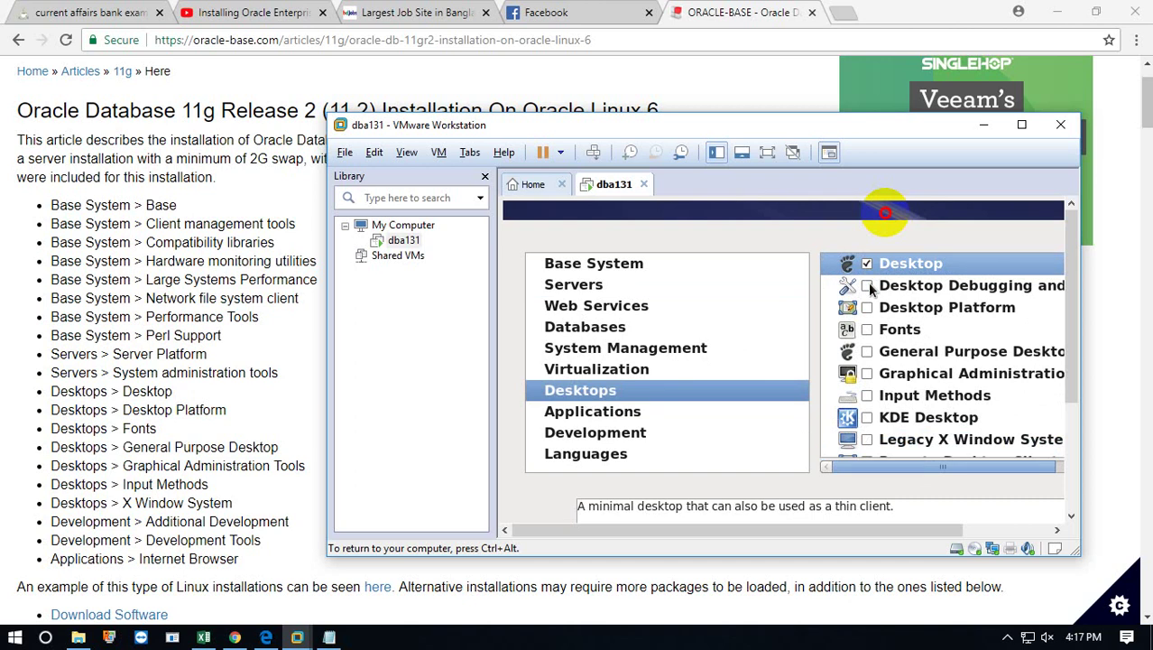
pyautogui.click(867, 307)
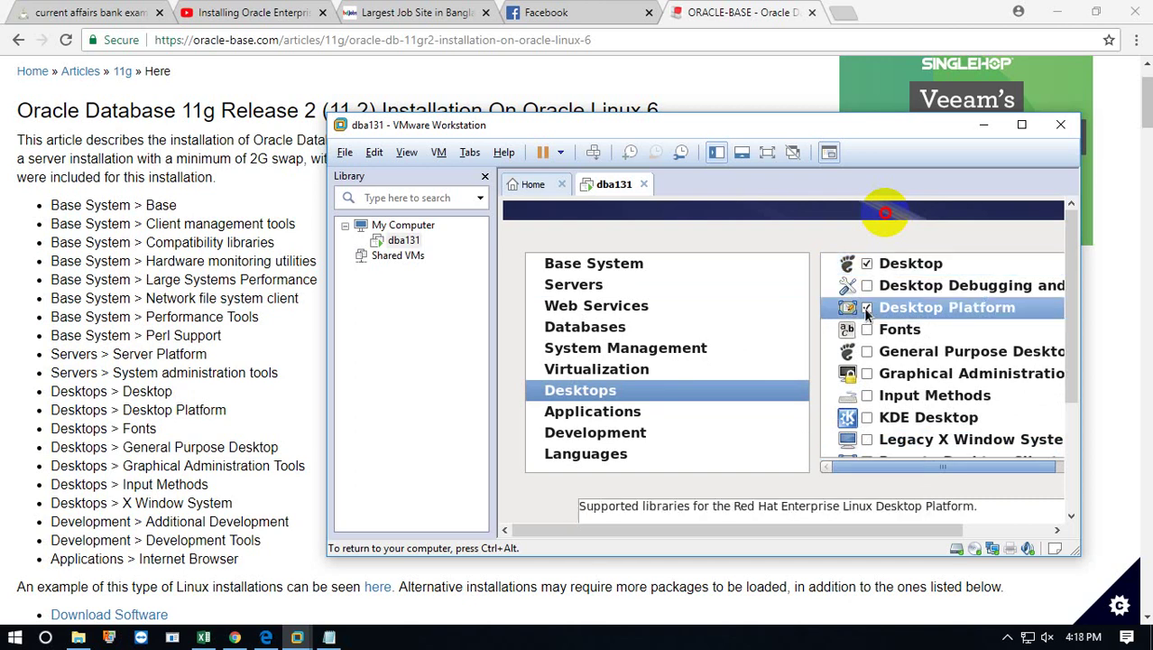
pyautogui.click(867, 332)
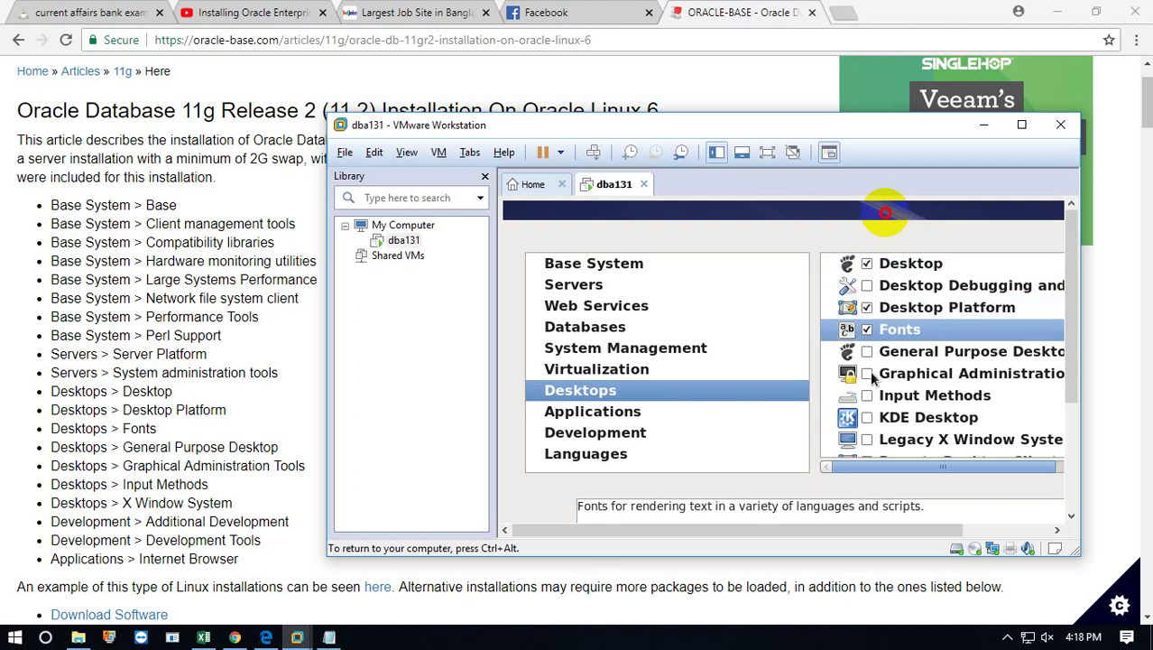
pyautogui.click(866, 352)
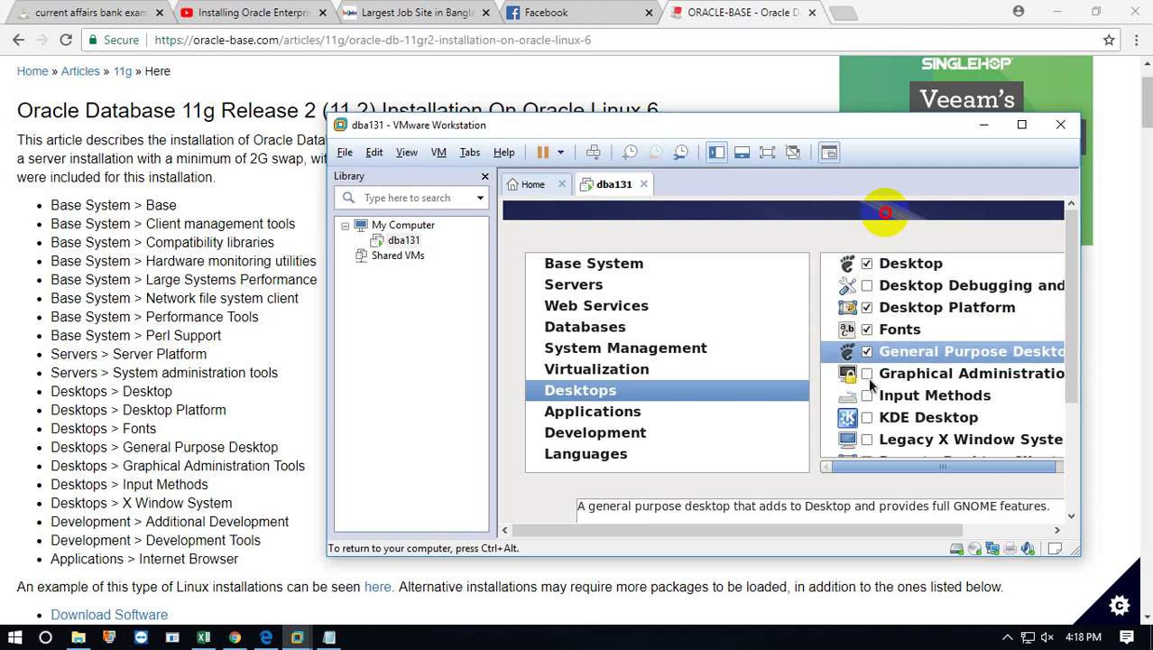
pyautogui.click(867, 376)
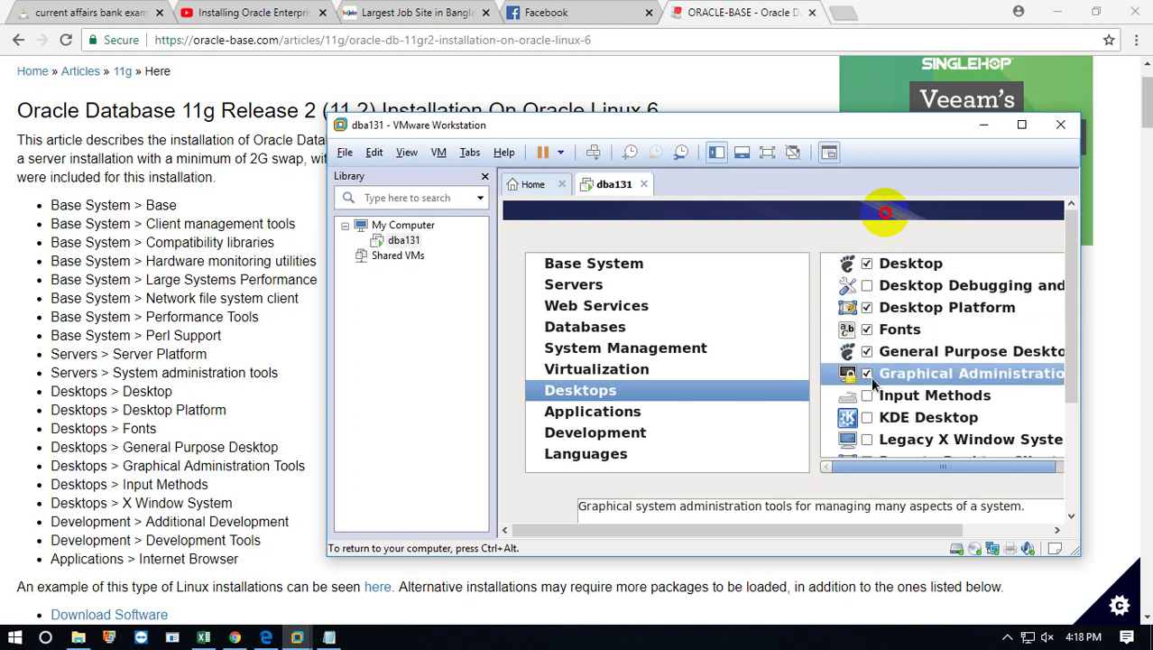
pyautogui.click(866, 396)
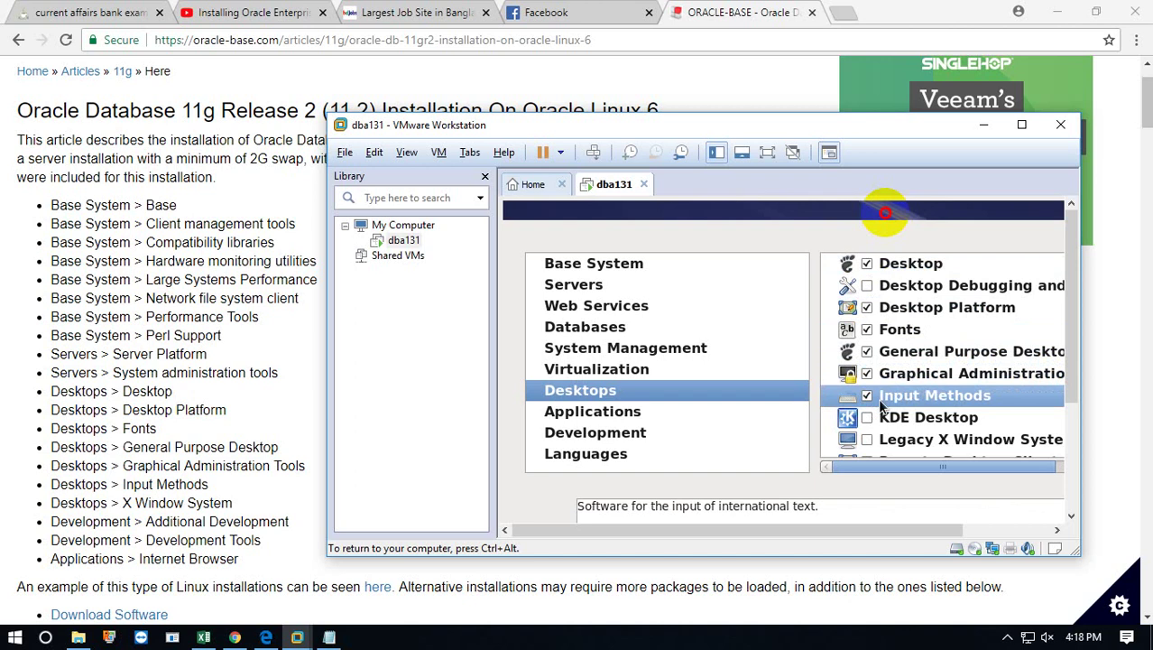
pyautogui.scroll(-1, 877, 406)
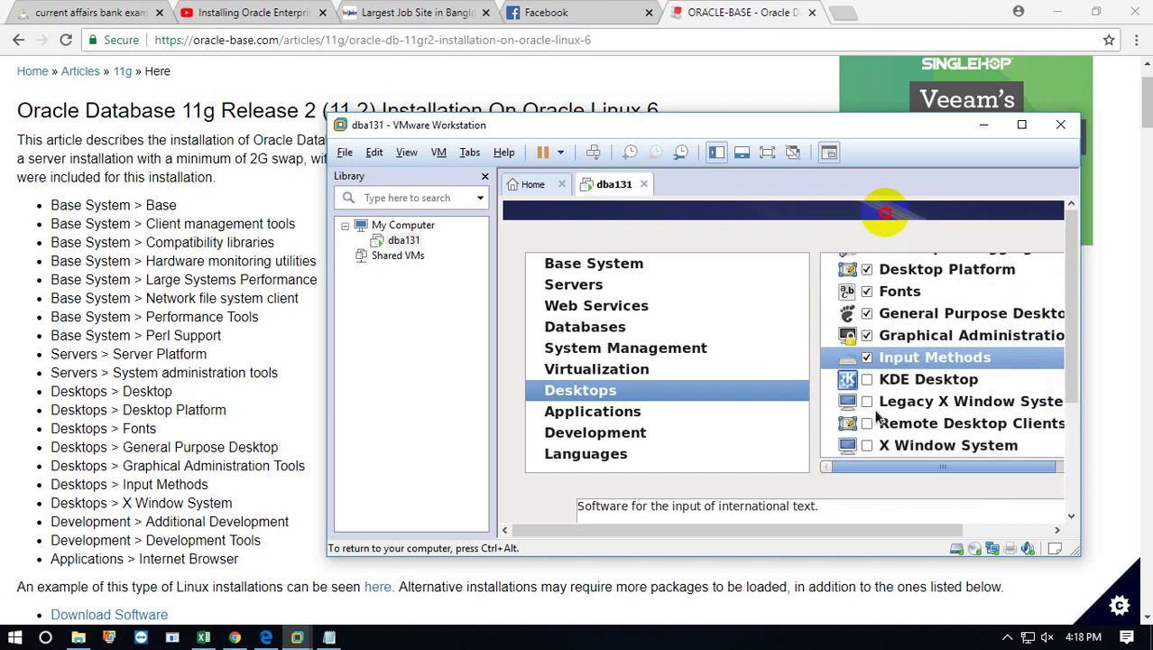
pyautogui.scroll(1, 868, 424)
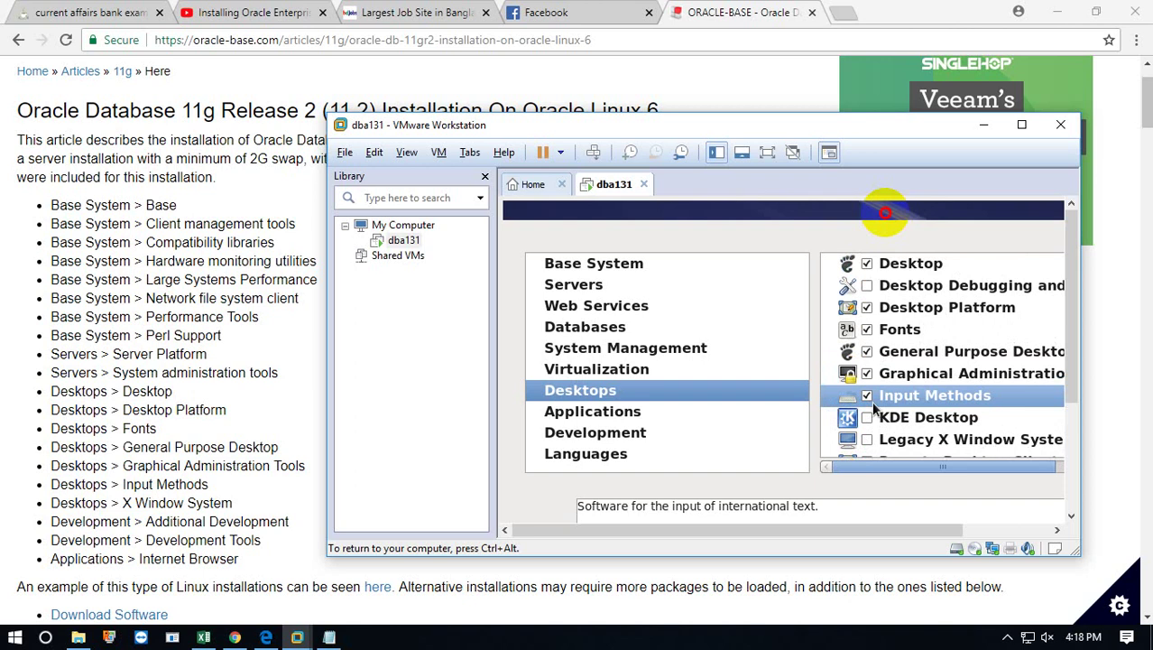
pyautogui.scroll(-1, 874, 408)
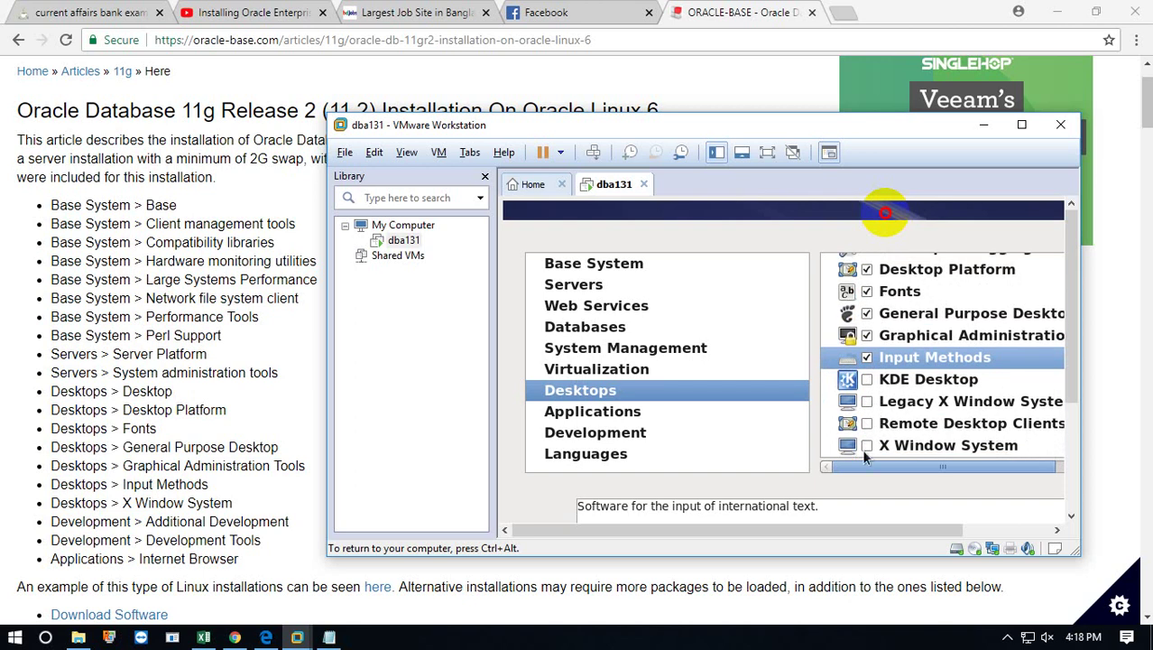
pyautogui.click(867, 445)
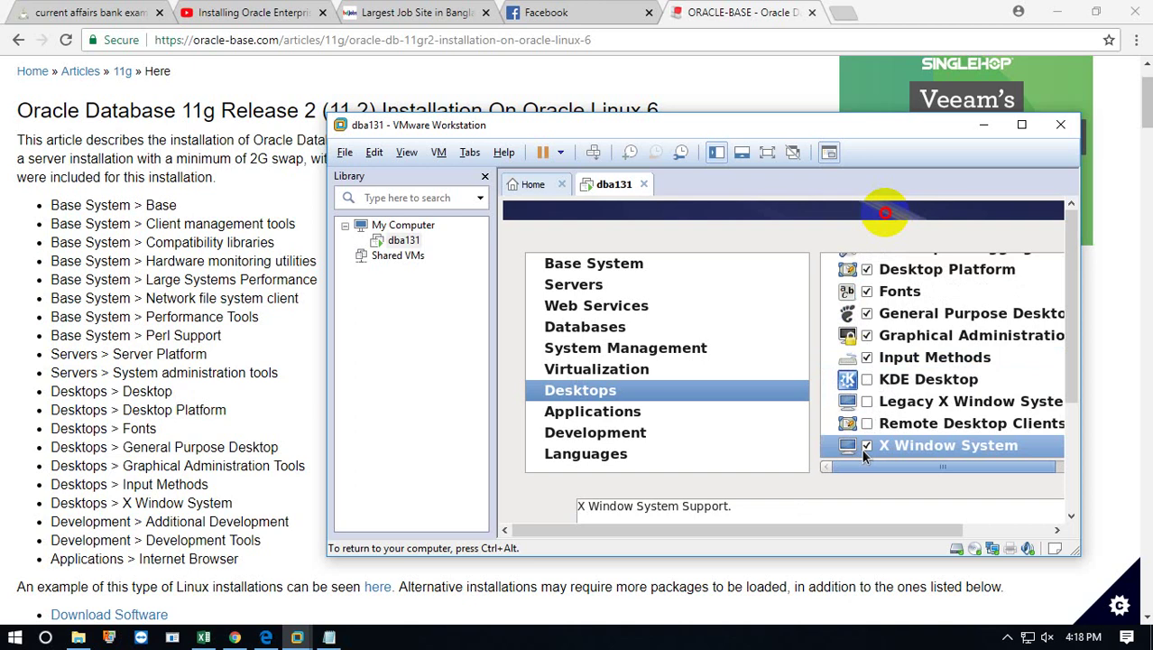
# Also tick Desktop Debugging, Remote Desktop Clients and Legacy X Window System, leaving KDE Desktop unticked.
pyautogui.scroll(1, 868, 399)
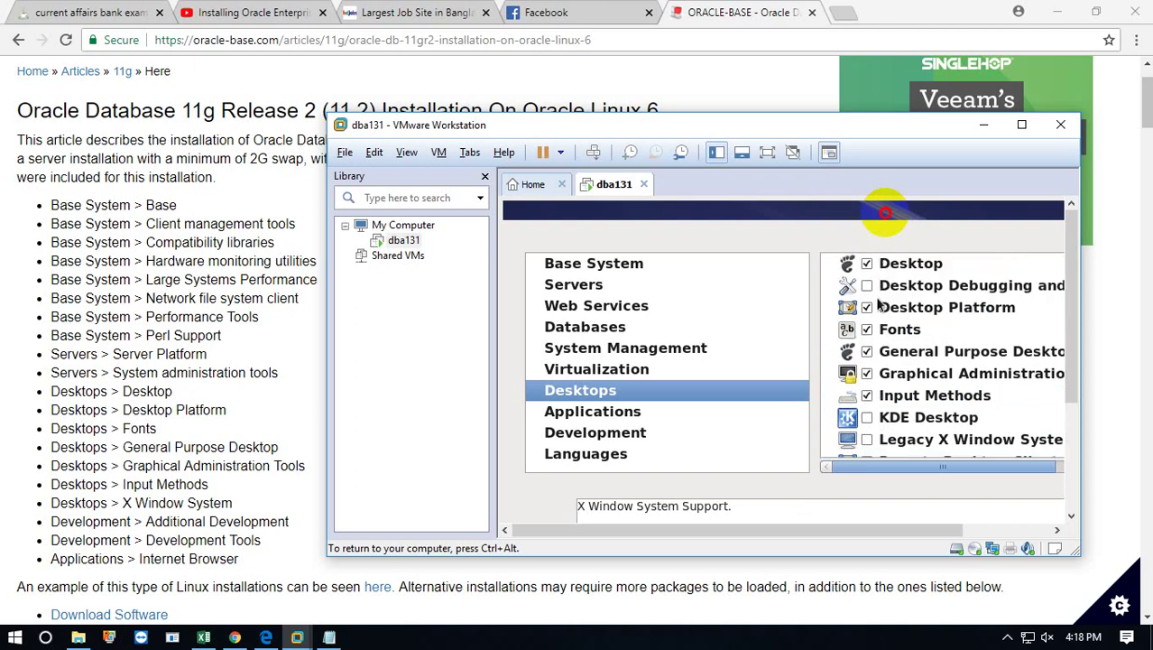
pyautogui.scroll(-2, 877, 357)
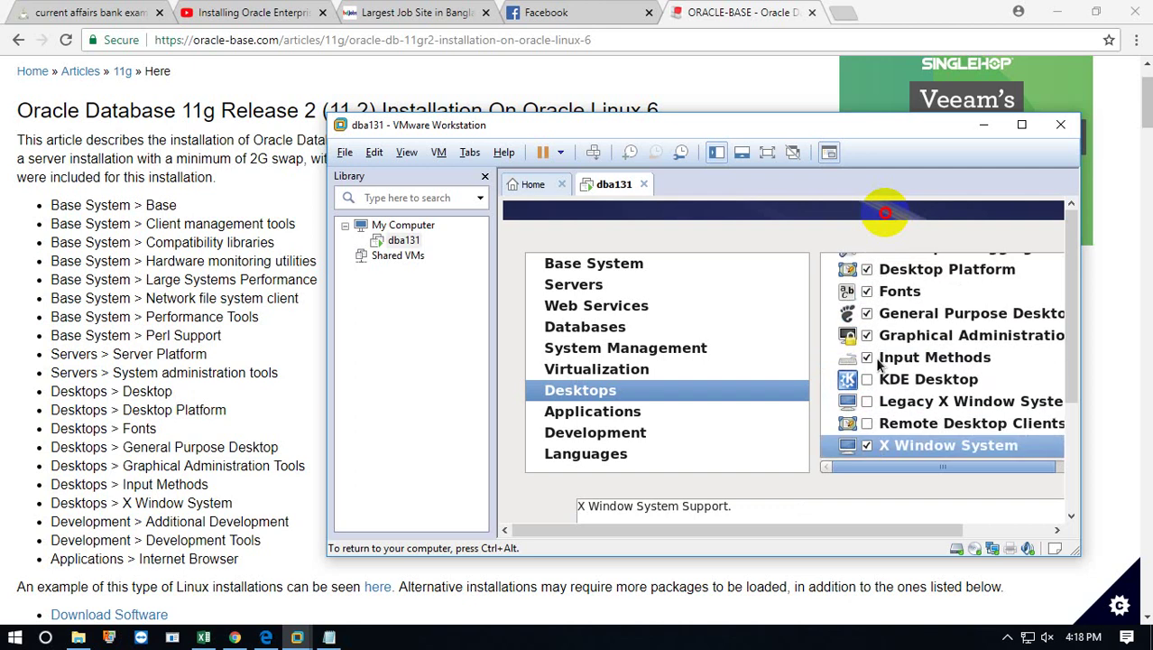
pyautogui.scroll(2, 877, 366)
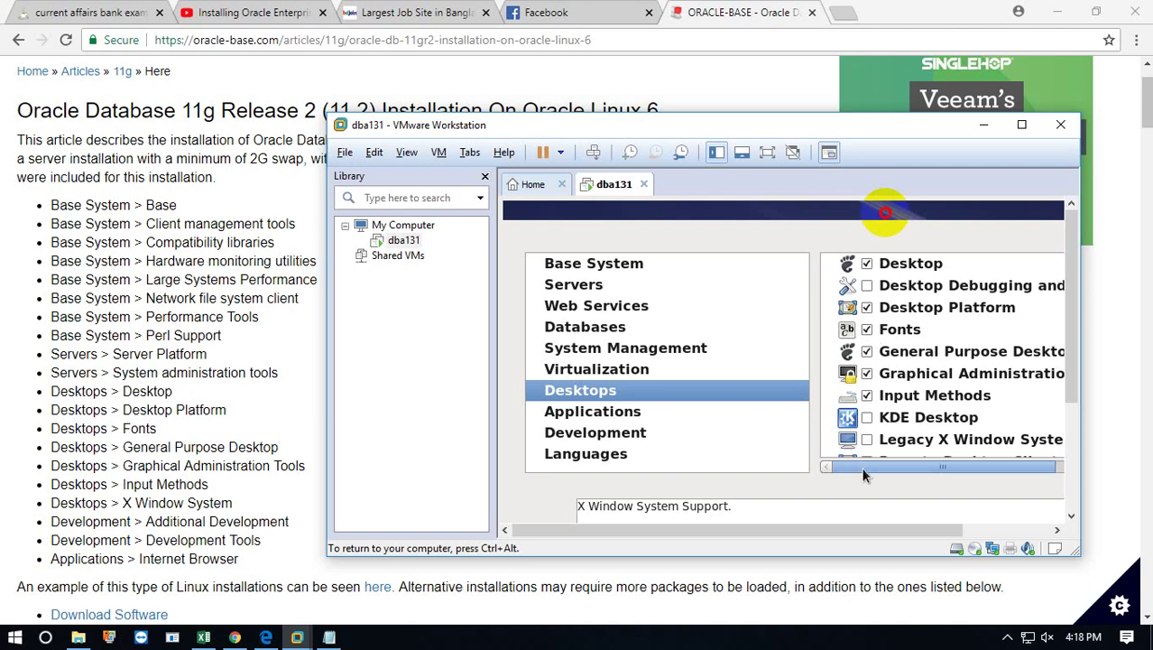
pyautogui.moveTo(861, 467); pyautogui.dragTo(812, 471)
pyautogui.click(867, 285)
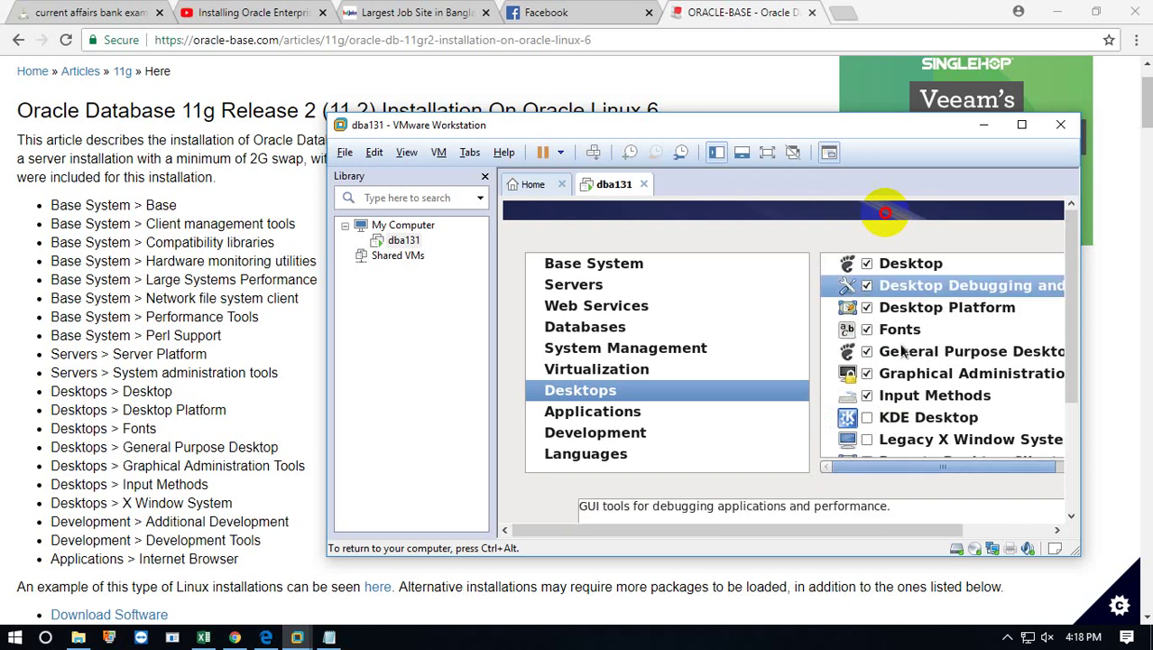
pyautogui.scroll(-1, 902, 352)
pyautogui.scroll(-1, 902, 352)
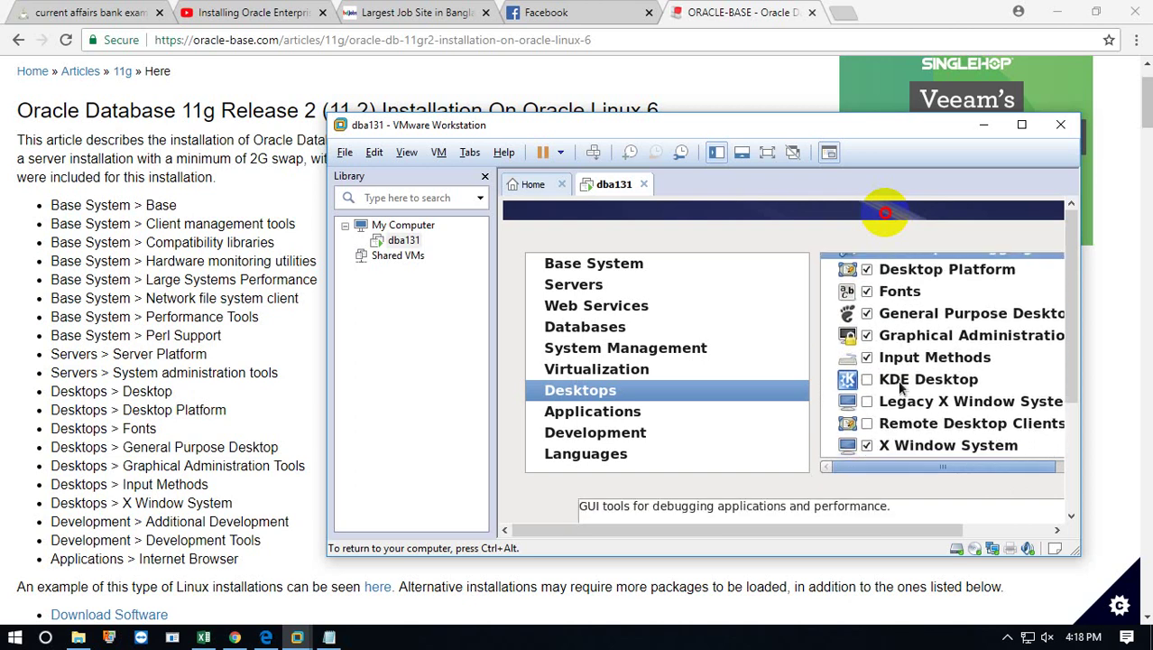
pyautogui.click(868, 424)
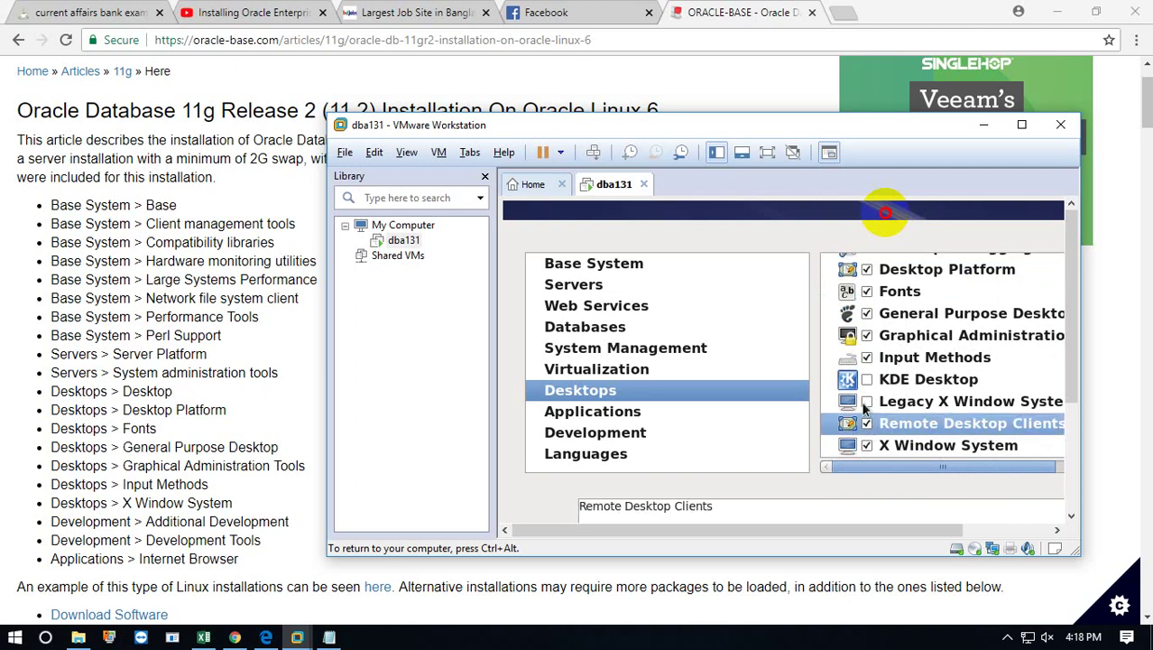
pyautogui.click(865, 401)
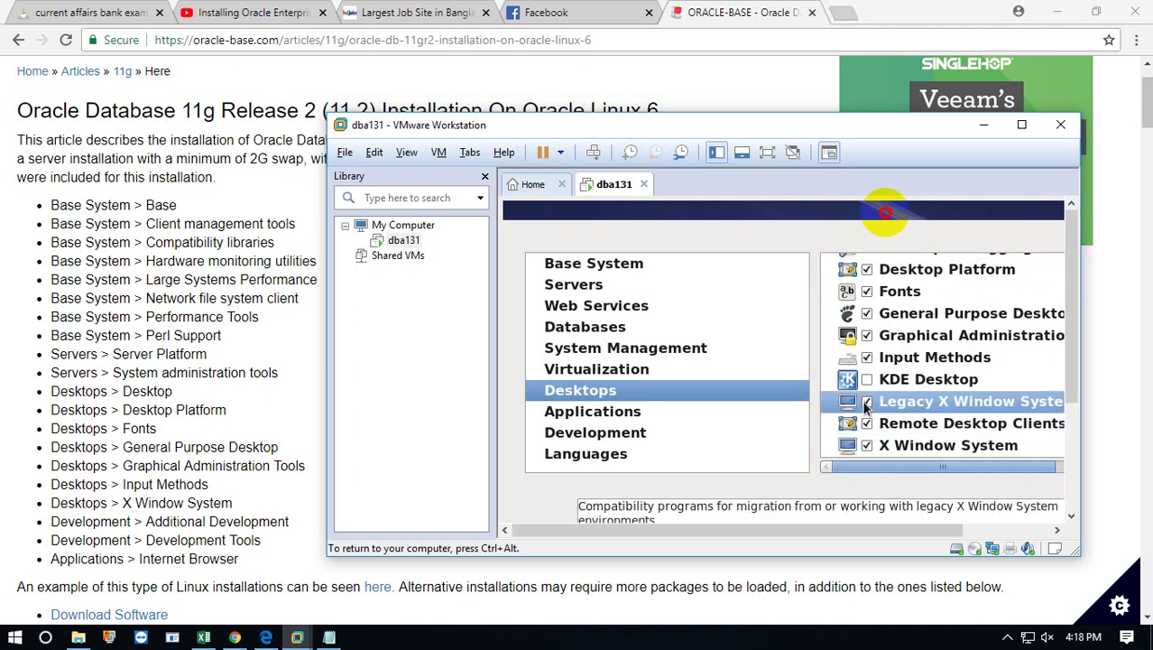
pyautogui.scroll(1, 863, 316)
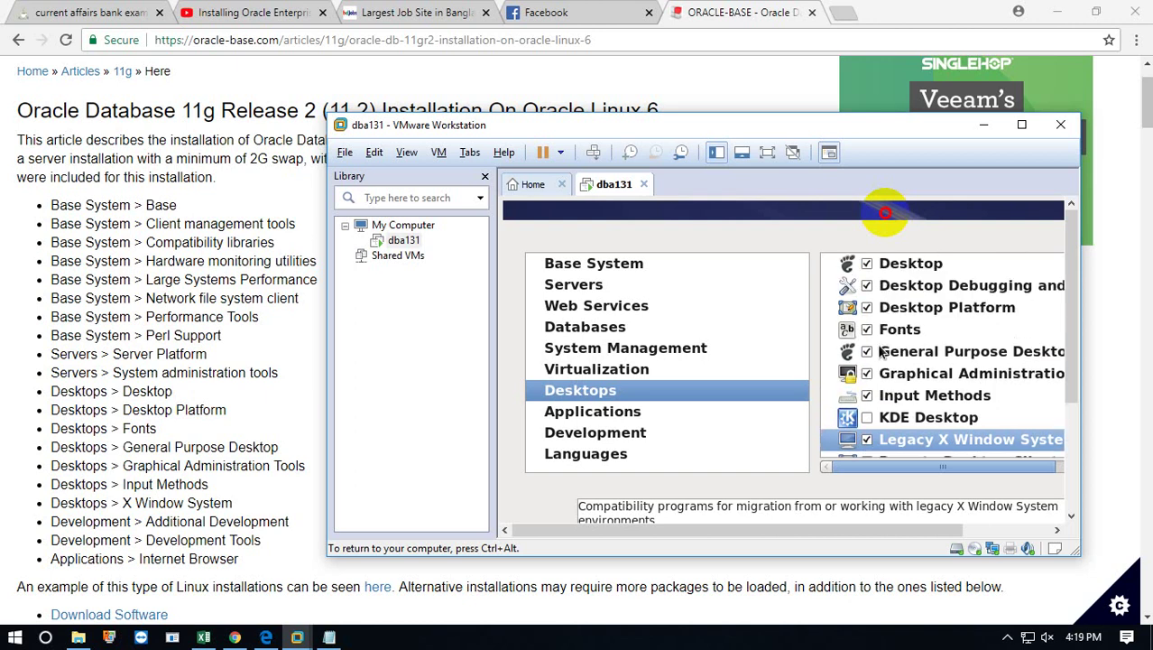
pyautogui.scroll(-1, 886, 361)
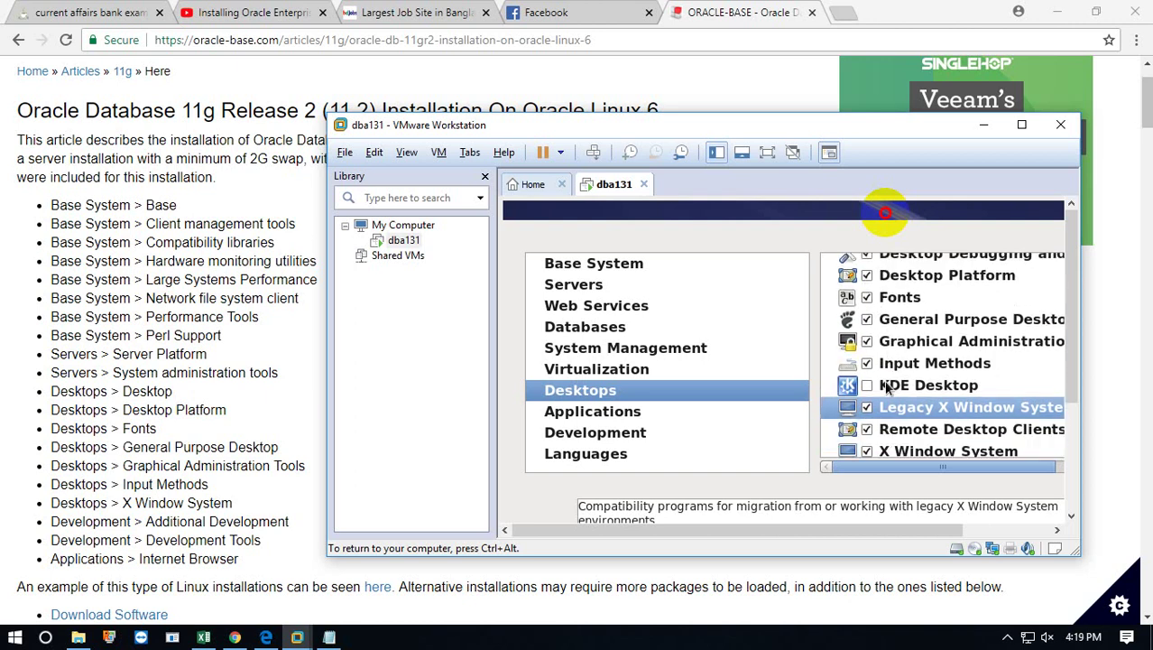
# Under Applications, tick the Internet Browser group.
pyautogui.click(607, 416)
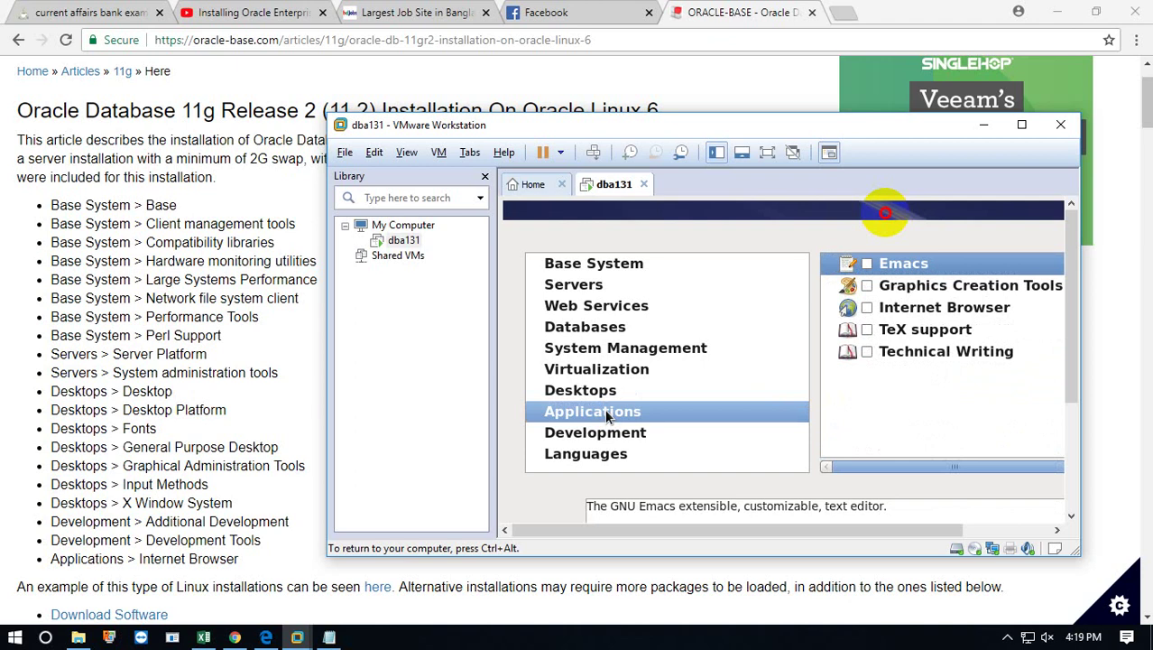
pyautogui.click(865, 310)
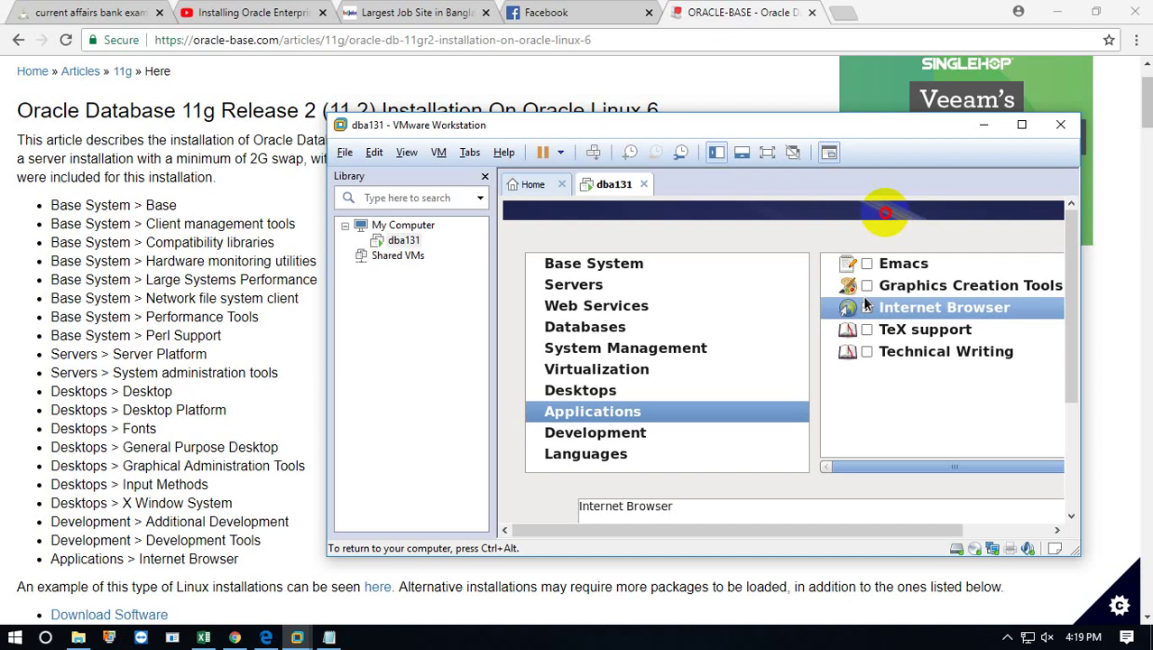
pyautogui.click(866, 306)
# Under Development, tick Additional Development, Development tools and Server Platform Development.
pyautogui.click(572, 434)
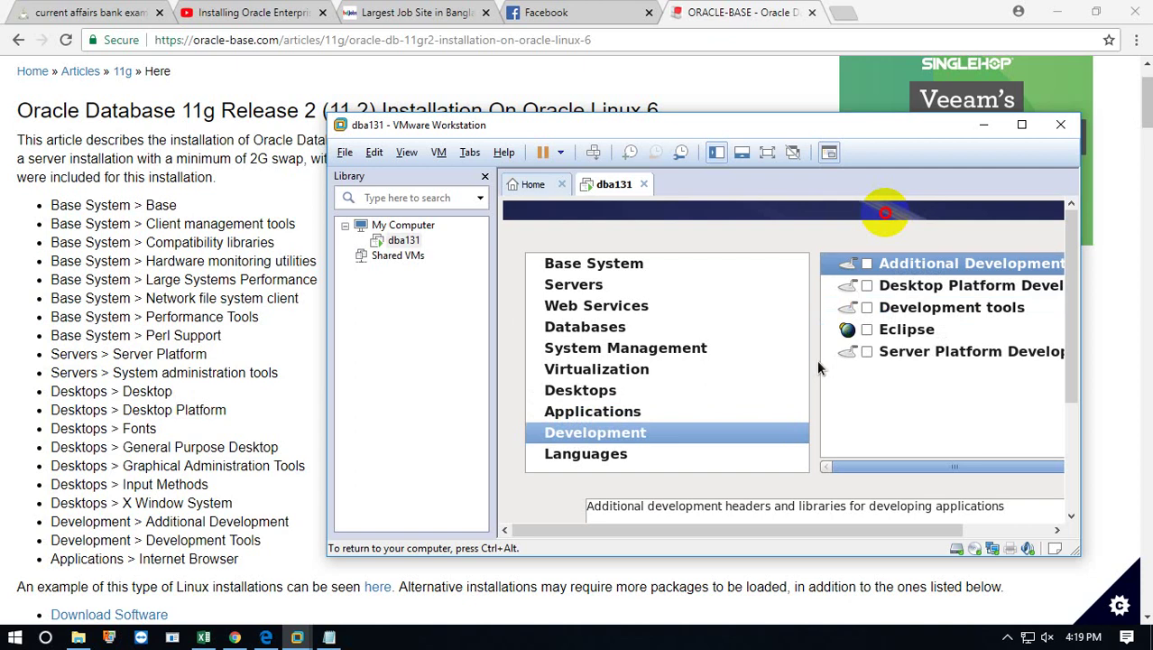
pyautogui.click(867, 263)
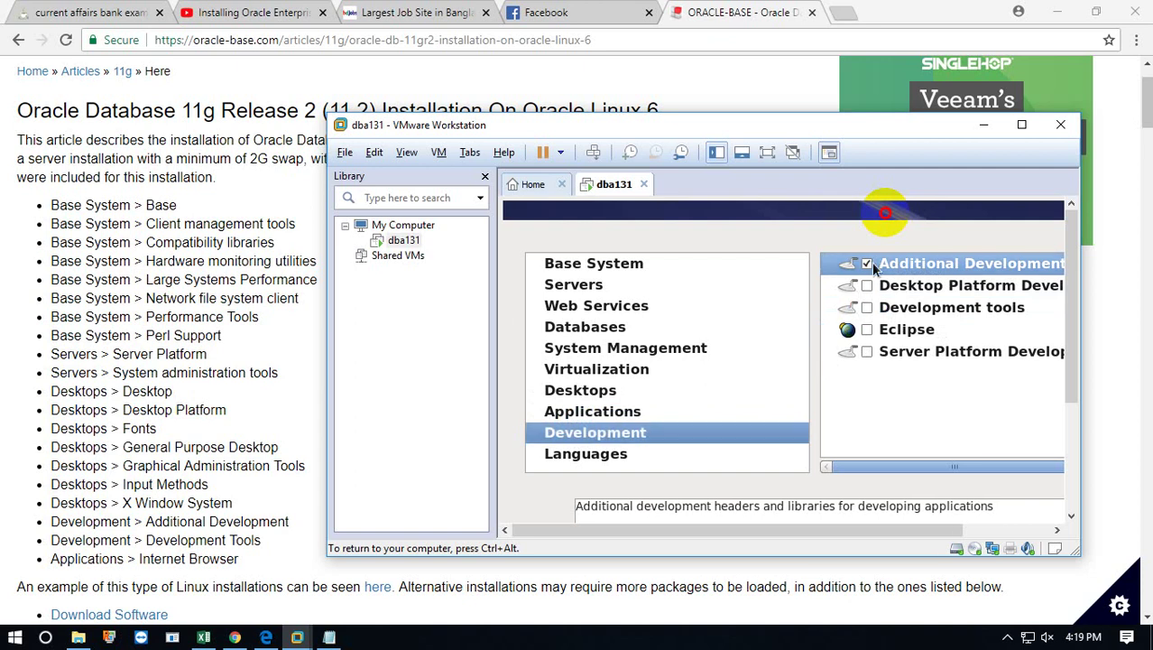
pyautogui.click(875, 313)
pyautogui.click(877, 315)
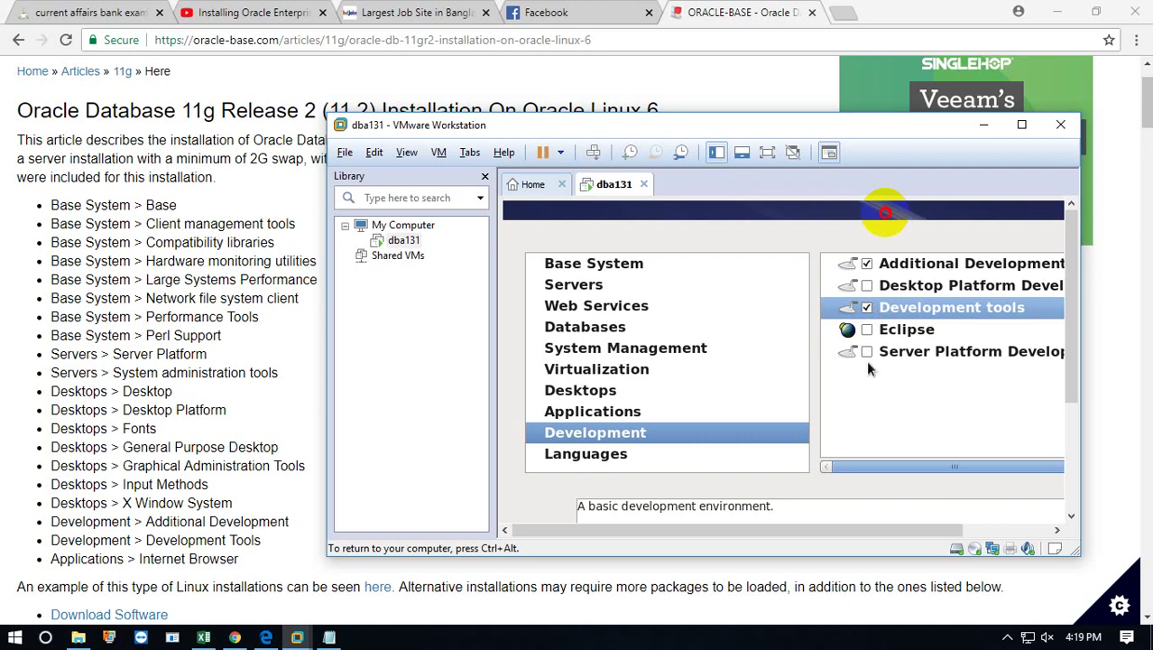
pyautogui.click(866, 352)
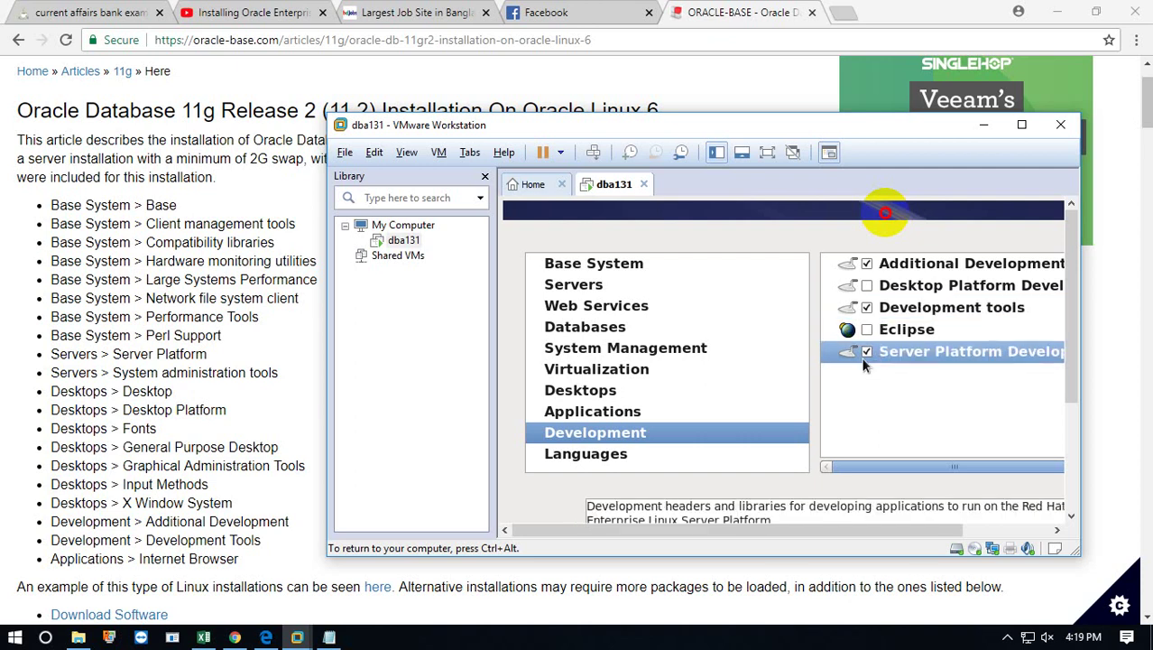
# Step through the remaining package categories to reach Virtualization.
pyautogui.click(568, 457)
pyautogui.click(569, 411)
pyautogui.click(572, 391)
pyautogui.click(575, 371)
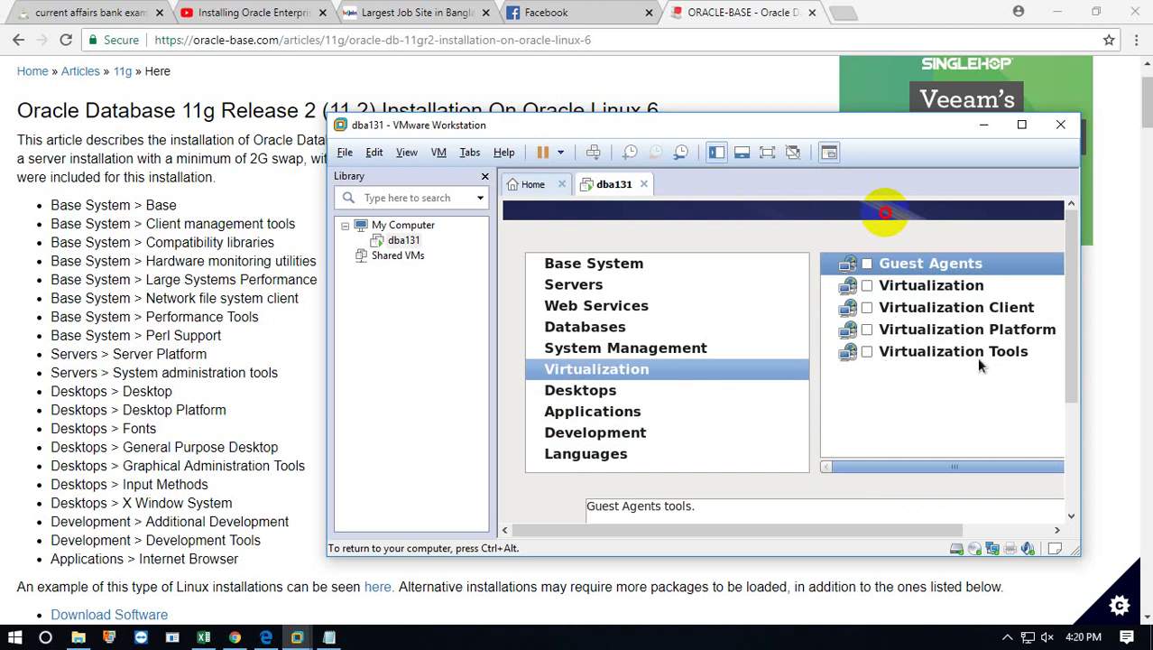
# Tick the Virtualization group and the System Management group.
pyautogui.click(867, 286)
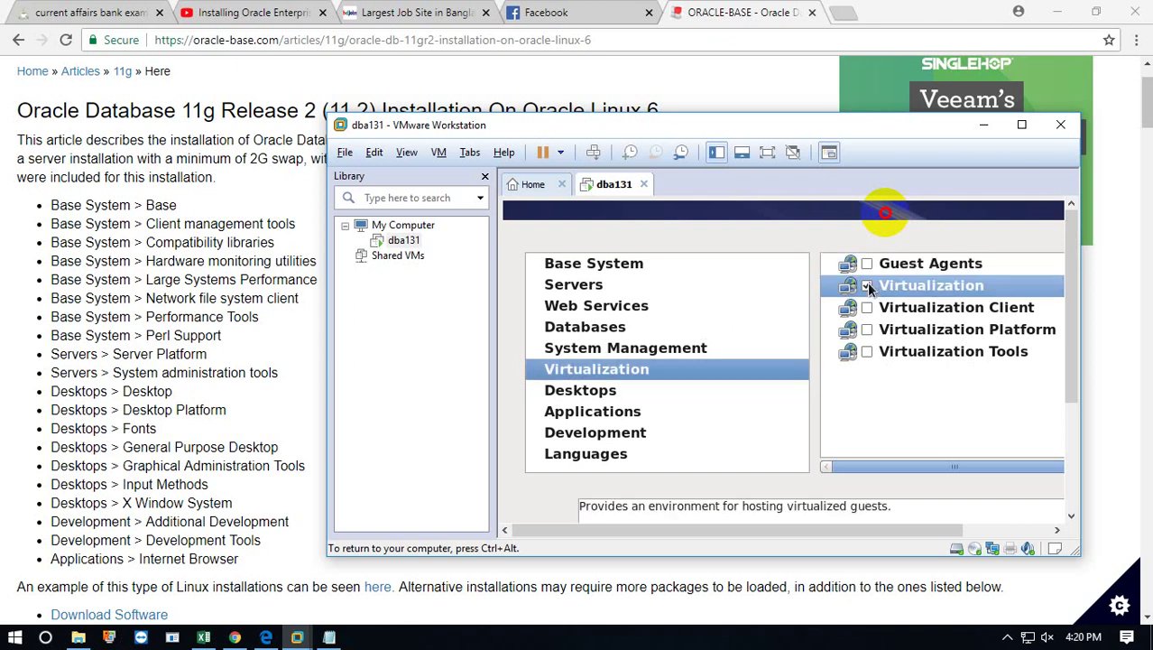
pyautogui.click(680, 352)
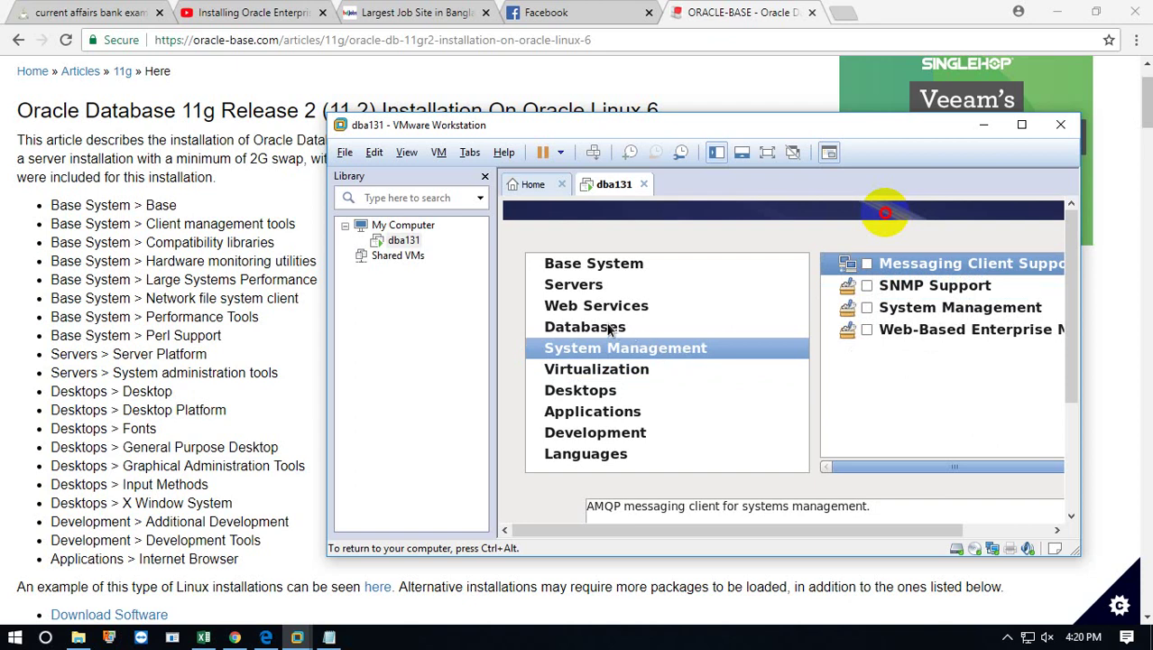
pyautogui.click(867, 308)
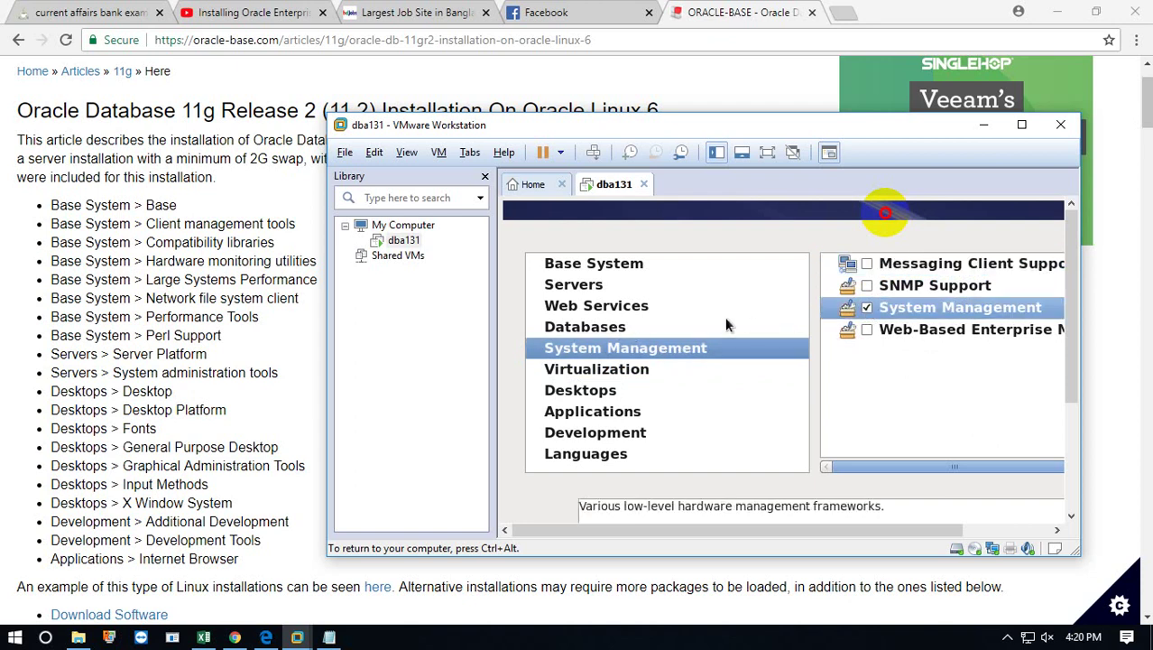
# In System Management, also tick SNMP Support and Web-Based Enterprise Management.
pyautogui.click(635, 321)
pyautogui.click(597, 302)
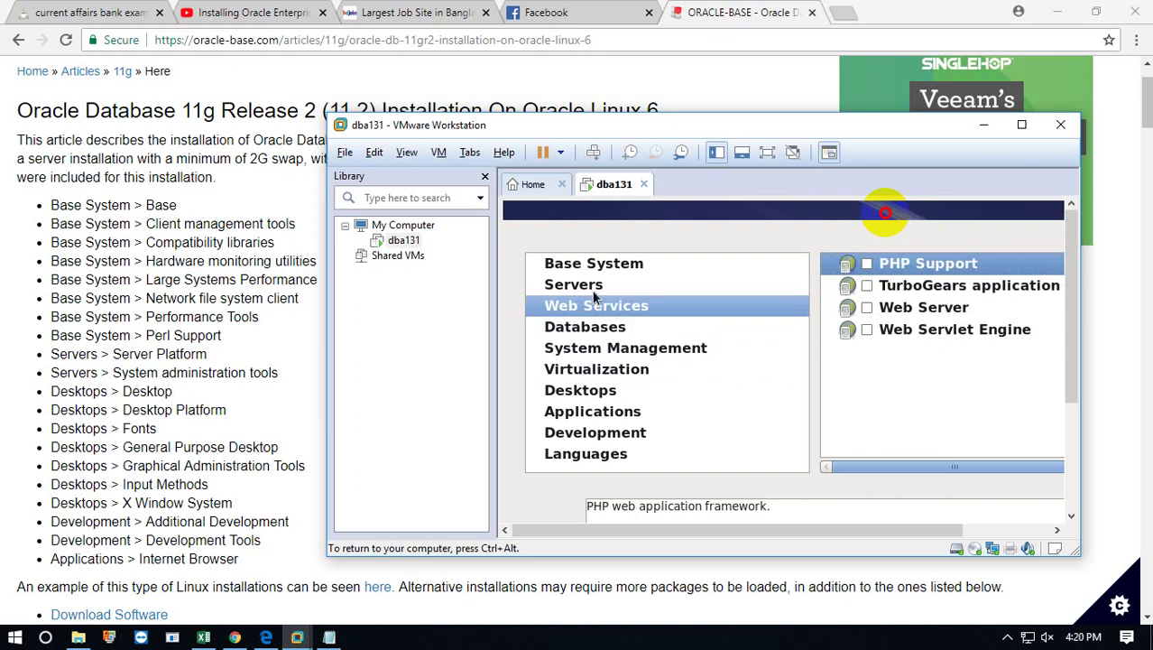
pyautogui.click(569, 283)
pyautogui.click(592, 333)
pyautogui.click(643, 352)
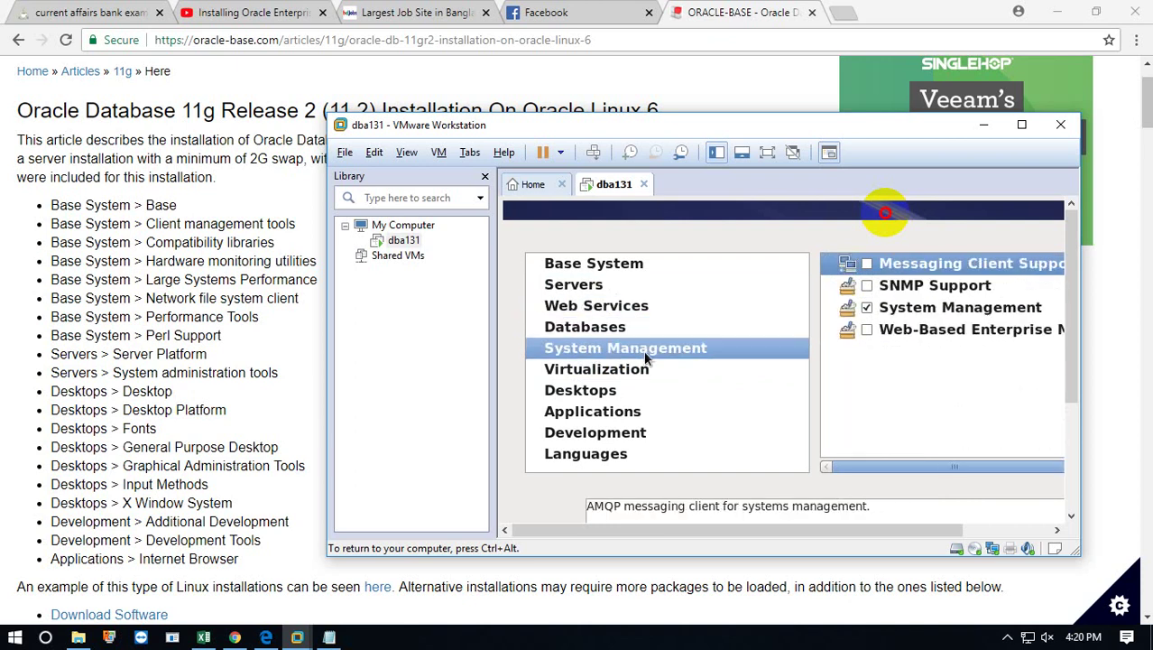
pyautogui.click(867, 285)
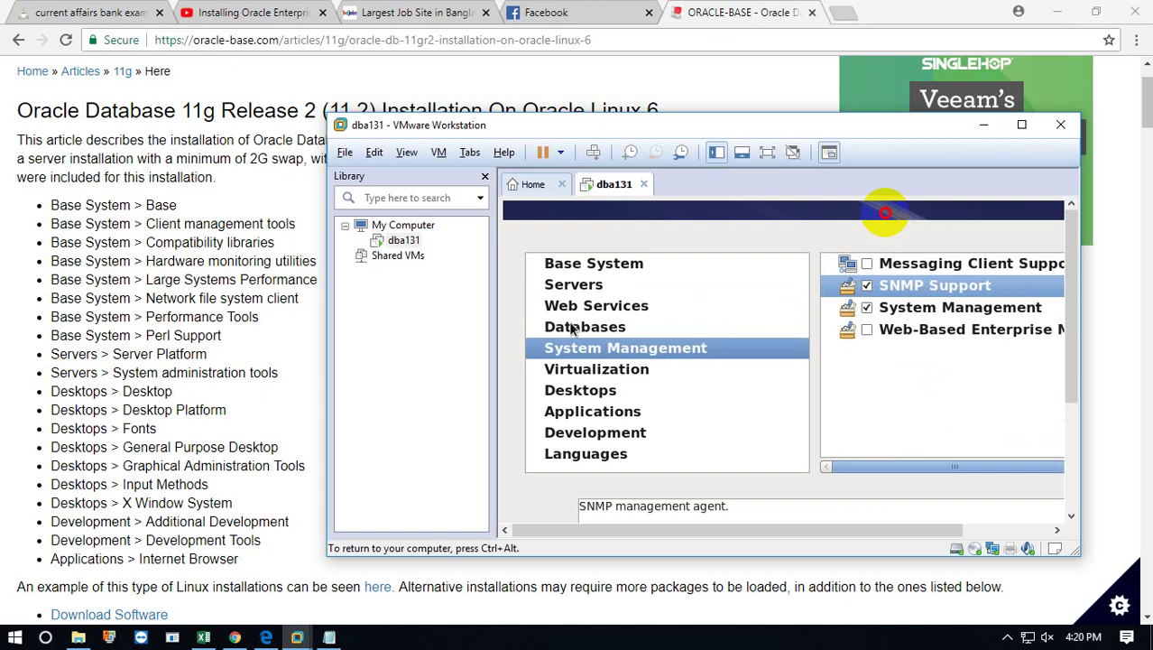
pyautogui.click(868, 330)
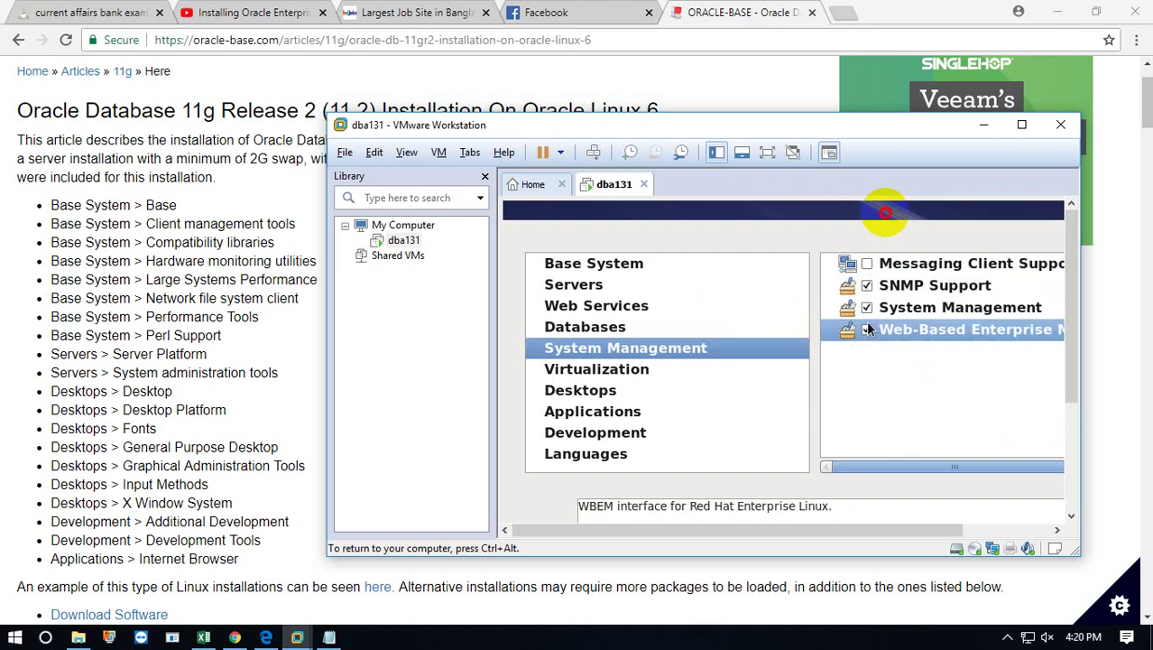
# Review the Databases, Web Services and Servers categories, then release input from the VM.
pyautogui.click(627, 330)
pyautogui.click(622, 308)
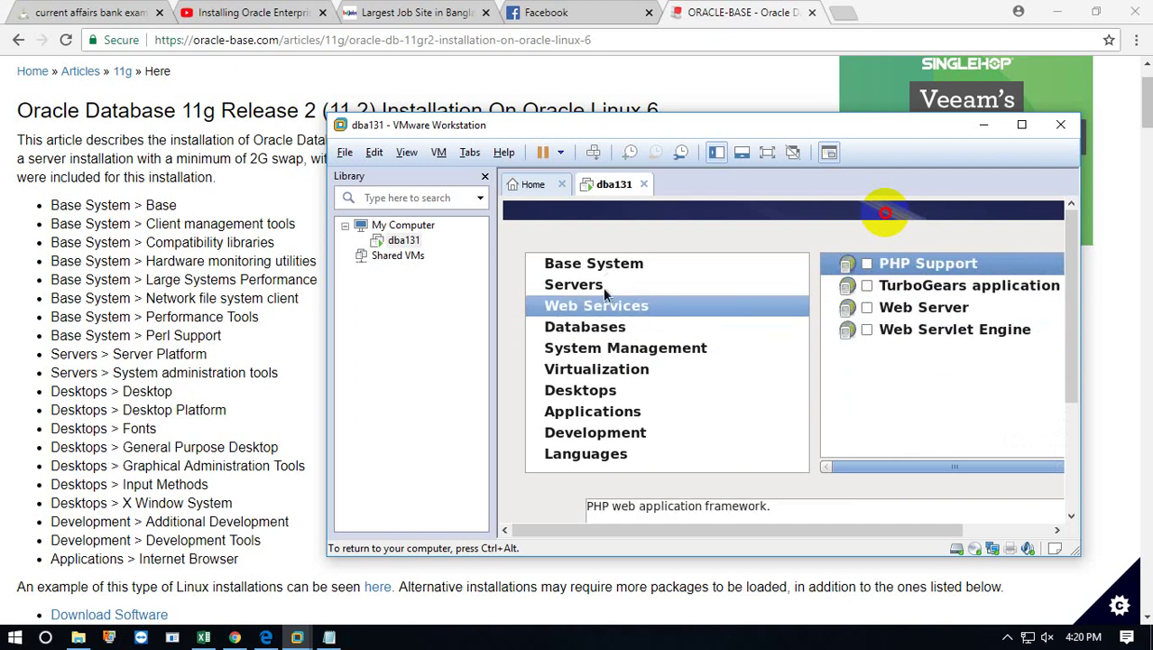
pyautogui.click(603, 287)
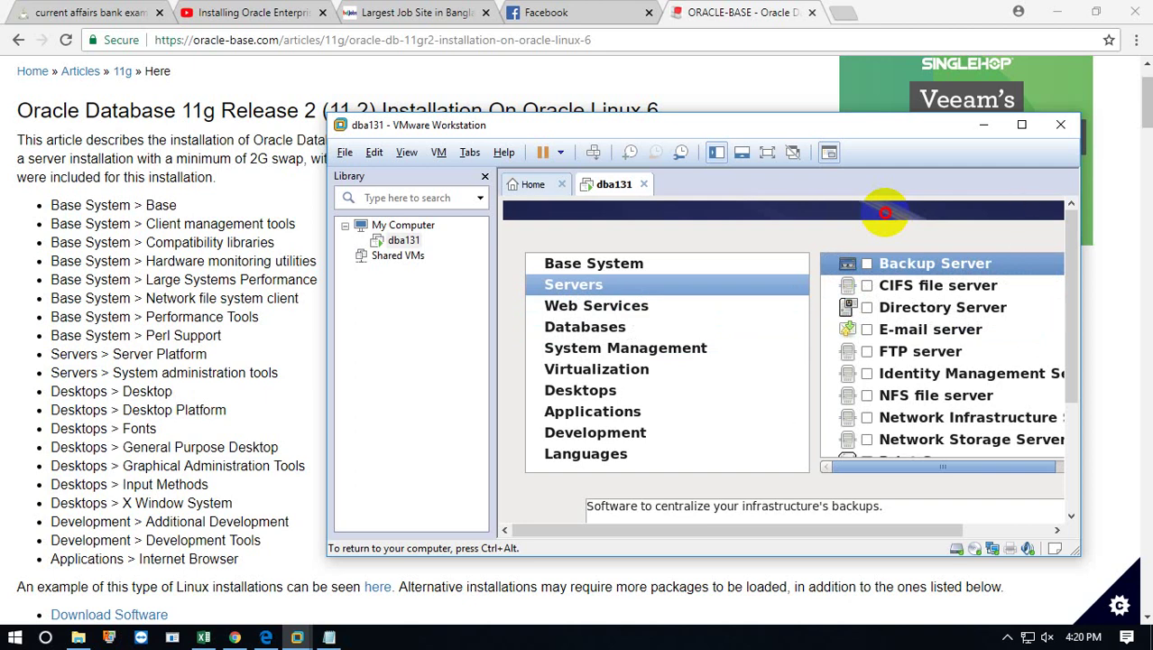
pyautogui.hotkey('ctrl', 'alt')
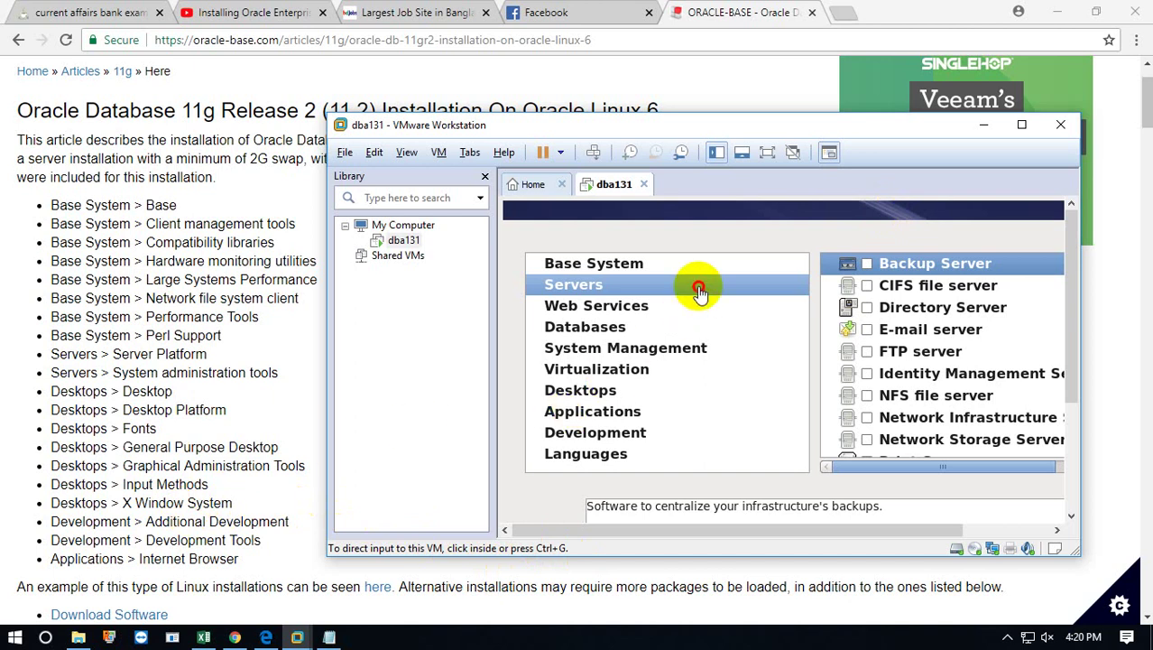
# Maximize the VMware window and tick Dial-up Networking Support under Base System.
pyautogui.doubleClick(774, 126)
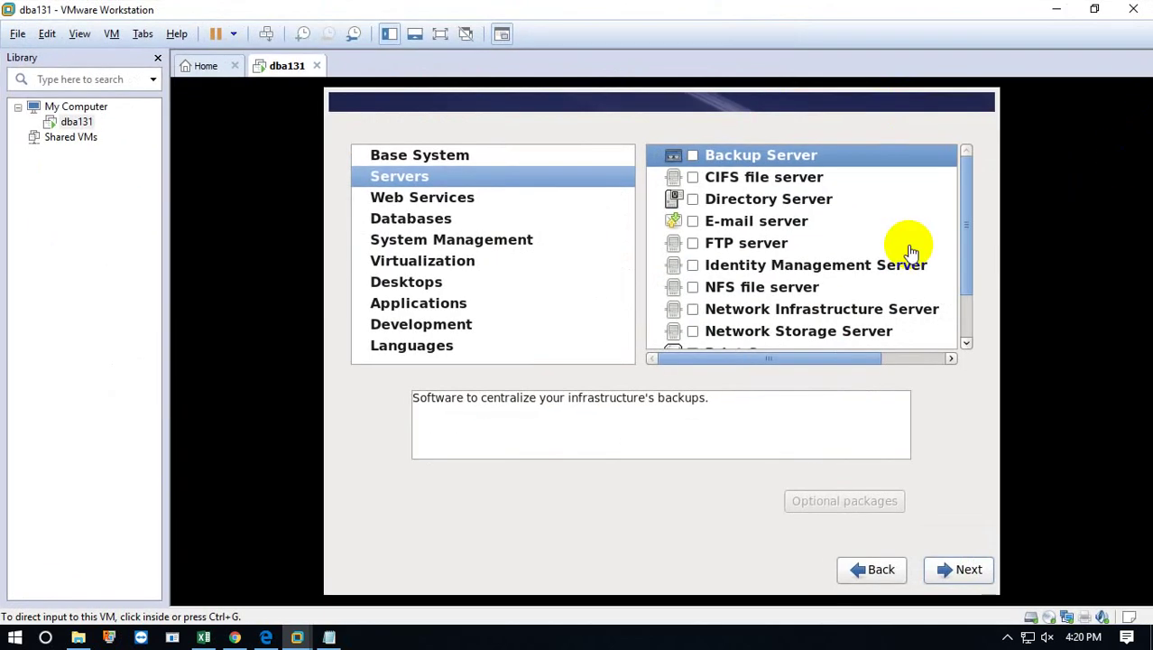
pyautogui.click(933, 566)
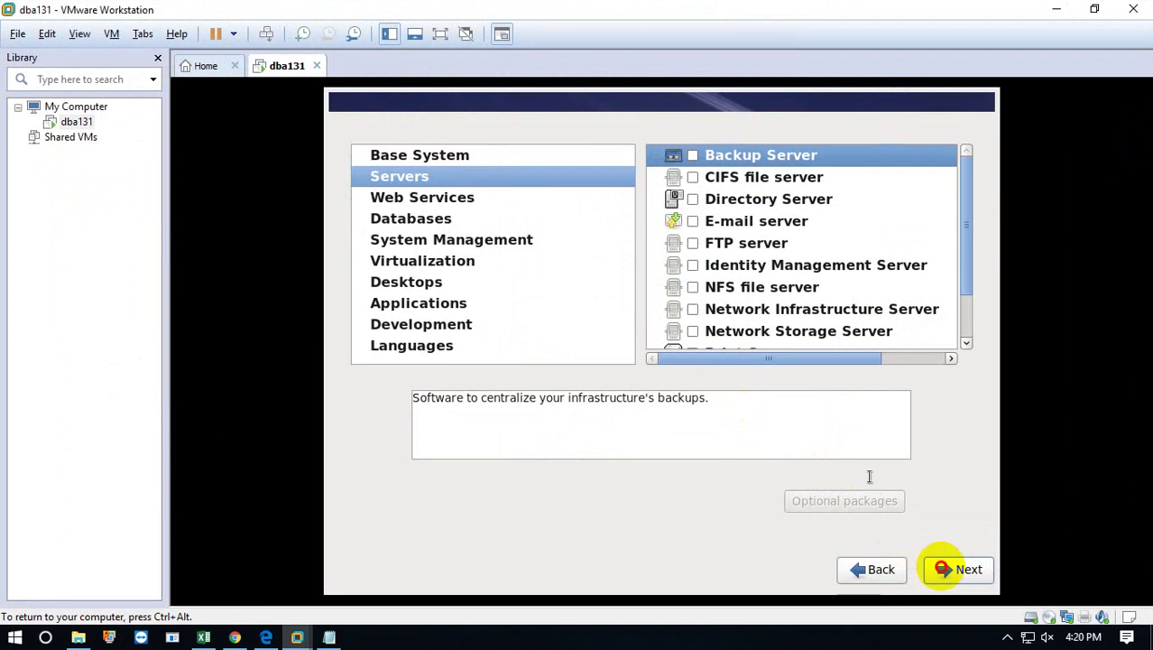
pyautogui.click(445, 159)
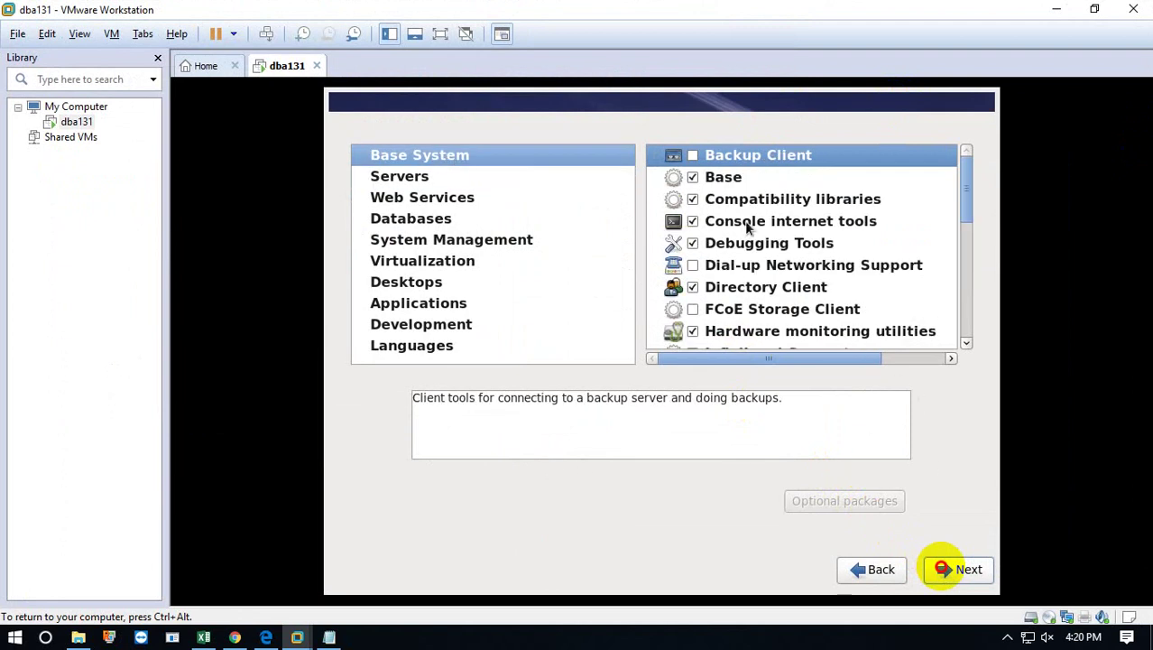
pyautogui.click(794, 267)
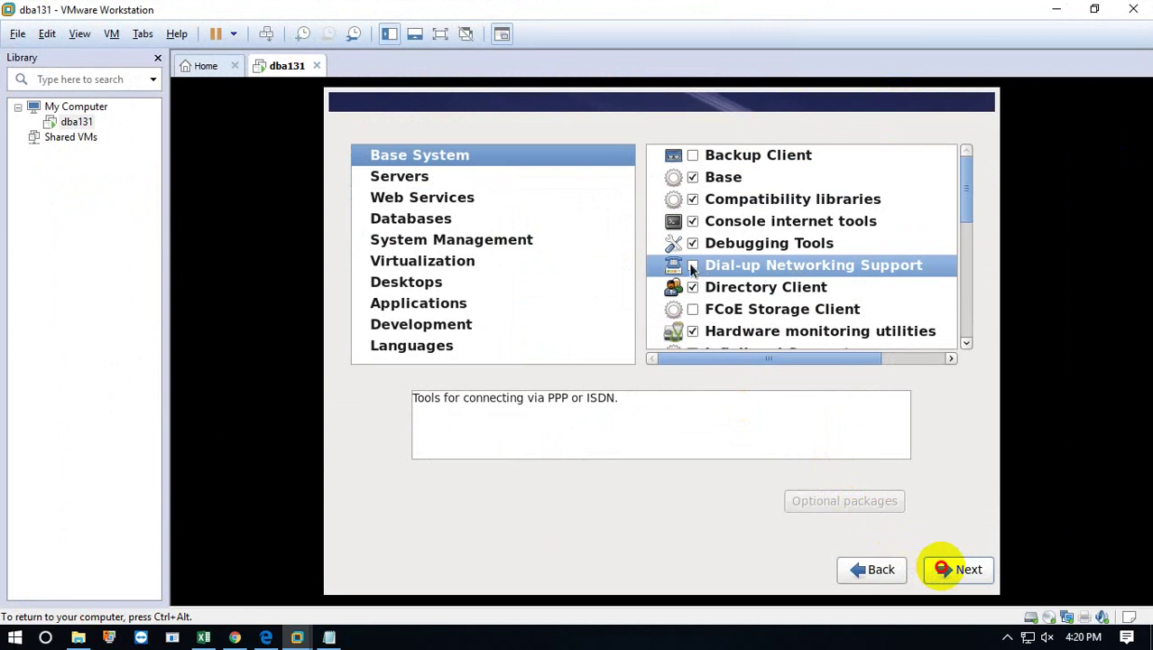
pyautogui.click(692, 267)
pyautogui.scroll(-4, 741, 286)
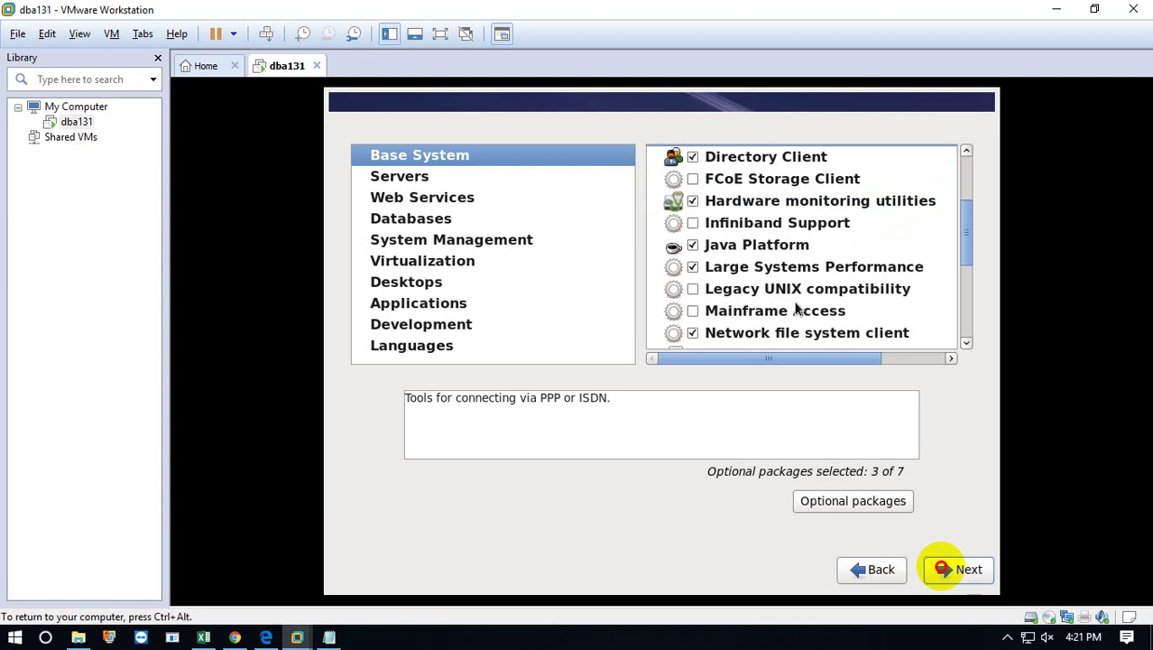
pyautogui.scroll(-5, 799, 316)
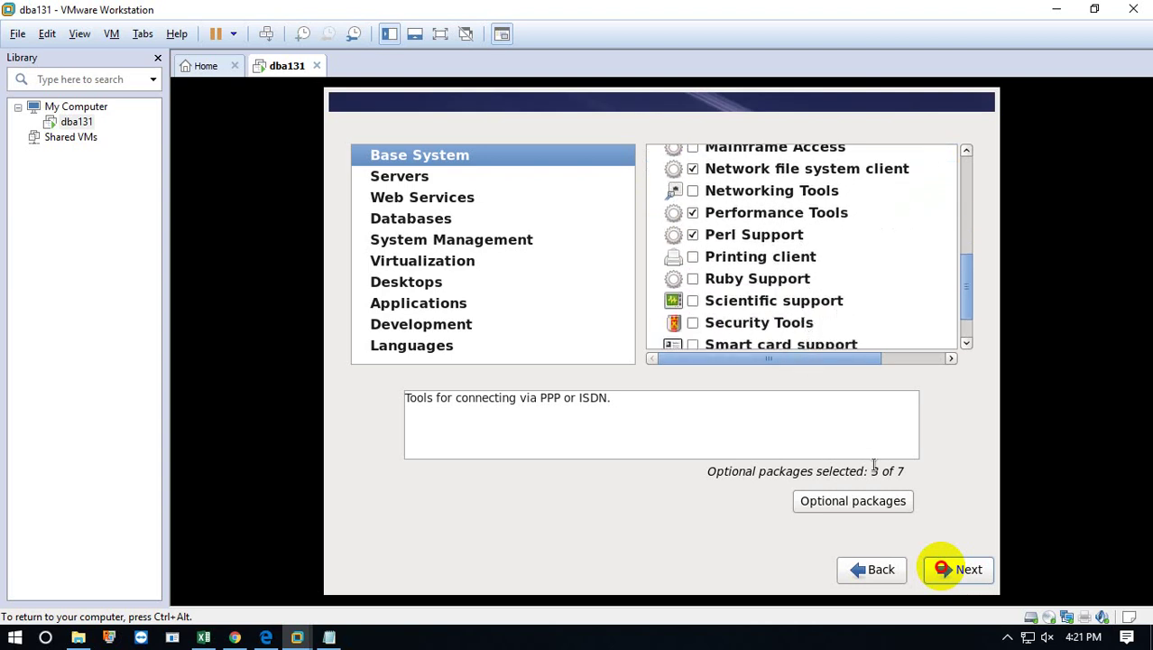
# Start the package installation and let all 1383 packages install.
pyautogui.click(954, 576)
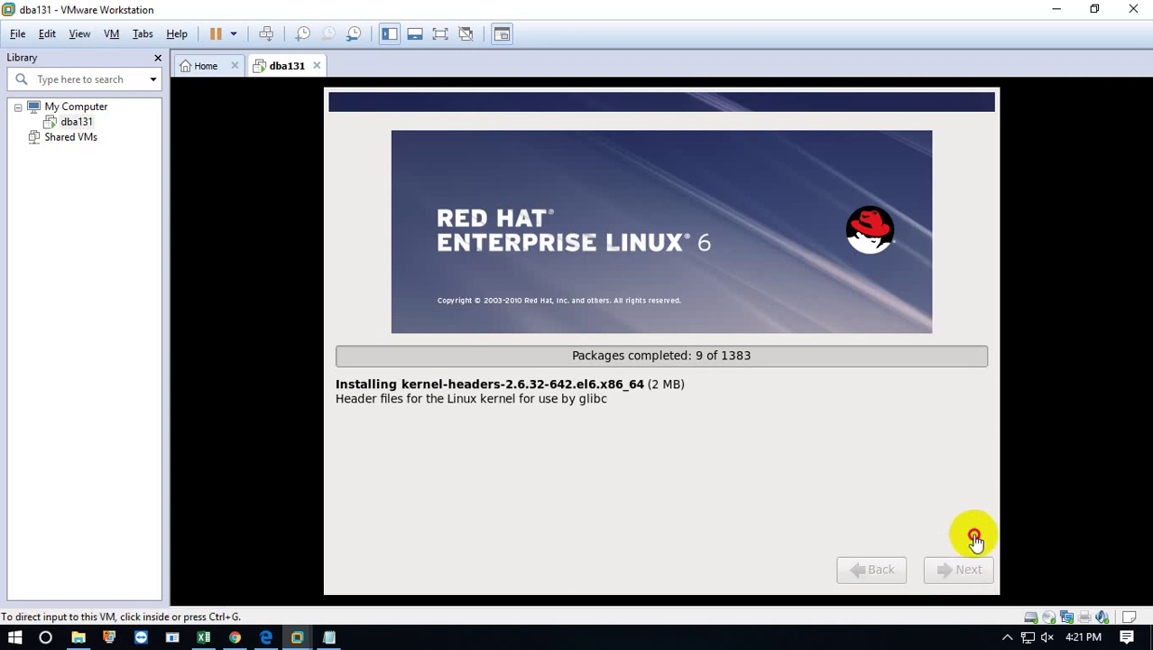
pyautogui.click(1008, 639)
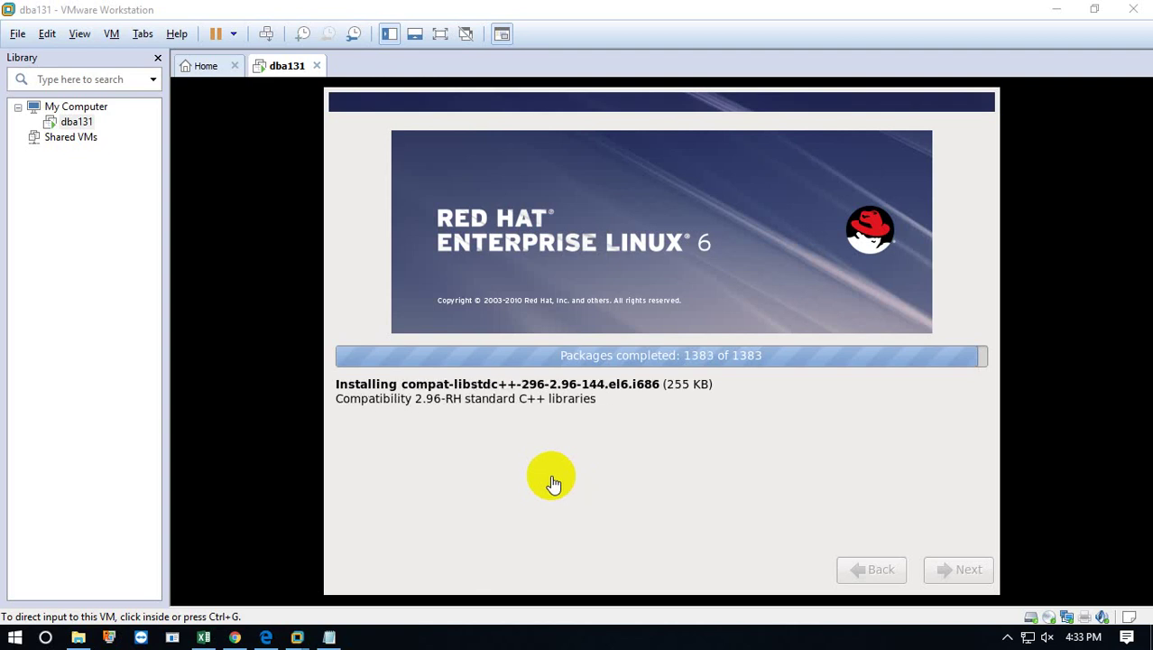
pyautogui.click(235, 637)
pyautogui.scroll(-10, 399, 514)
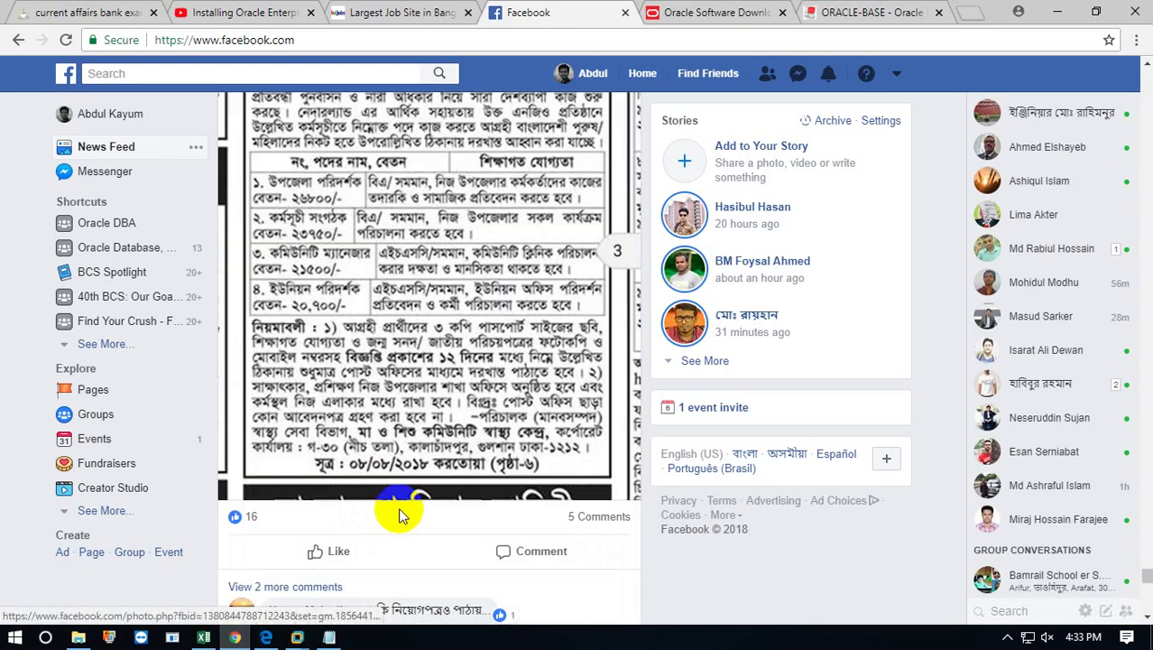
pyautogui.scroll(-15, 402, 514)
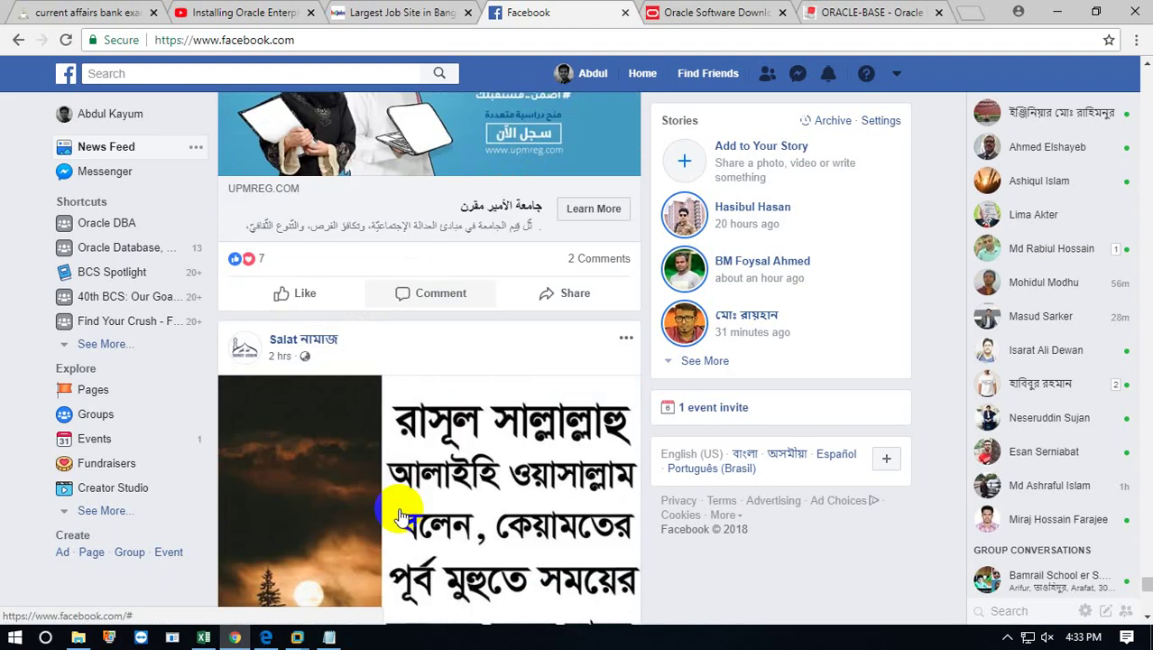
pyautogui.scroll(2, 401, 515)
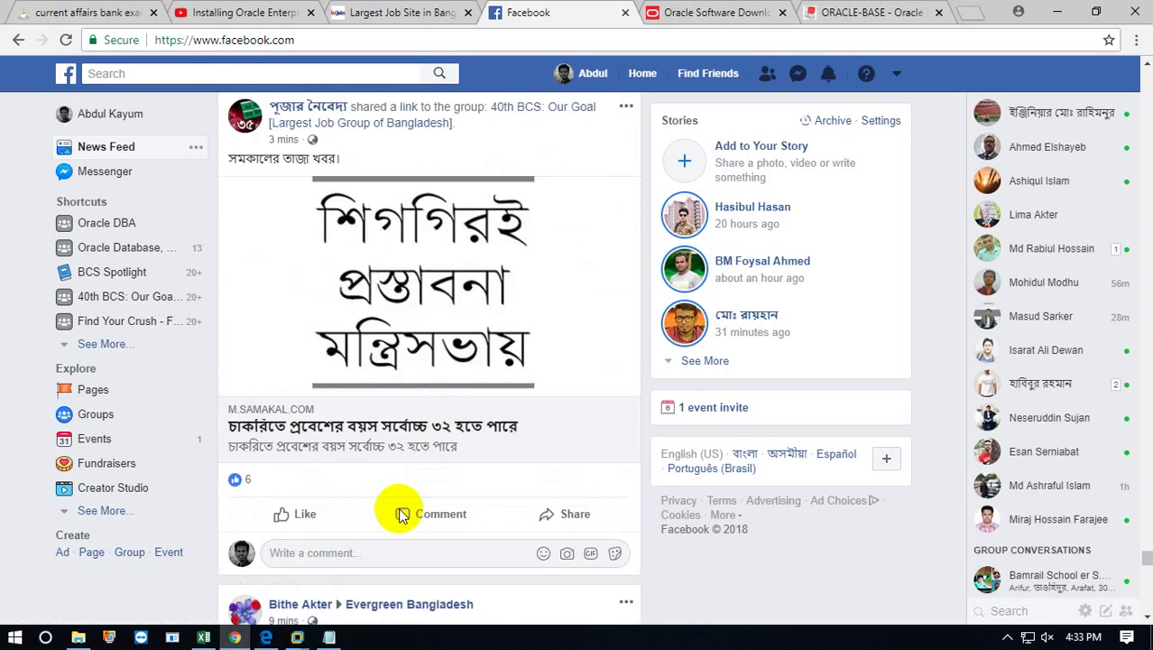
pyautogui.scroll(-10, 402, 515)
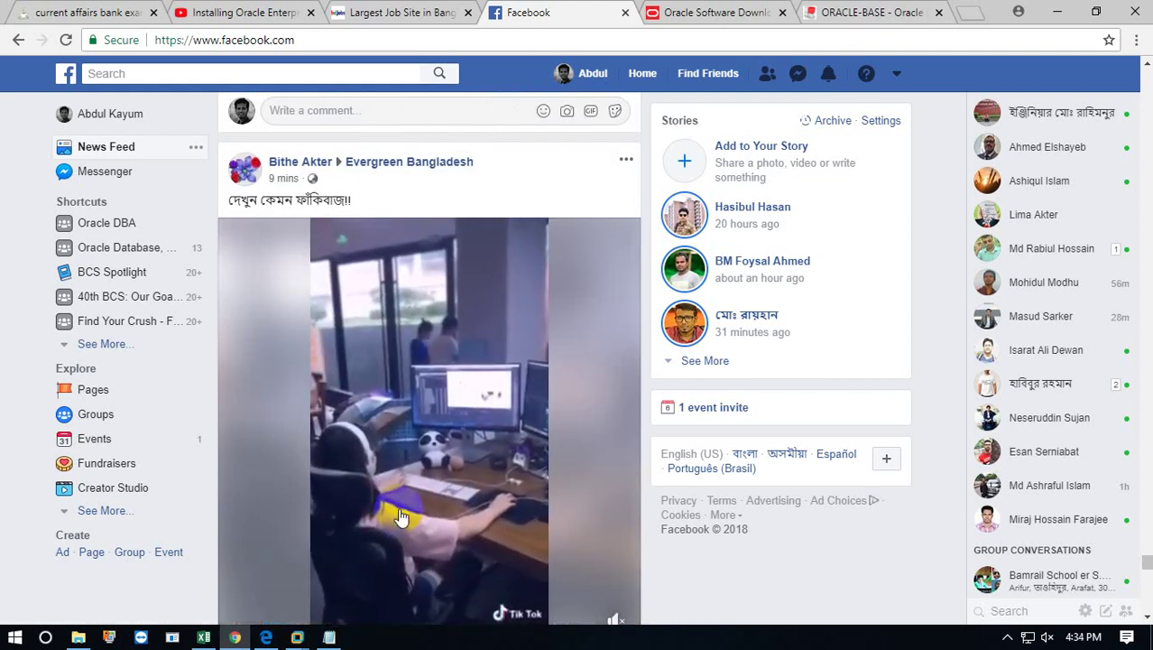
pyautogui.scroll(-15, 401, 516)
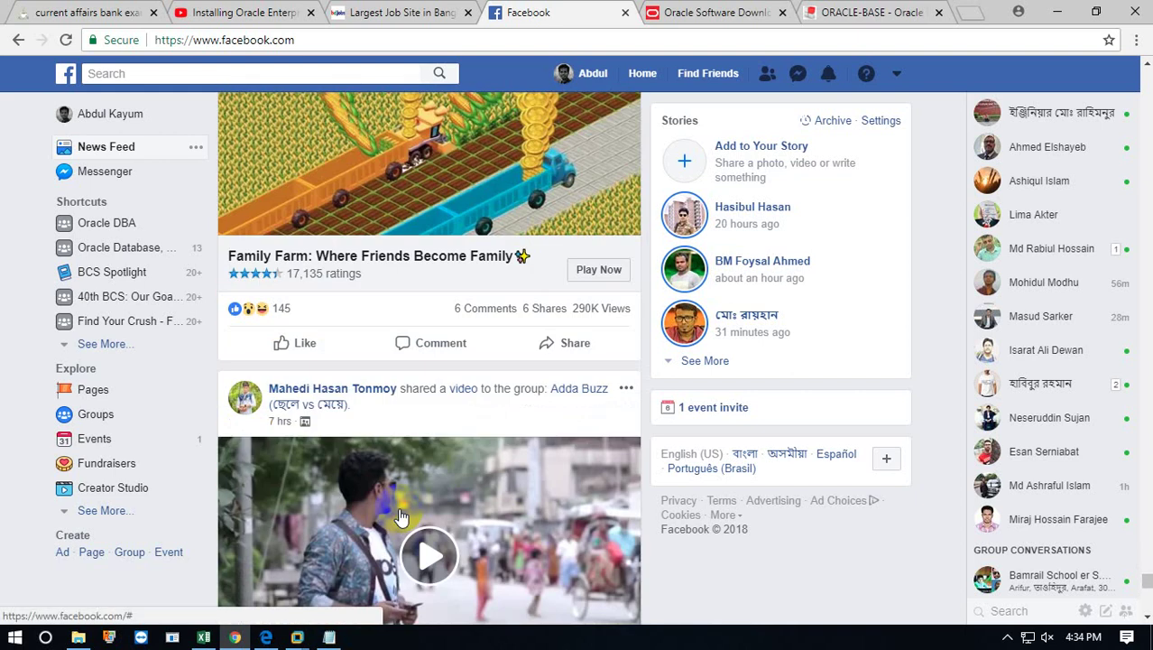
pyautogui.scroll(-3, 401, 516)
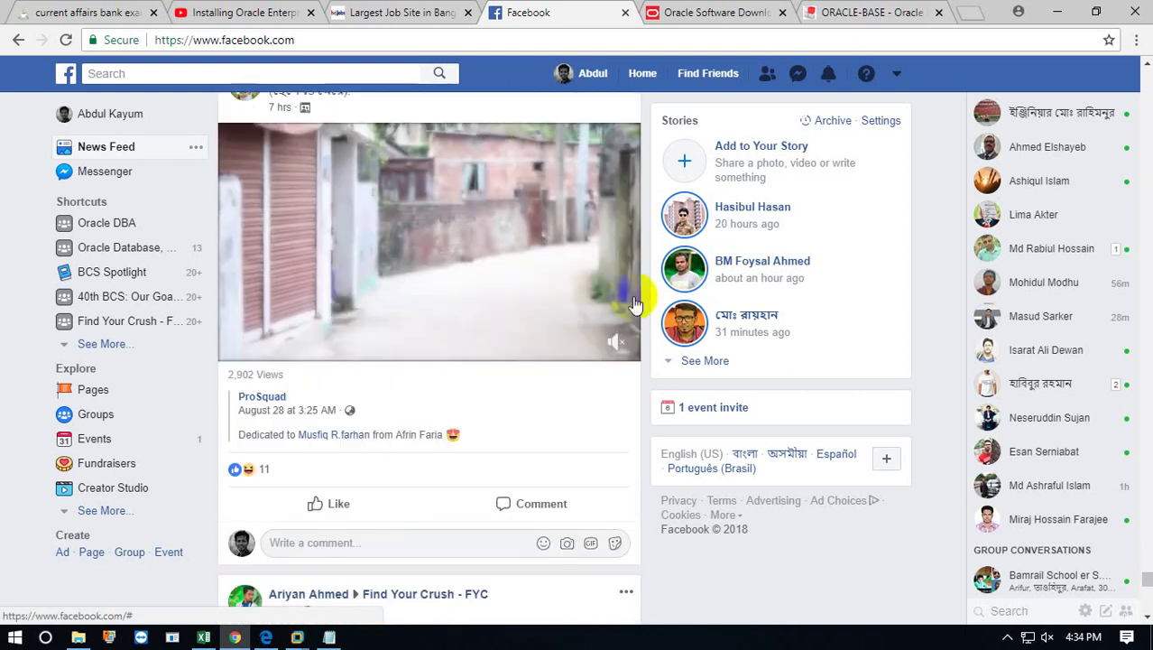
pyautogui.click(1051, 17)
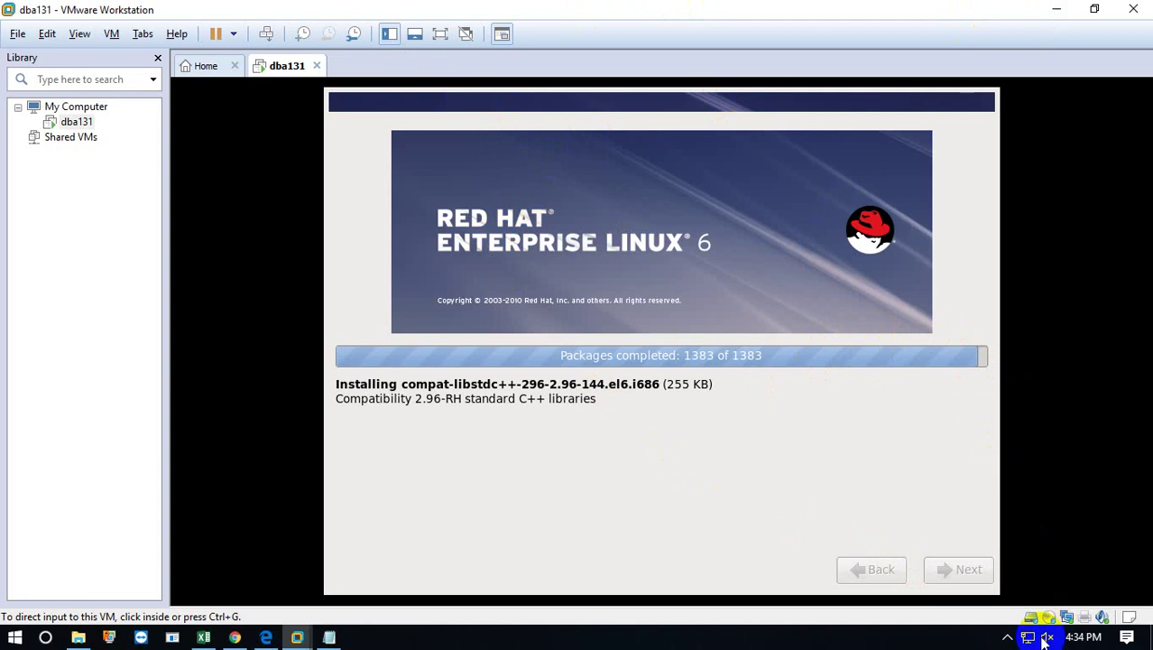
# Reboot the installed dba131 system and dismiss the Screenshots Copied notice.
pyautogui.click(1009, 637)
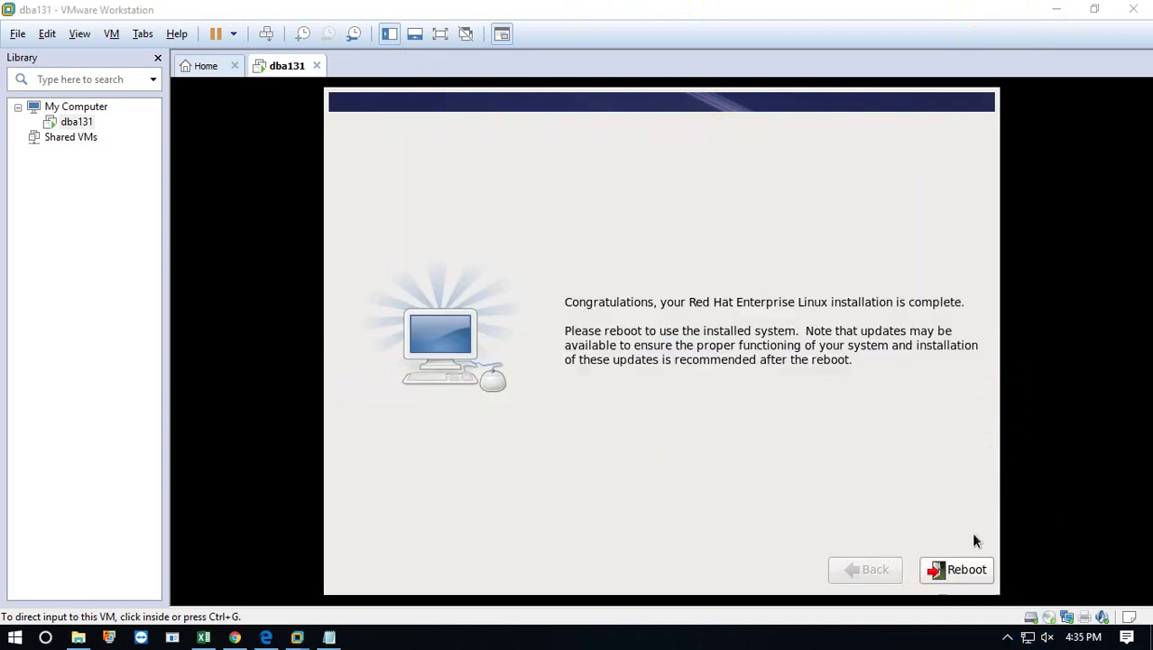
pyautogui.click(662, 476)
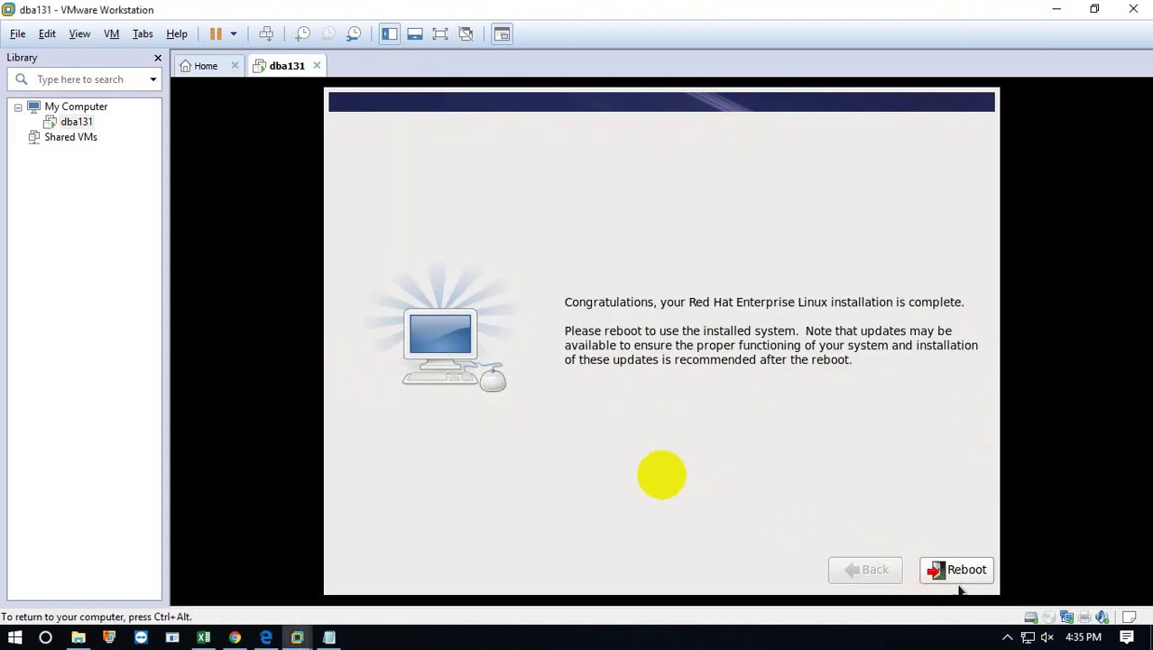
pyautogui.click(961, 574)
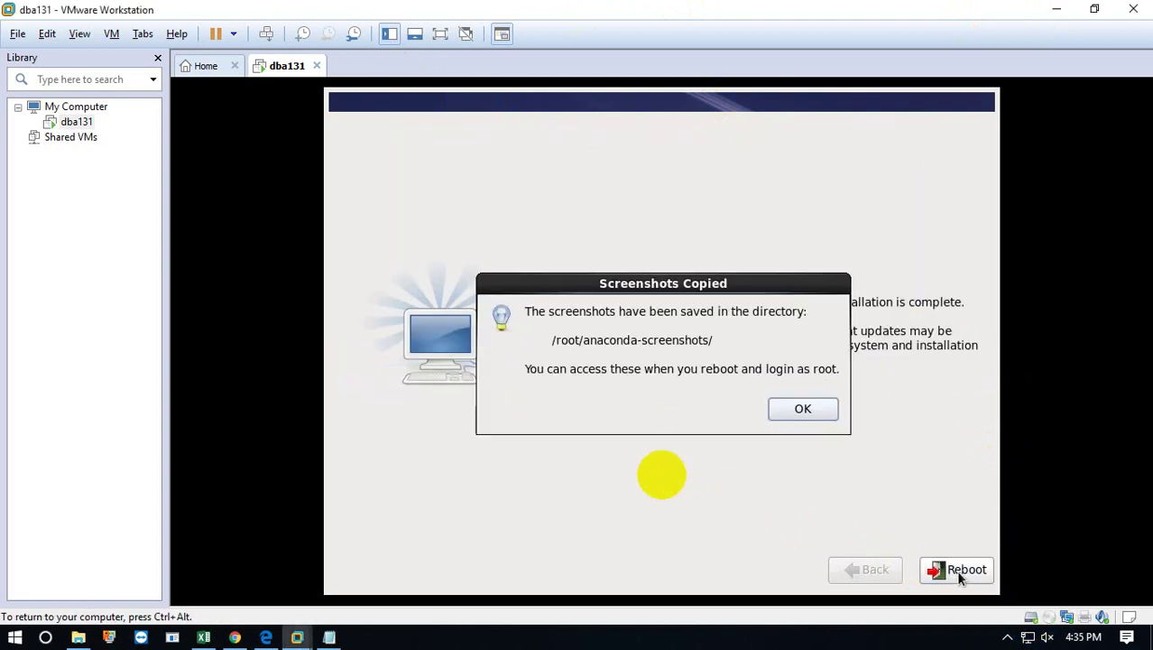
pyautogui.click(800, 410)
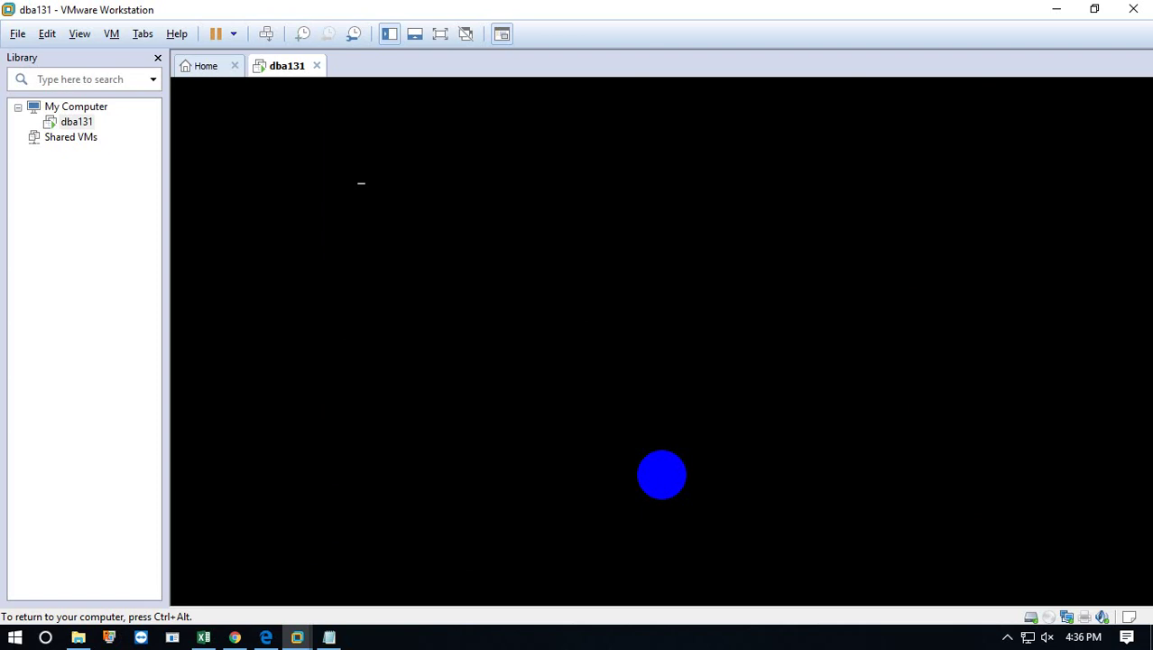
# Wait for the reboot to reach the Setup Agent Welcome page, then recapture VM input.
pyautogui.hotkey('ctrl', 'alt')
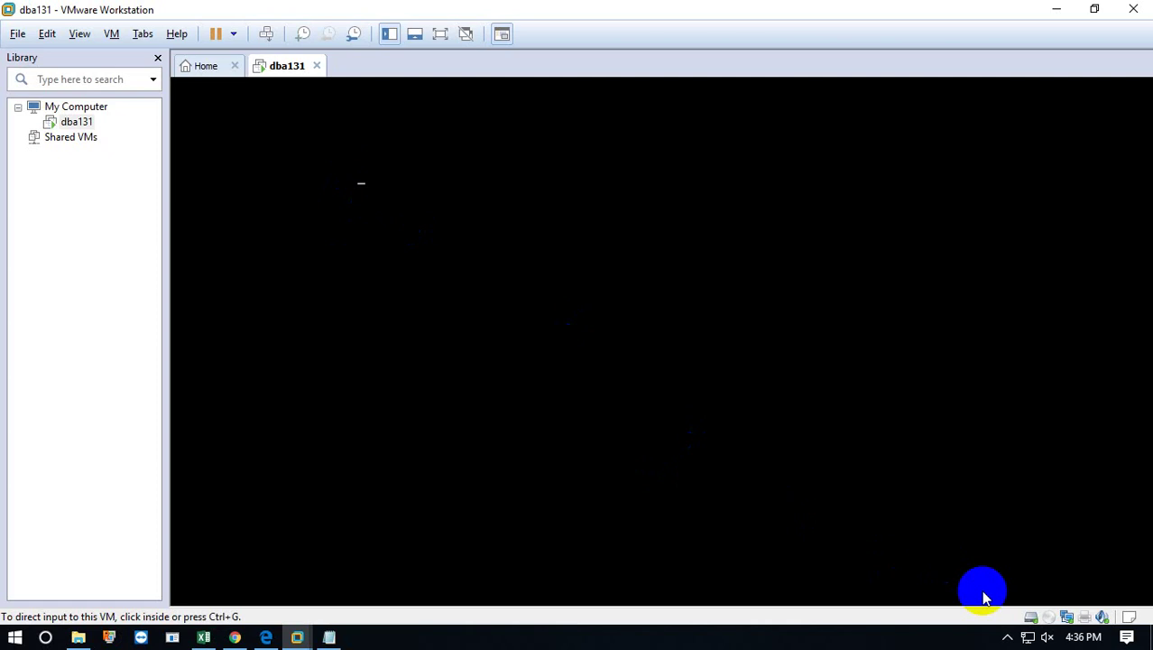
pyautogui.click(1008, 636)
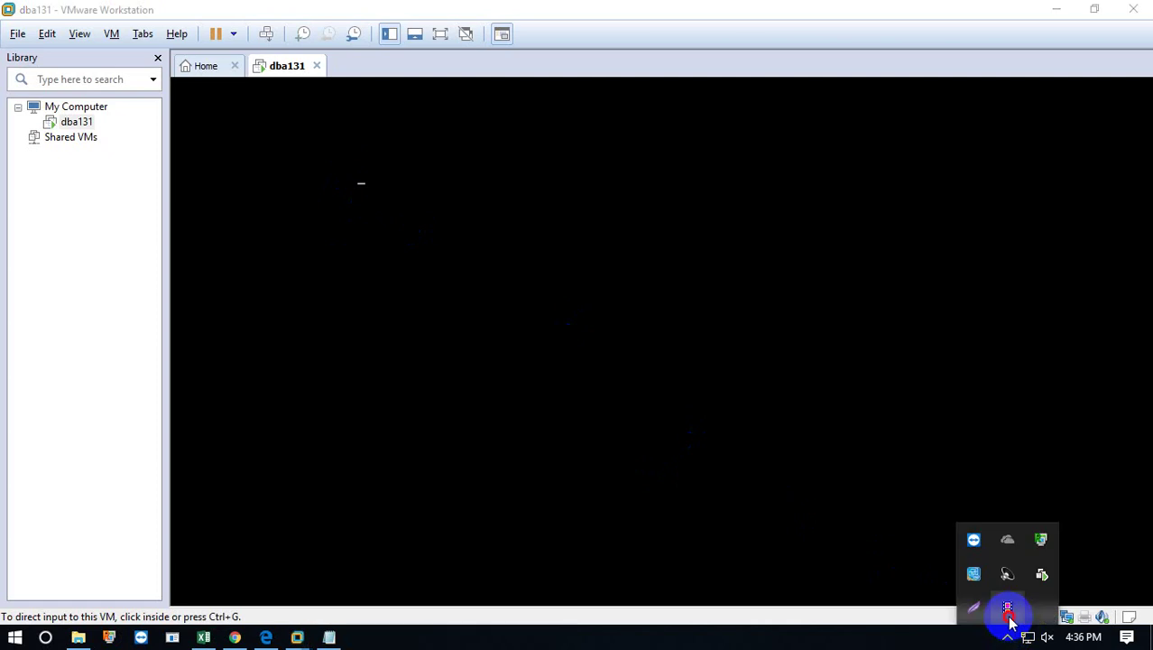
pyautogui.click(1009, 613)
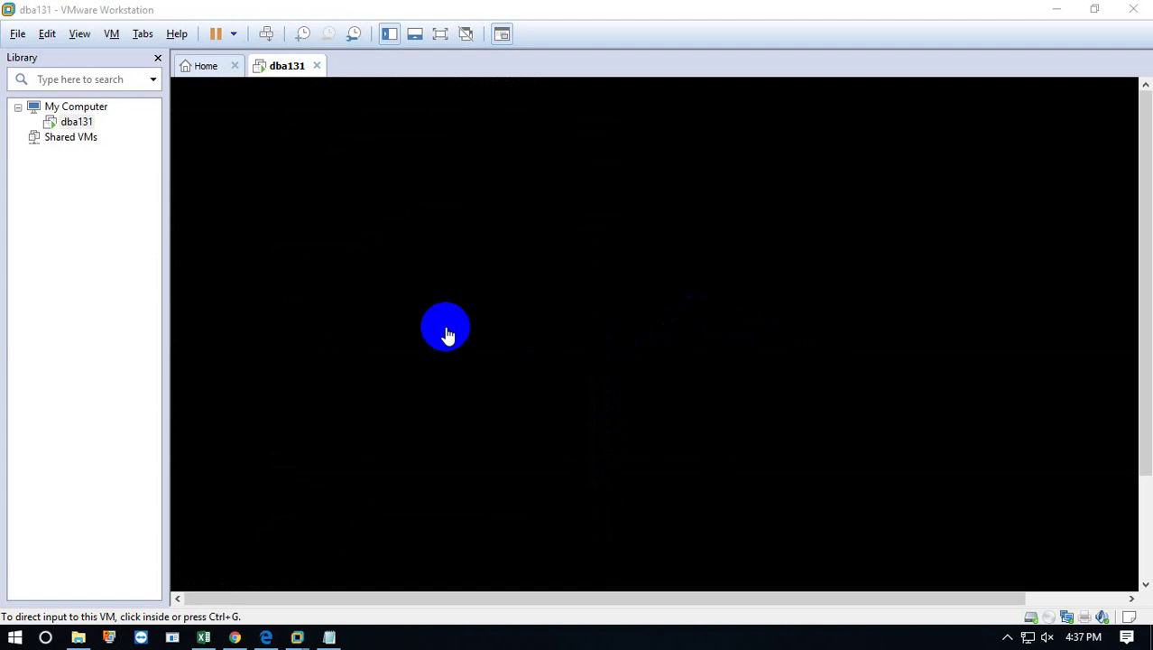
pyautogui.click(585, 288)
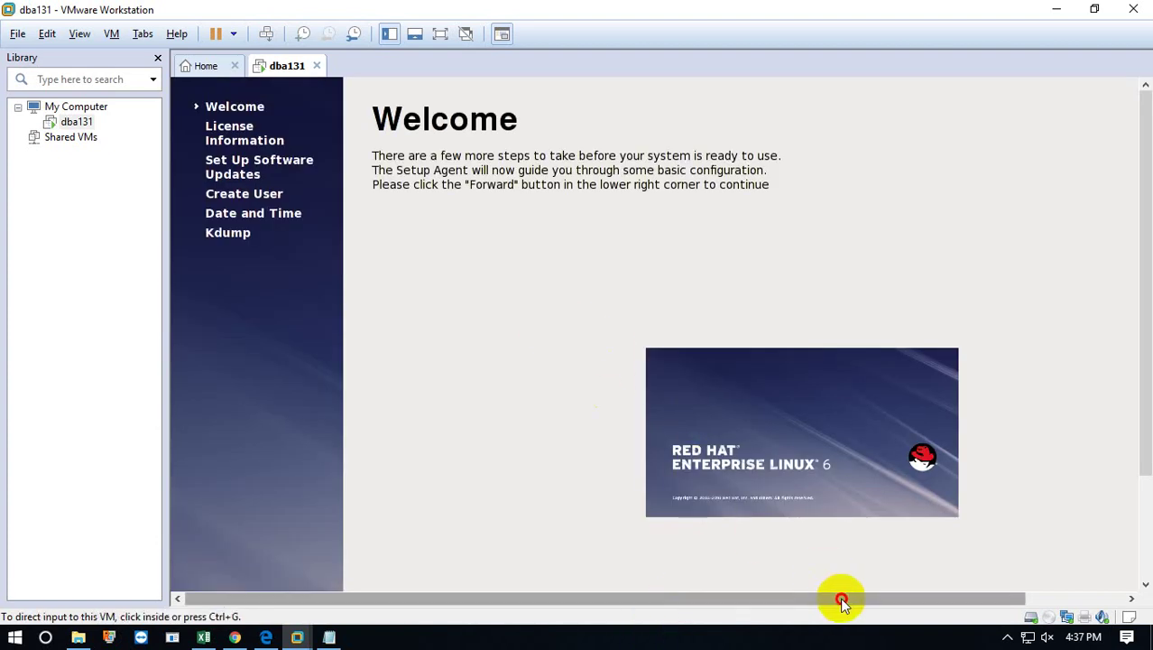
# Pass the Welcome page, then after first declining, reread and accept the license agreement.
pyautogui.moveTo(858, 603); pyautogui.dragTo(990, 597)
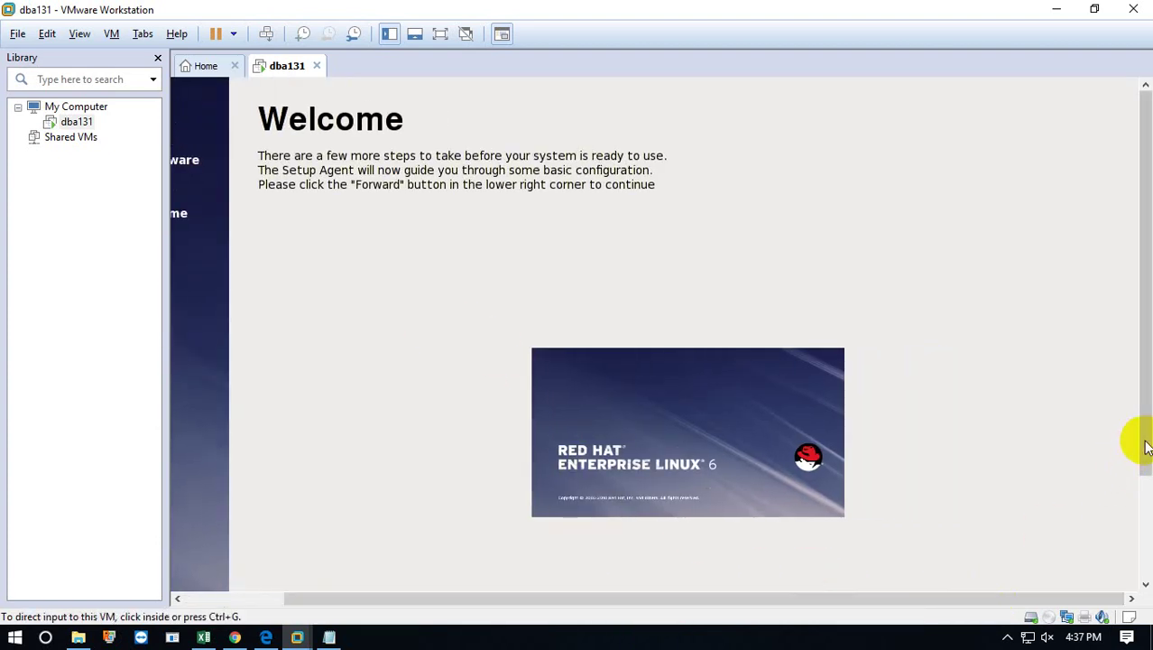
pyautogui.moveTo(1141, 446); pyautogui.dragTo(1138, 572)
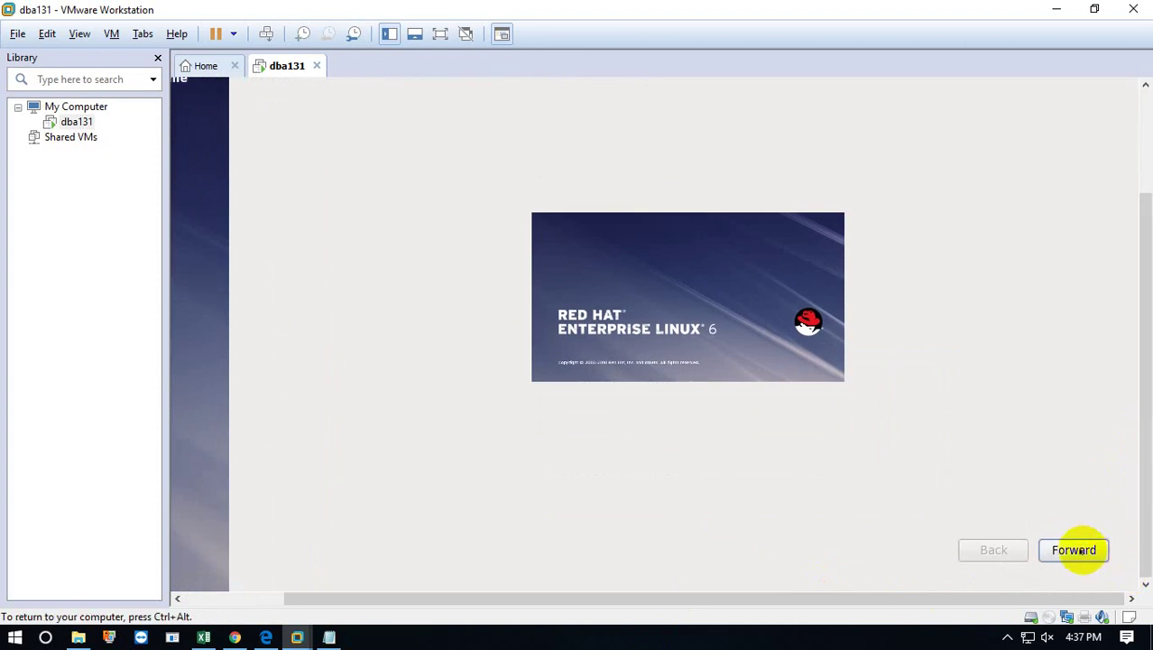
pyautogui.click(1074, 550)
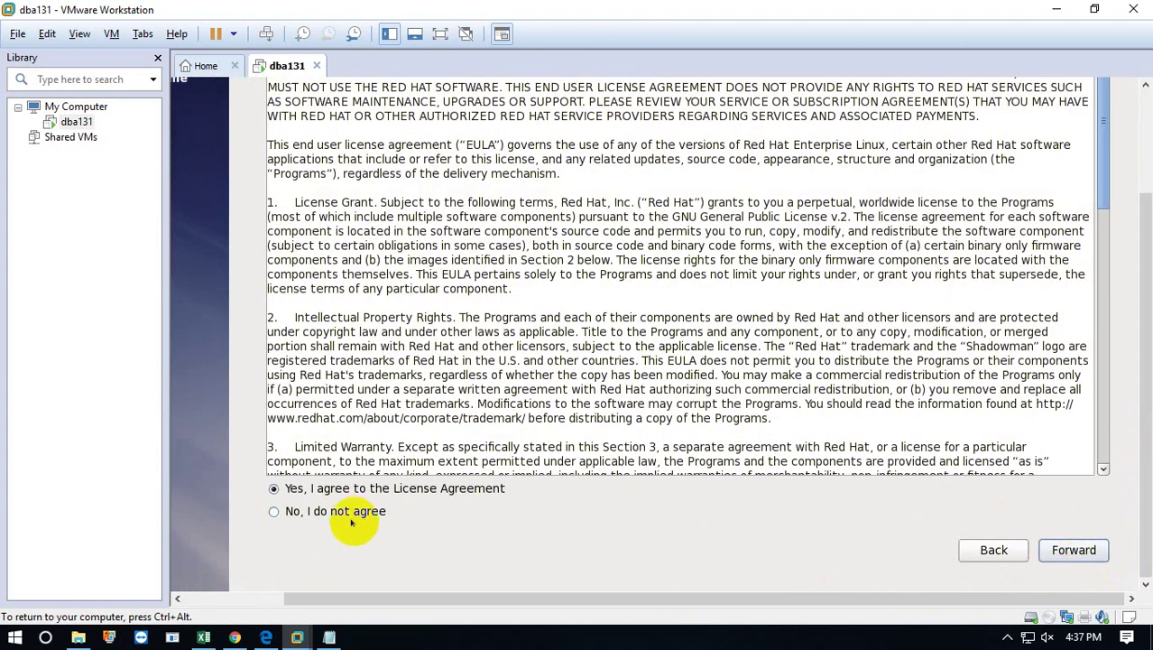
pyautogui.click(294, 511)
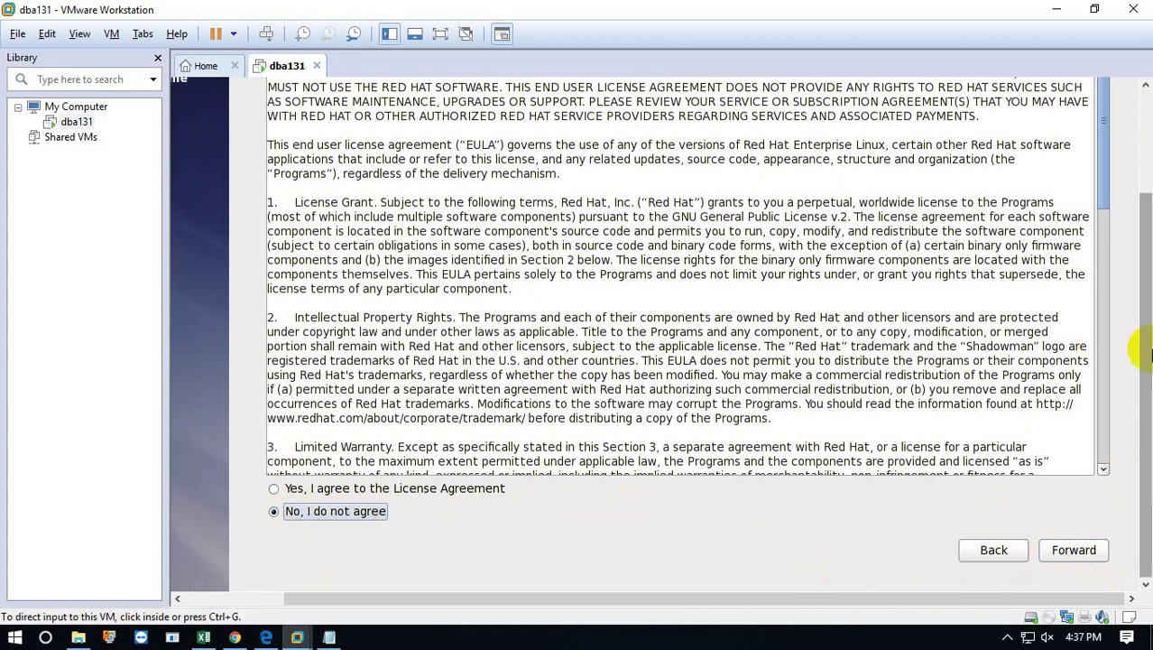
pyautogui.moveTo(1142, 347); pyautogui.dragTo(1142, 442)
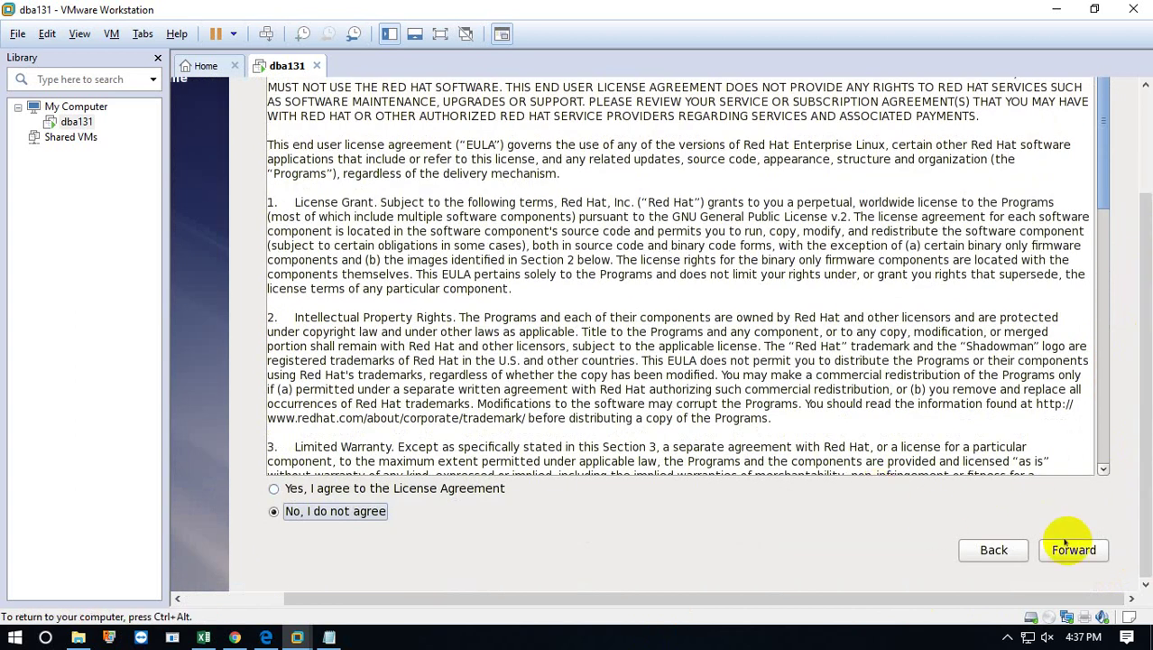
pyautogui.click(1095, 549)
pyautogui.click(1095, 550)
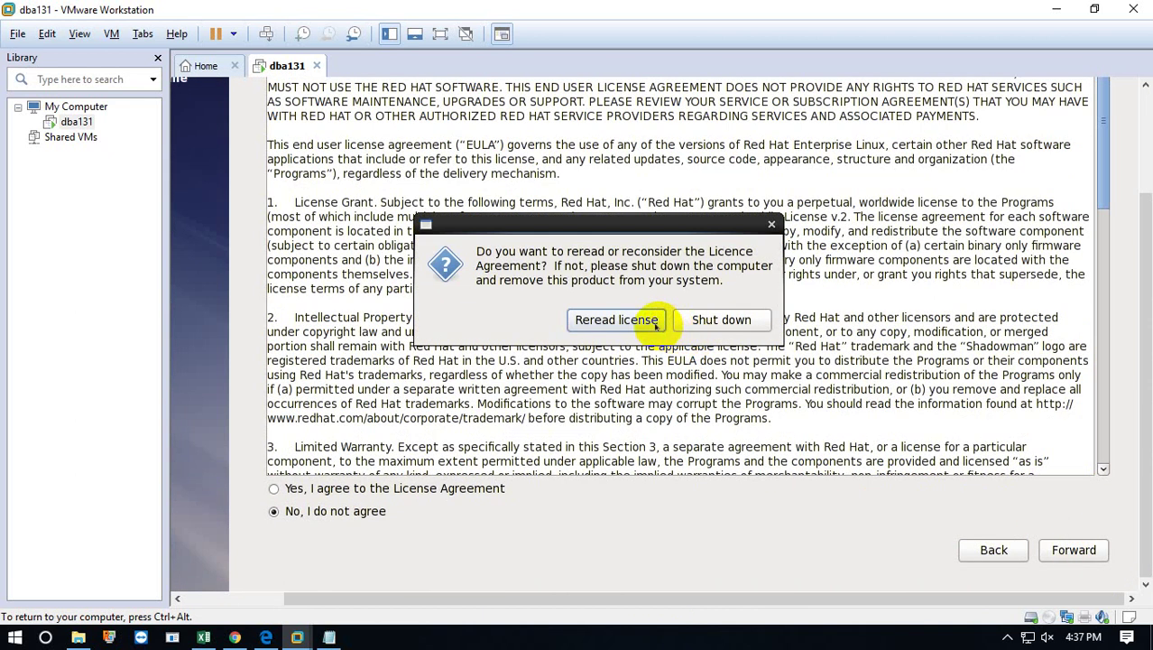
pyautogui.click(634, 323)
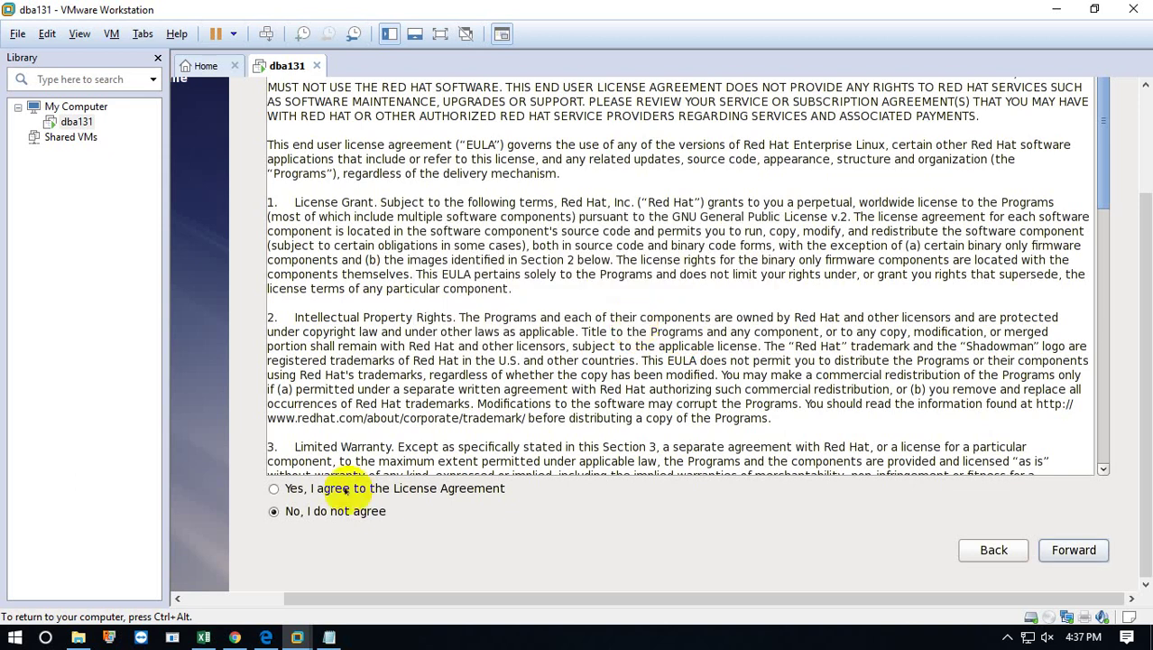
pyautogui.click(274, 488)
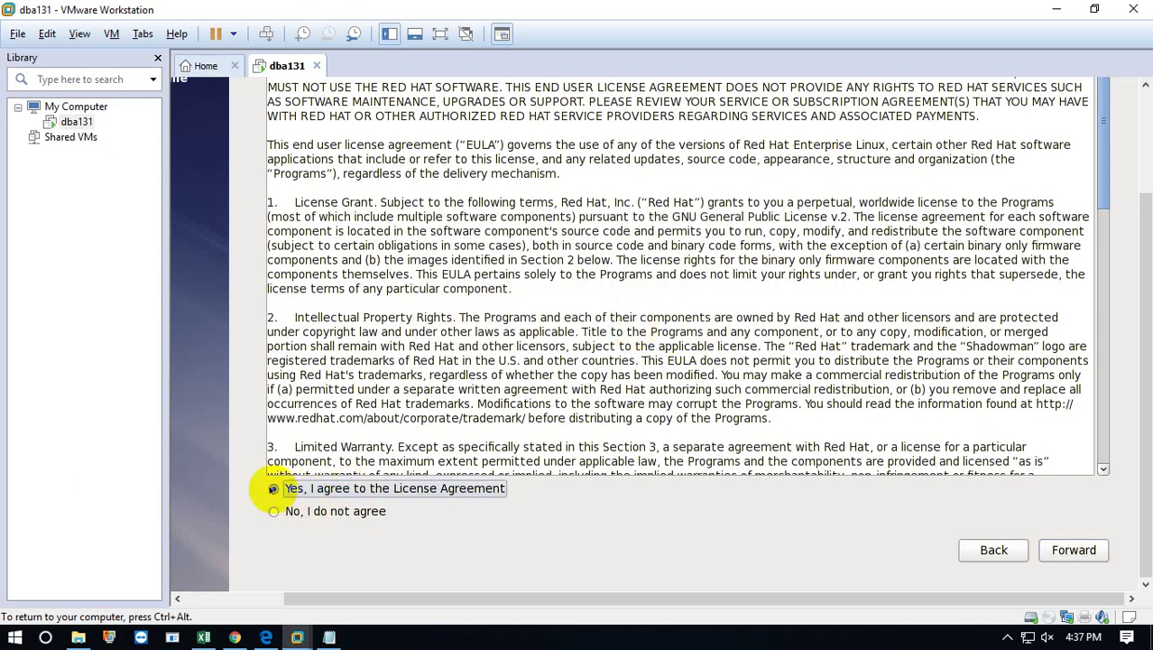
pyautogui.click(1087, 550)
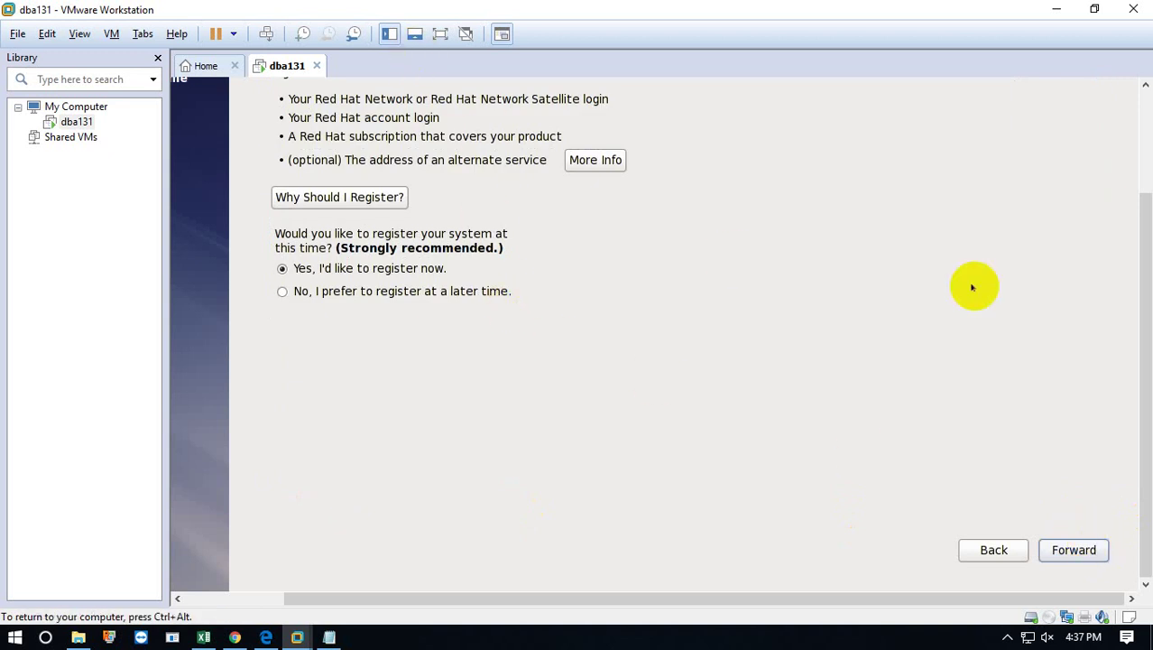
# Choose 'No, I prefer to register at a later time' and confirm Register Later.
pyautogui.moveTo(1146, 361); pyautogui.dragTo(1136, 236)
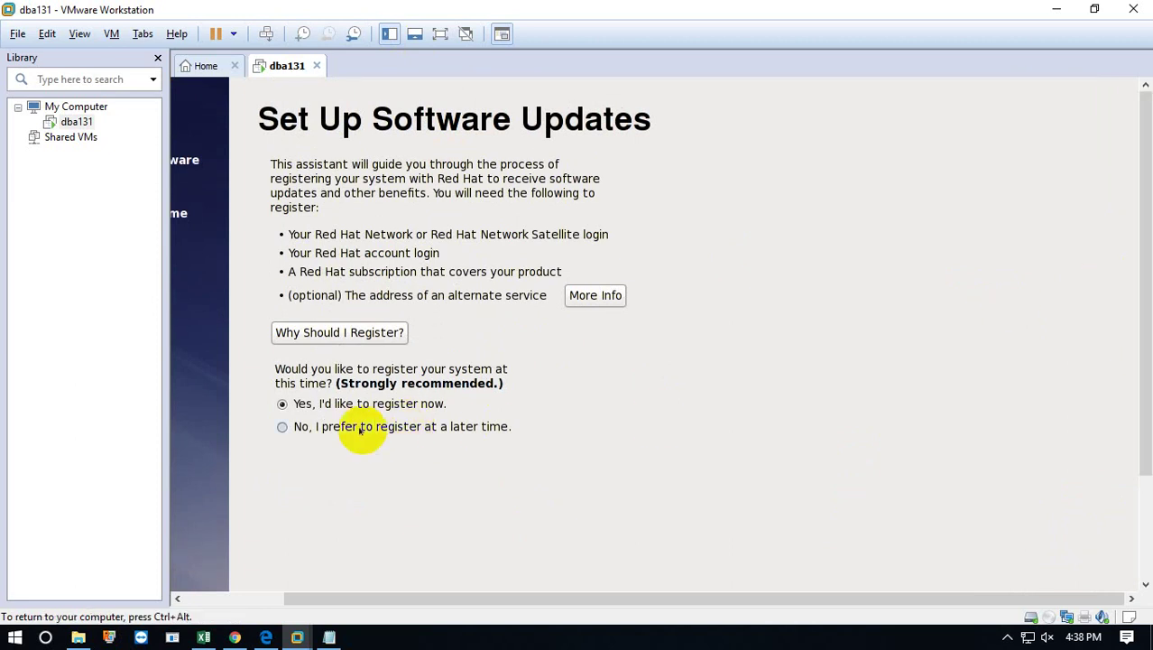
pyautogui.click(283, 428)
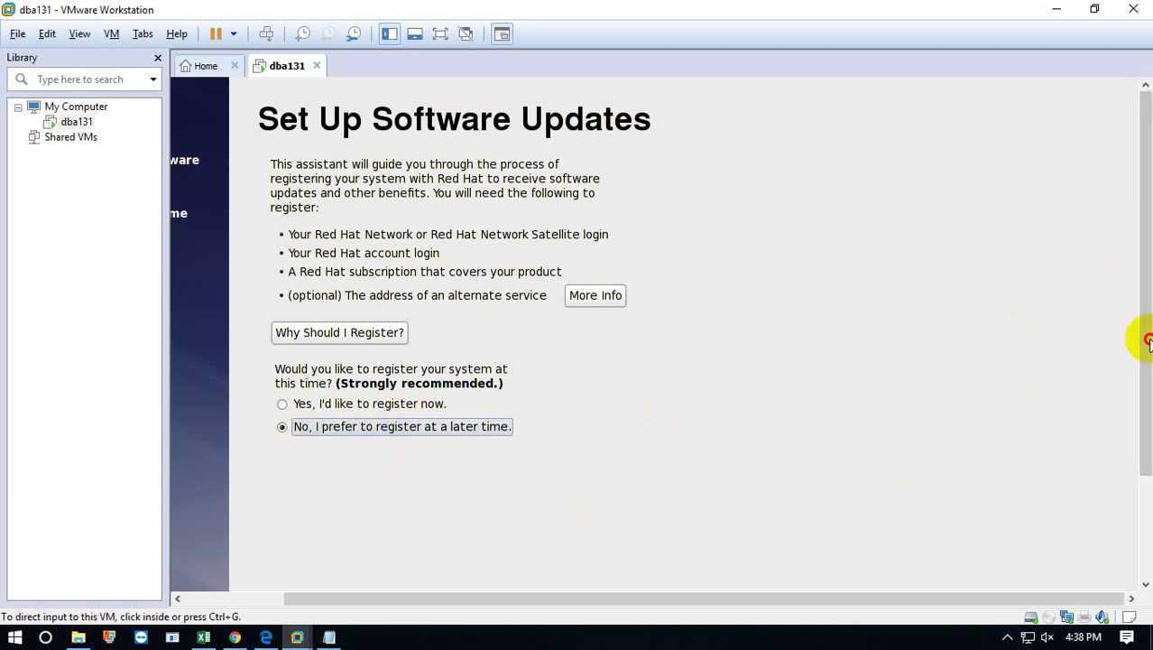
pyautogui.click(1144, 440)
pyautogui.moveTo(1145, 440); pyautogui.dragTo(1142, 562)
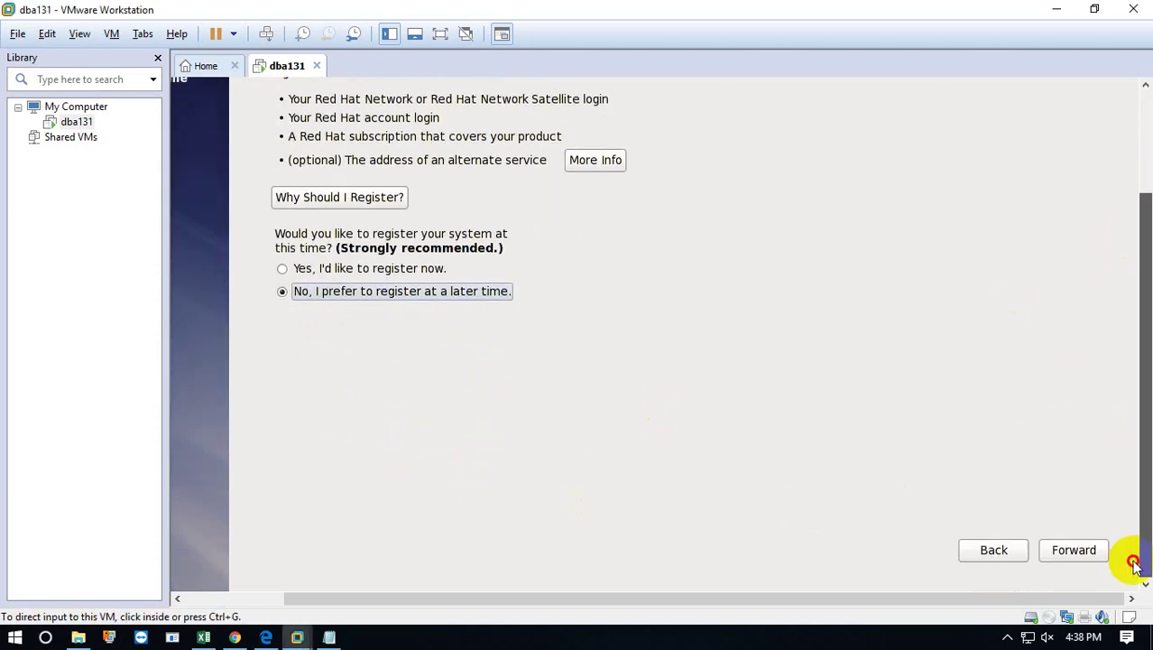
pyautogui.click(1076, 550)
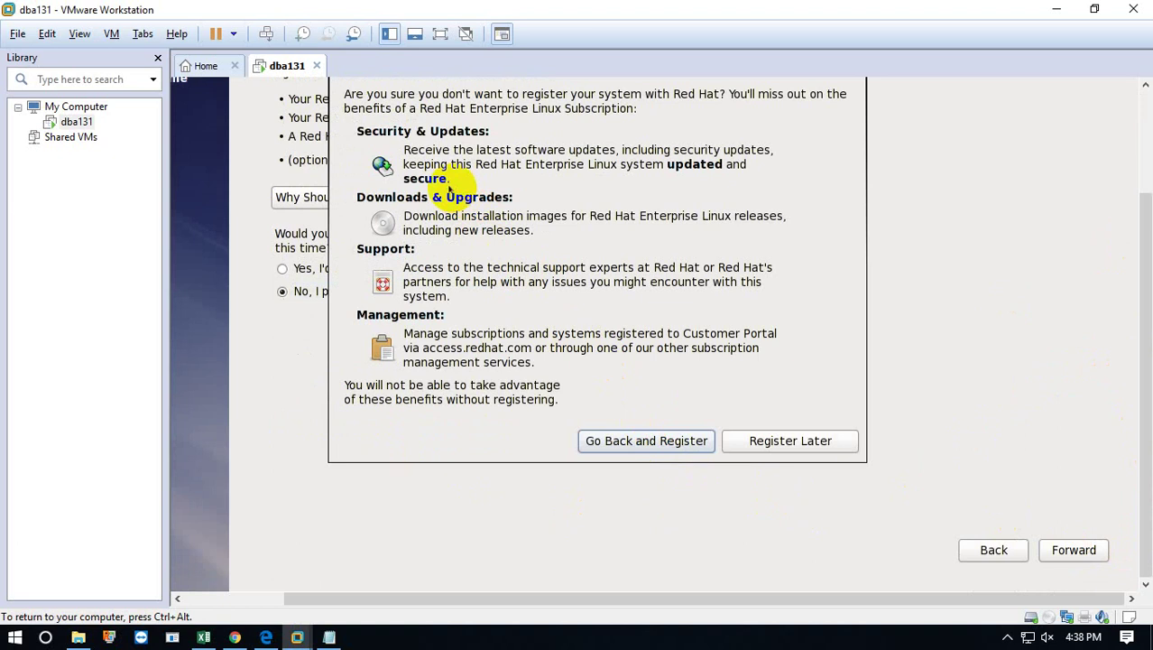
pyautogui.click(817, 442)
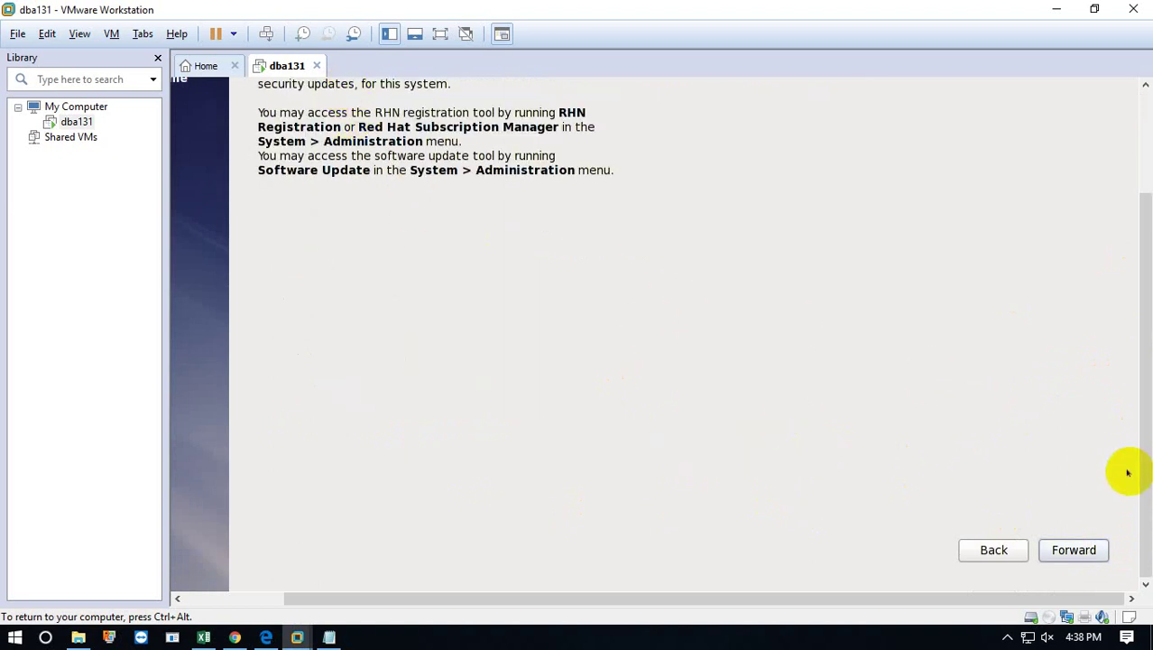
pyautogui.moveTo(1141, 457); pyautogui.dragTo(1132, 348)
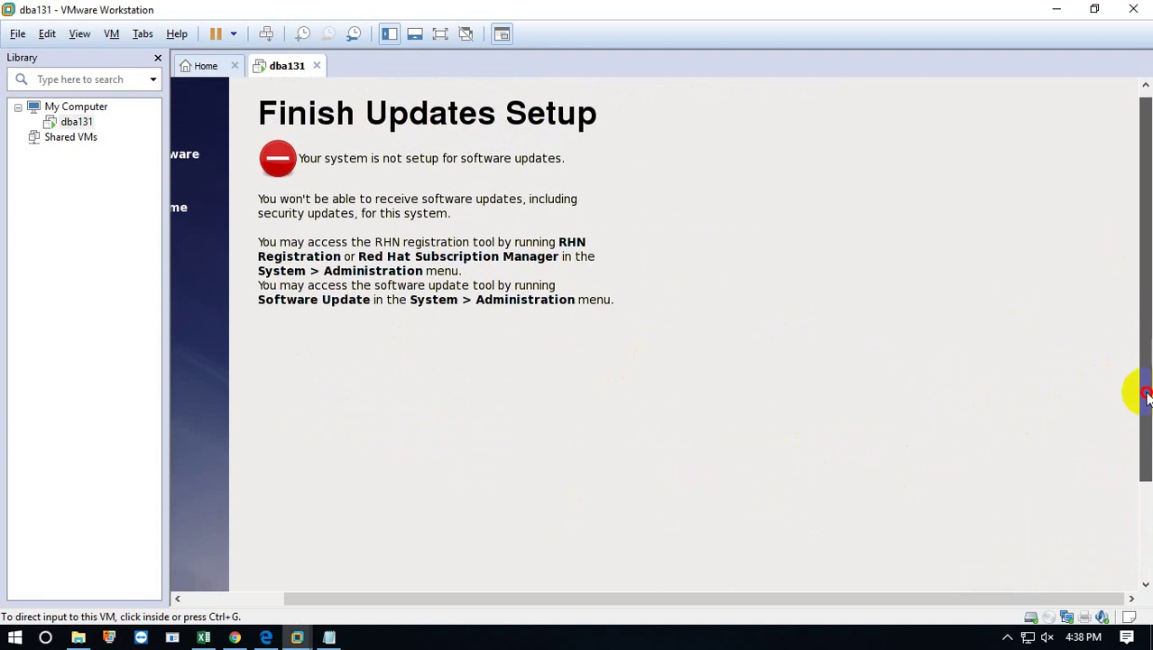
pyautogui.moveTo(1147, 395); pyautogui.dragTo(1136, 519)
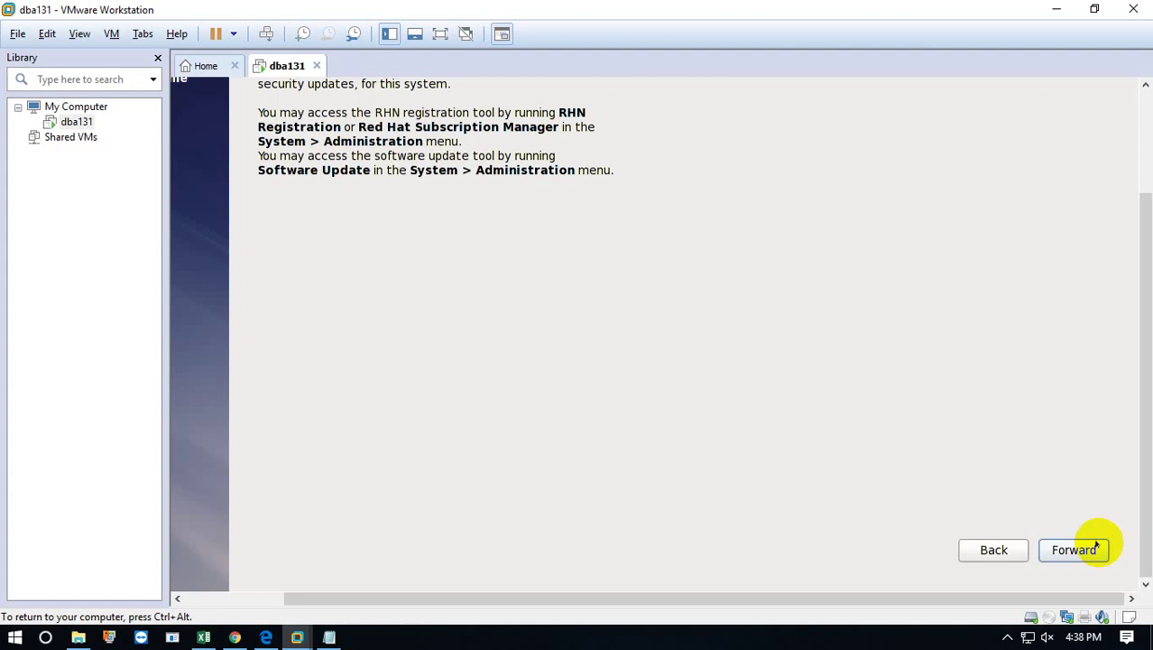
# Enter and correct the new account's username on the Create User page.
pyautogui.click(1098, 544)
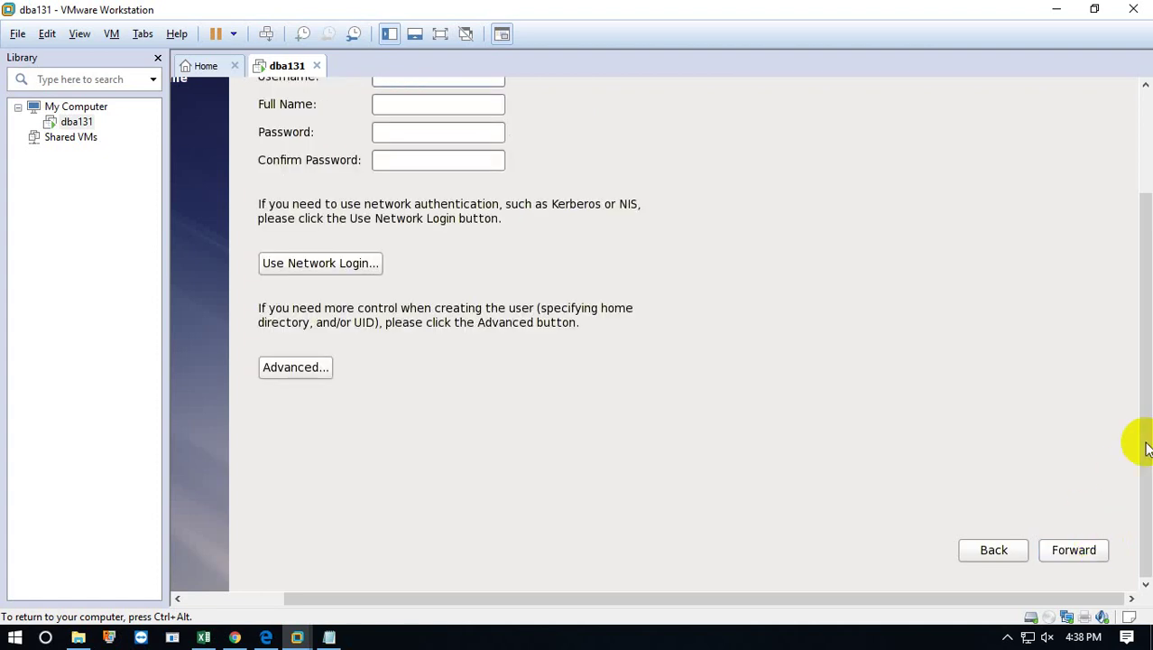
pyautogui.moveTo(1141, 443); pyautogui.dragTo(1144, 318)
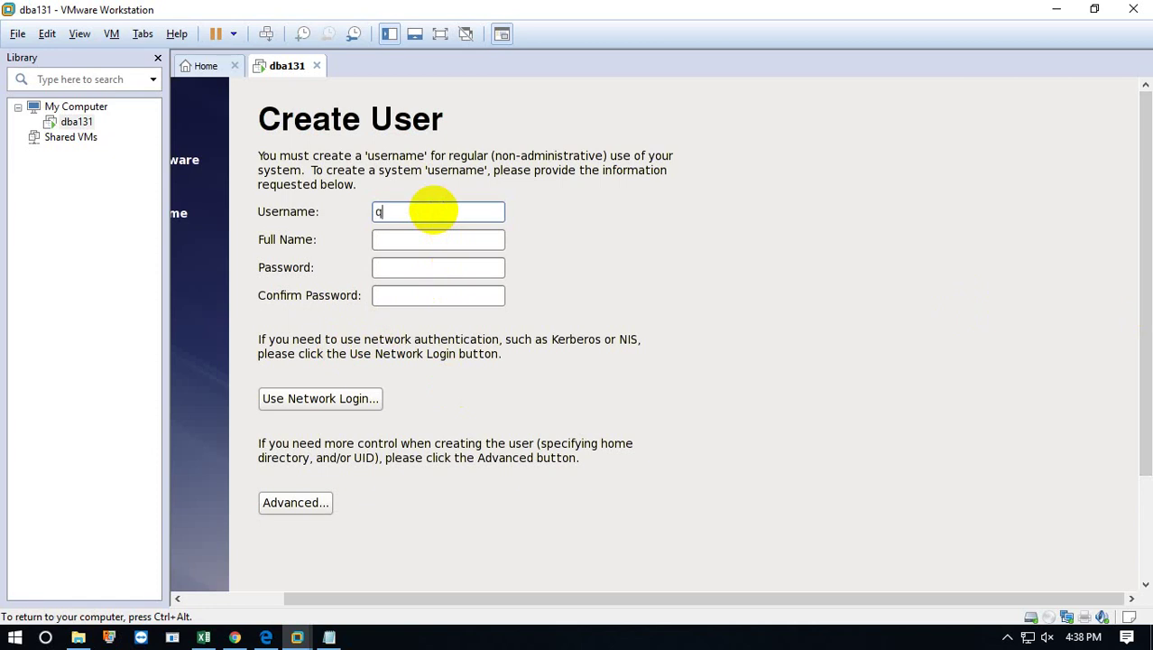
pyautogui.write('mdquium')
pyautogui.press('BackSpace')
pyautogui.press('BackSpace')
pyautogui.press('BackSpace')
pyautogui.press('BackSpace')
pyautogui.press('BackSpace')
pyautogui.press('BackSpace')
pyautogui.press('BackSpace')
pyautogui.write('kaium')
pyautogui.press('BackSpace')
pyautogui.press('BackSpace')
pyautogui.press('BackSpace')
pyautogui.press('BackSpace')
pyautogui.write('md')
pyautogui.press('BackSpace')
pyautogui.press('BackSpace')
pyautogui.press('BackSpace')
pyautogui.write('mdquium')
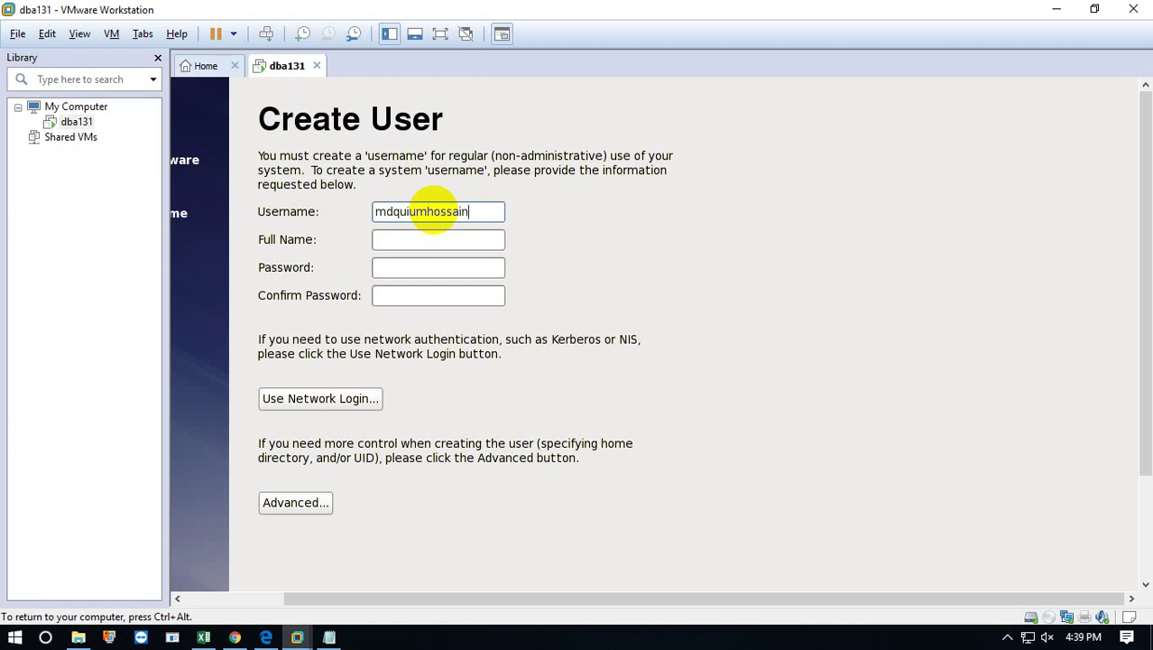
# Copy the username into the Full Name field.
pyautogui.press('Tab')
pyautogui.write('ka')
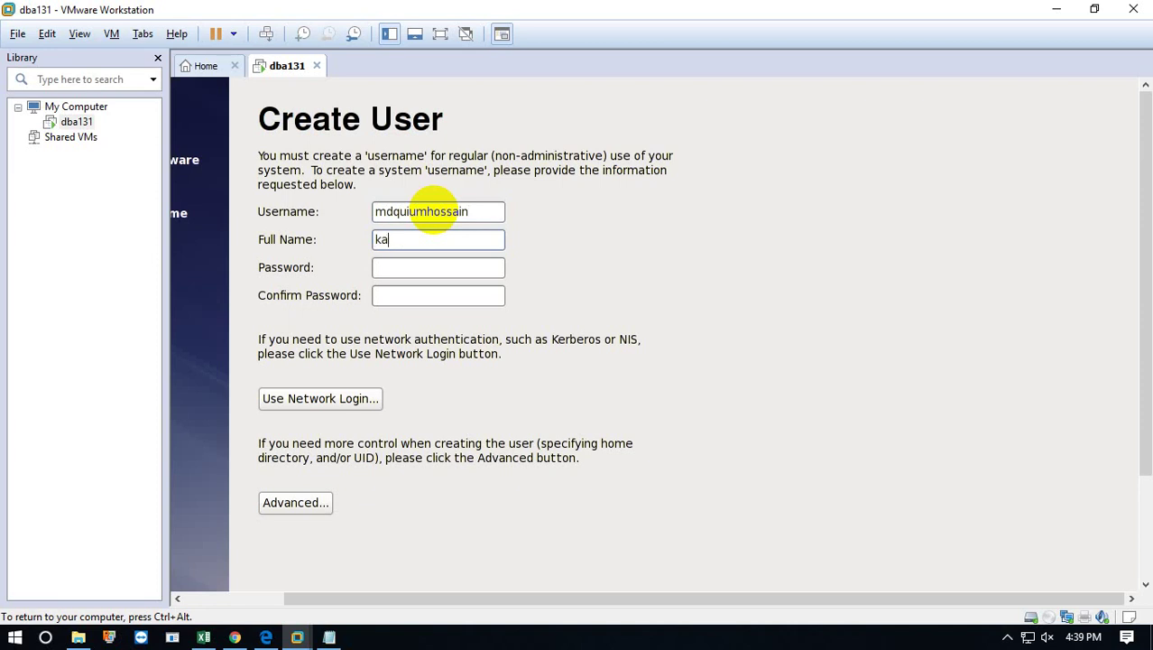
pyautogui.press('BackSpace')
pyautogui.press('BackSpace')
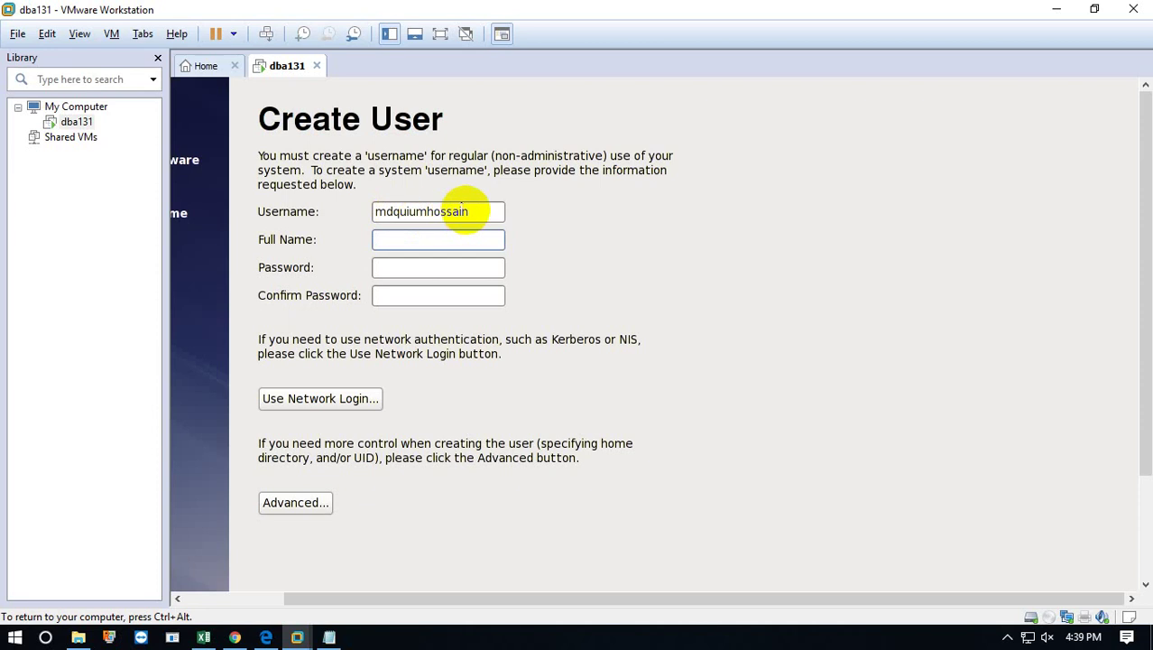
pyautogui.moveTo(465, 210); pyautogui.dragTo(356, 212)
pyautogui.press('super+c')
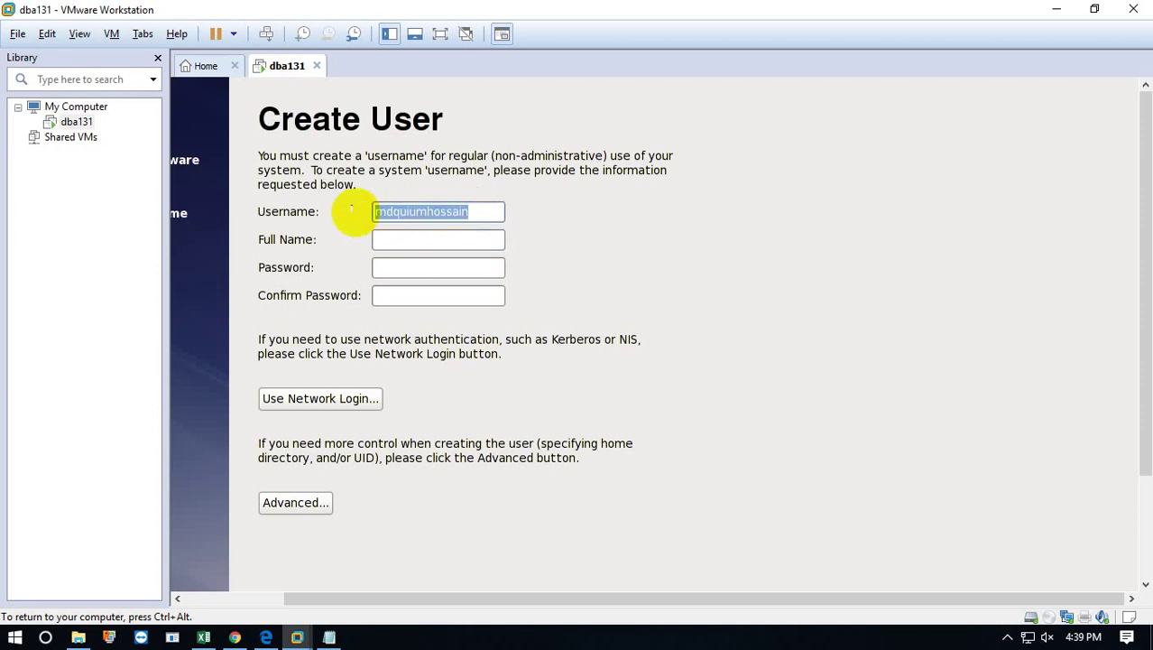
pyautogui.click(381, 239)
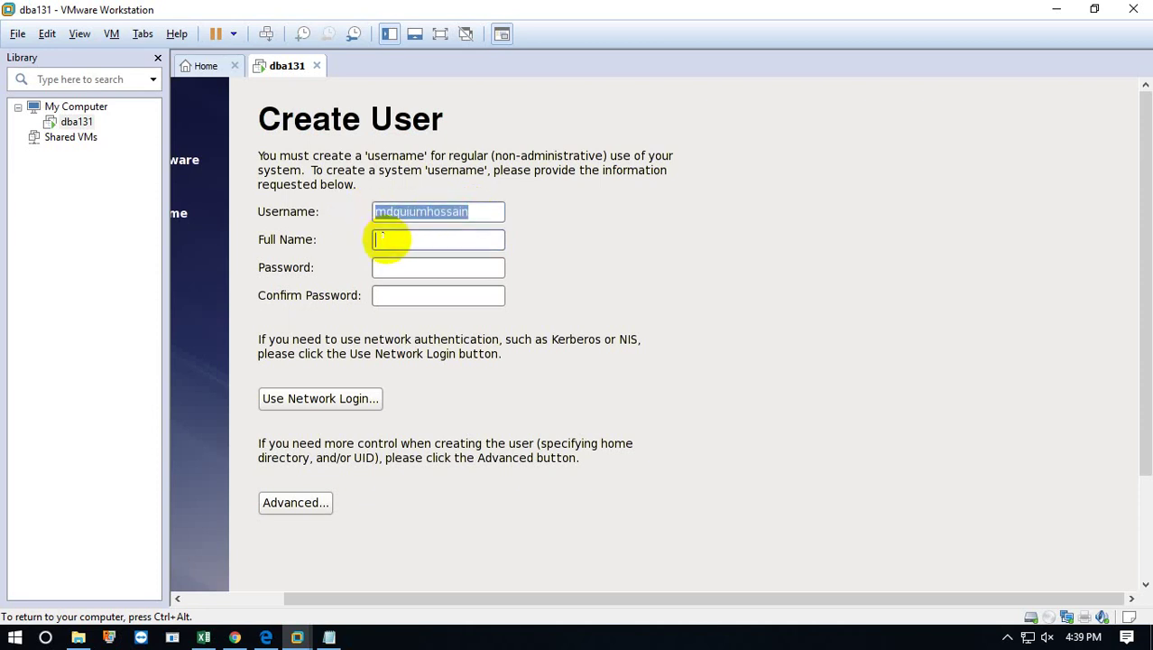
pyautogui.middleClick(382, 239)
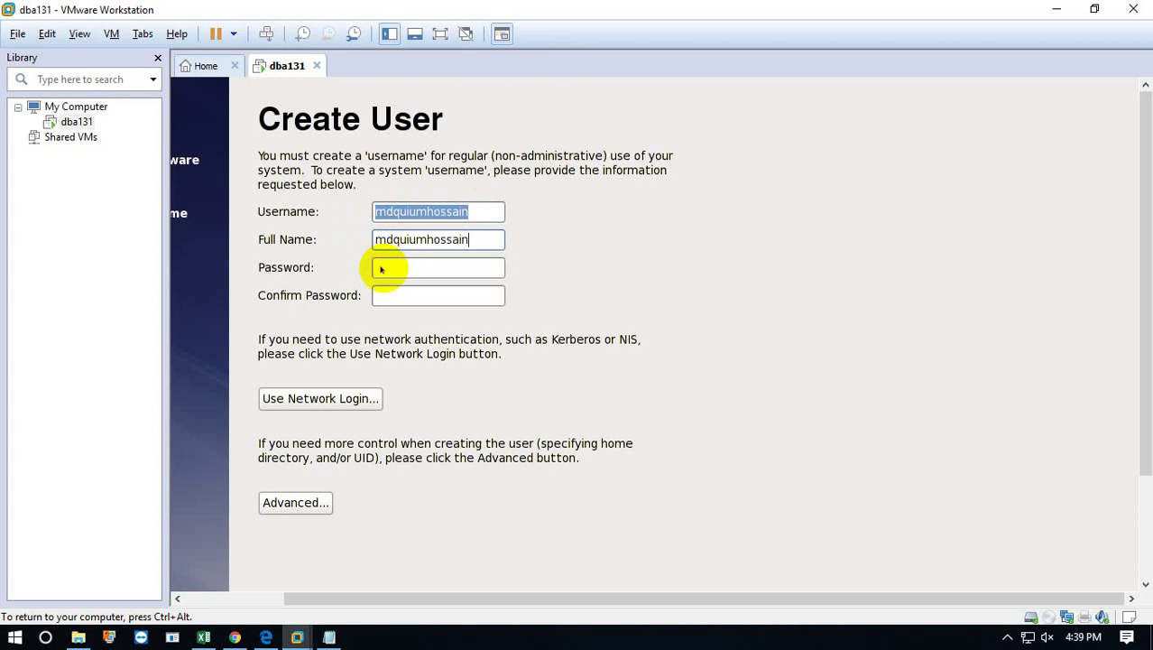
# Enter a short password in both password fields and accept the weak-password warning.
pyautogui.click(379, 267)
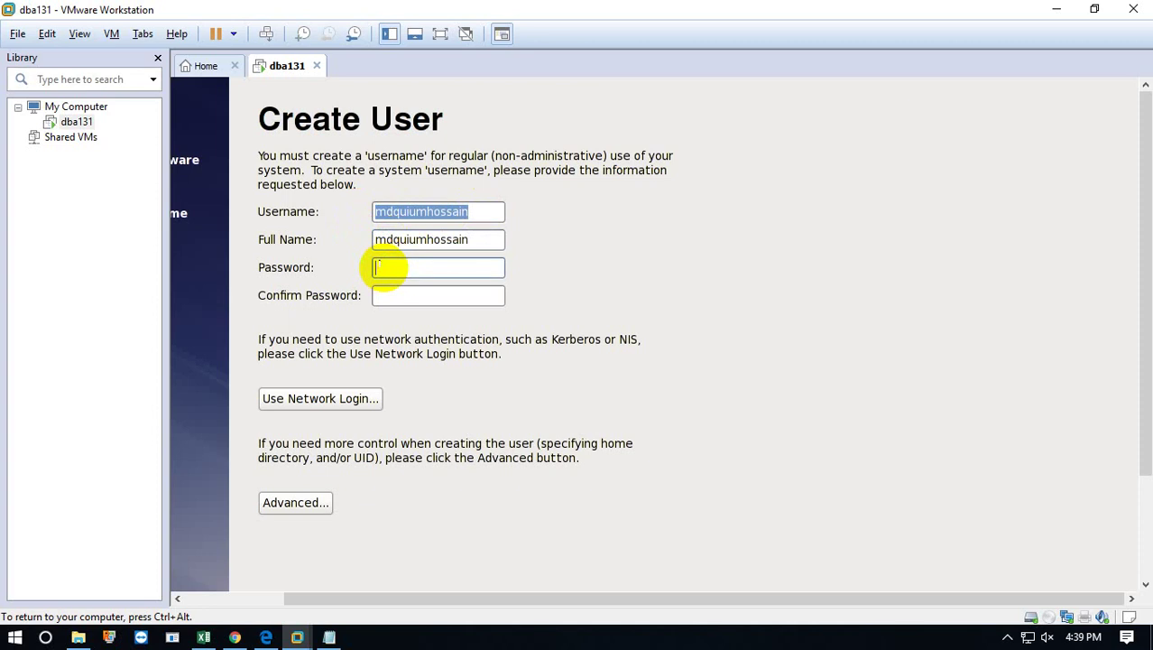
pyautogui.write('123')
pyautogui.press('Tab')
pyautogui.write('1')
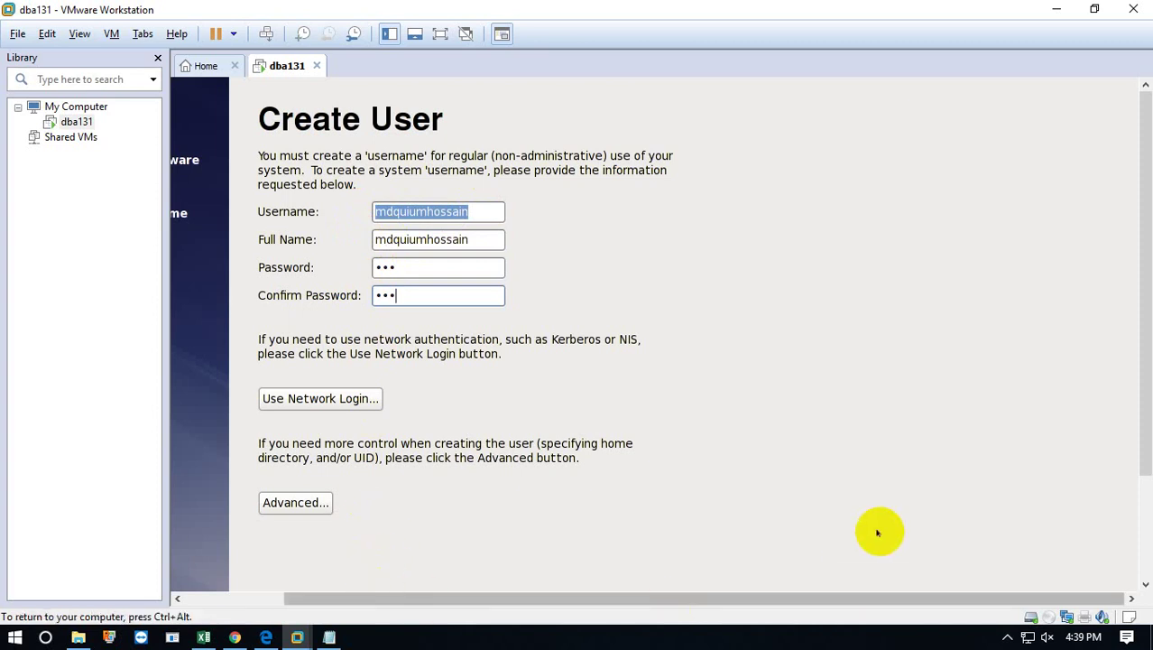
pyautogui.moveTo(1137, 329); pyautogui.dragTo(1135, 471)
pyautogui.click(1087, 550)
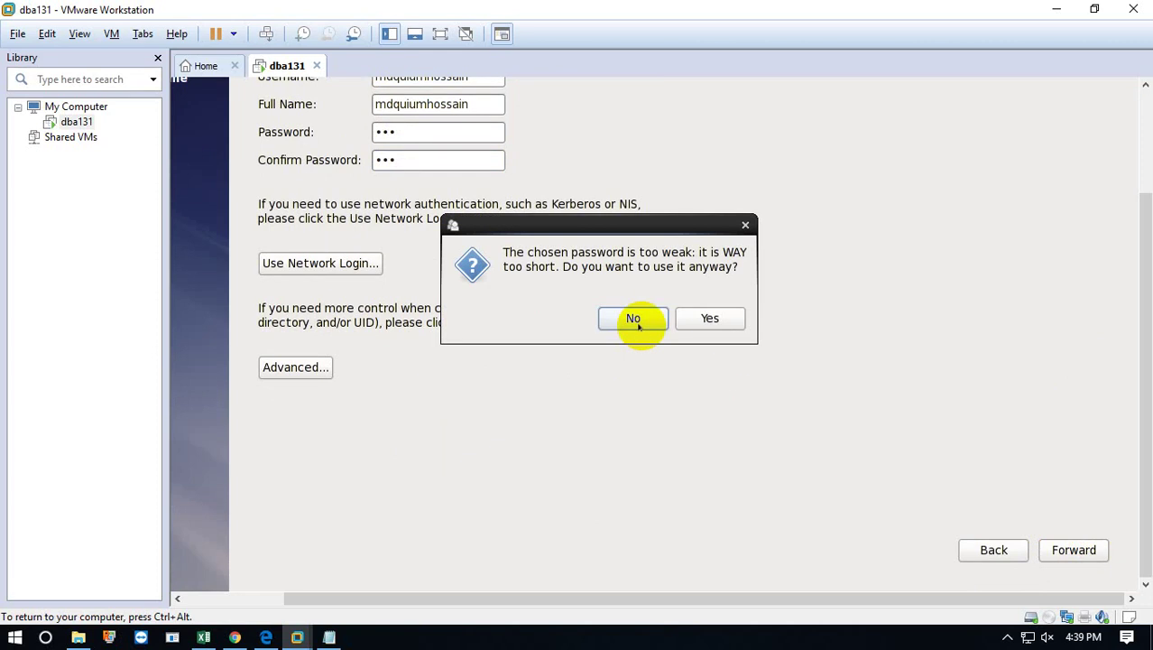
pyautogui.click(708, 319)
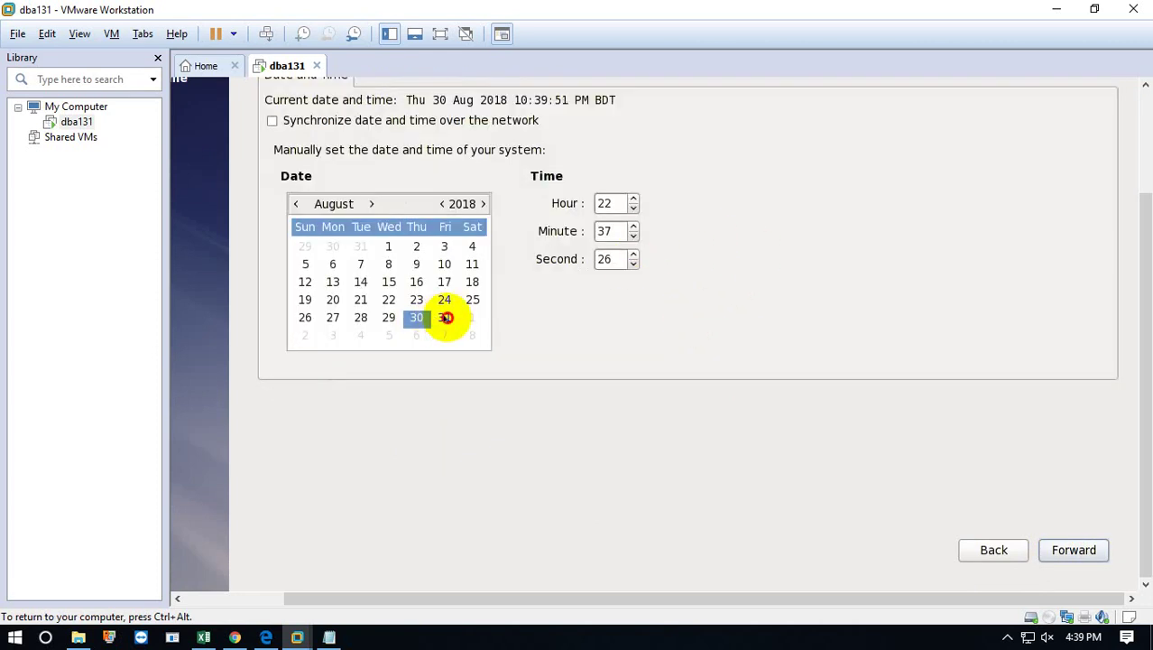
# Keep the date at August 30 and continue past the Date and Time page.
pyautogui.click(444, 317)
pyautogui.click(417, 318)
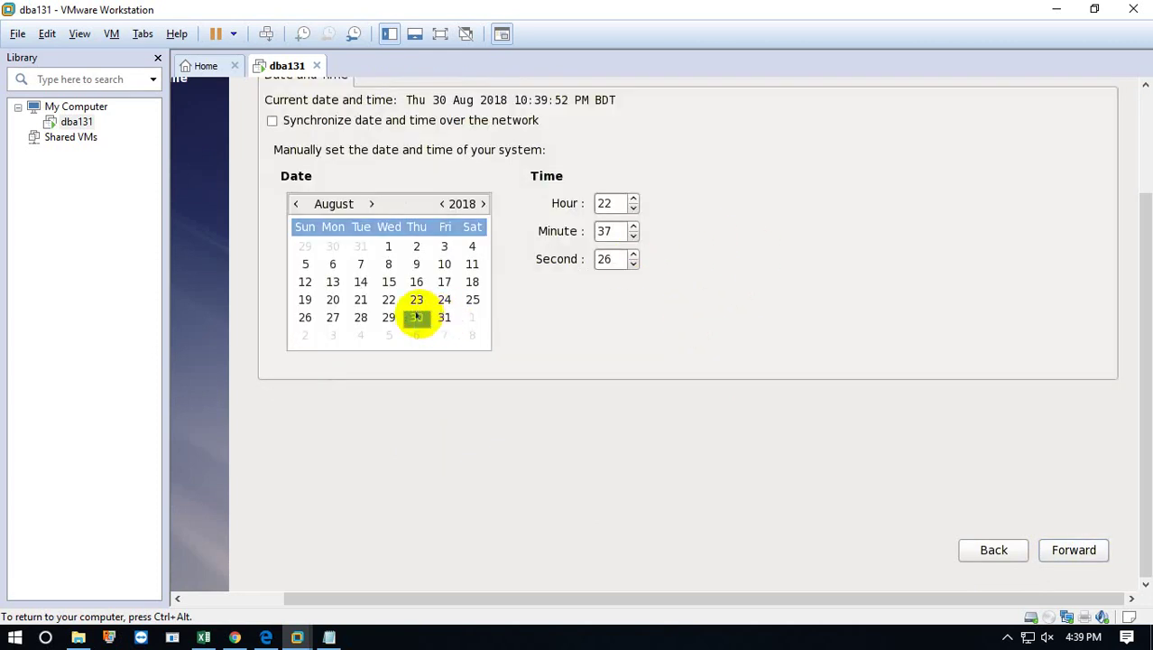
pyautogui.click(1038, 548)
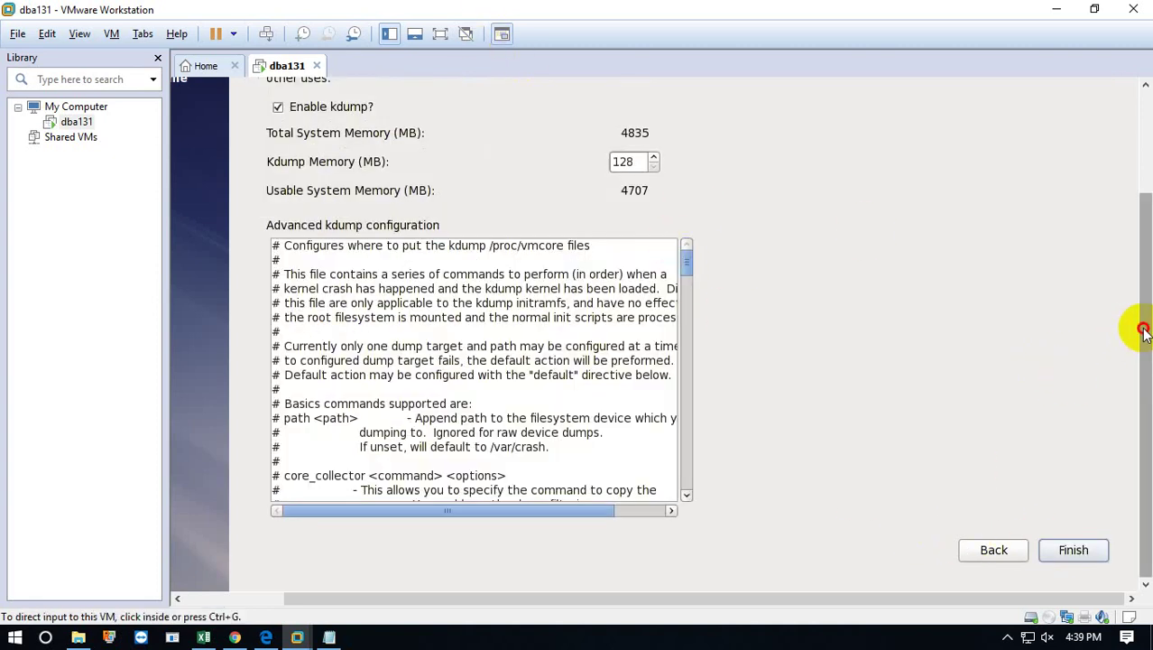
# Finish first-boot setup with kdump at 128 MB and confirm the reboot.
pyautogui.moveTo(1145, 330); pyautogui.dragTo(1147, 225)
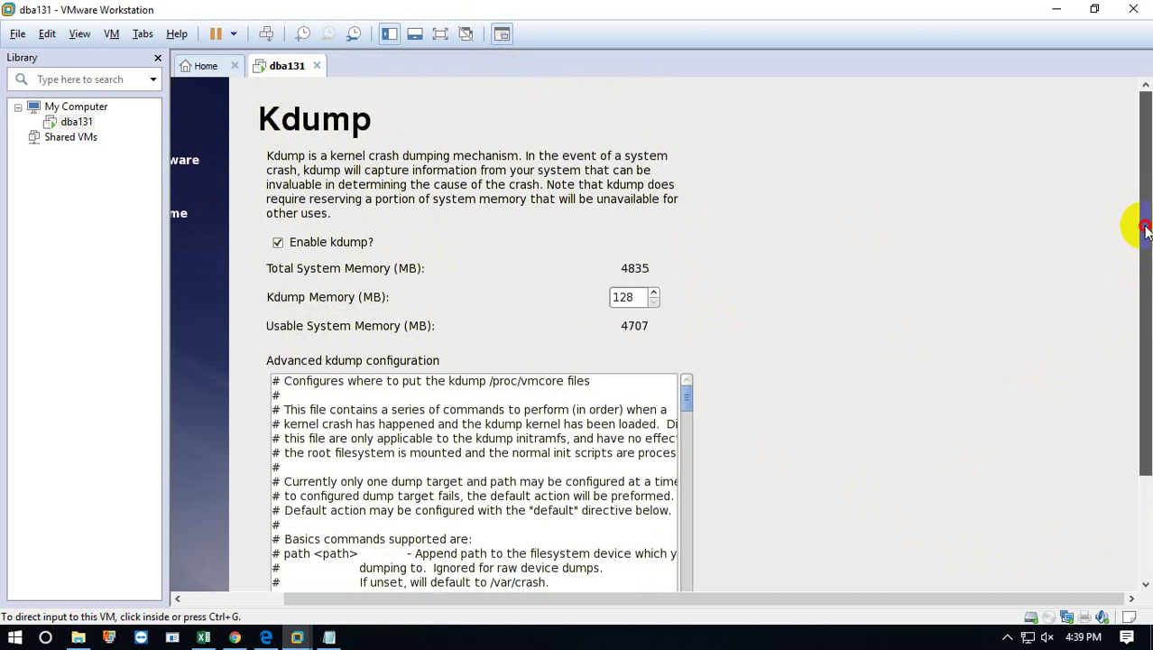
pyautogui.moveTo(1146, 236); pyautogui.dragTo(1145, 415)
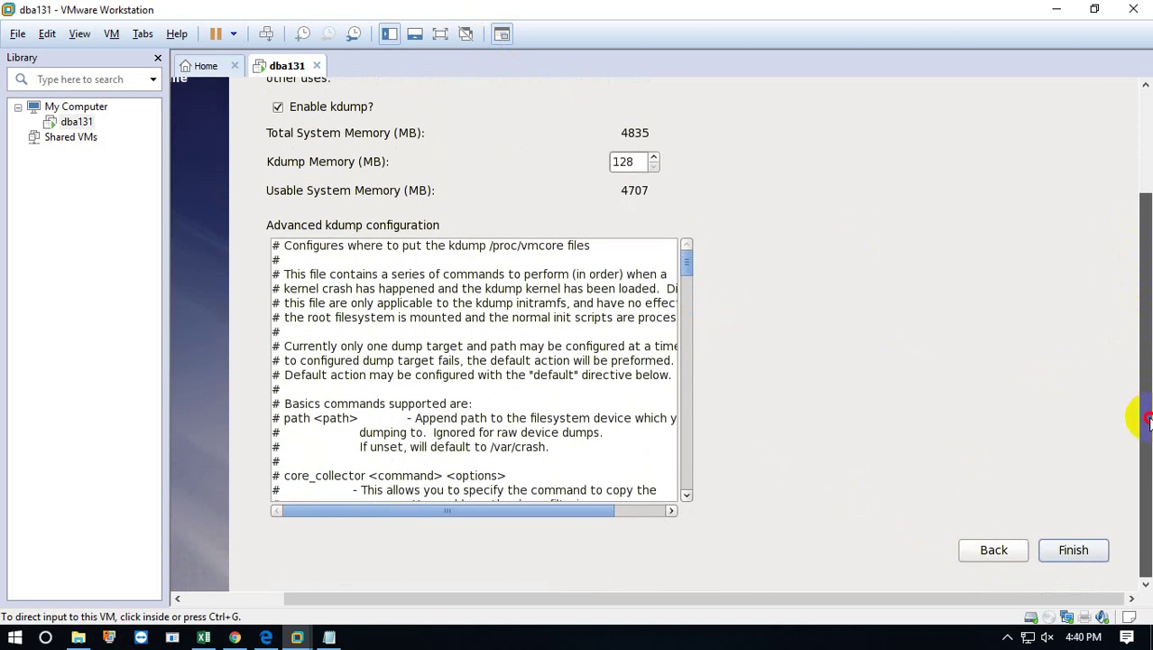
pyautogui.moveTo(686, 267); pyautogui.dragTo(676, 497)
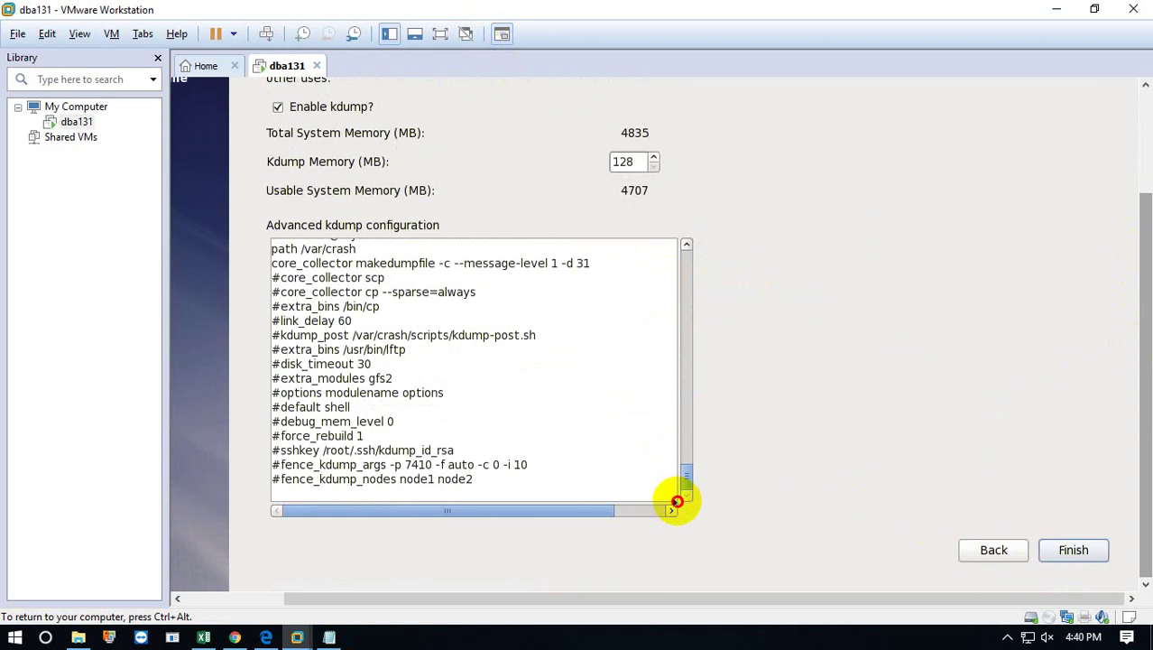
pyautogui.click(1072, 550)
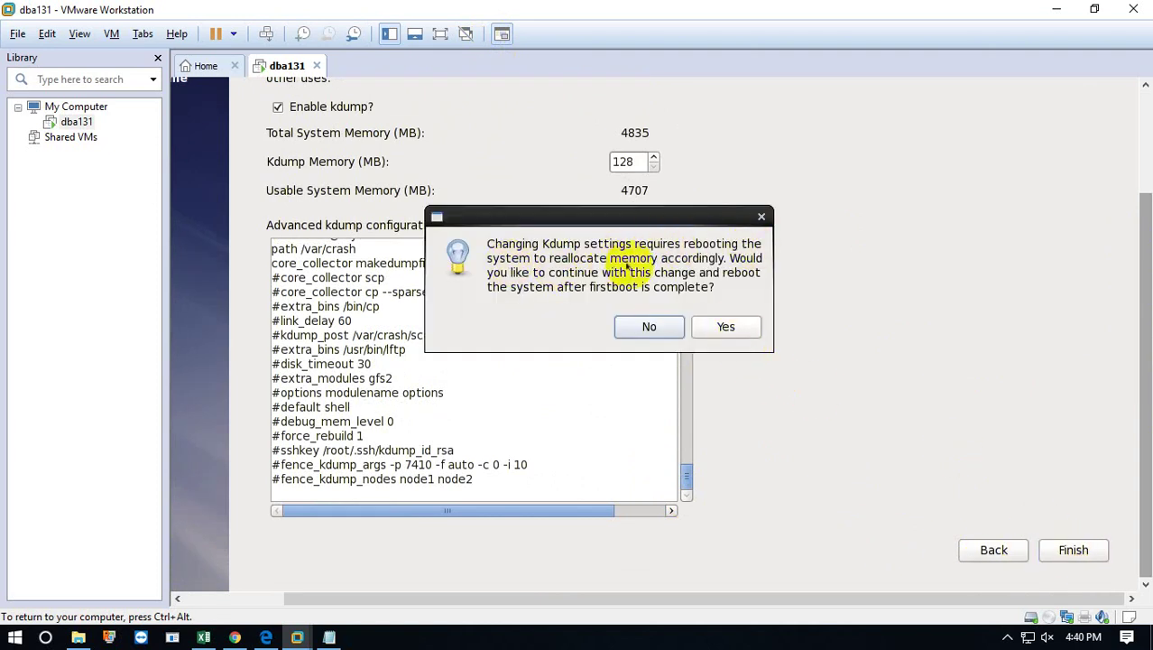
pyautogui.click(713, 328)
# Acknowledge the reboot notice and check the host system tray while the guest restarts.
pyautogui.click(704, 318)
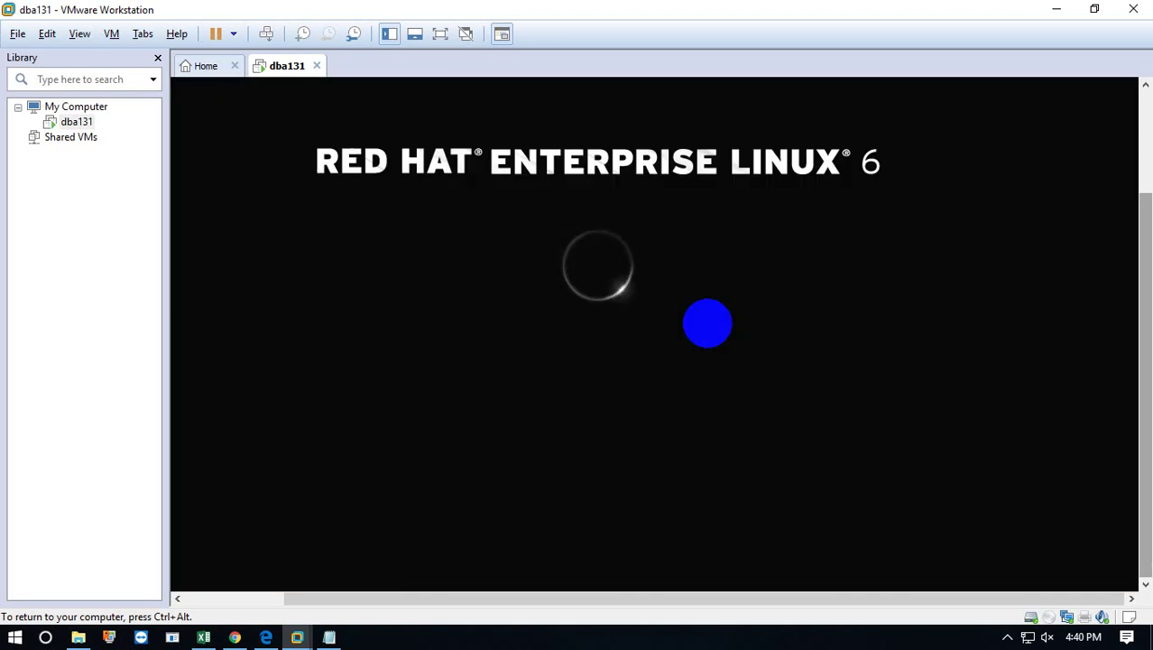
pyautogui.hotkey('ctrl', 'alt')
pyautogui.click(826, 599)
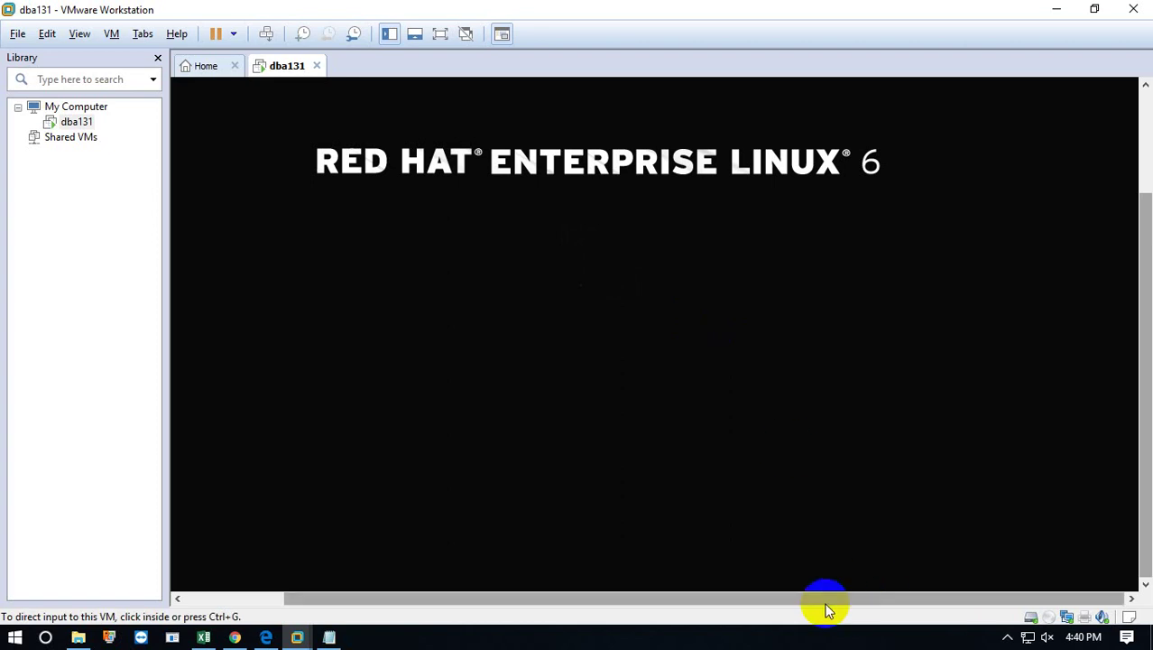
pyautogui.click(791, 635)
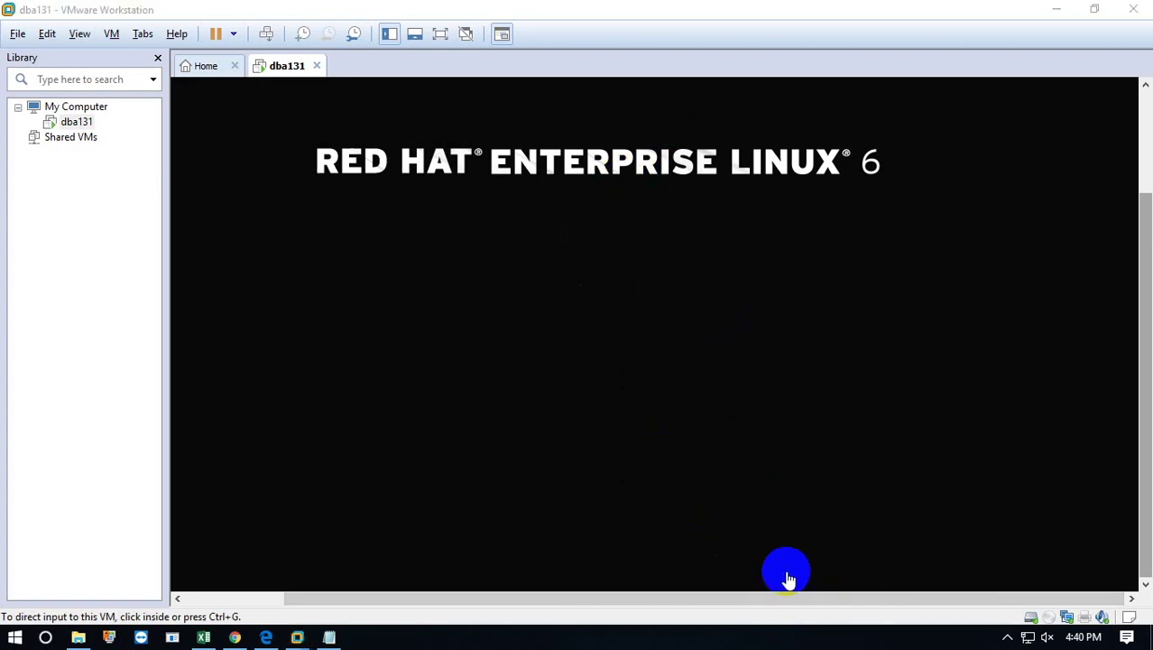
pyautogui.click(1009, 640)
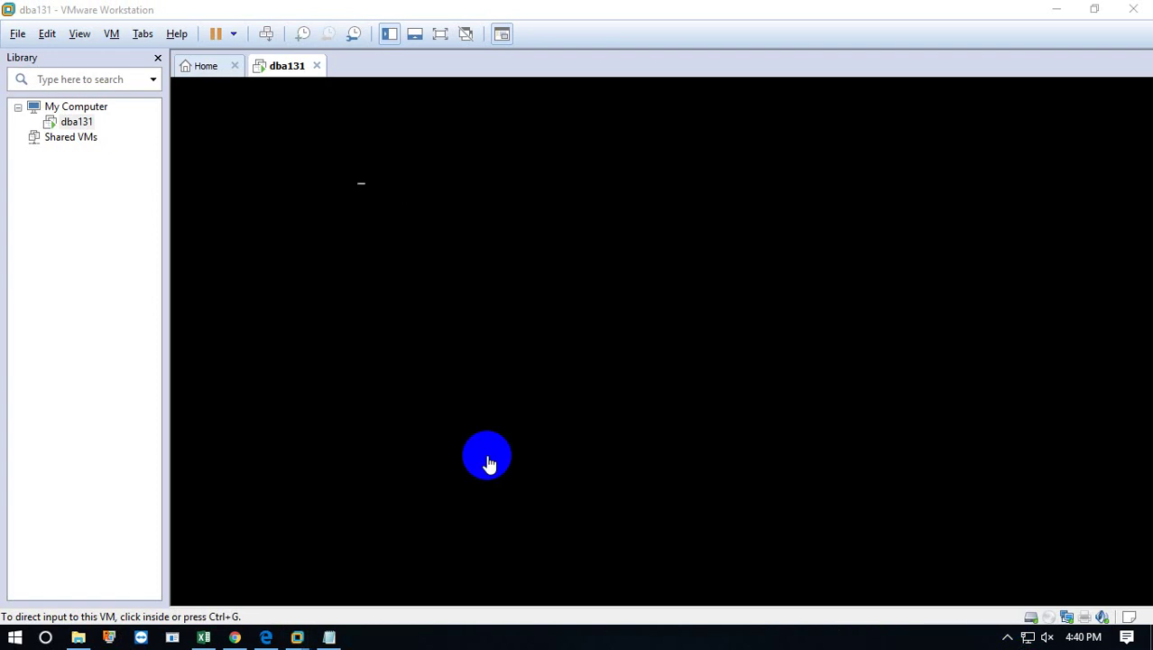
pyautogui.click(488, 459)
pyautogui.hotkey('ctrl', 'alt')
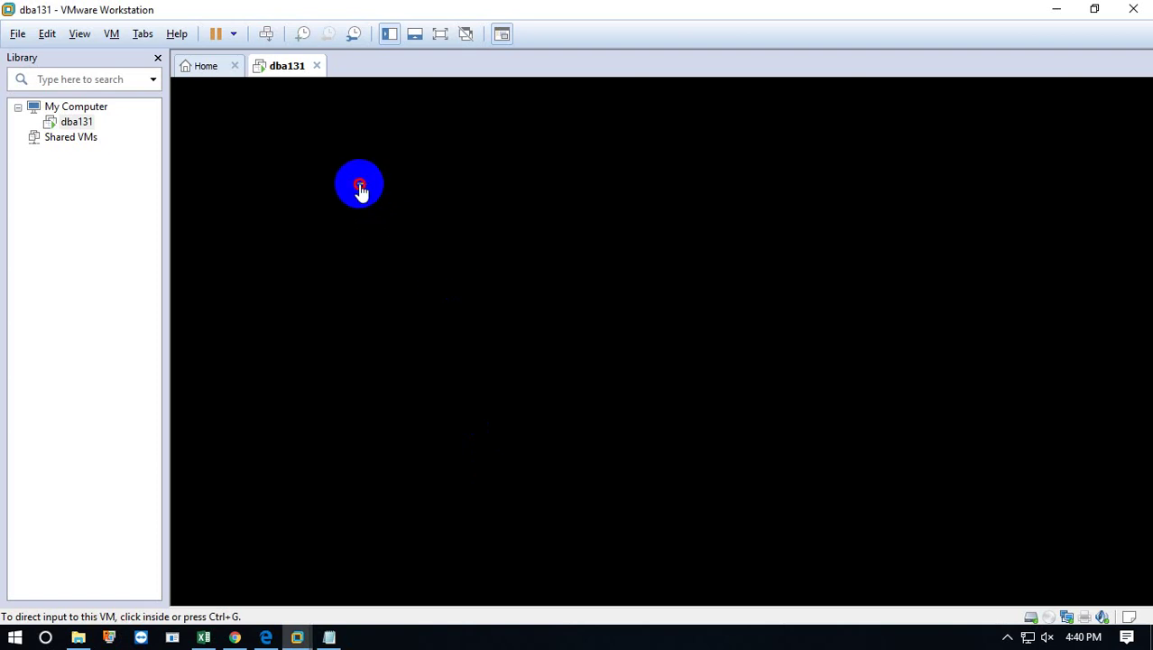
# Restore the VMware window to a smaller size and reposition it on the desktop.
pyautogui.click(360, 191)
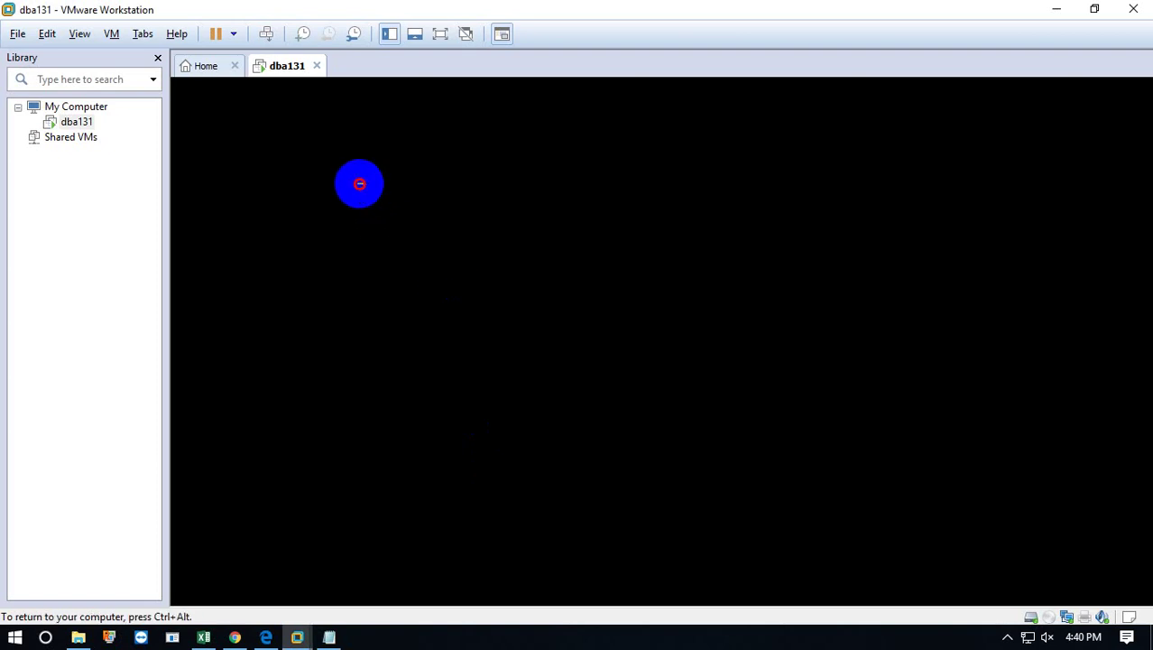
pyautogui.hotkey('ctrl', 'alt')
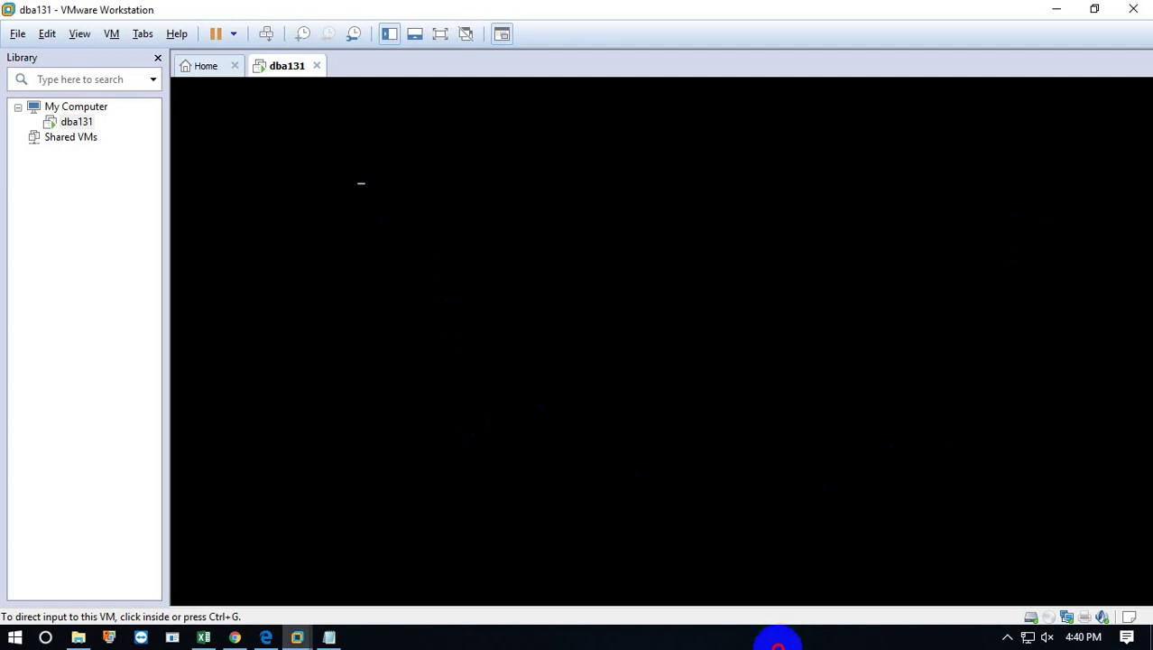
pyautogui.click(1095, 13)
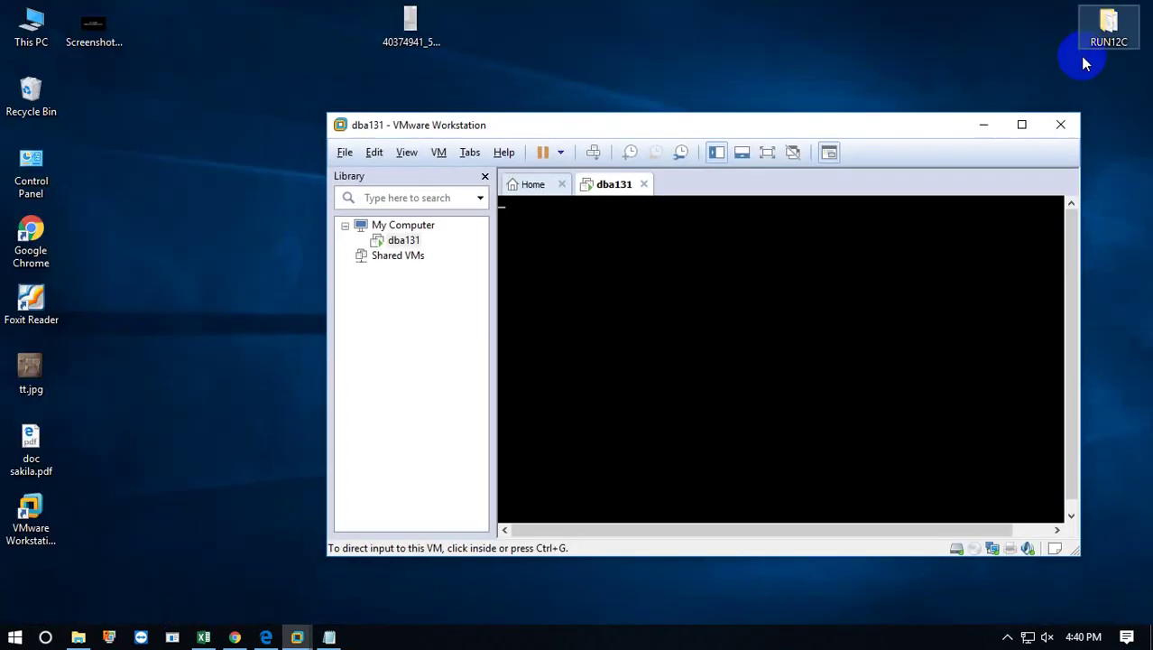
pyautogui.moveTo(903, 129); pyautogui.dragTo(758, 89)
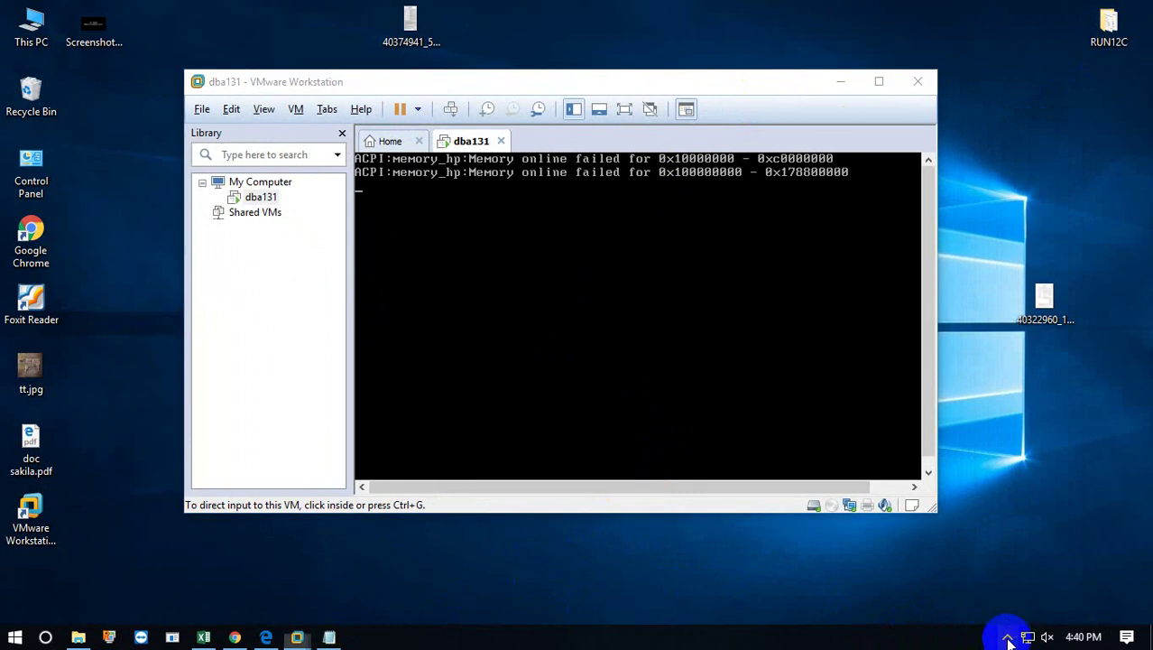
pyautogui.click(1009, 633)
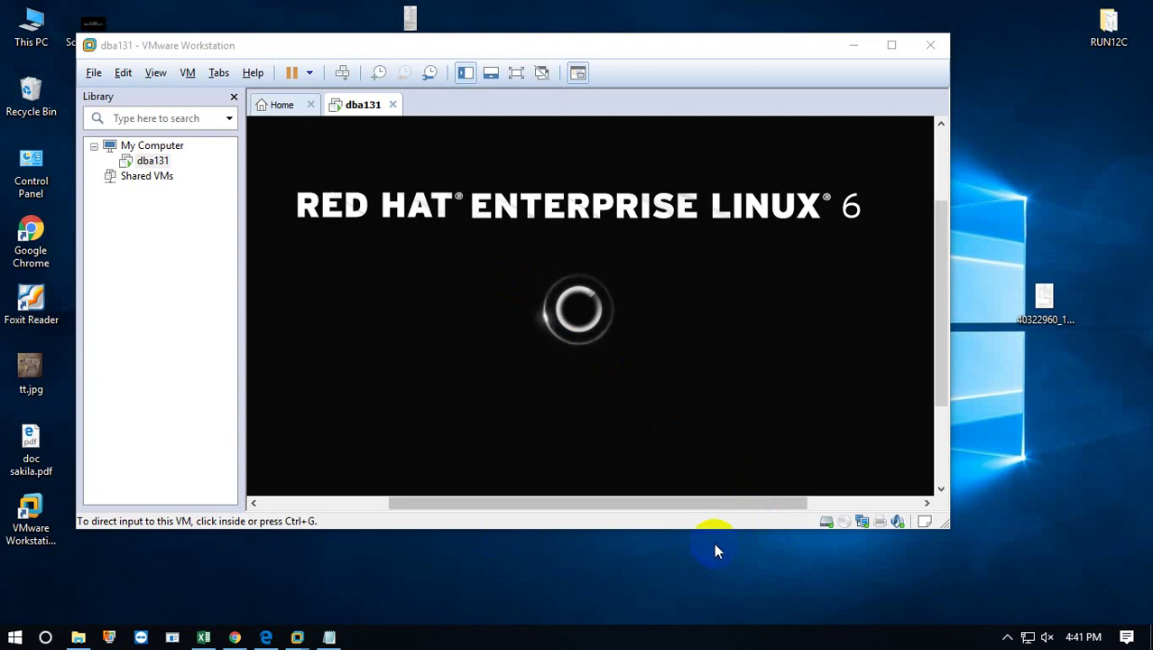
pyautogui.click(619, 419)
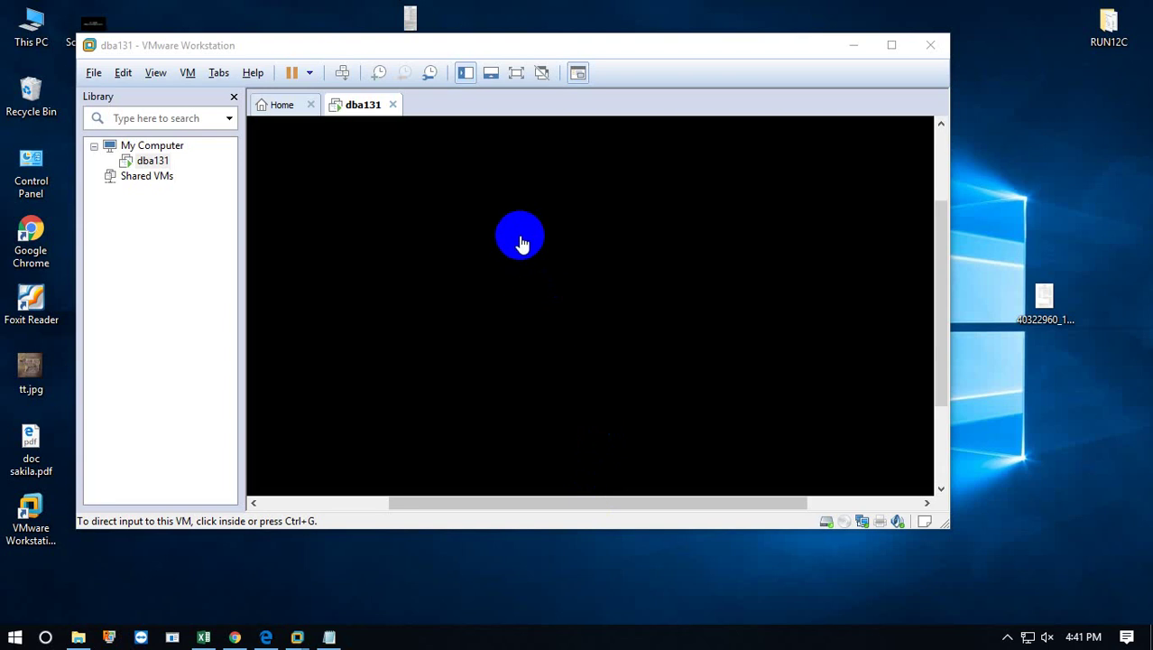
# Capture input in the dba131 console as the guest boots to its wallpaper.
pyautogui.click(521, 237)
pyautogui.hotkey('ctrl', 'alt')
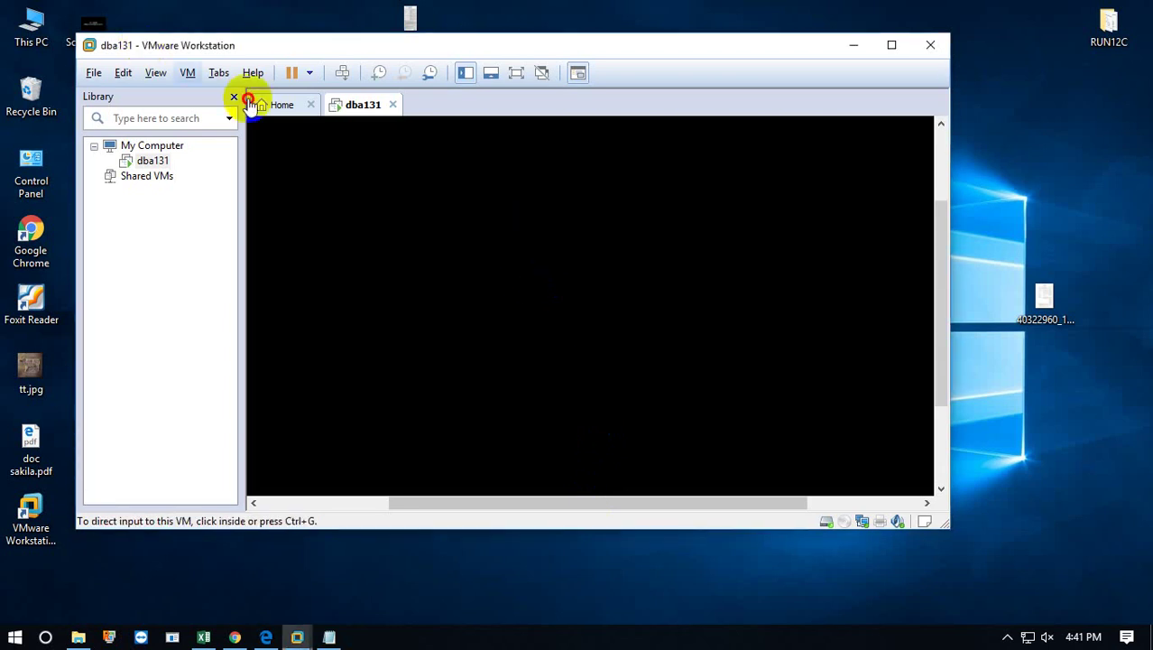
pyautogui.click(320, 206)
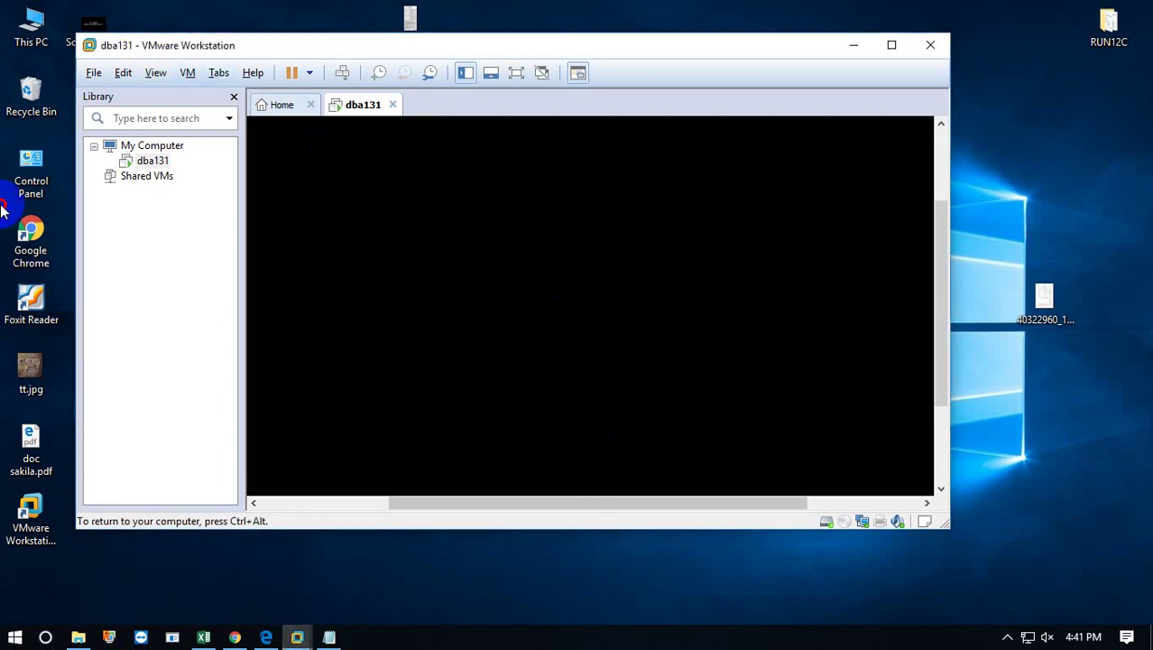
pyautogui.hotkey('ctrl', 'alt')
pyautogui.click(704, 242)
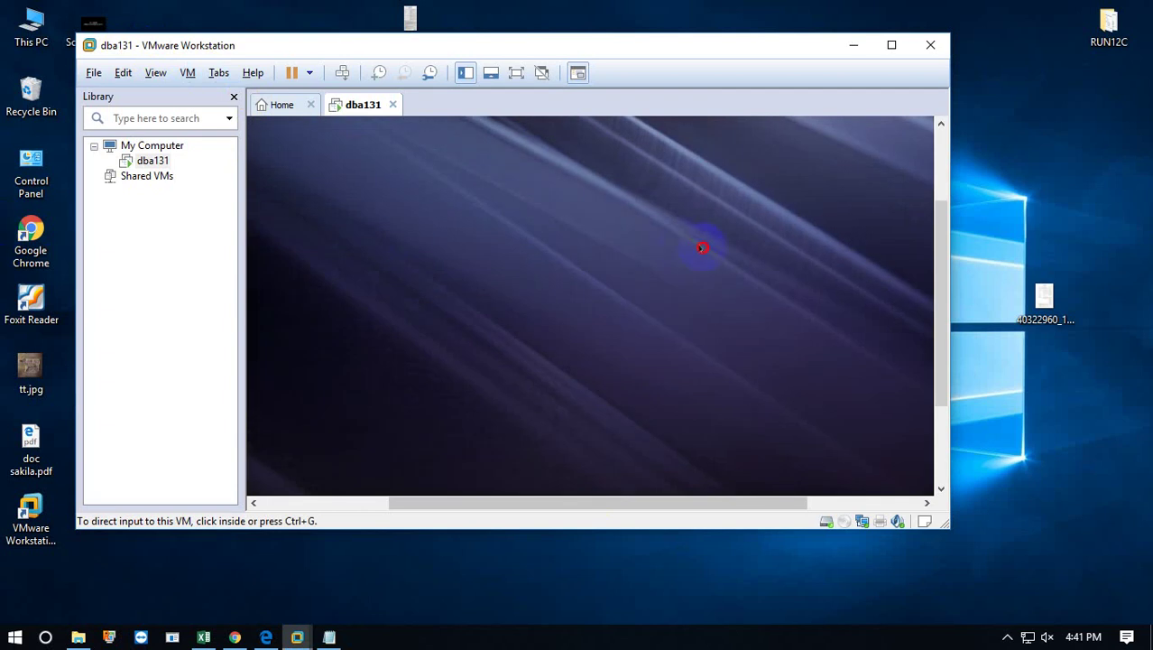
# Dismiss the guest's sound device warning on the login screen.
pyautogui.hotkey('ctrl', 'alt')
pyautogui.click(898, 254)
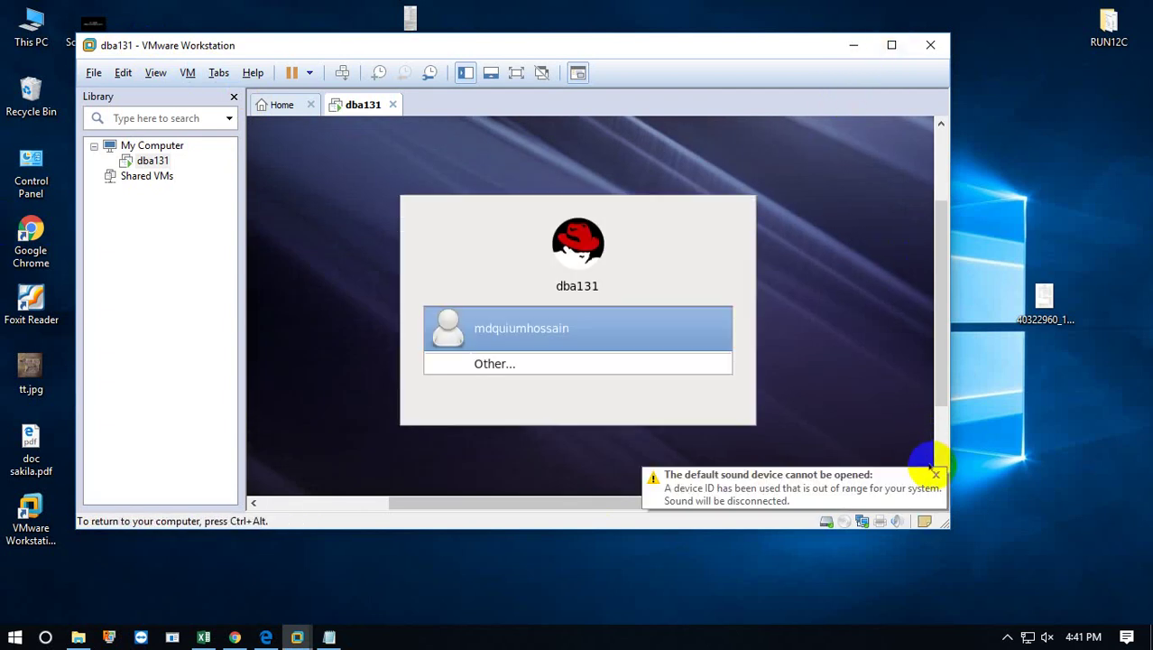
pyautogui.click(937, 478)
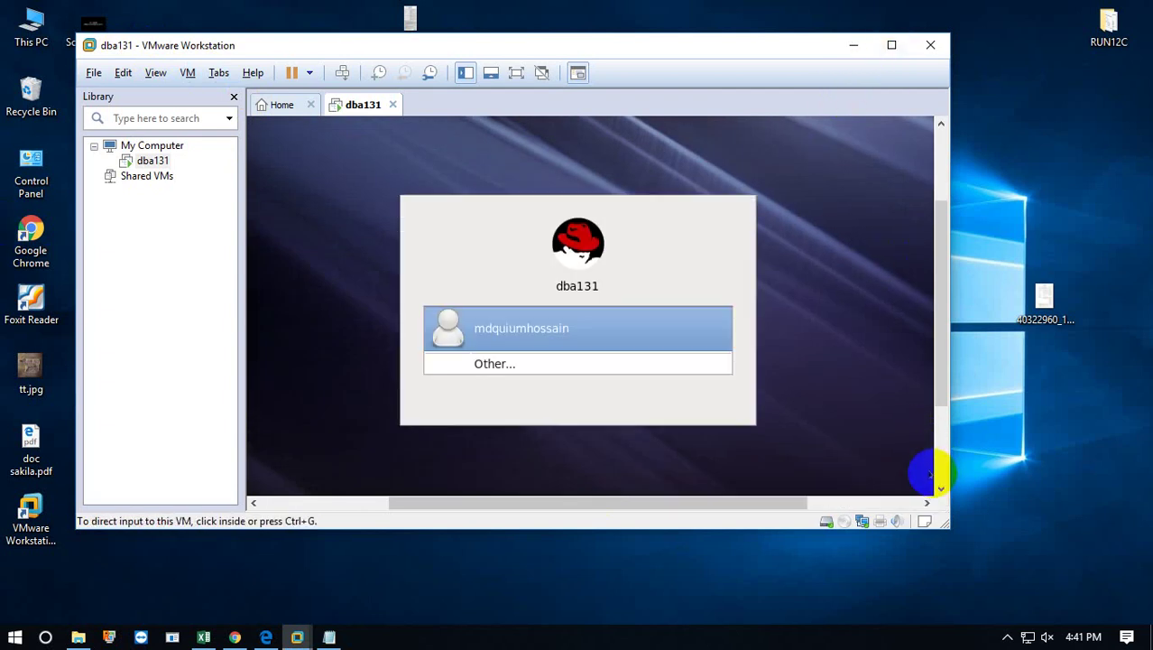
pyautogui.click(901, 468)
# Log in to the guest as root via Other... with root's password.
pyautogui.click(521, 361)
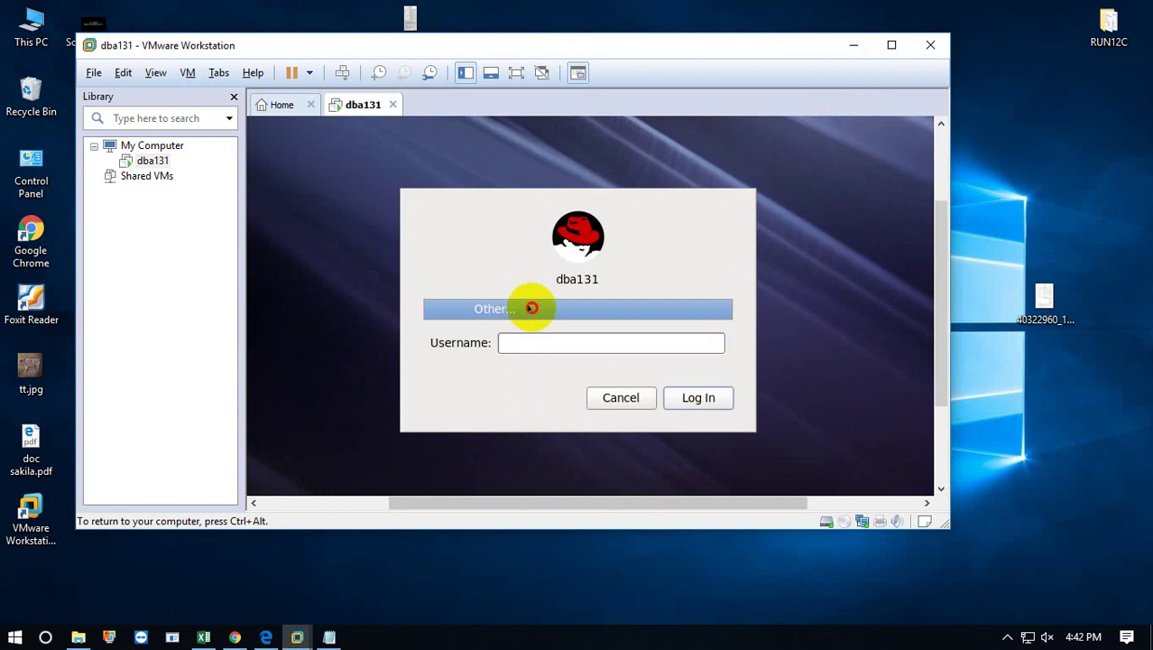
pyautogui.click(631, 398)
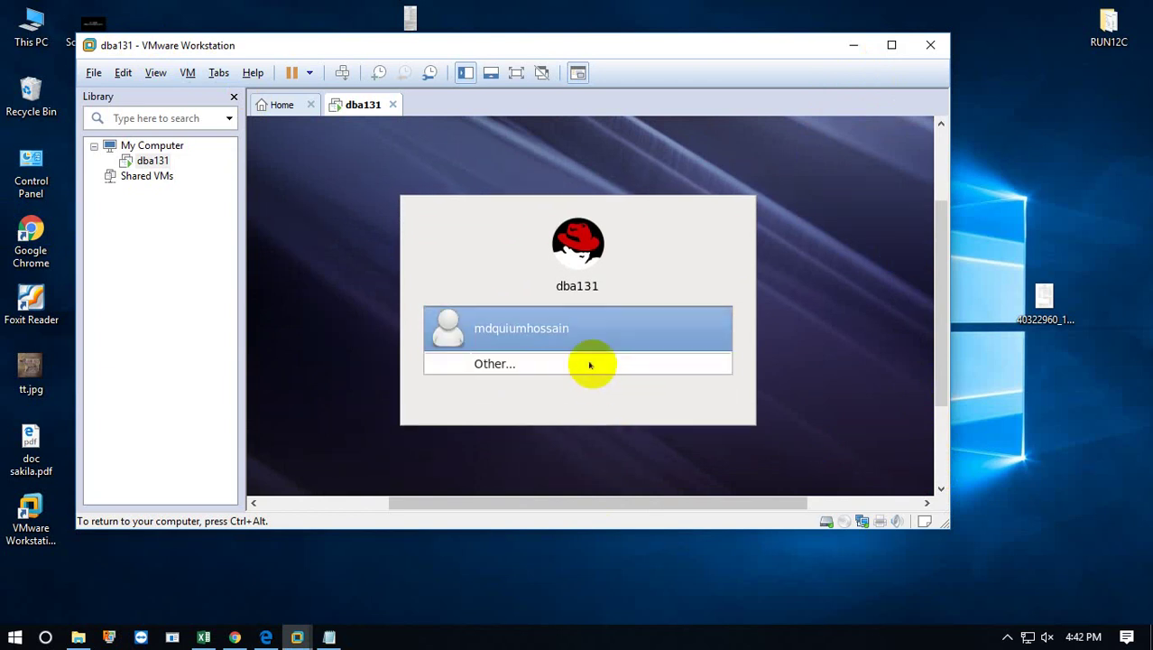
pyautogui.click(515, 328)
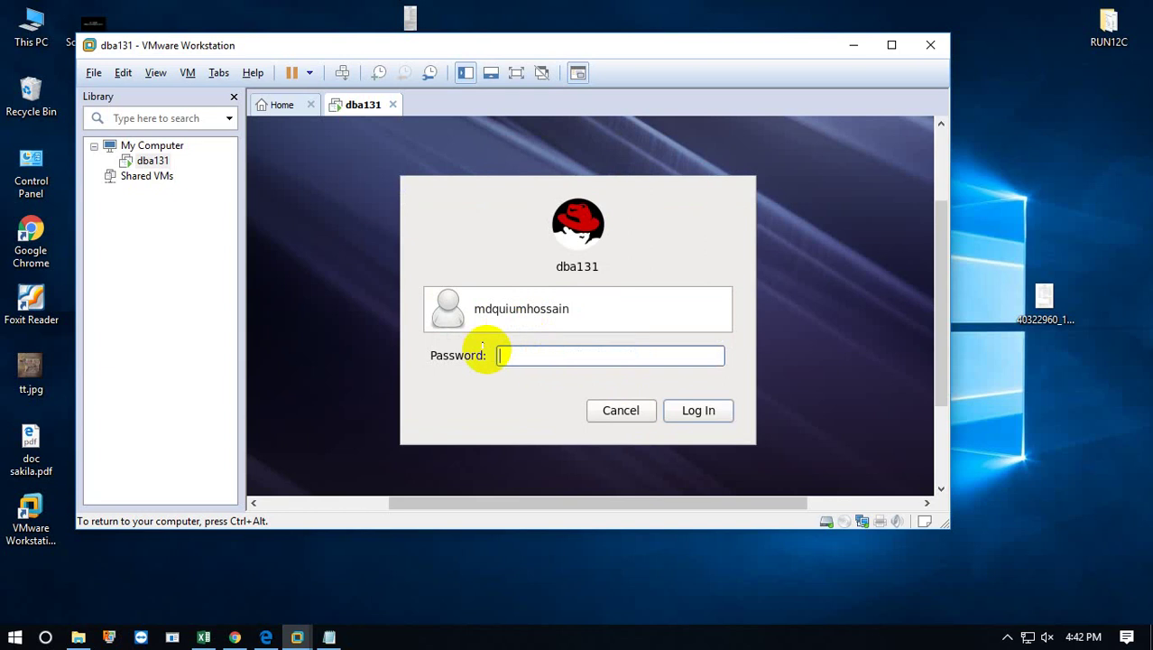
pyautogui.click(616, 410)
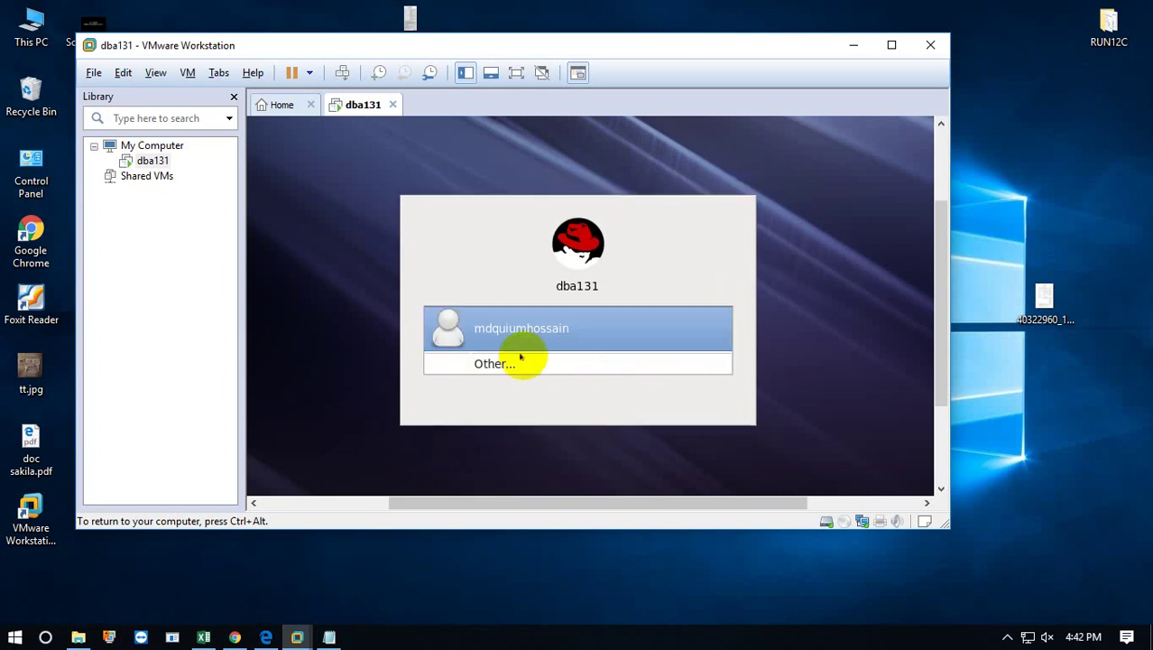
pyautogui.click(515, 360)
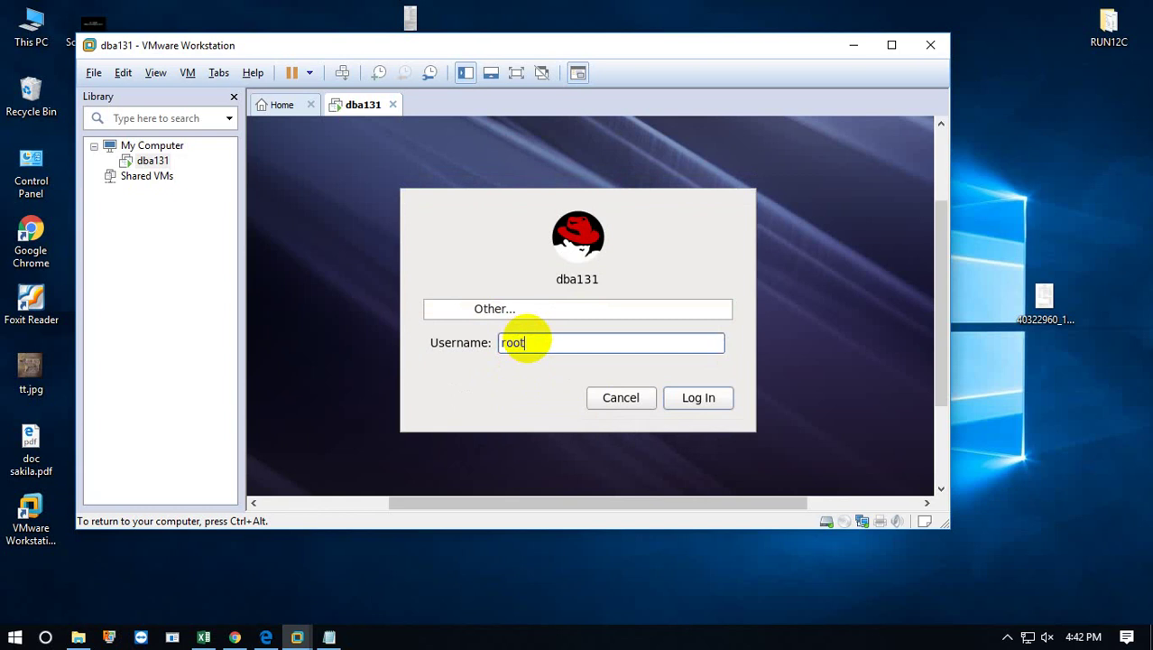
pyautogui.press('Return')
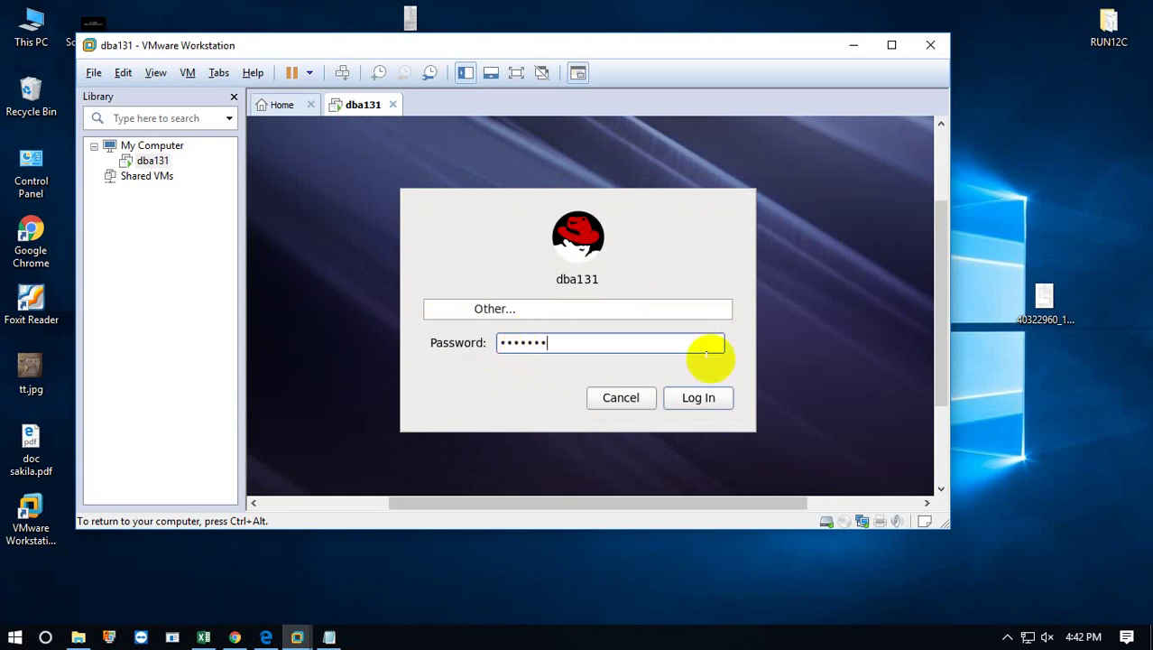
pyautogui.click(699, 397)
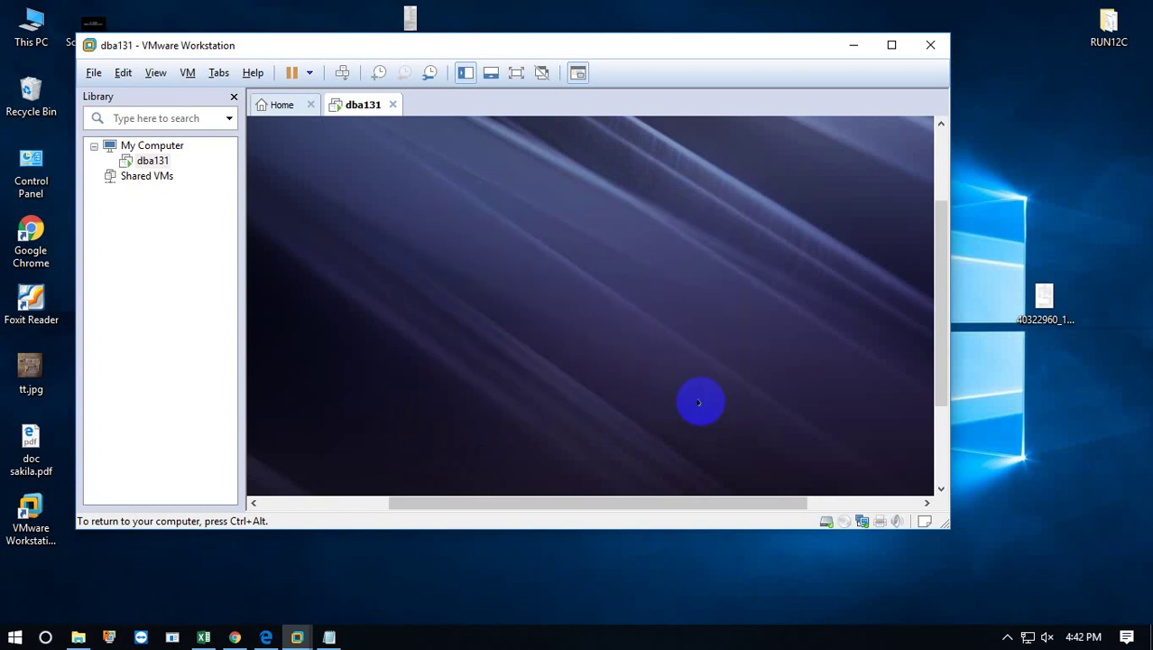
# Maximize the VMware window and permanently suppress the root-user warning.
pyautogui.click(893, 46)
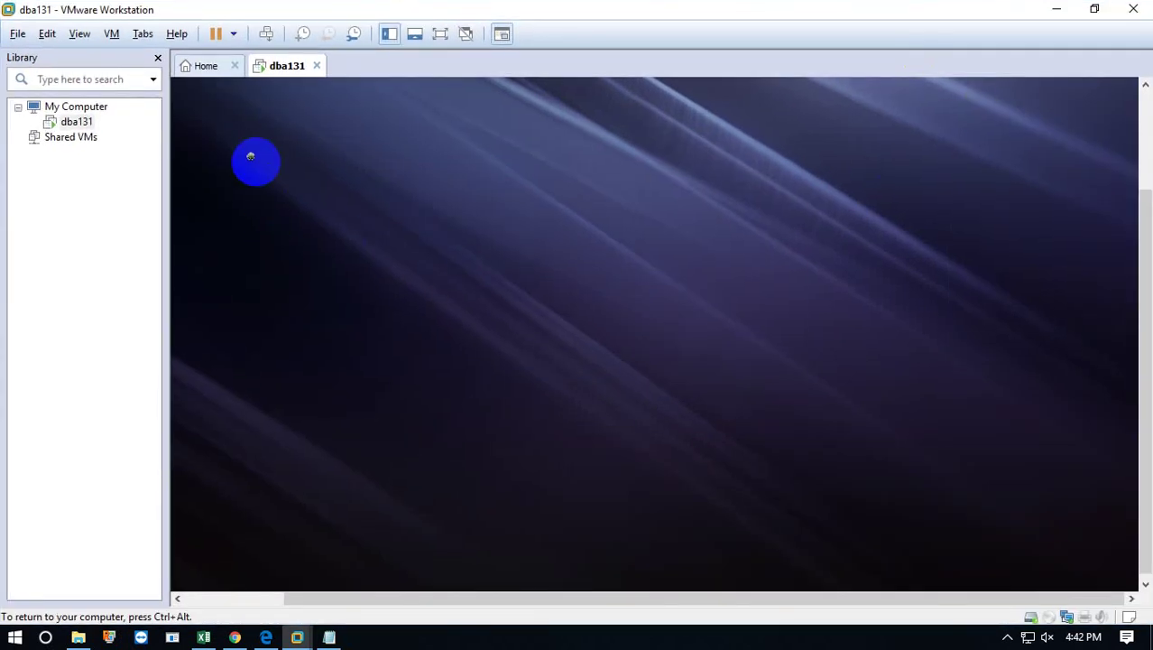
pyautogui.click(414, 325)
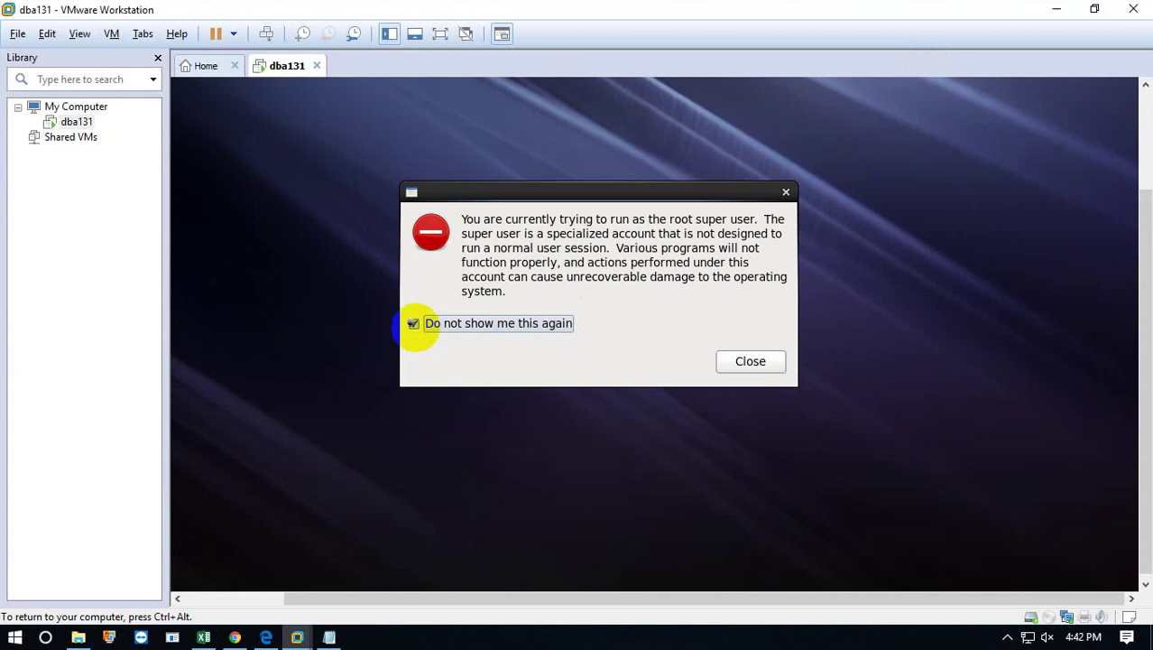
pyautogui.click(746, 361)
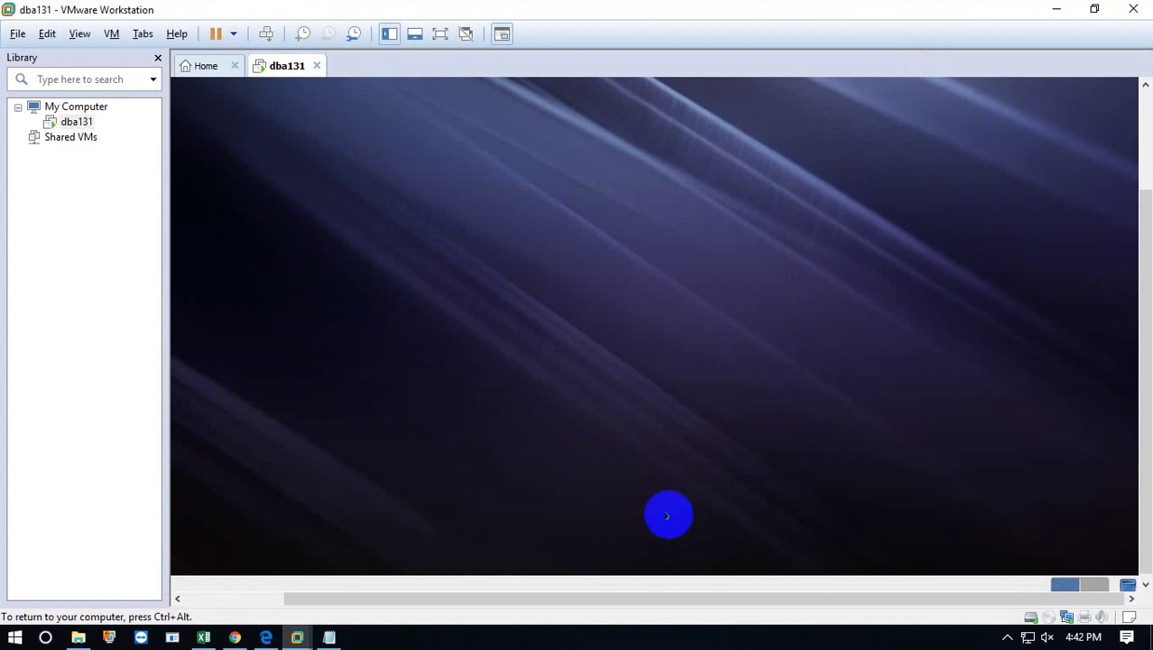
pyautogui.moveTo(626, 599); pyautogui.dragTo(512, 599)
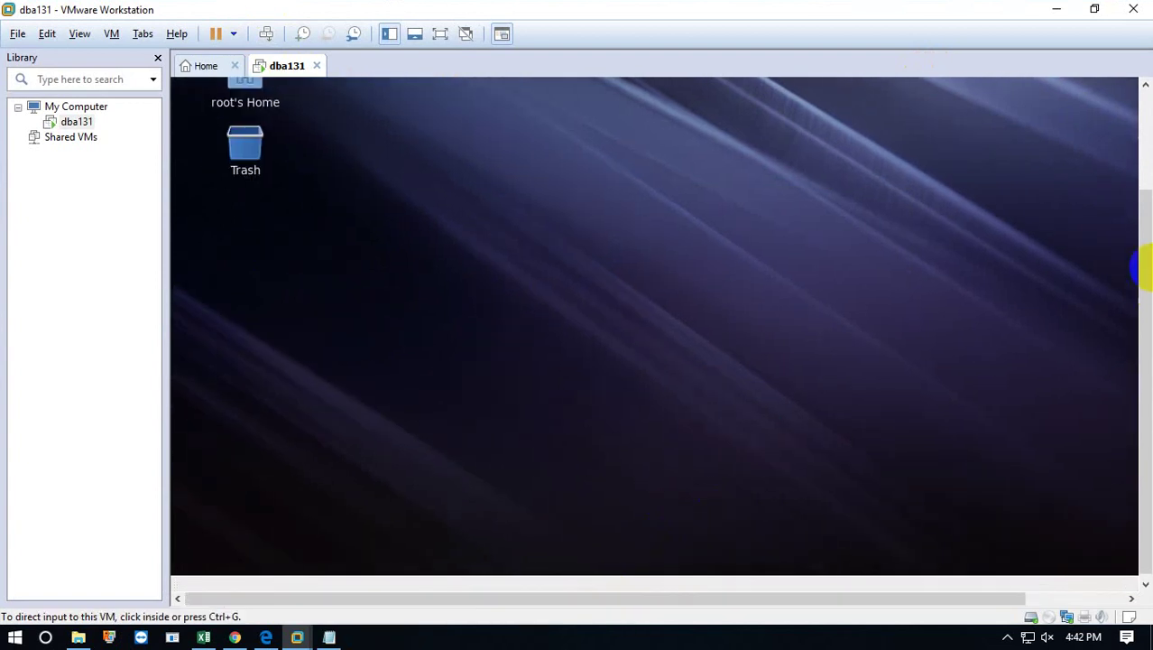
pyautogui.moveTo(1142, 282); pyautogui.dragTo(1142, 170)
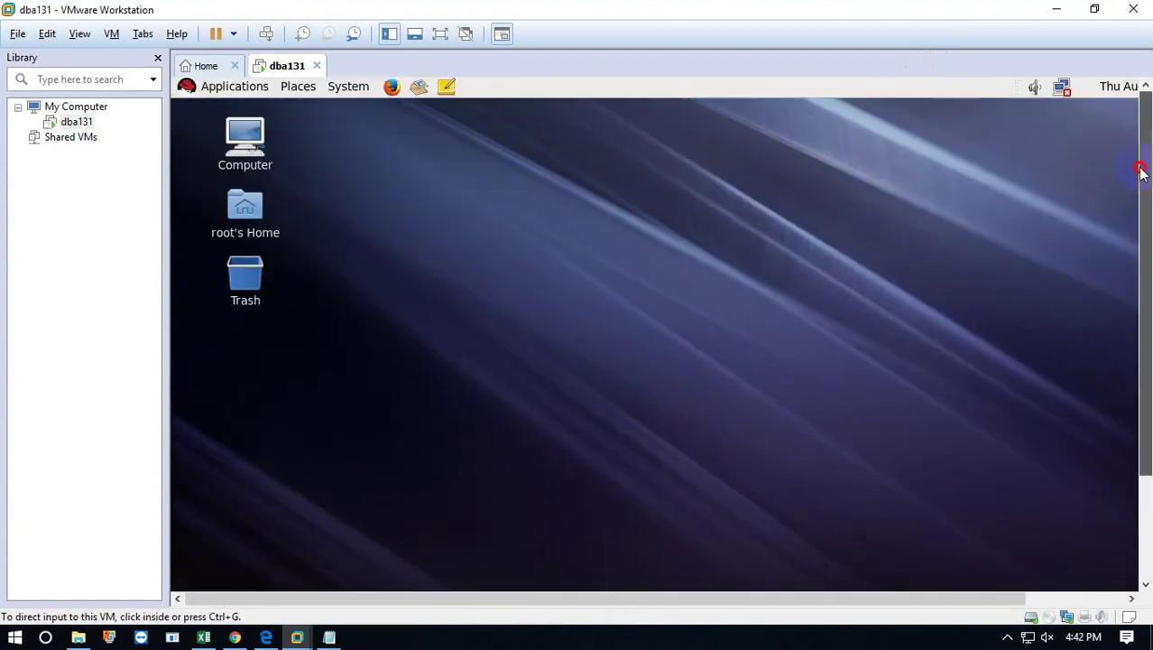
pyautogui.click(185, 317)
# Open a terminal from the guest desktop's context menu and run ls.
pyautogui.rightClick(495, 206)
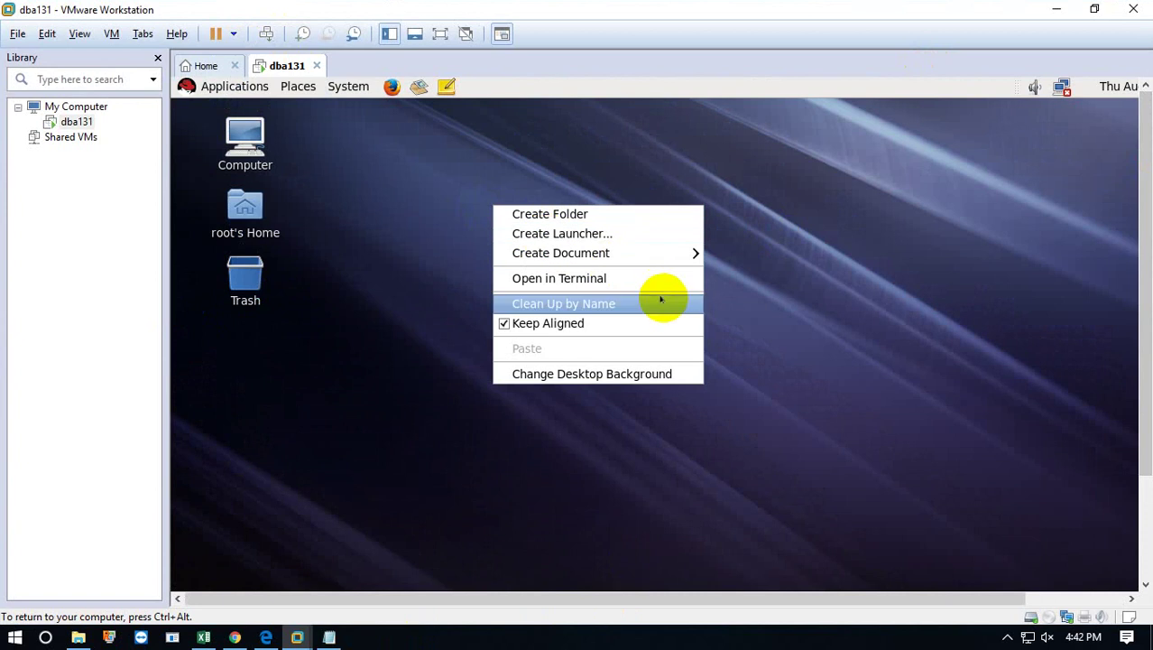
pyautogui.click(603, 277)
pyautogui.click(772, 199)
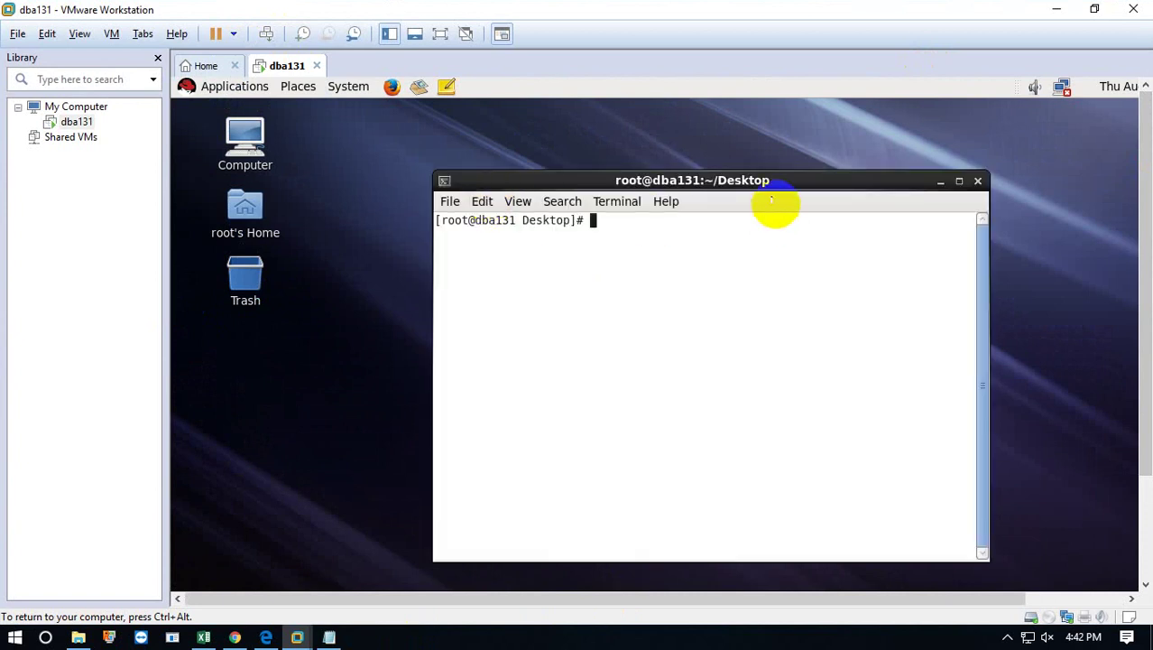
pyautogui.write('ls')
pyautogui.press('Return')
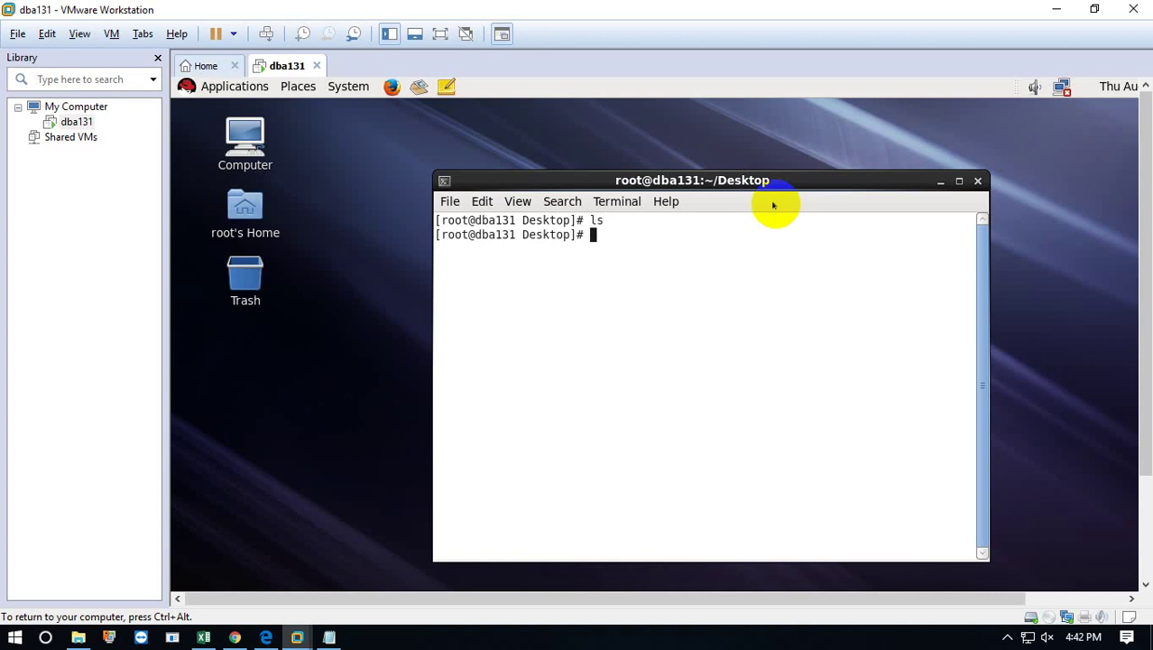
pyautogui.press('Return')
pyautogui.press('Return')
pyautogui.press('Return')
pyautogui.press('Return')
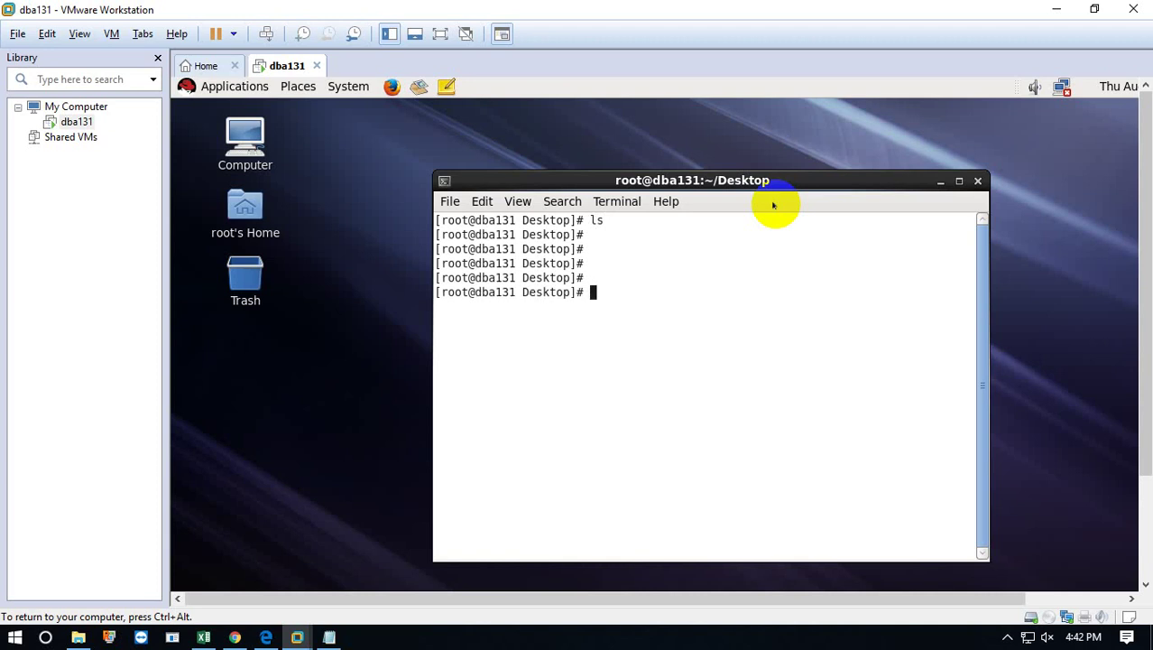
# After a mistyped pw, change to / and list the root directories.
pyautogui.write('pw')
pyautogui.press('Return')
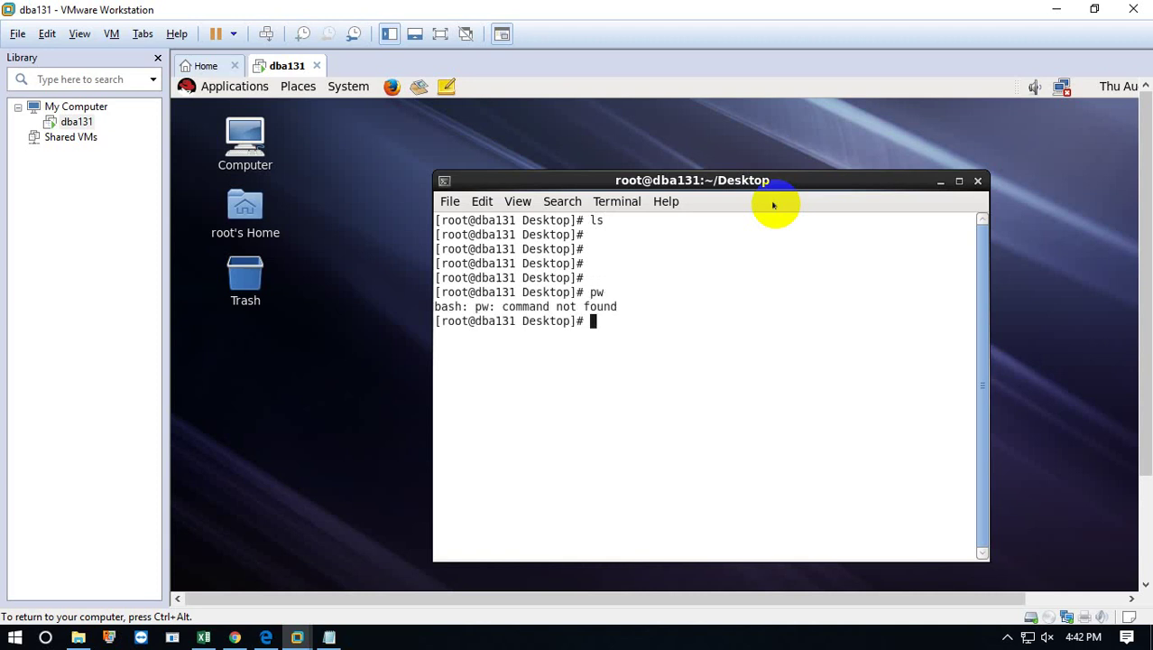
pyautogui.press('Return')
pyautogui.press('Return')
pyautogui.press('Return')
pyautogui.press('Return')
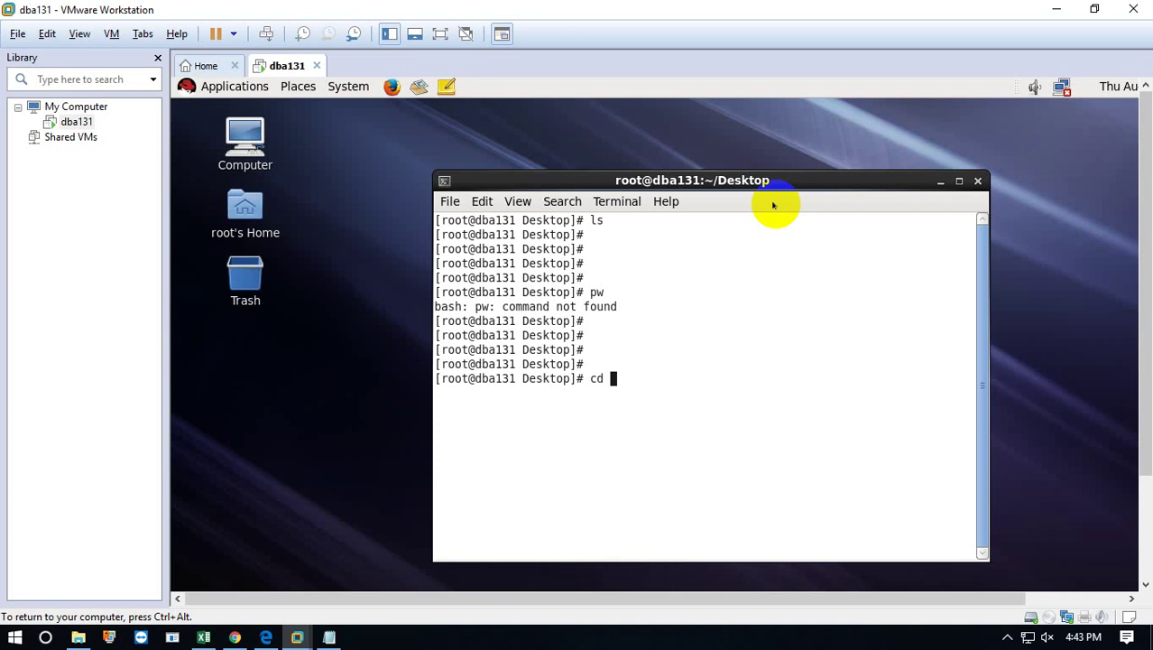
pyautogui.press('Return')
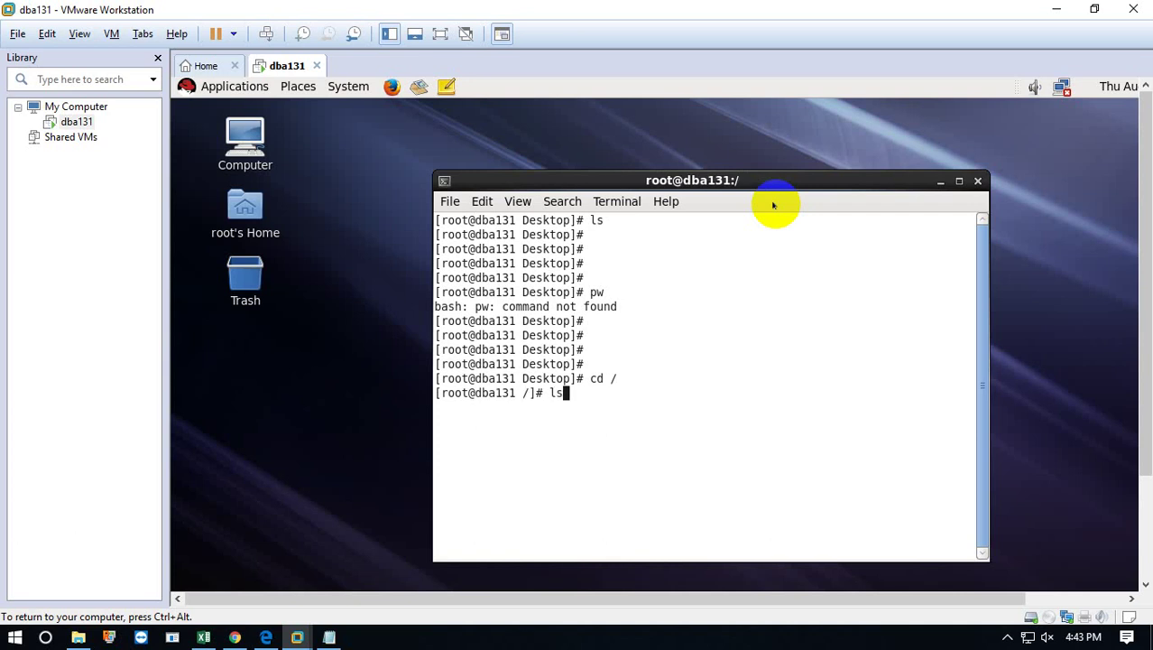
pyautogui.write('ls')
pyautogui.press('Return')
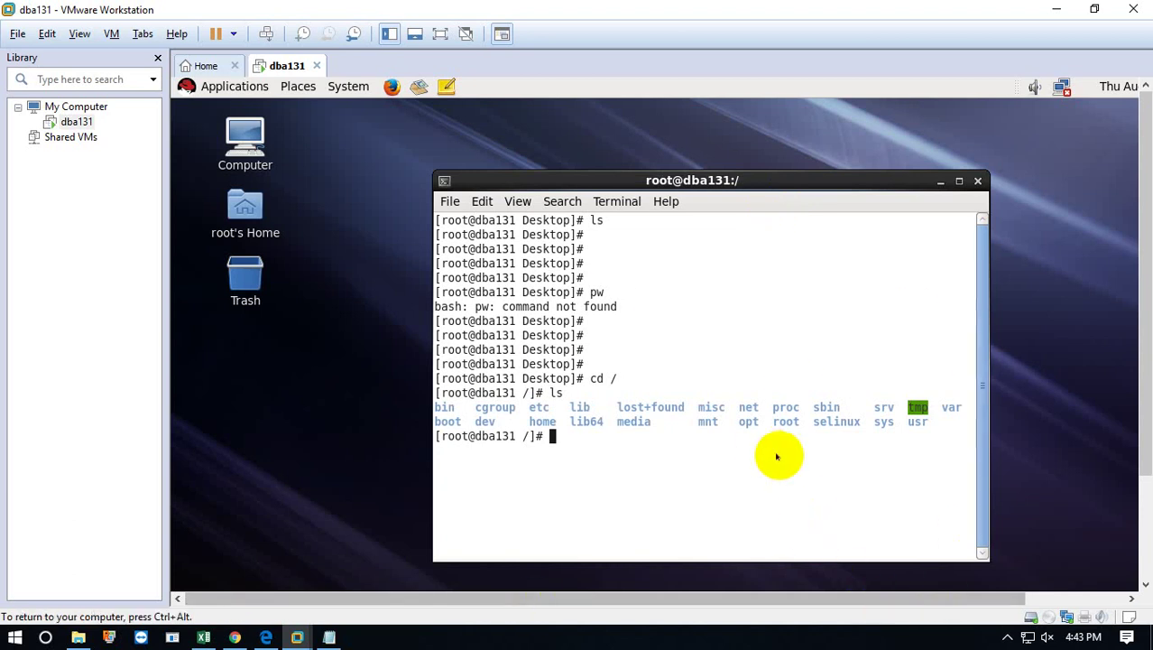
pyautogui.click(1009, 635)
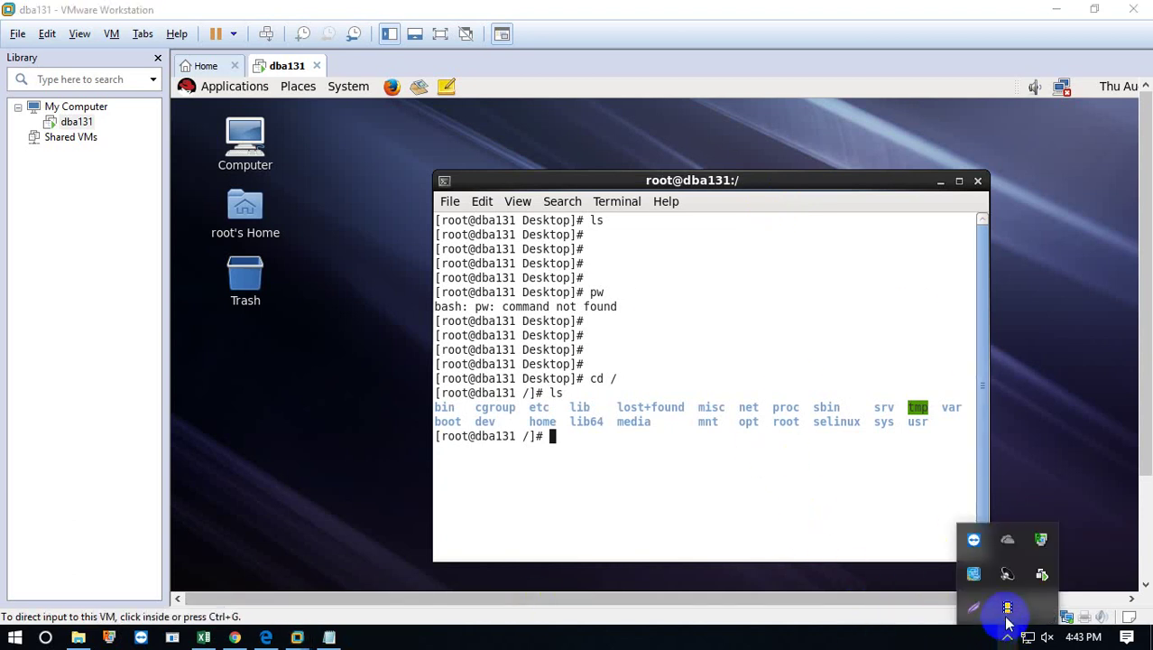